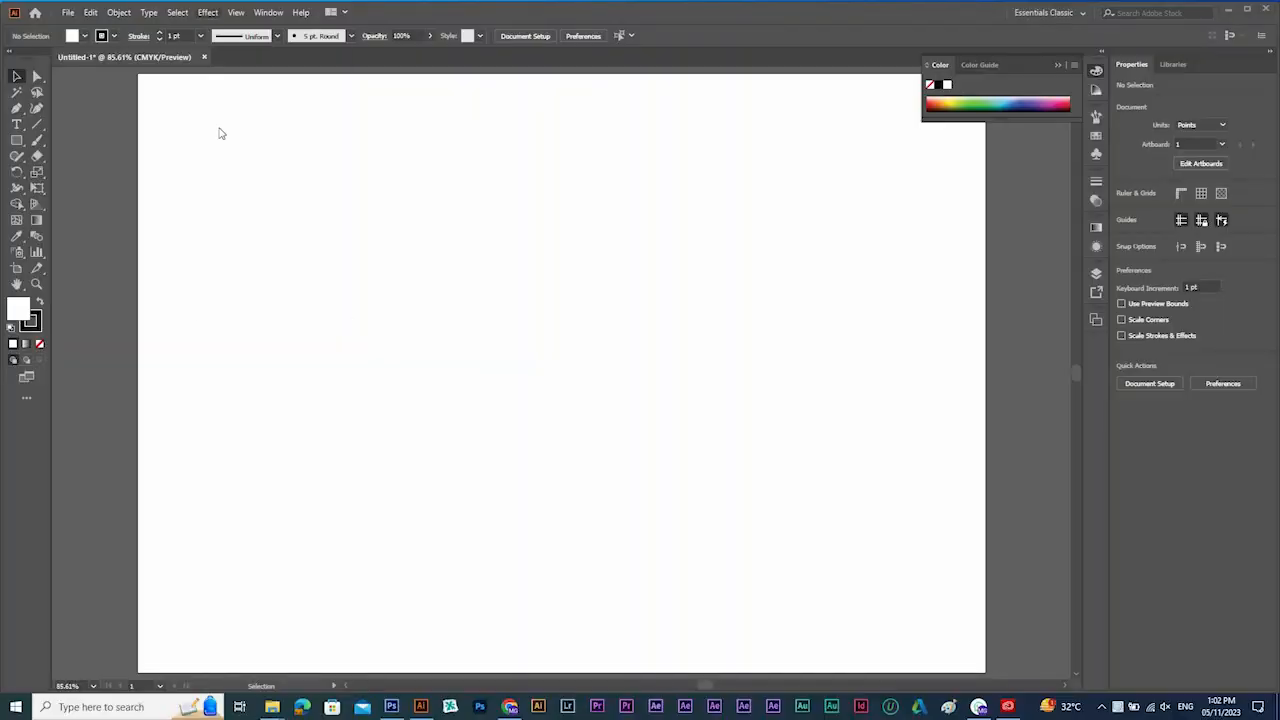
{"action": "left_click", "coordinate": [207, 12]}
{"action": "mouse_move", "coordinate": [230, 165]}
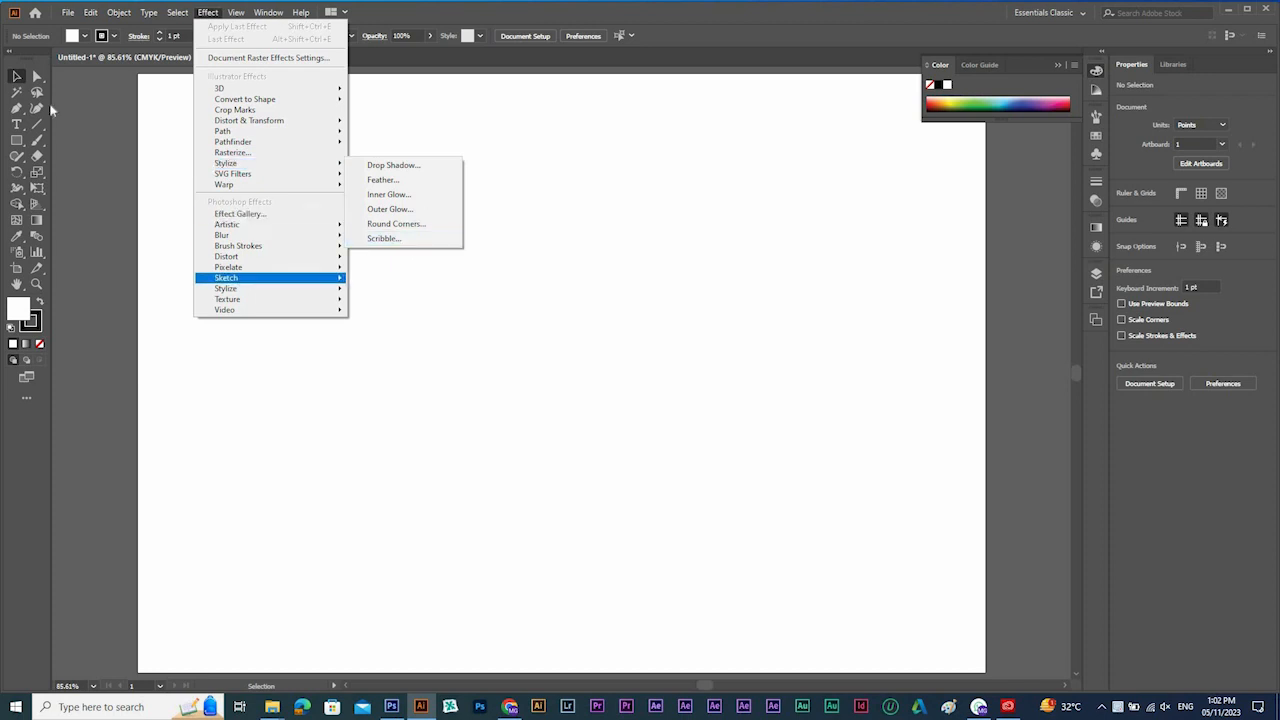
Draw a rectangle about 547 pt wide and 297 pt high across the upper part of the artboard.
{"action": "left_click", "coordinate": [19, 142]}
{"action": "left_click_drag", "start_coordinate": [21, 145], "coordinate": [95, 143]}
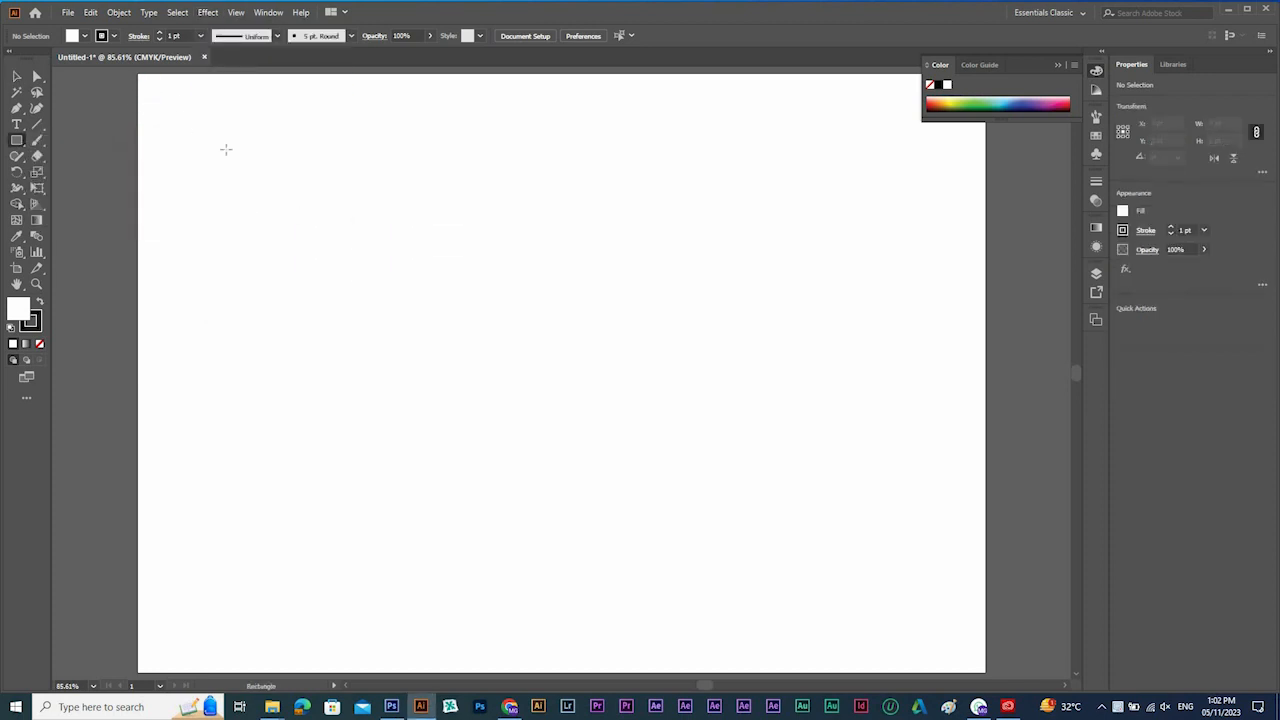
{"action": "left_click_drag", "start_coordinate": [226, 150], "coordinate": [776, 450]}
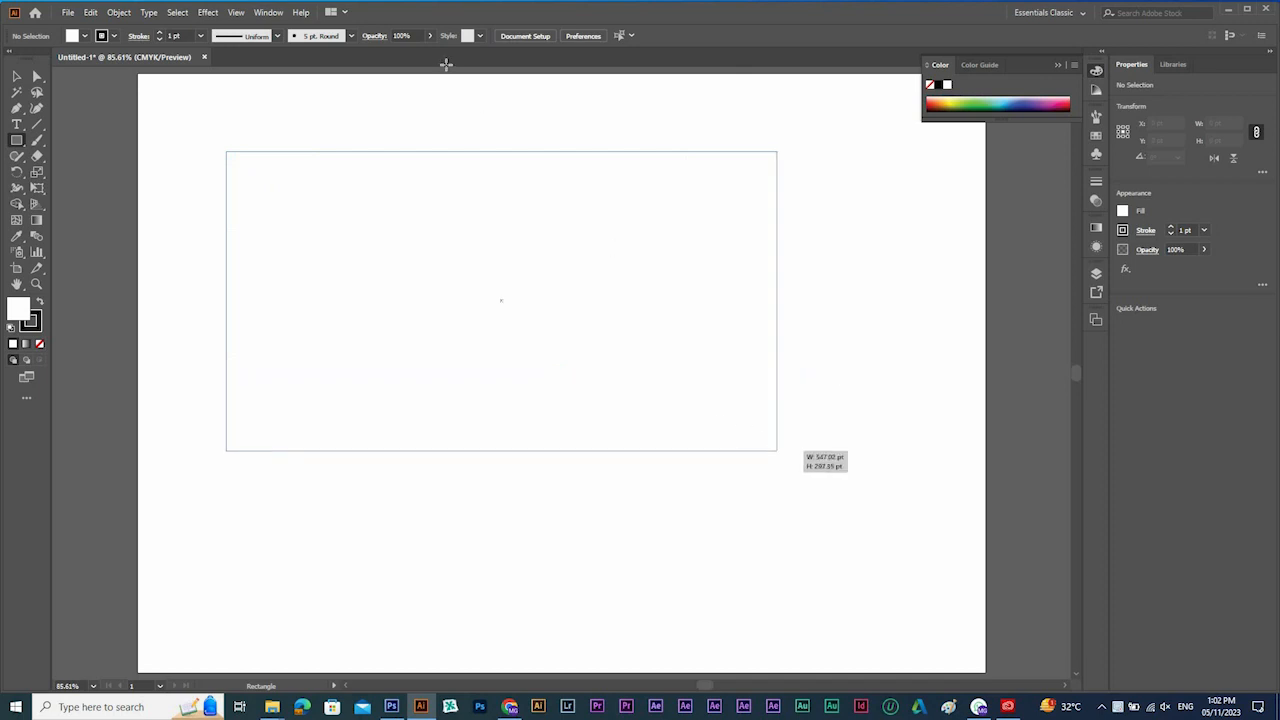
{"action": "key", "text": "v"}
{"action": "left_click", "coordinate": [207, 12]}
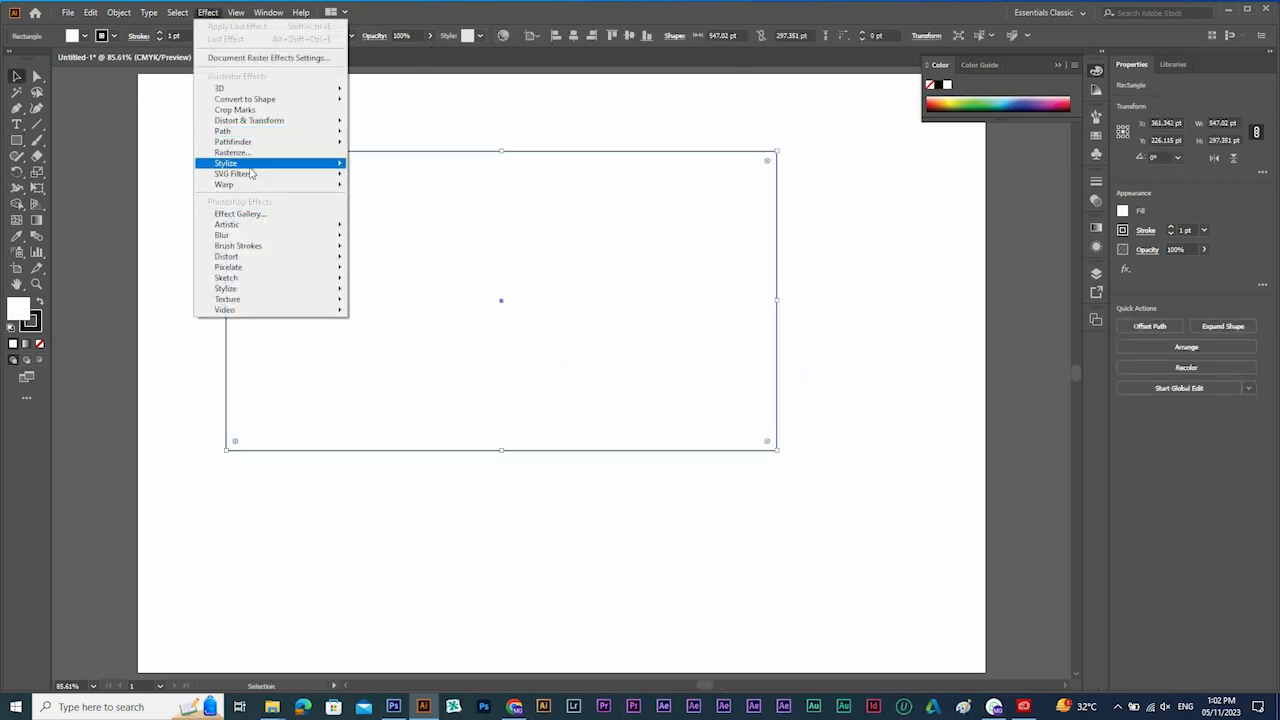
{"action": "left_click", "coordinate": [520, 140]}
{"action": "left_click_drag", "start_coordinate": [537, 132], "coordinate": [491, 190]}
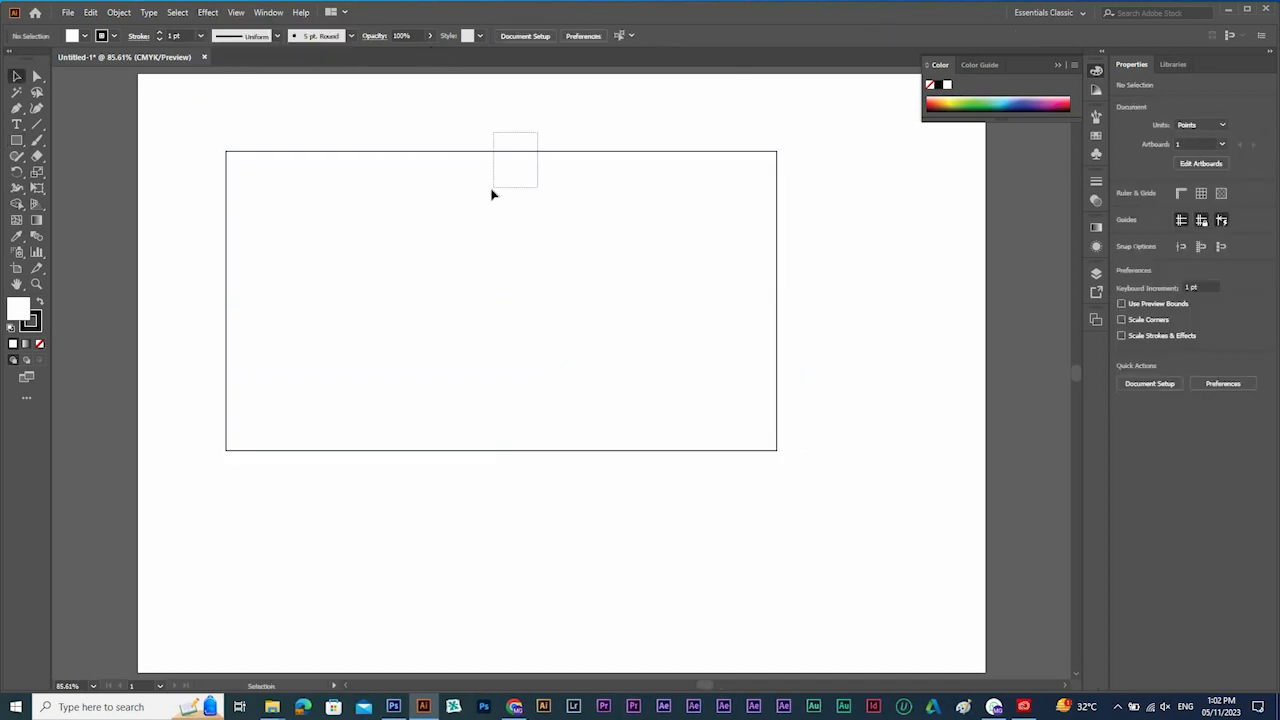
Fill the rectangle with olive green and remove its stroke.
{"action": "left_click", "coordinate": [297, 291]}
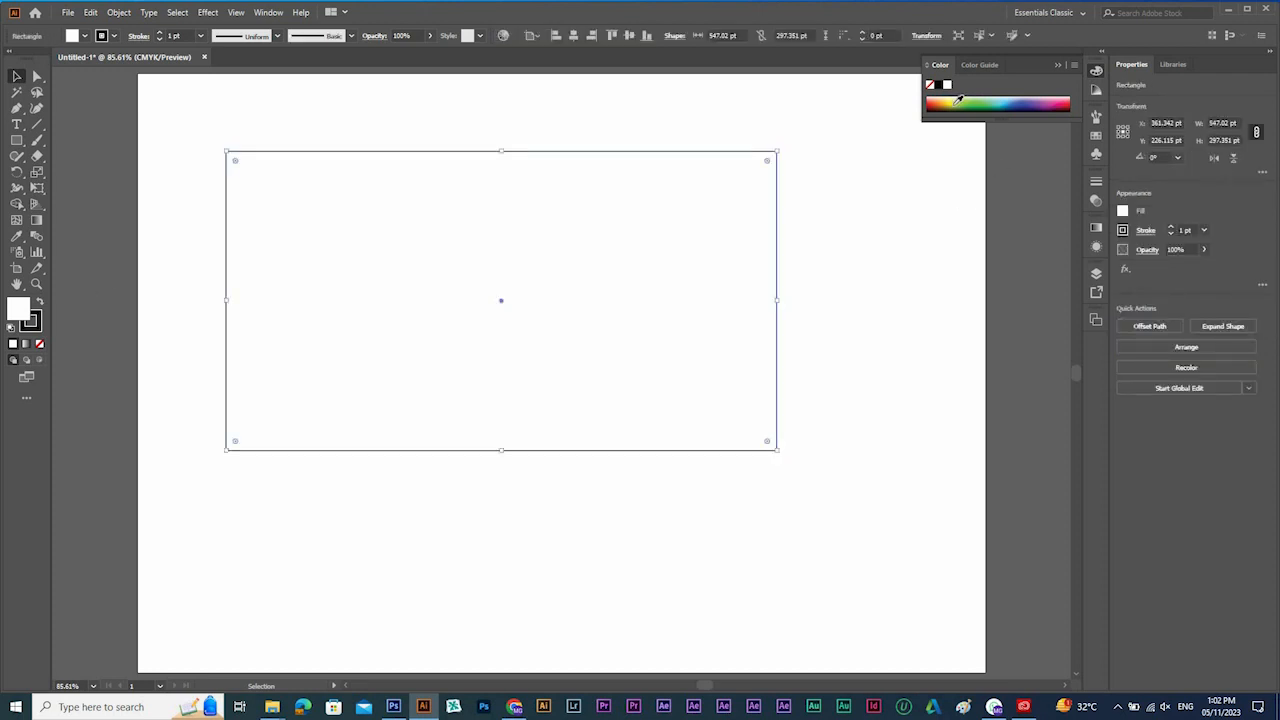
{"action": "left_click", "coordinate": [958, 100]}
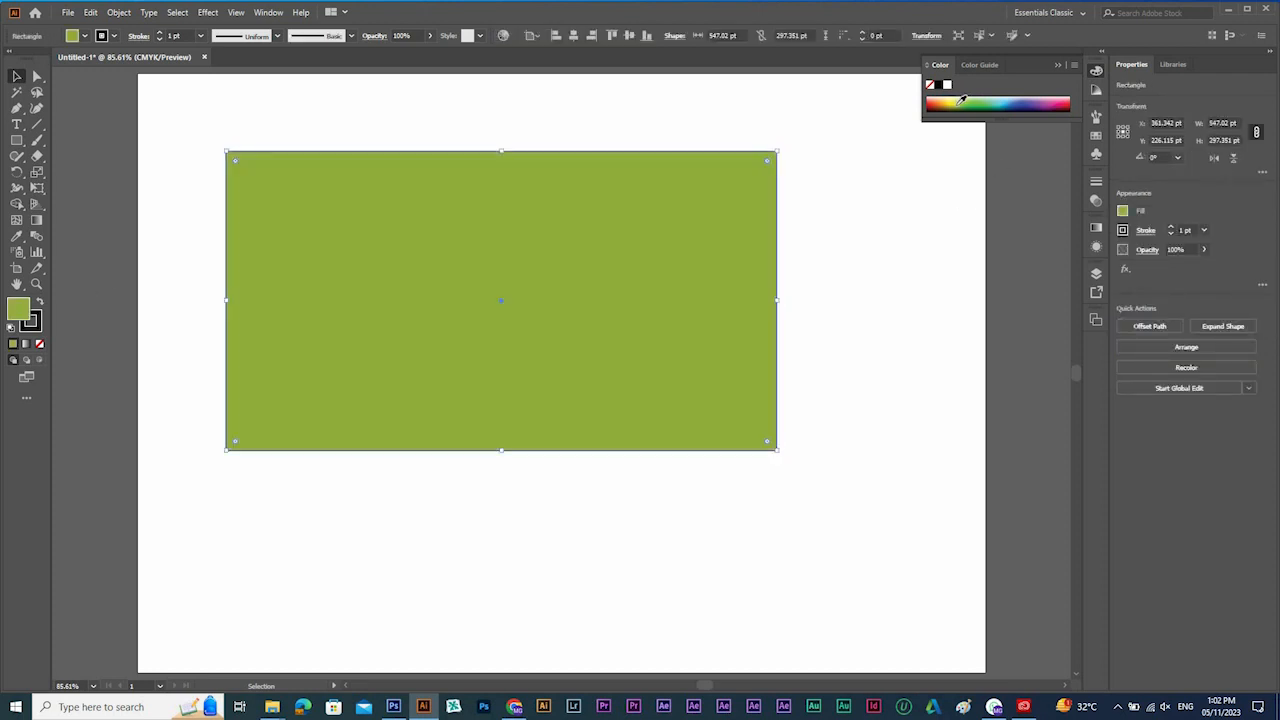
{"action": "left_click", "coordinate": [39, 343]}
Add the text "SALE", enlarge it to about 144 pt and place it on the green rectangle.
{"action": "key", "text": "t"}
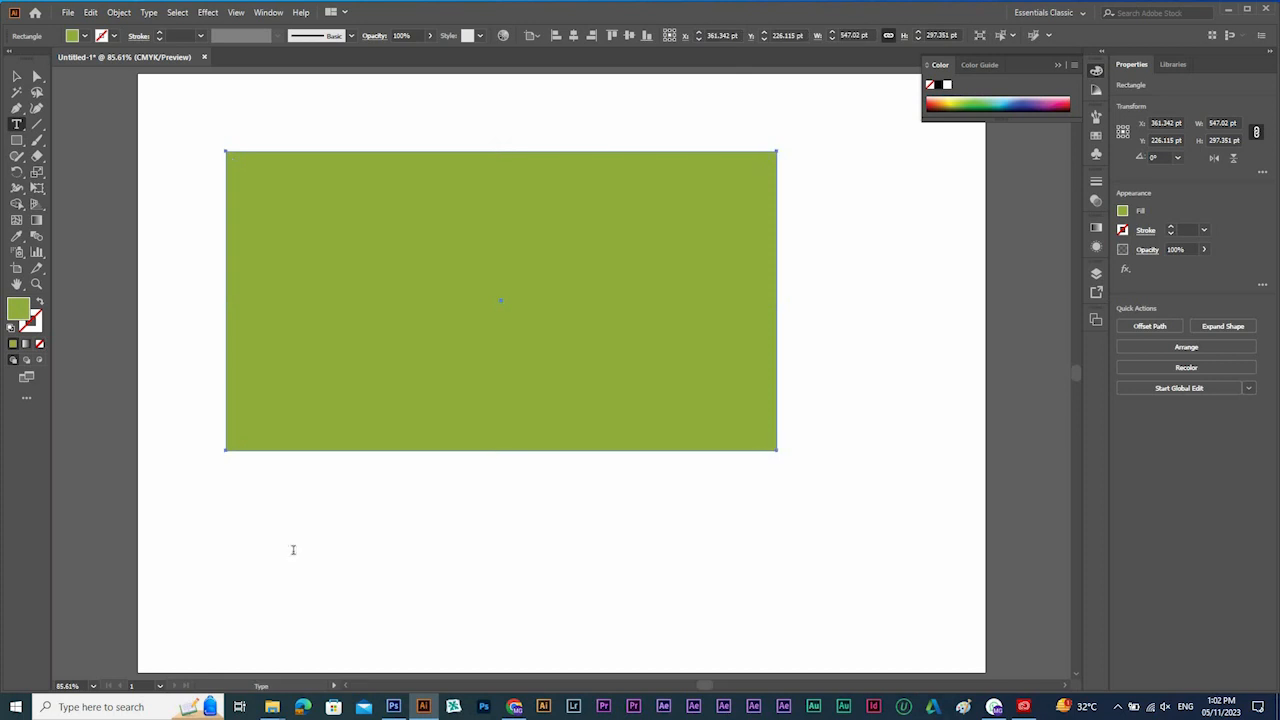
{"action": "left_click", "coordinate": [293, 549]}
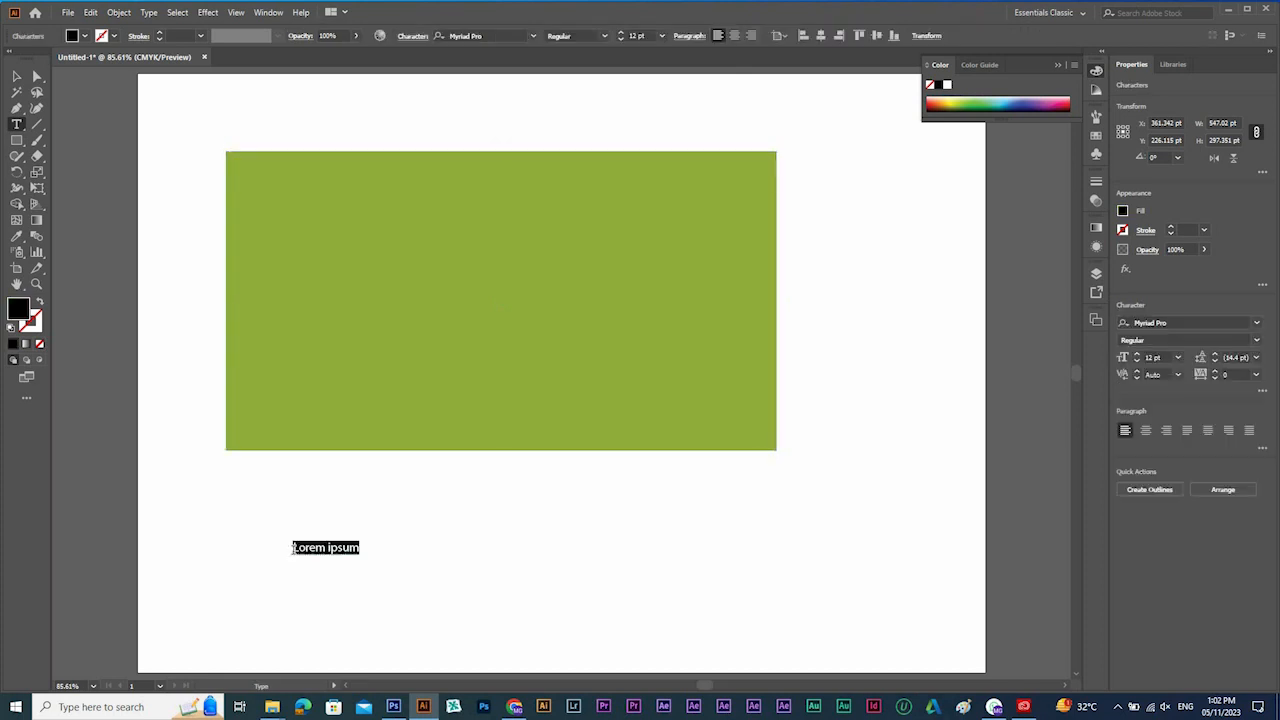
{"action": "type", "text": "SALE"}
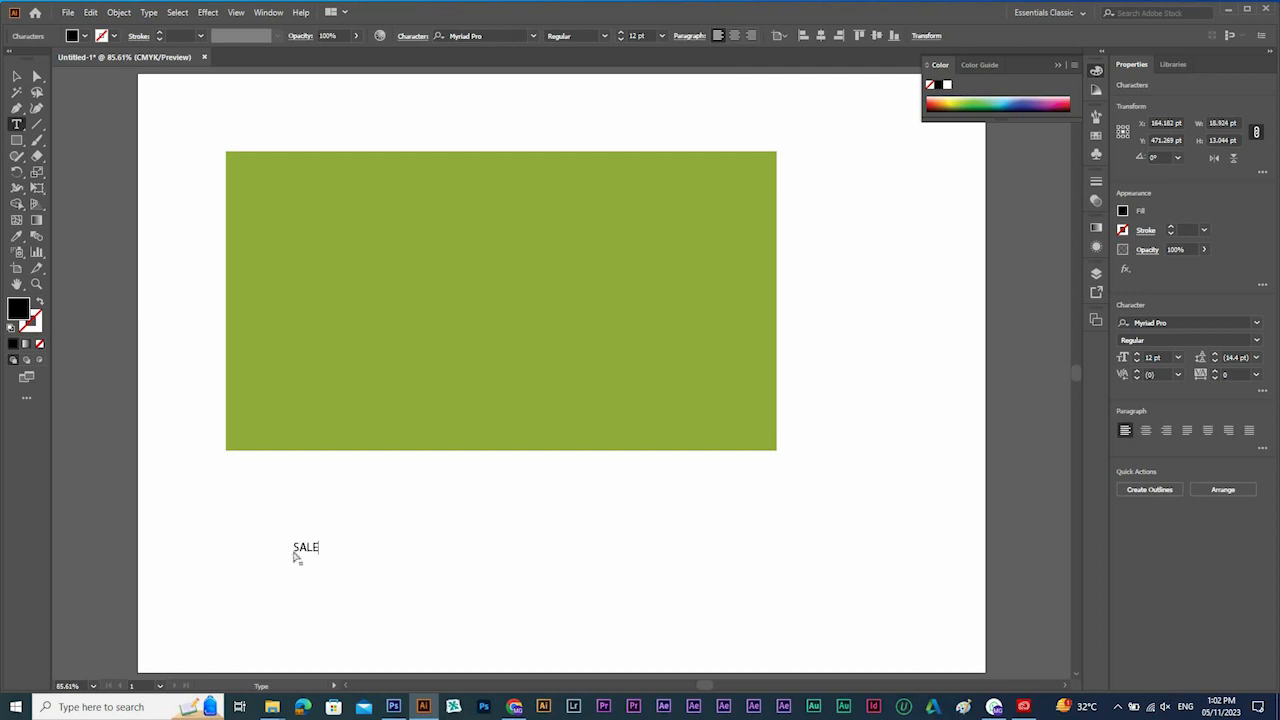
{"action": "key", "text": "Escape"}
{"action": "left_click_drag", "start_coordinate": [369, 502], "coordinate": [458, 442]}
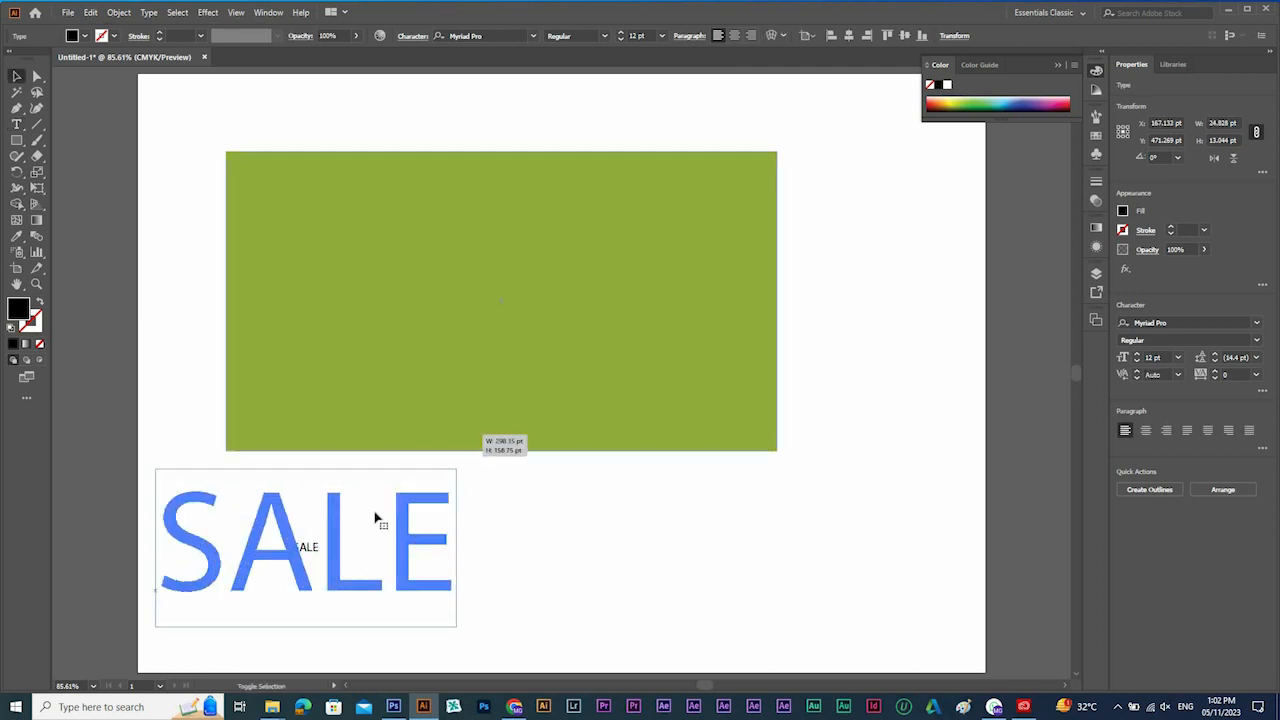
{"action": "left_click_drag", "start_coordinate": [366, 537], "coordinate": [545, 256]}
Change the SALE text's font to Built Titling SemiBold Italic.
{"action": "left_click", "coordinate": [485, 35]}
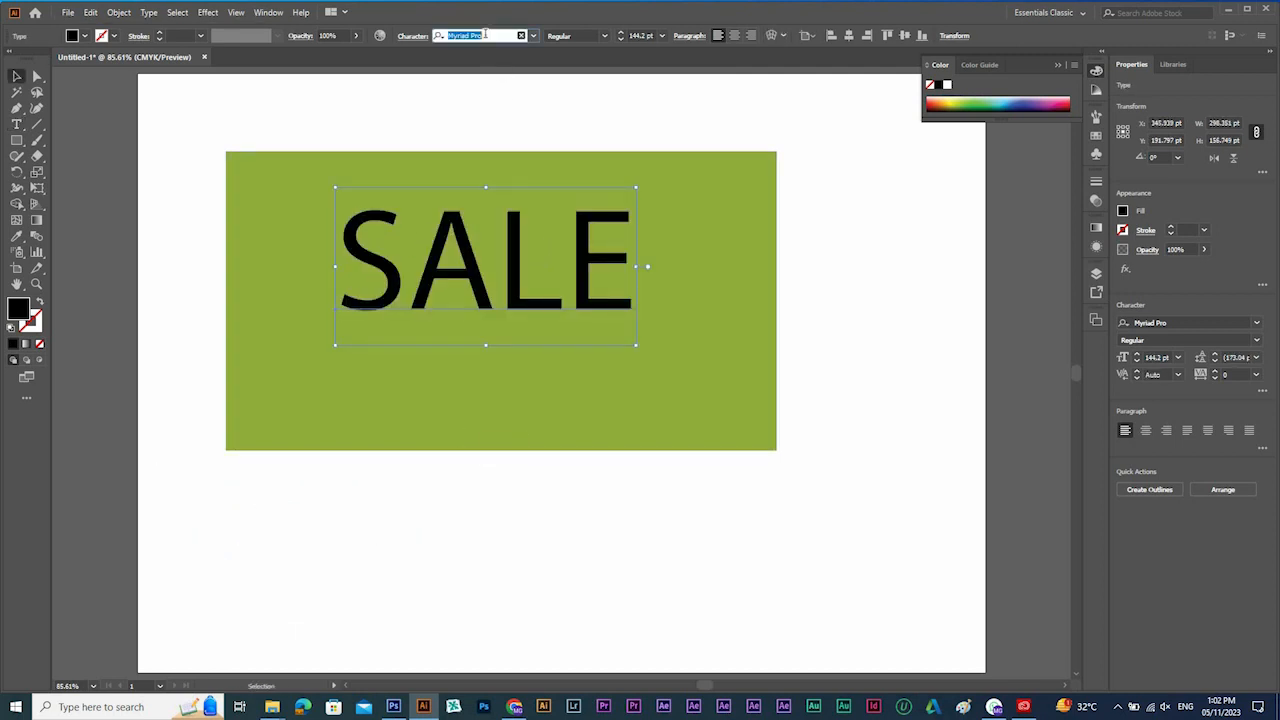
{"action": "type", "text": "bilt"}
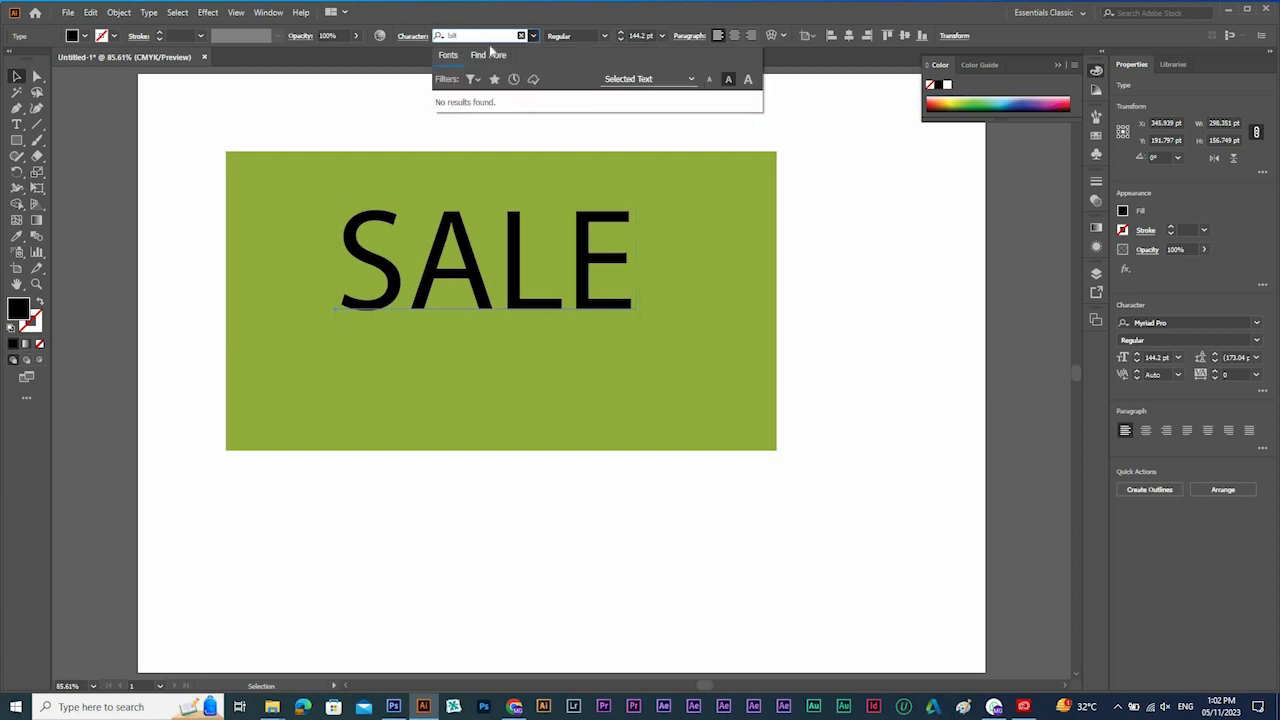
{"action": "key", "text": "BackSpace"}
{"action": "key", "text": "BackSpace"}
{"action": "key", "text": "BackSpace"}
{"action": "type", "text": "uil"}
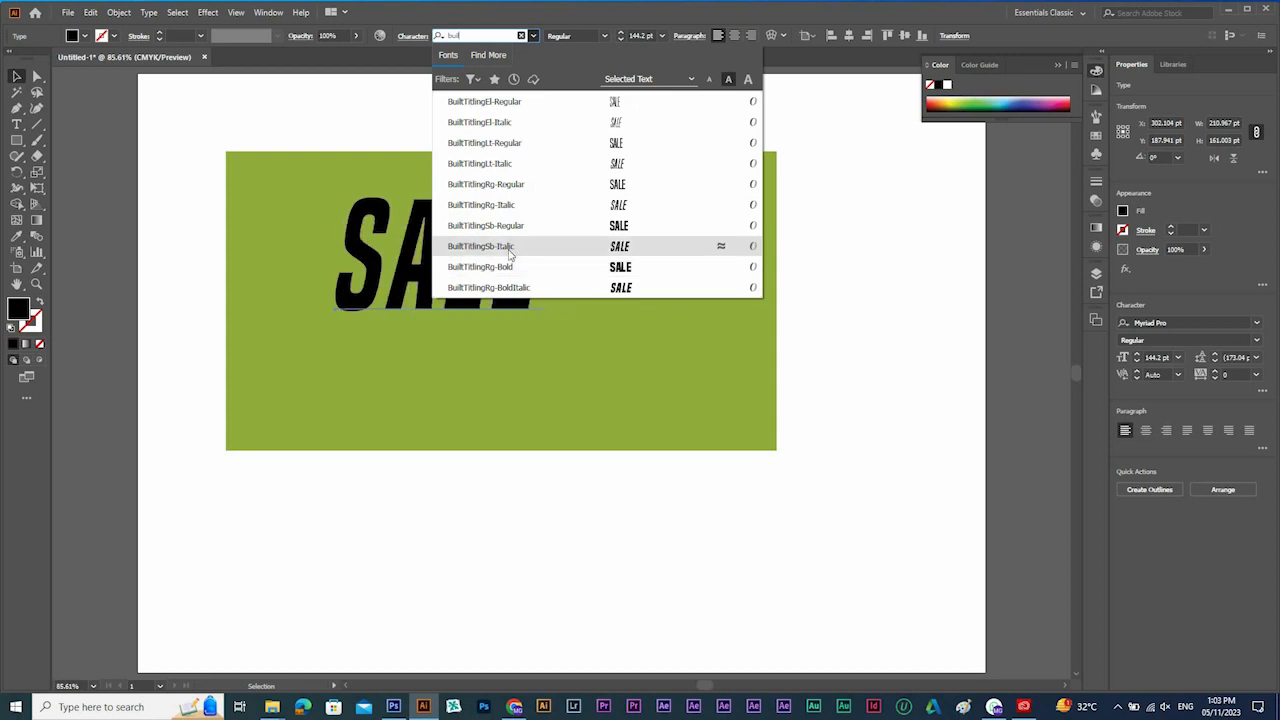
{"action": "left_click", "coordinate": [508, 247]}
Enlarge the SALE text to about 179 pt and centre it on the green rectangle.
{"action": "left_click_drag", "start_coordinate": [550, 277], "coordinate": [599, 262]}
{"action": "left_click_drag", "start_coordinate": [560, 318], "coordinate": [581, 385]}
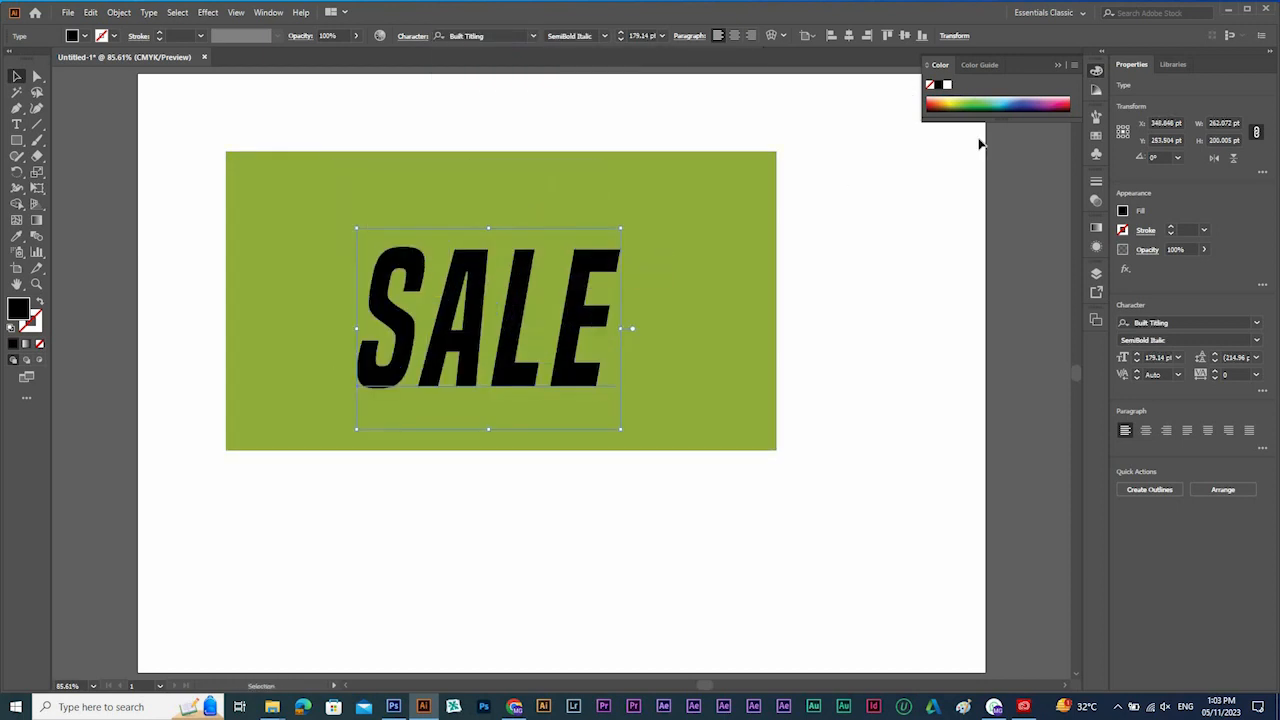
Fill the SALE text with white and place a duplicate over the artboard's right edge.
{"action": "left_click", "coordinate": [947, 85]}
{"action": "left_click_drag", "start_coordinate": [514, 329], "coordinate": [1000, 422]}
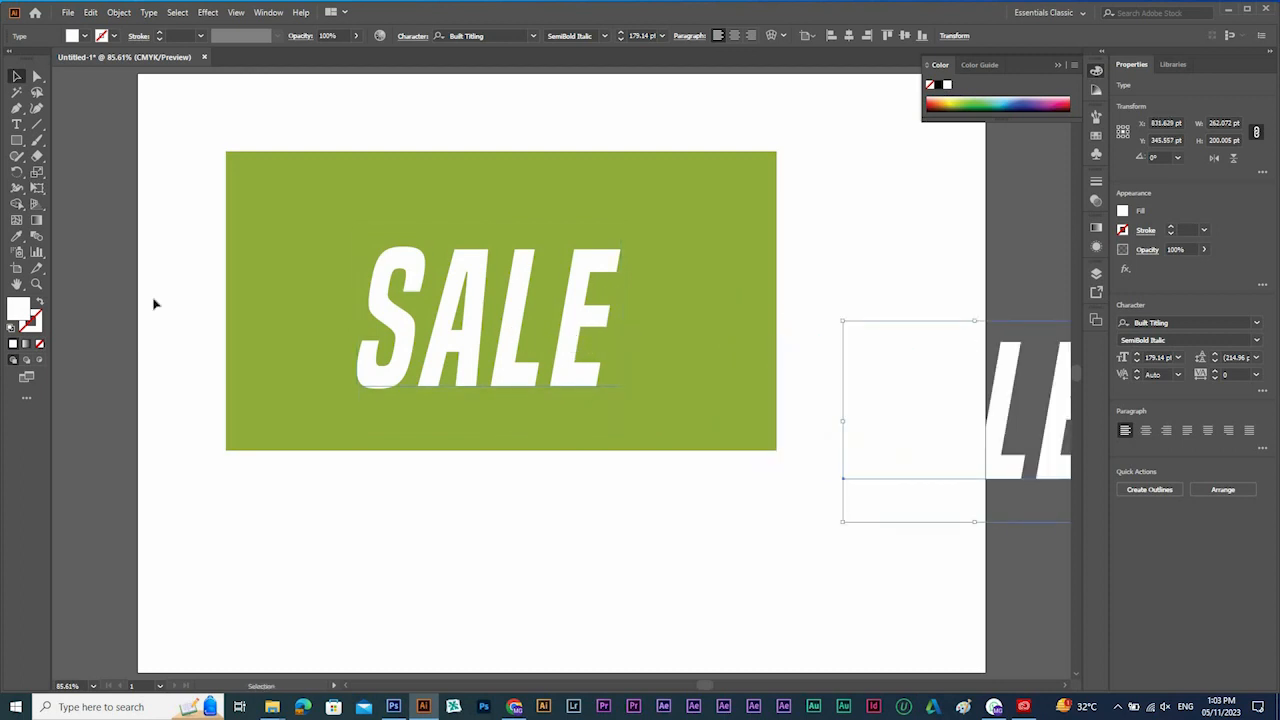
Place a black copy of the SALE text directly behind the white one and set its opacity to 61%.
{"action": "key", "text": "ctrl+z"}
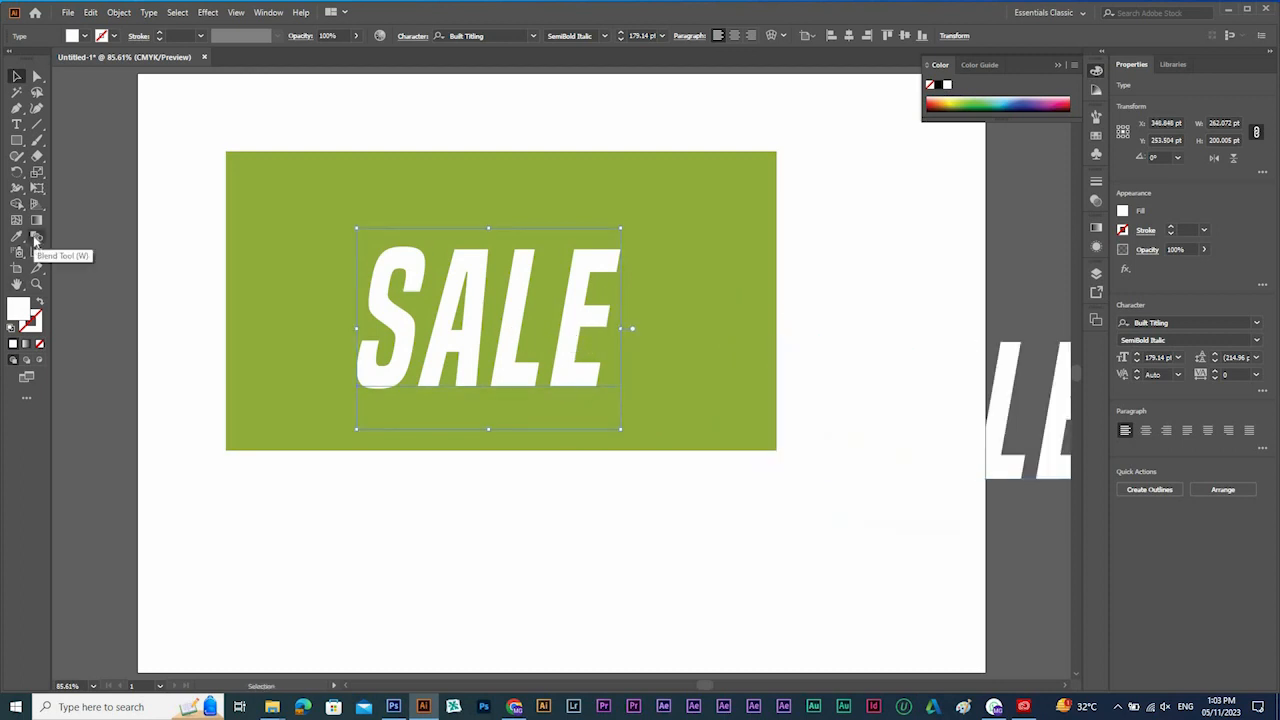
{"action": "key", "text": "a"}
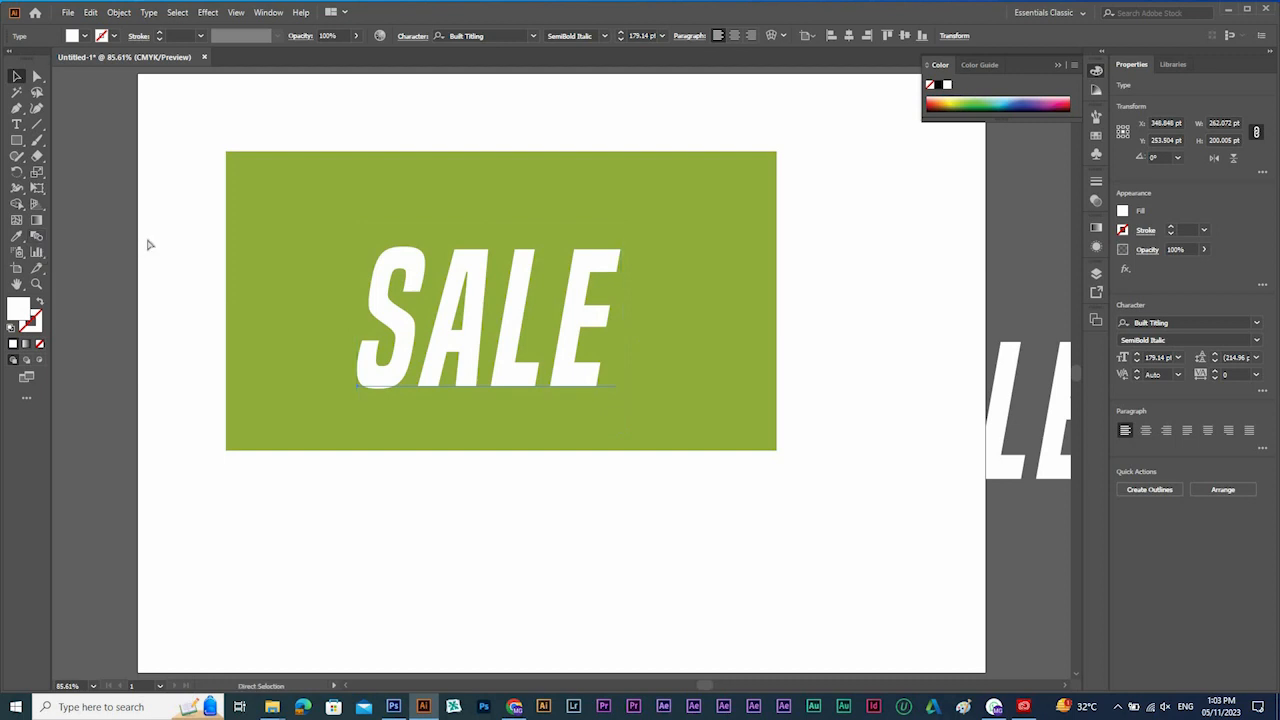
{"action": "key", "text": "v"}
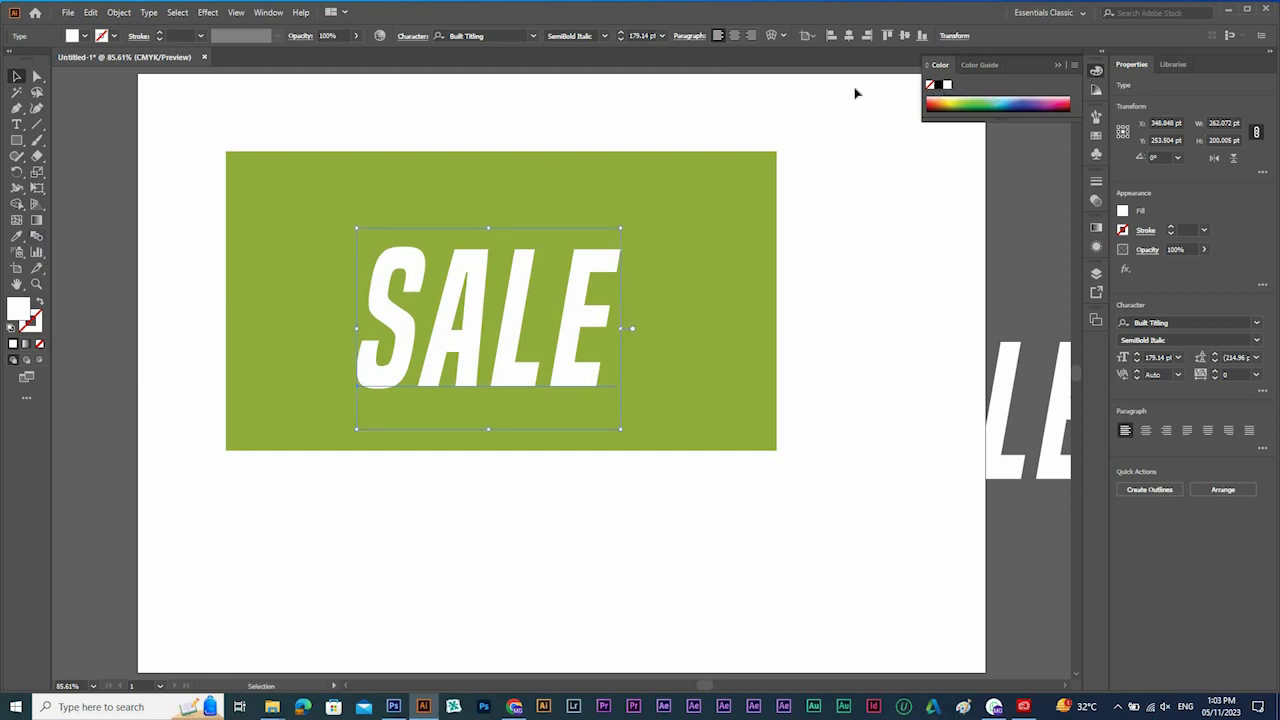
{"action": "left_click", "coordinate": [356, 36]}
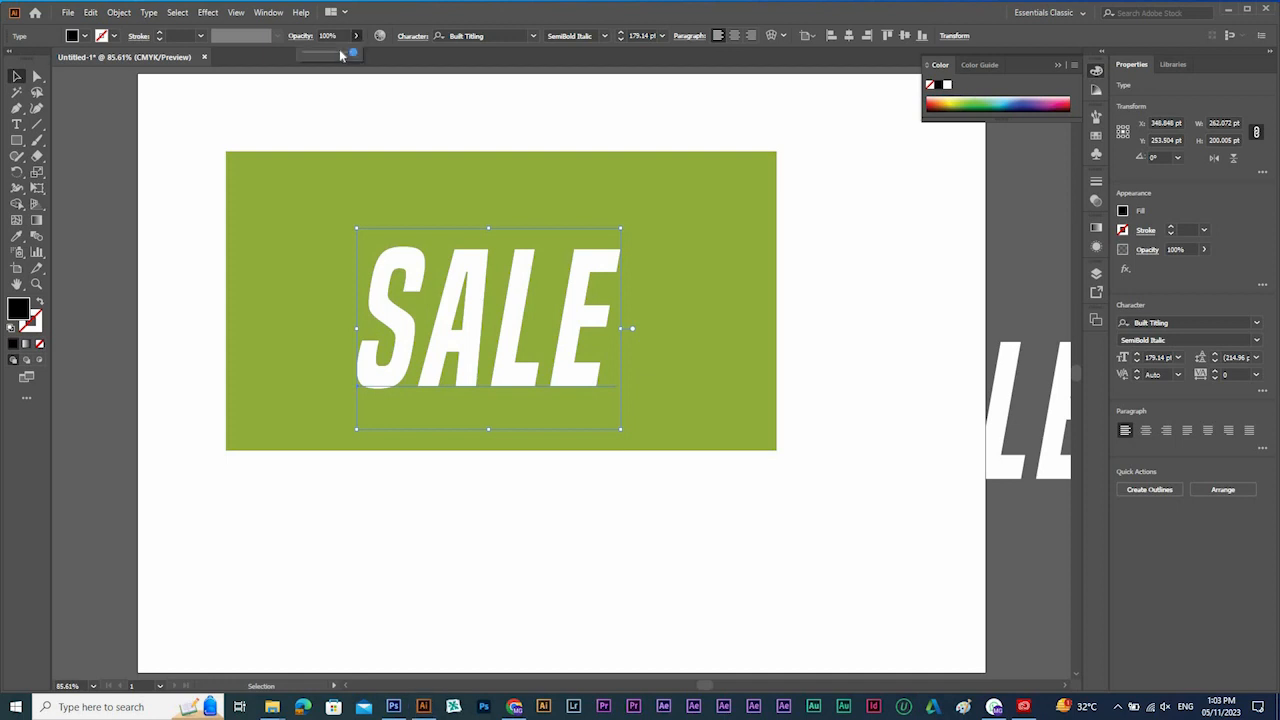
{"action": "left_click", "coordinate": [340, 53]}
{"action": "left_click_drag", "start_coordinate": [338, 55], "coordinate": [337, 55]}
{"action": "key", "text": "Return"}
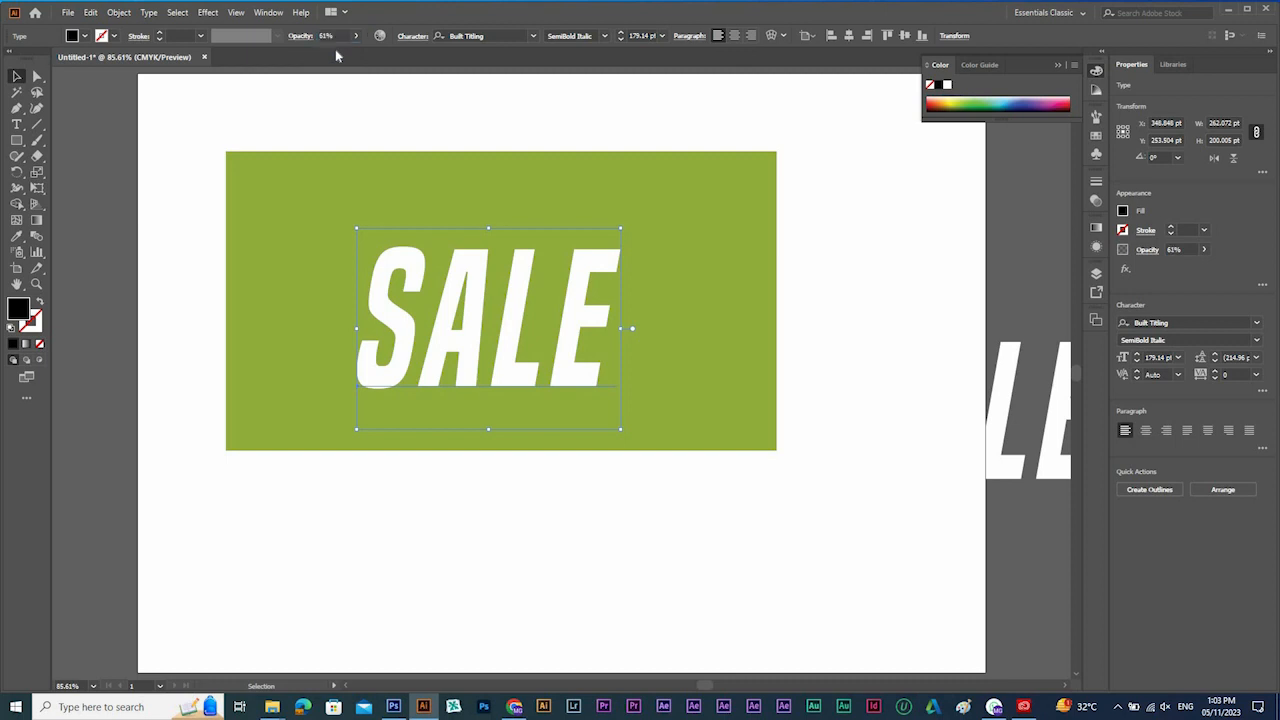
Offset the semi-transparent black copy about 8 pt right and 4 pt down as a manual shadow.
{"action": "key", "text": "Right"}
{"action": "key", "text": "Right"}
{"action": "key", "text": "Right"}
{"action": "key", "text": "Right"}
{"action": "key", "text": "Right"}
{"action": "key", "text": "Right"}
{"action": "key", "text": "Right"}
{"action": "key", "text": "Right"}
{"action": "key", "text": "Down"}
{"action": "key", "text": "Down"}
{"action": "key", "text": "Down"}
{"action": "key", "text": "Down"}
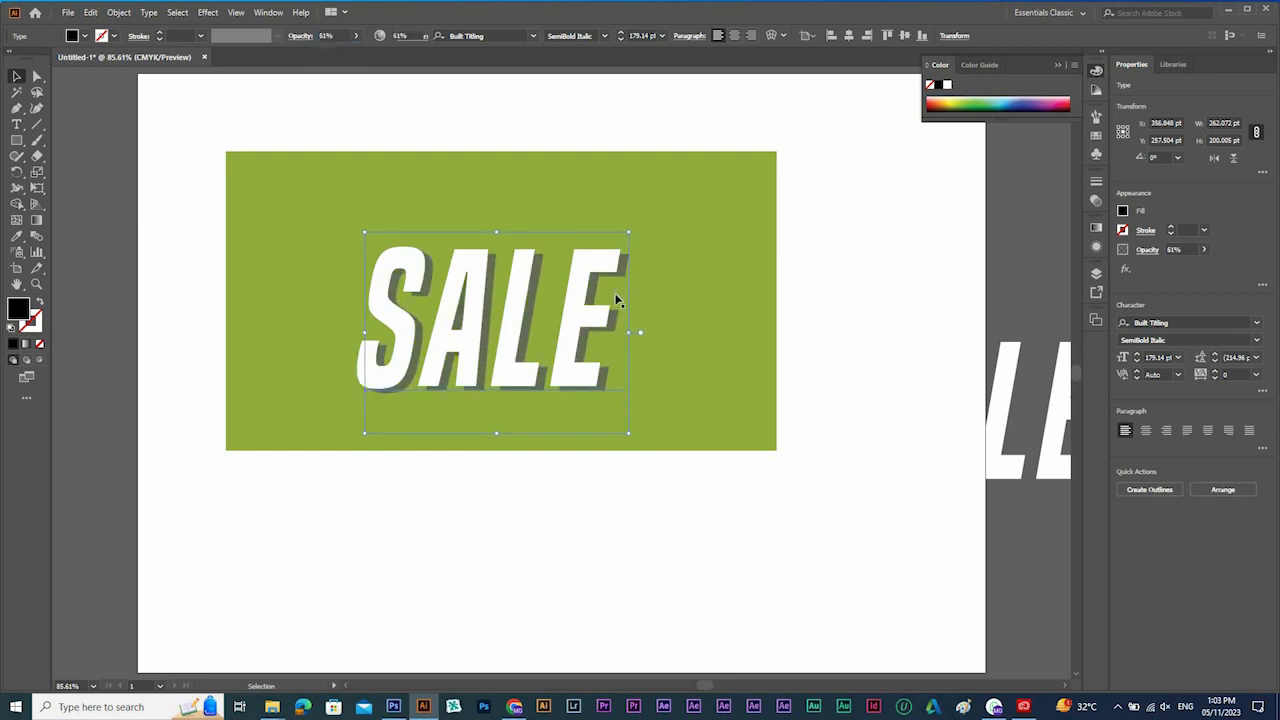
Pull the white text and its black shadow copy apart and delete the shadow copy.
{"action": "left_click_drag", "start_coordinate": [617, 299], "coordinate": [823, 449]}
{"action": "left_click_drag", "start_coordinate": [585, 407], "coordinate": [261, 217]}
{"action": "left_click_drag", "start_coordinate": [597, 325], "coordinate": [920, 435]}
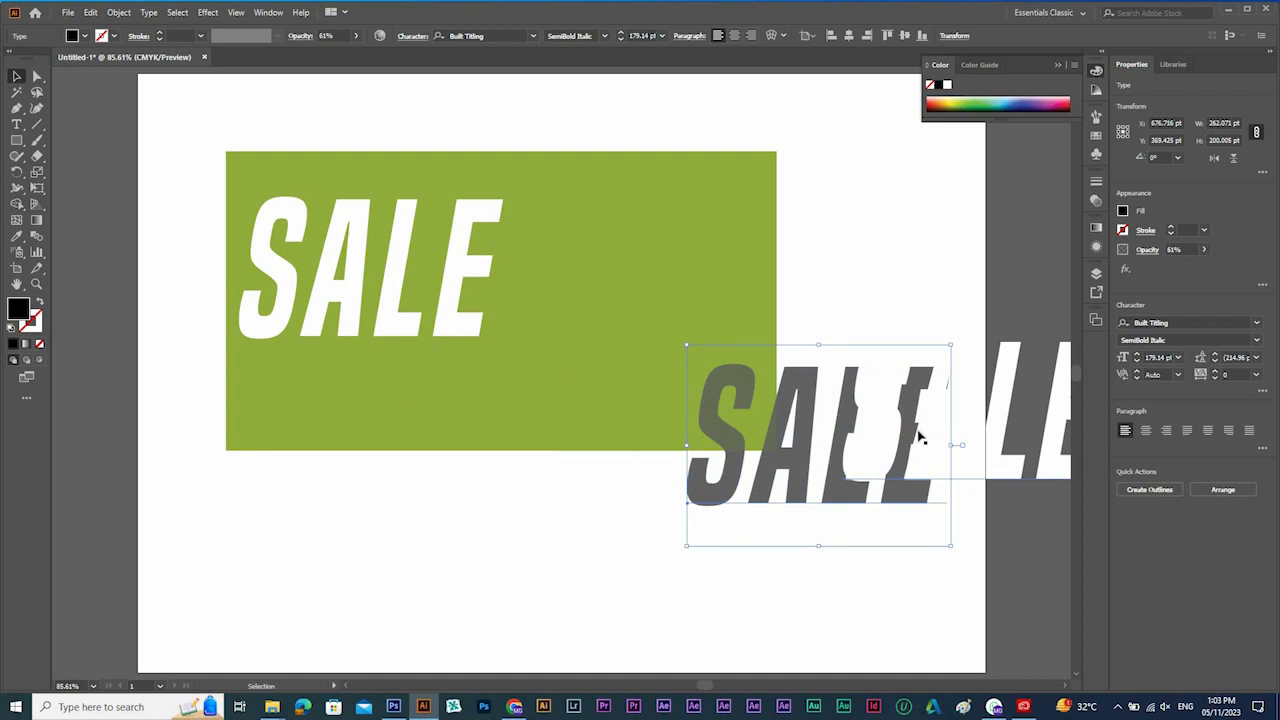
{"action": "key", "text": "Delete"}
Move the white SALE text to the middle of the green rectangle and recolour the spare copy black.
{"action": "left_click_drag", "start_coordinate": [410, 276], "coordinate": [512, 313]}
{"action": "left_click", "coordinate": [1016, 428]}
Start a Drop Shadow effect on the white SALE text with its preview turned on.
{"action": "left_click", "coordinate": [208, 12]}
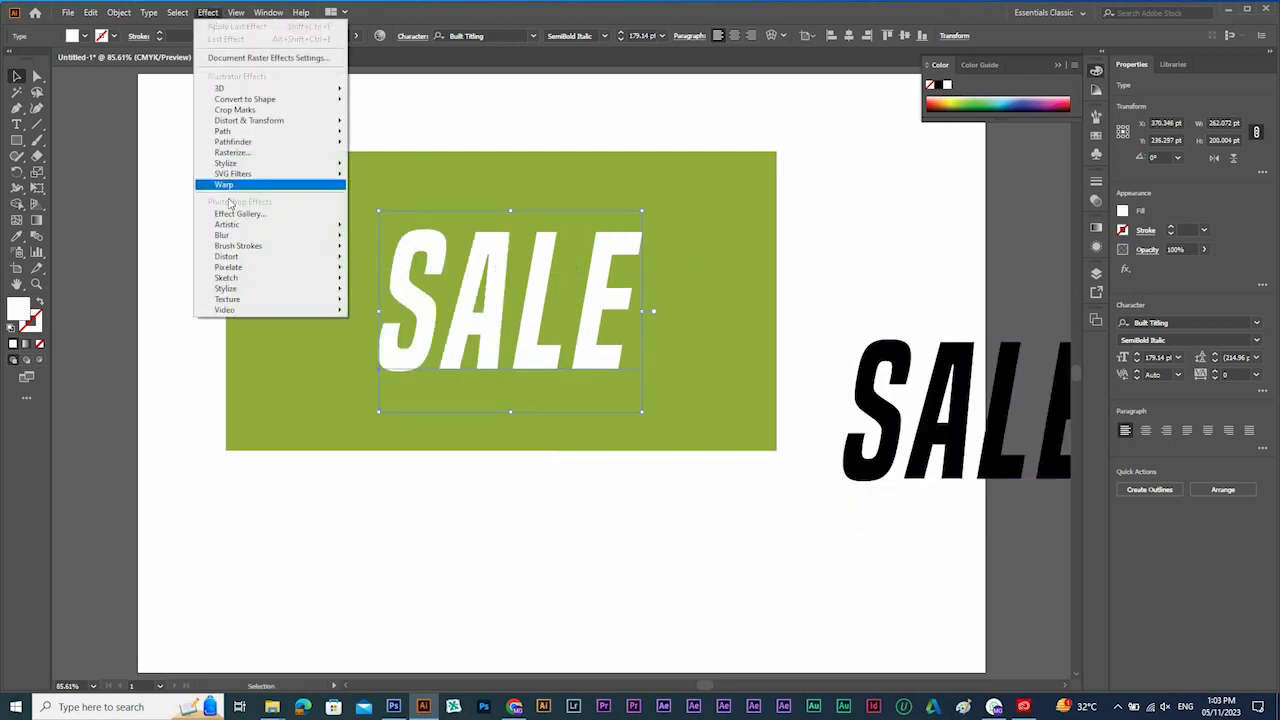
{"action": "mouse_move", "coordinate": [238, 170]}
{"action": "left_click", "coordinate": [400, 165]}
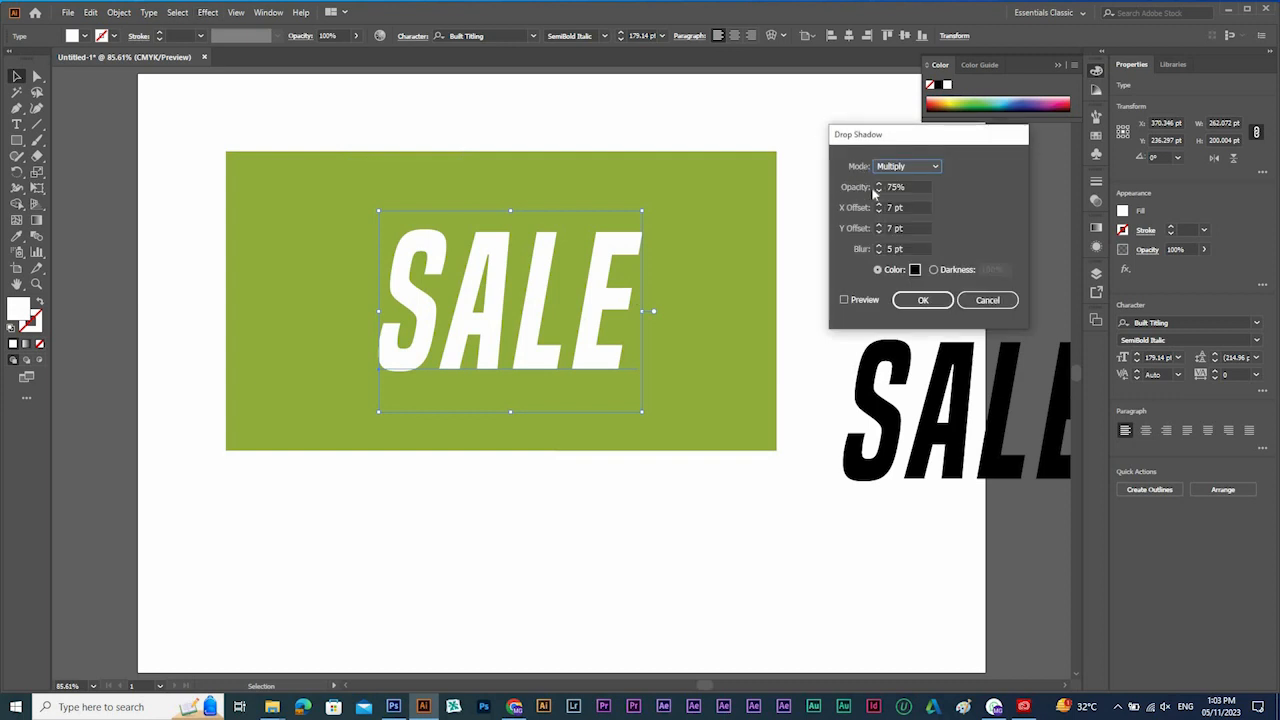
{"action": "left_click", "coordinate": [858, 303]}
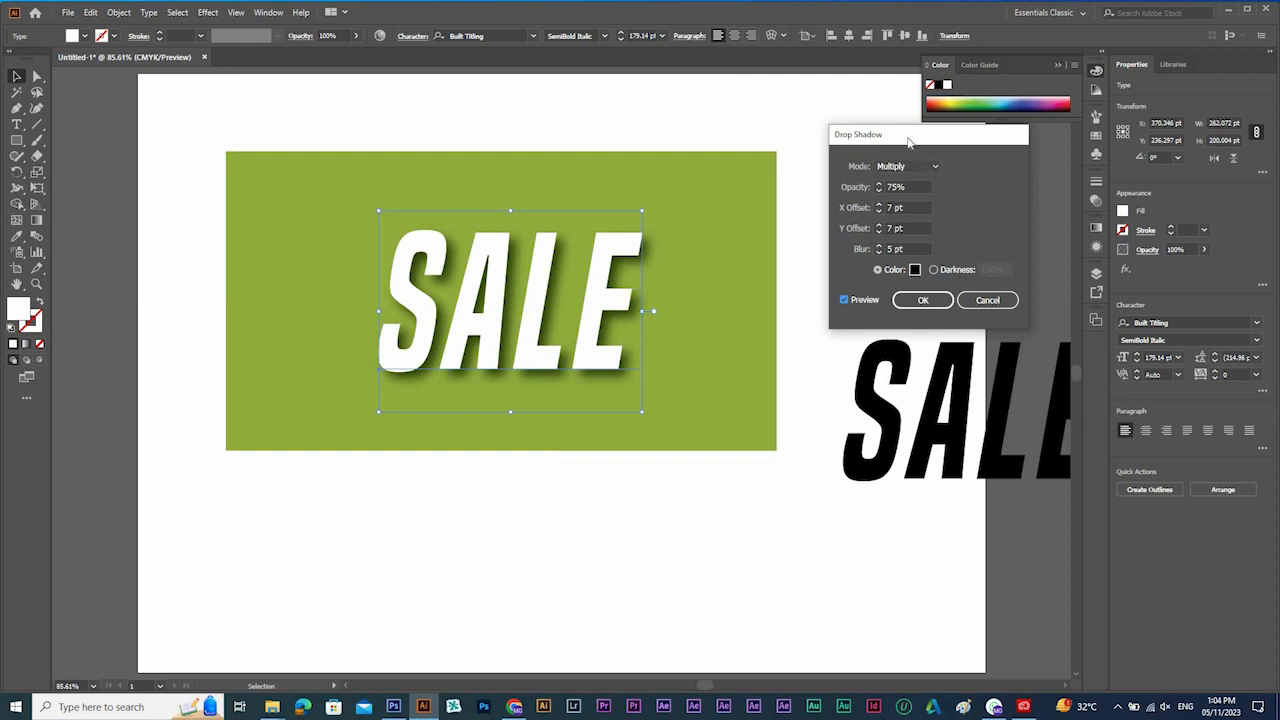
{"action": "left_click_drag", "start_coordinate": [908, 142], "coordinate": [908, 179]}
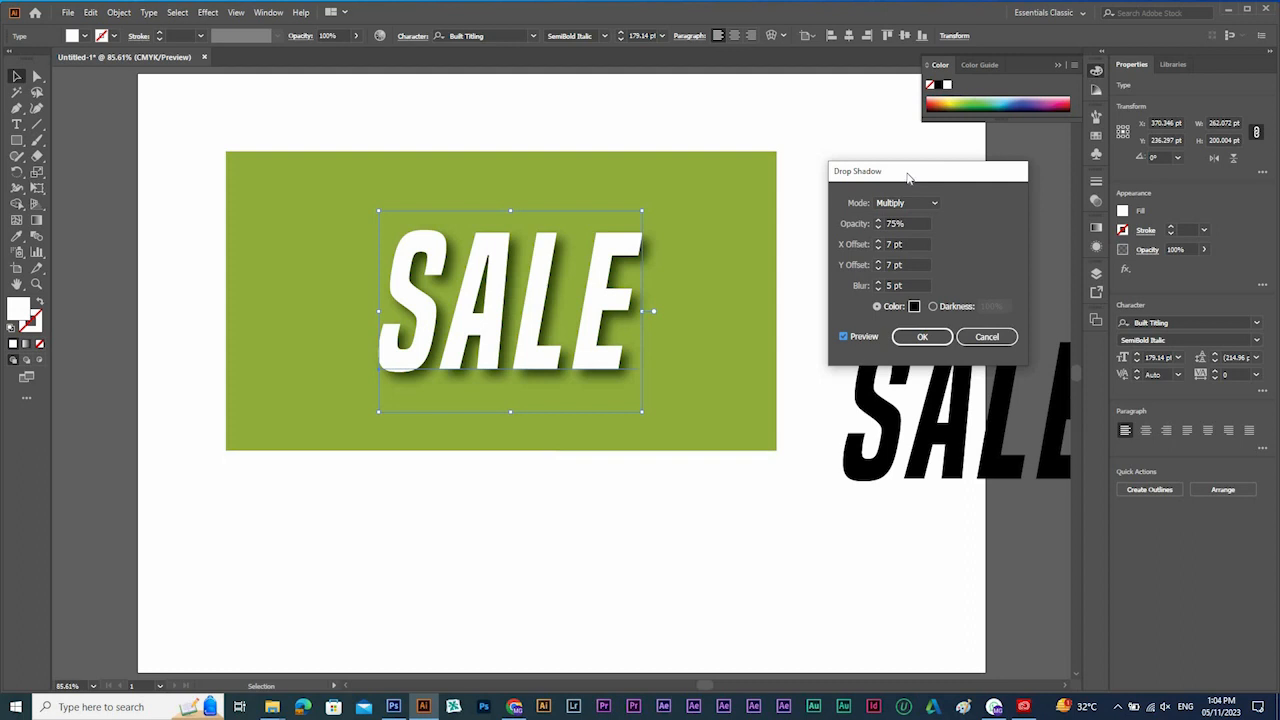
{"action": "left_click_drag", "start_coordinate": [908, 177], "coordinate": [892, 177]}
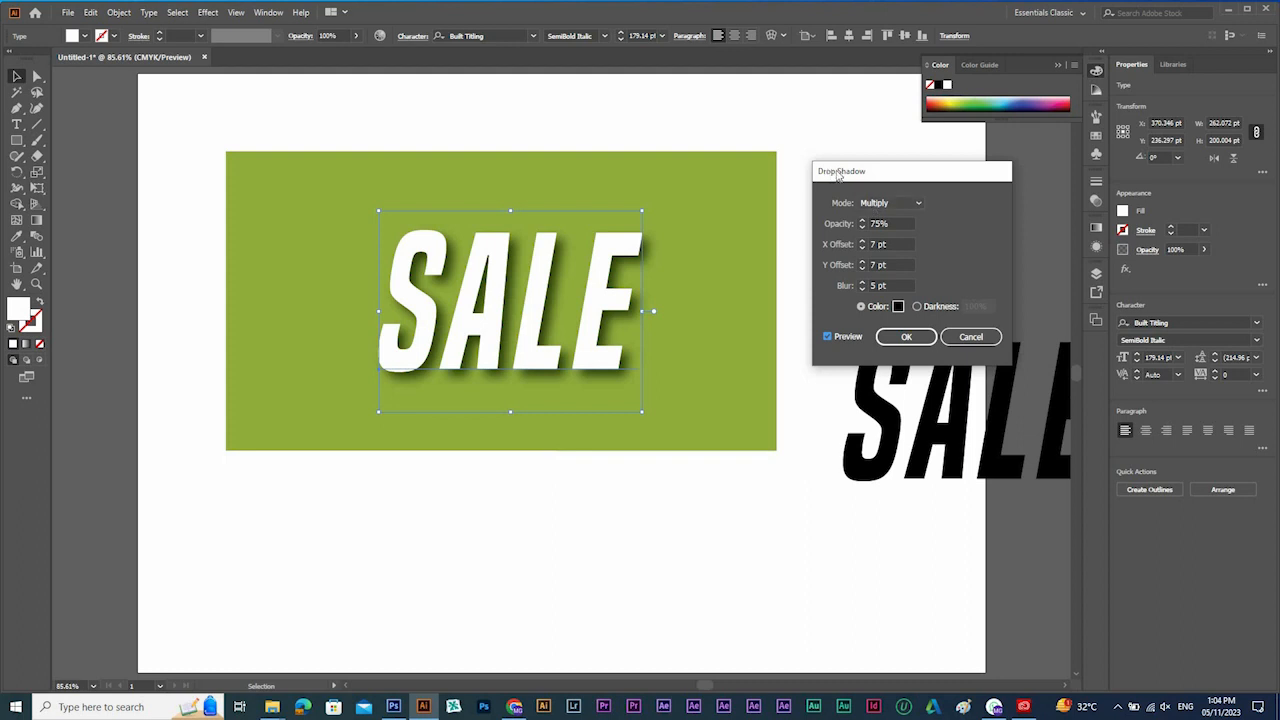
{"action": "left_click_drag", "start_coordinate": [824, 184], "coordinate": [812, 156]}
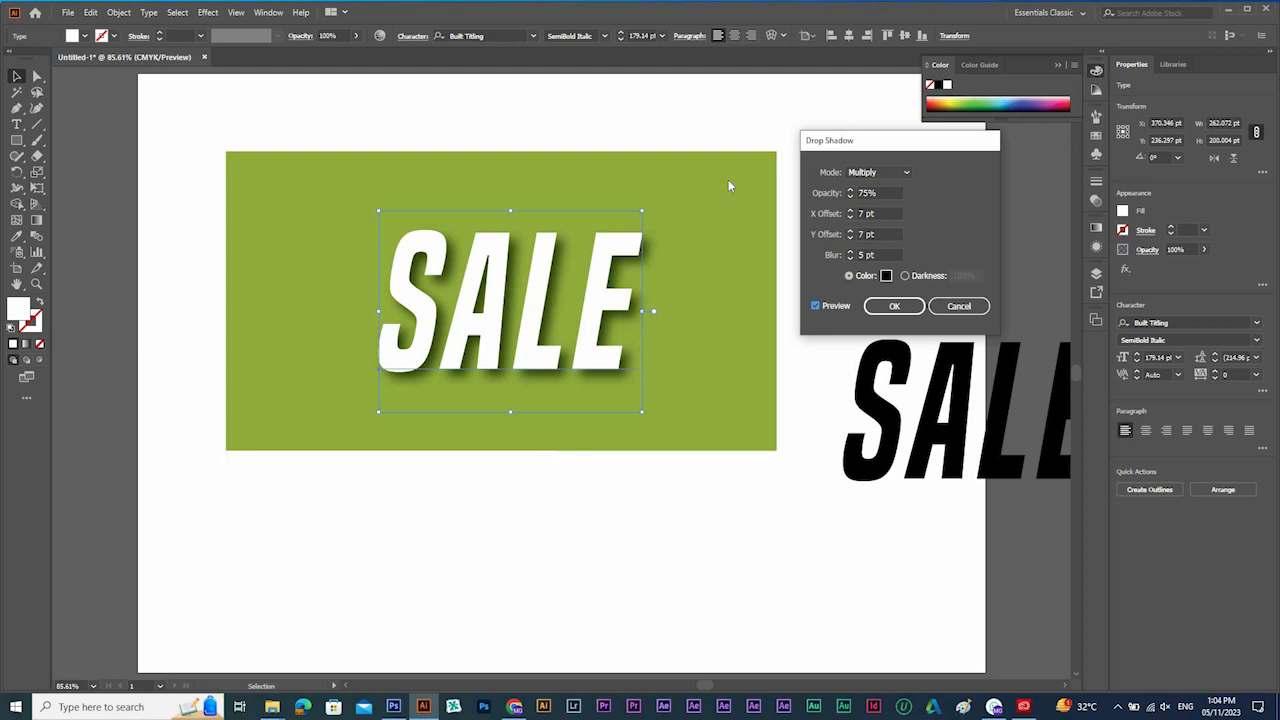
Set the drop shadow's colour to yellow, f9cf00.
{"action": "left_click", "coordinate": [910, 279]}
{"action": "left_click", "coordinate": [887, 276]}
{"action": "left_click", "coordinate": [886, 277]}
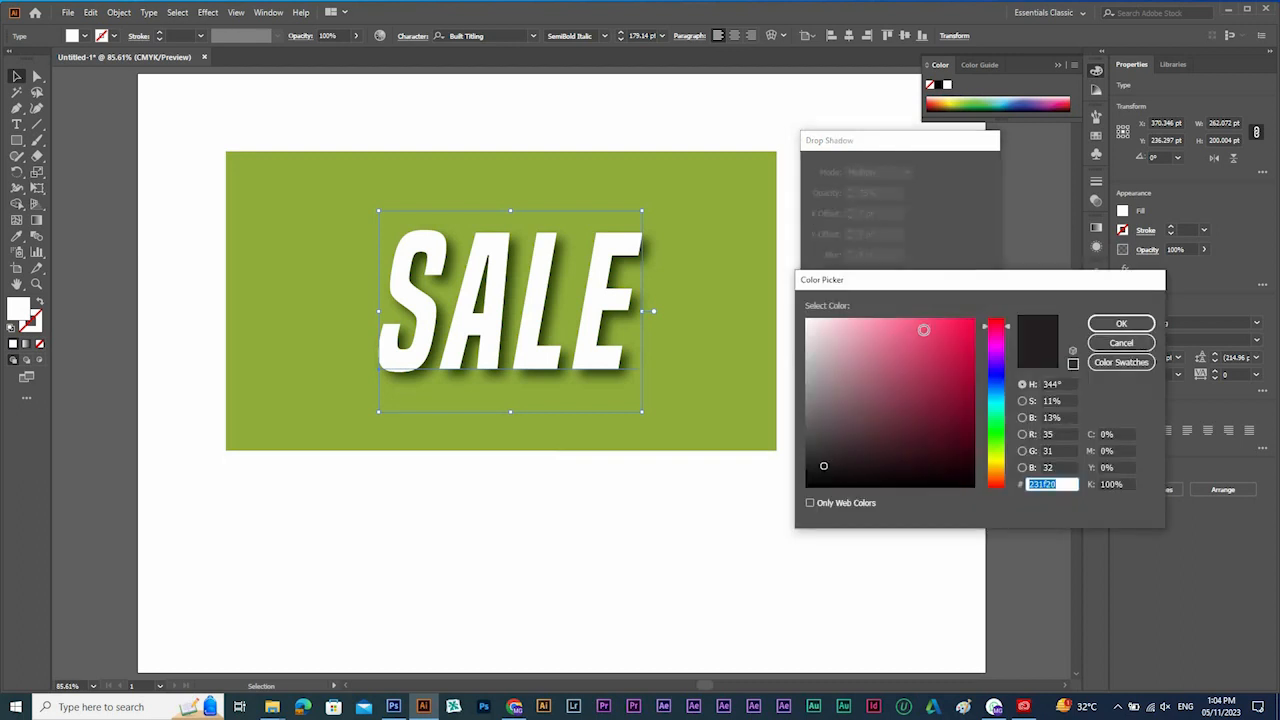
{"action": "left_click", "coordinate": [957, 333]}
{"action": "left_click_drag", "start_coordinate": [882, 359], "coordinate": [879, 328]}
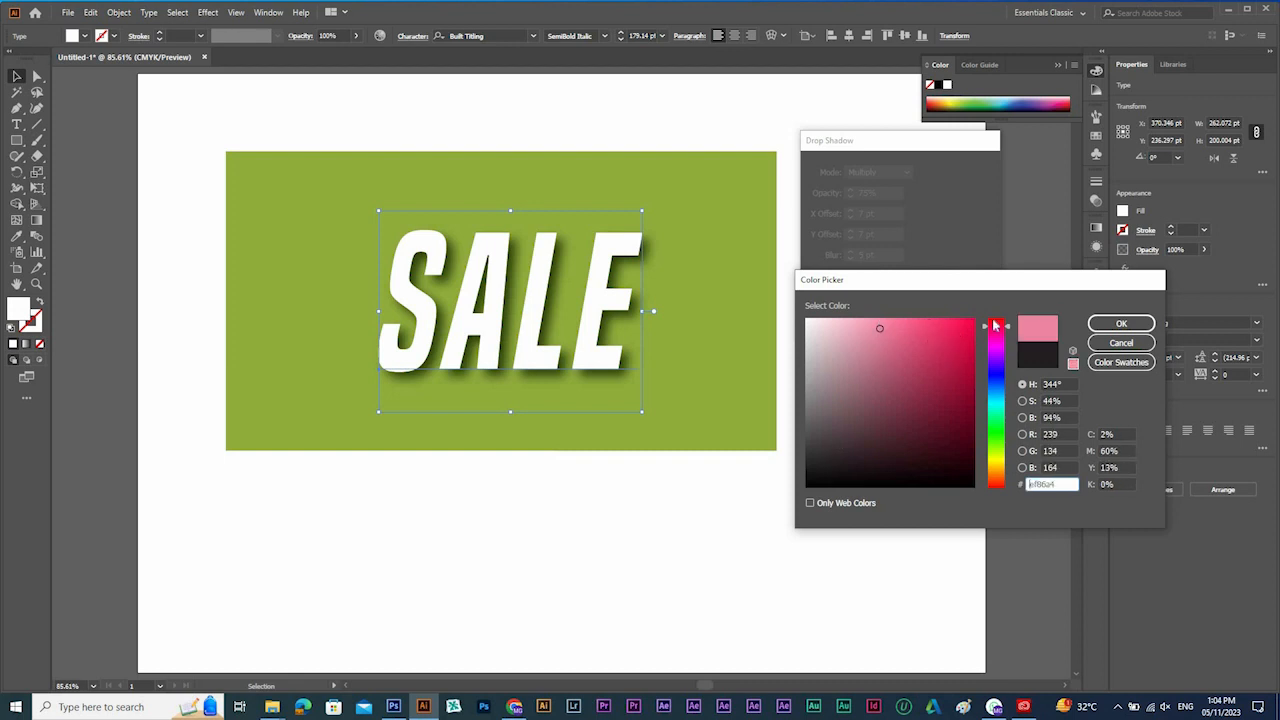
{"action": "left_click_drag", "start_coordinate": [997, 417], "coordinate": [997, 465]}
{"action": "left_click", "coordinate": [971, 367]}
{"action": "left_click", "coordinate": [972, 337]}
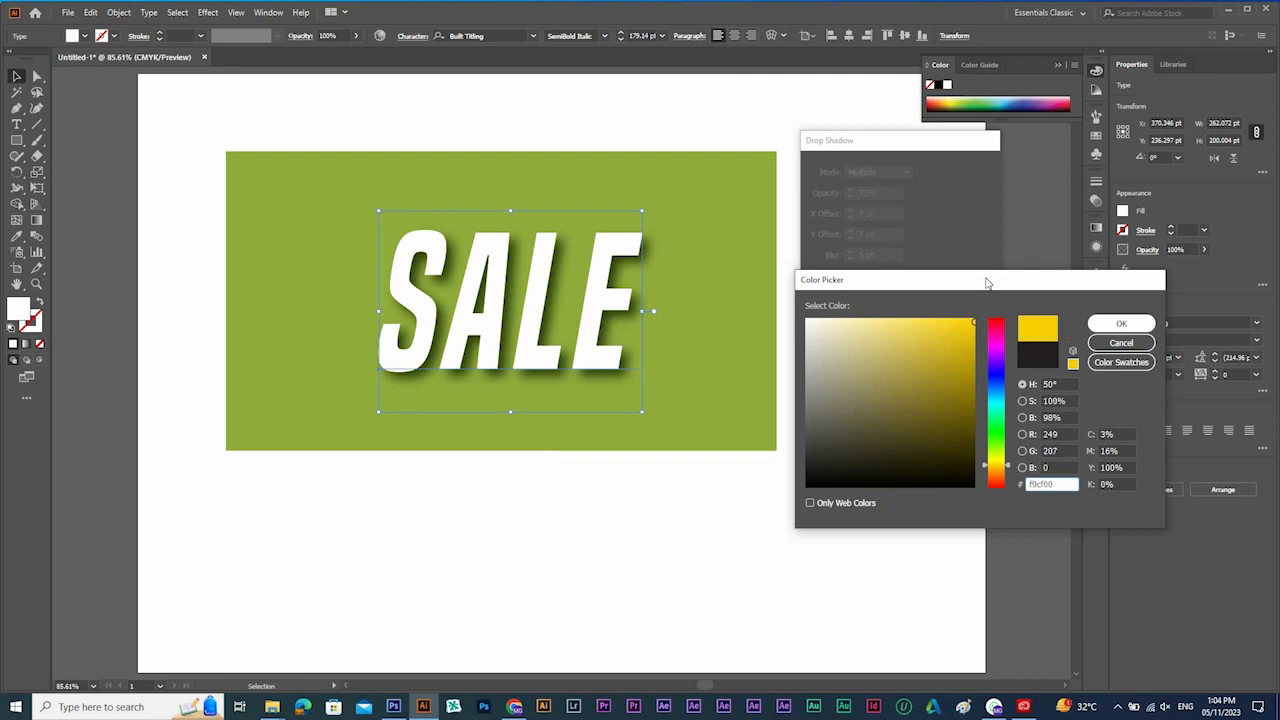
{"action": "left_click", "coordinate": [1121, 323]}
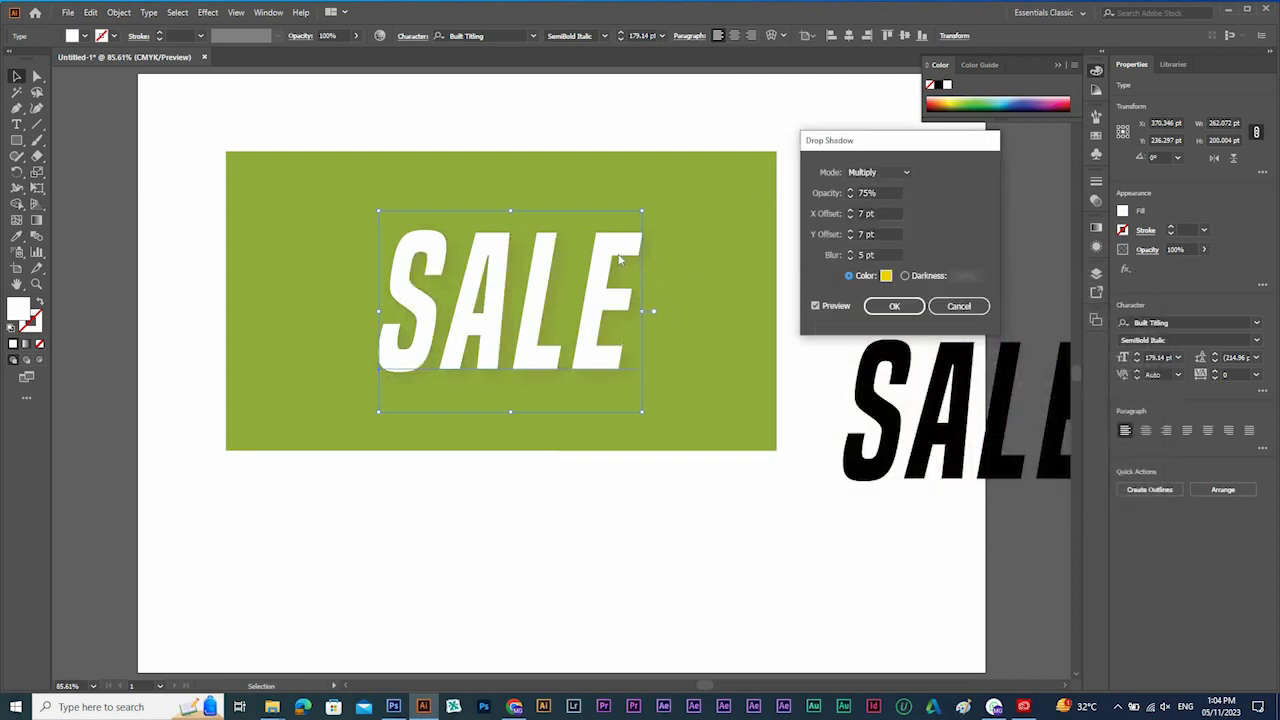
Try the Overlay blend mode on the yellow drop shadow and switch the mode to Normal.
{"action": "left_click", "coordinate": [872, 176]}
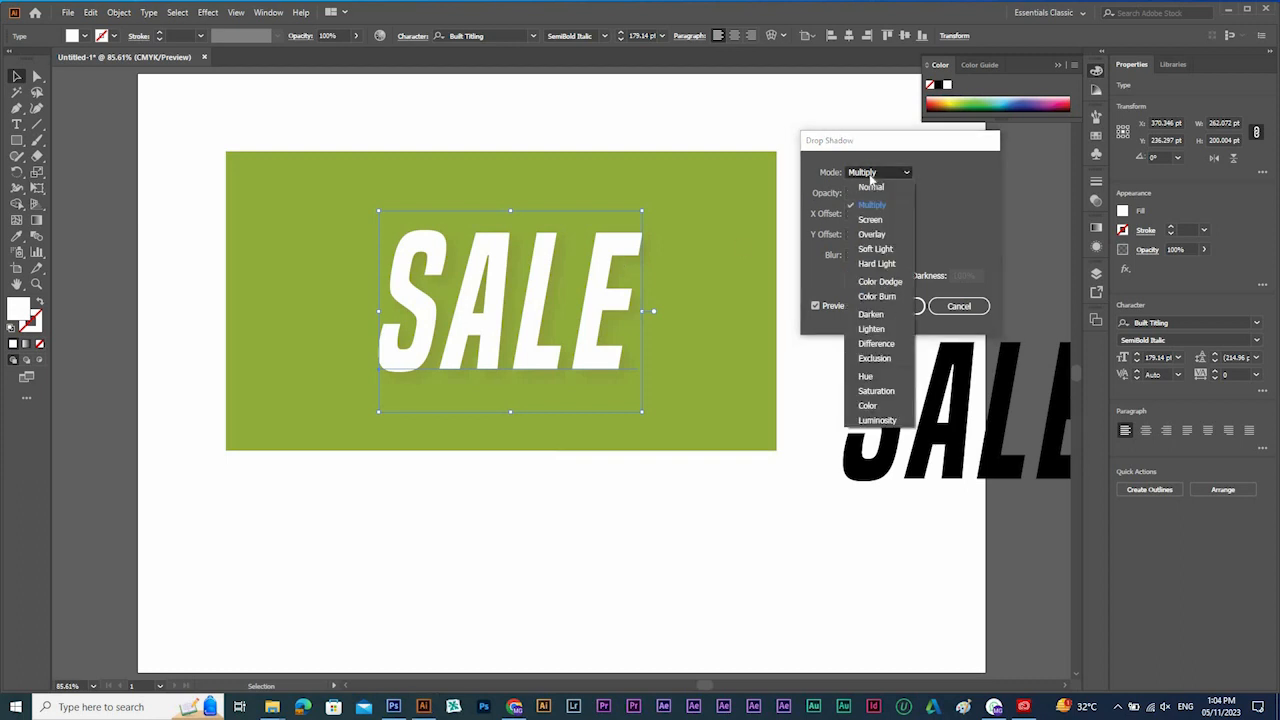
{"action": "left_click", "coordinate": [870, 233]}
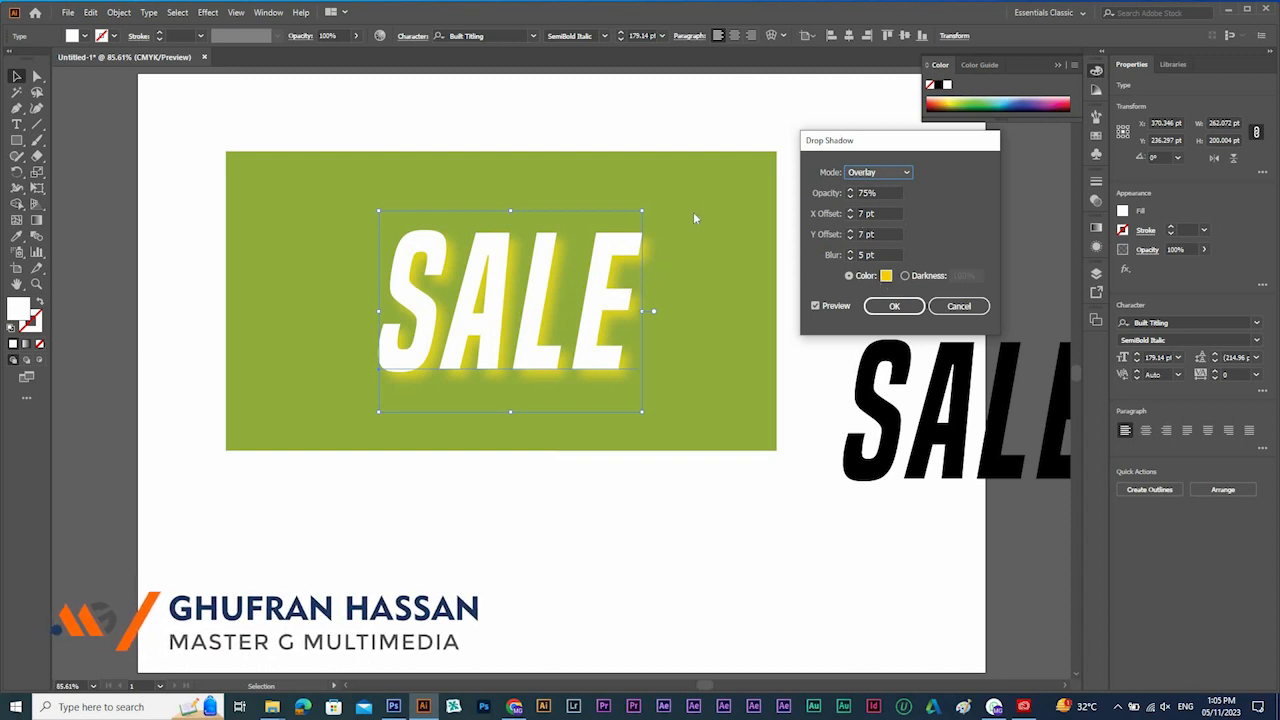
{"action": "left_click", "coordinate": [885, 172]}
{"action": "left_click", "coordinate": [883, 188]}
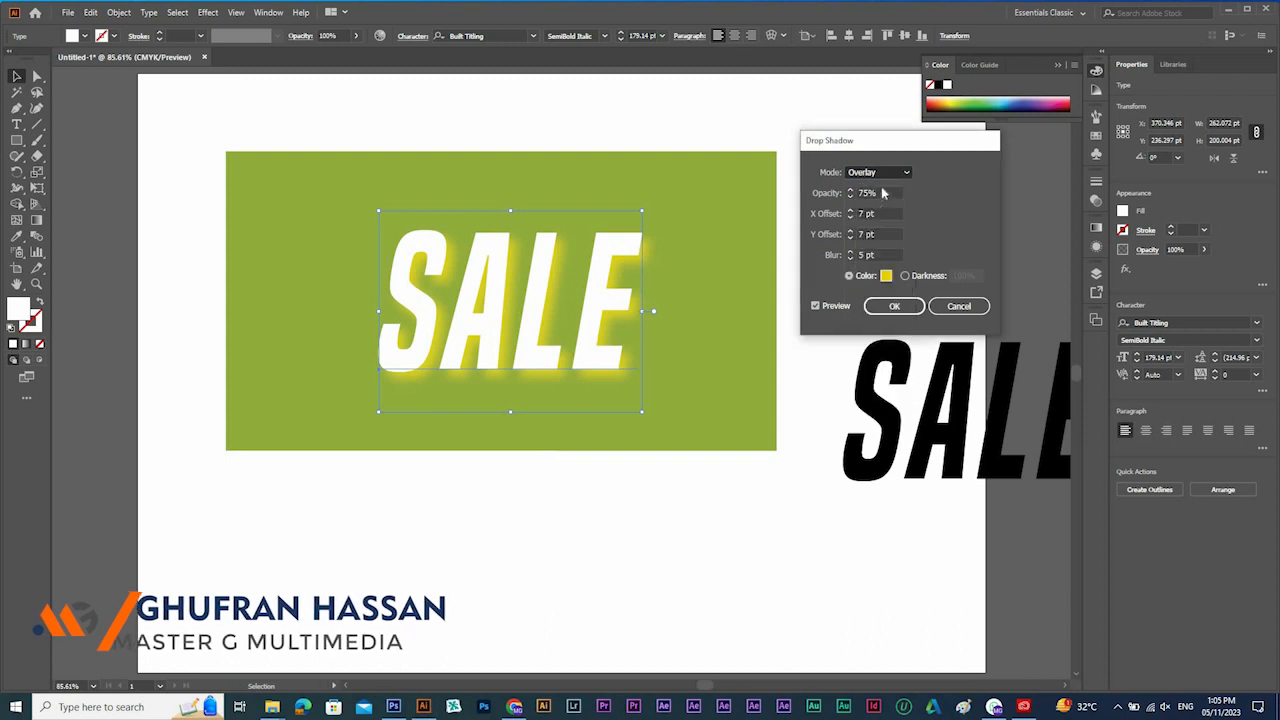
Try the Darken and Soft Light blend modes on the white SALE text's yellow drop shadow.
{"action": "left_click", "coordinate": [886, 174]}
{"action": "left_click", "coordinate": [872, 314]}
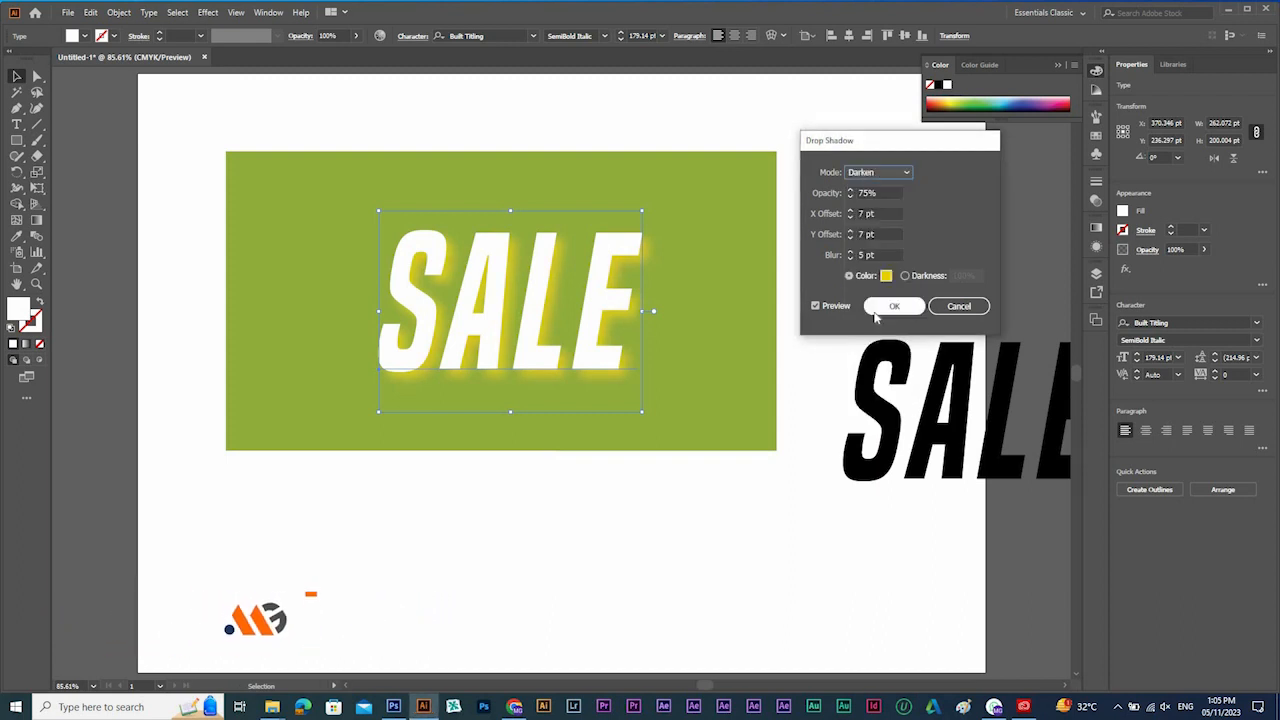
{"action": "left_click", "coordinate": [880, 176]}
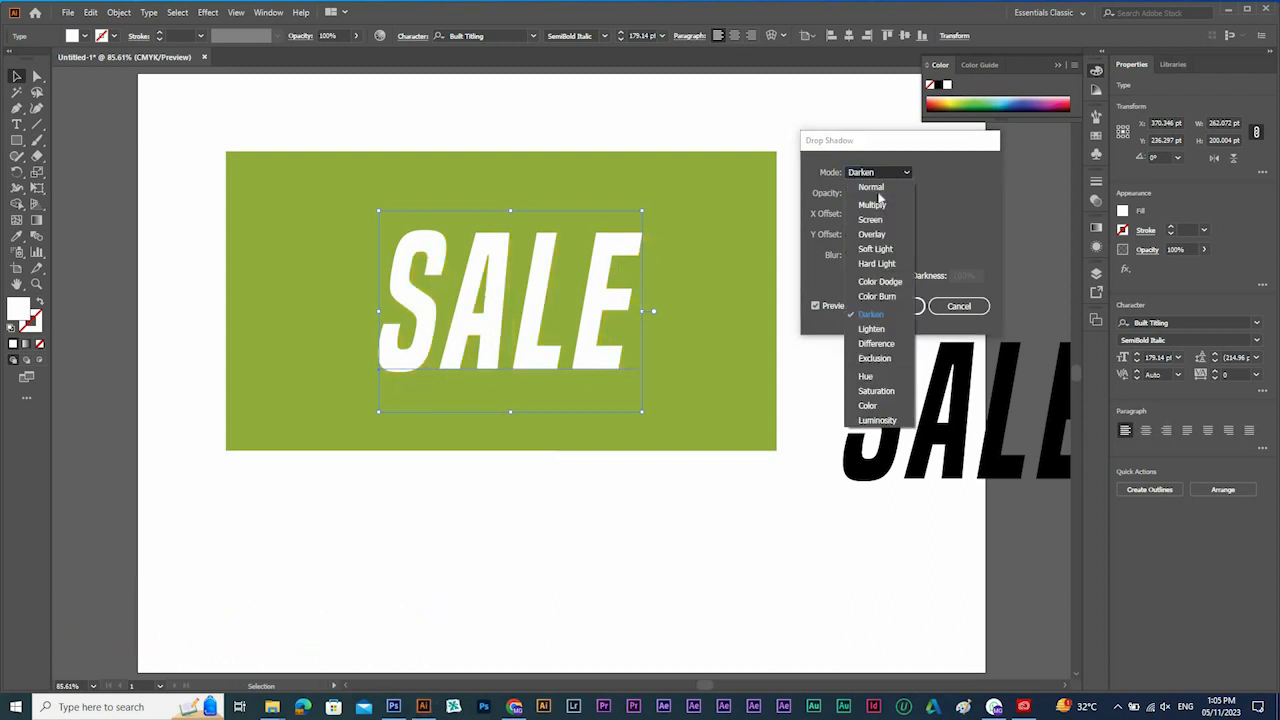
{"action": "left_click", "coordinate": [875, 248]}
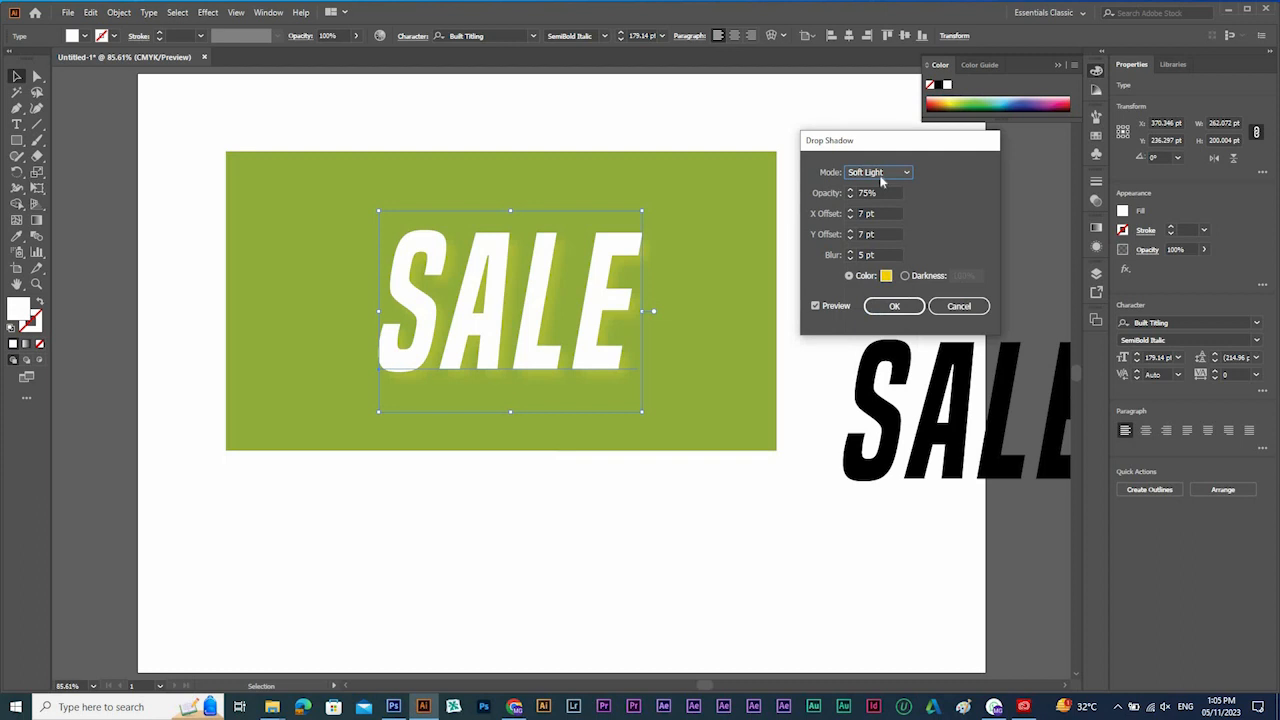
{"action": "left_click", "coordinate": [882, 178]}
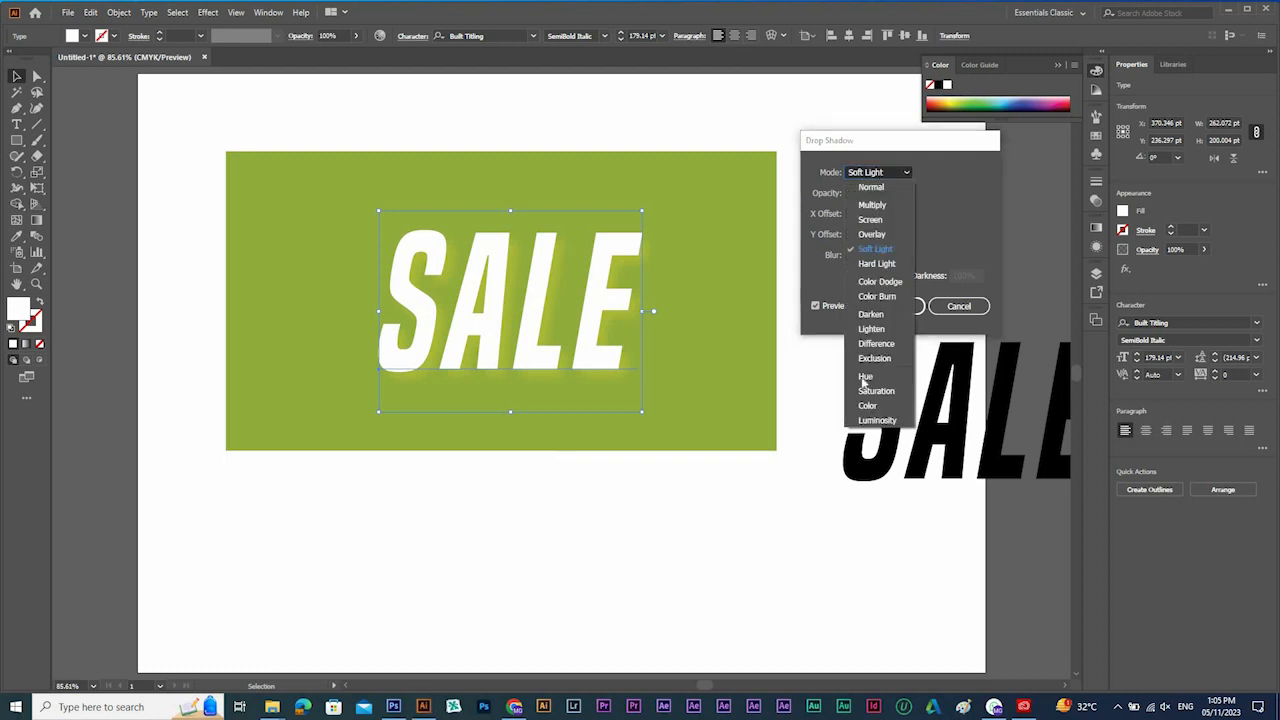
{"action": "left_click", "coordinate": [988, 220]}
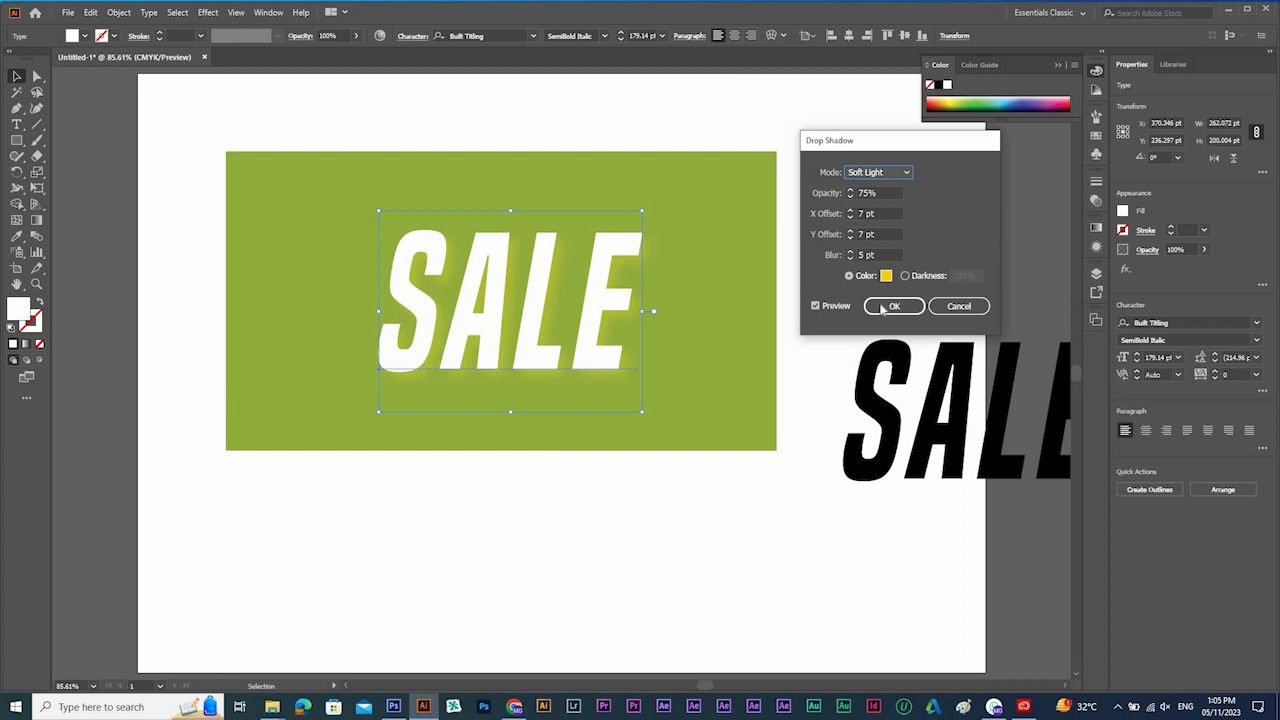
Set the yellow drop shadow's blend mode to Overlay and apply the effect to the SALE text.
{"action": "left_click", "coordinate": [886, 177]}
{"action": "left_click", "coordinate": [878, 235]}
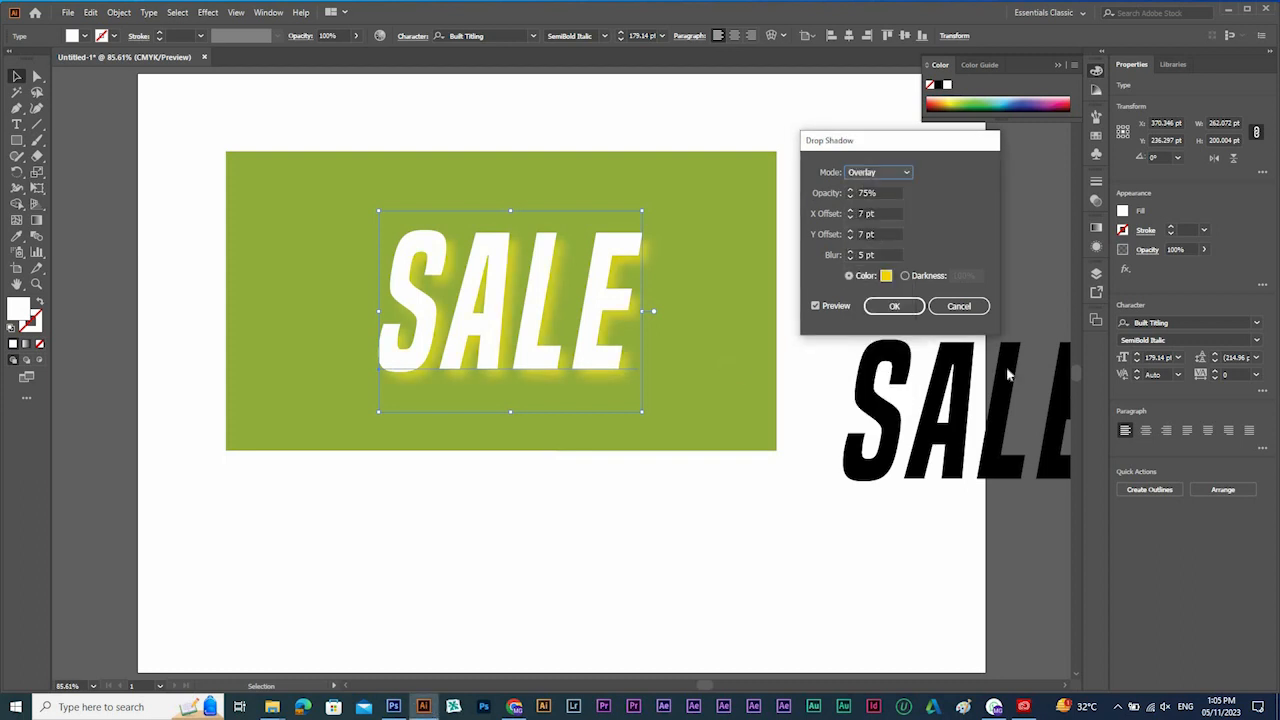
{"action": "left_click", "coordinate": [893, 306]}
Recolour the green rectangle dark blue and move the white SALE text slightly up and to the right on it.
{"action": "left_click", "coordinate": [745, 253]}
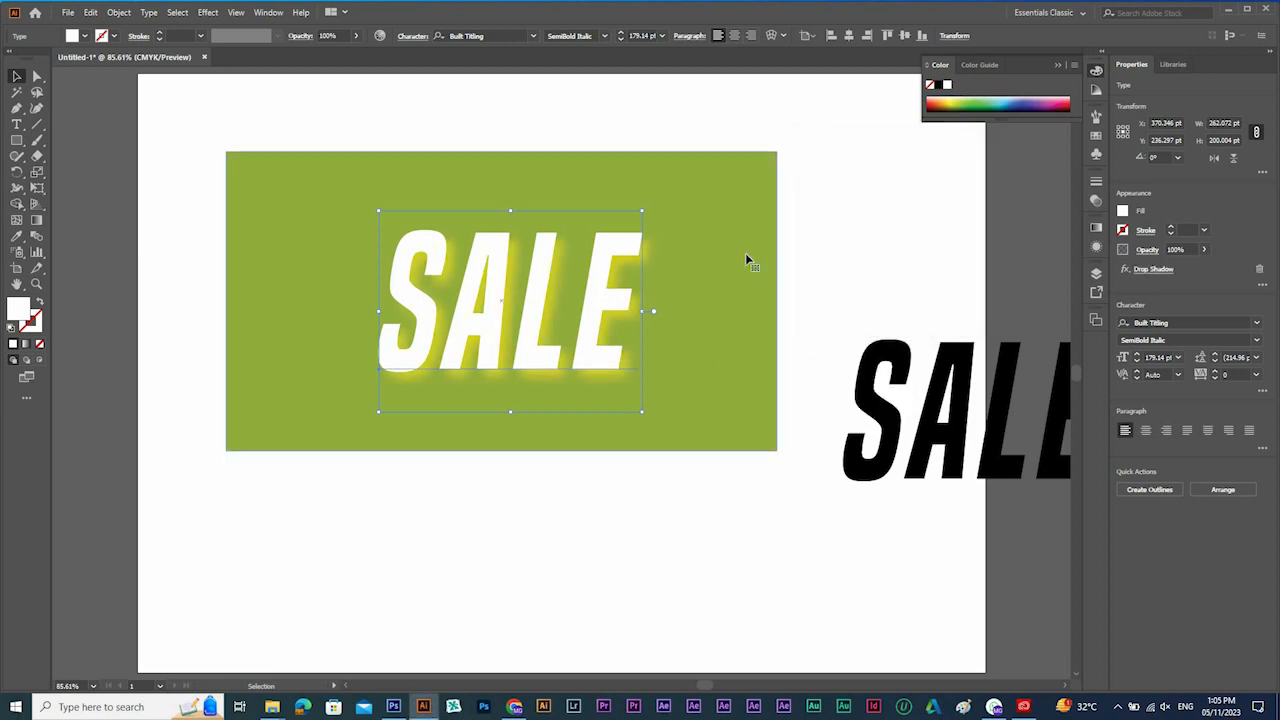
{"action": "left_click_drag", "start_coordinate": [1020, 95], "coordinate": [1017, 103]}
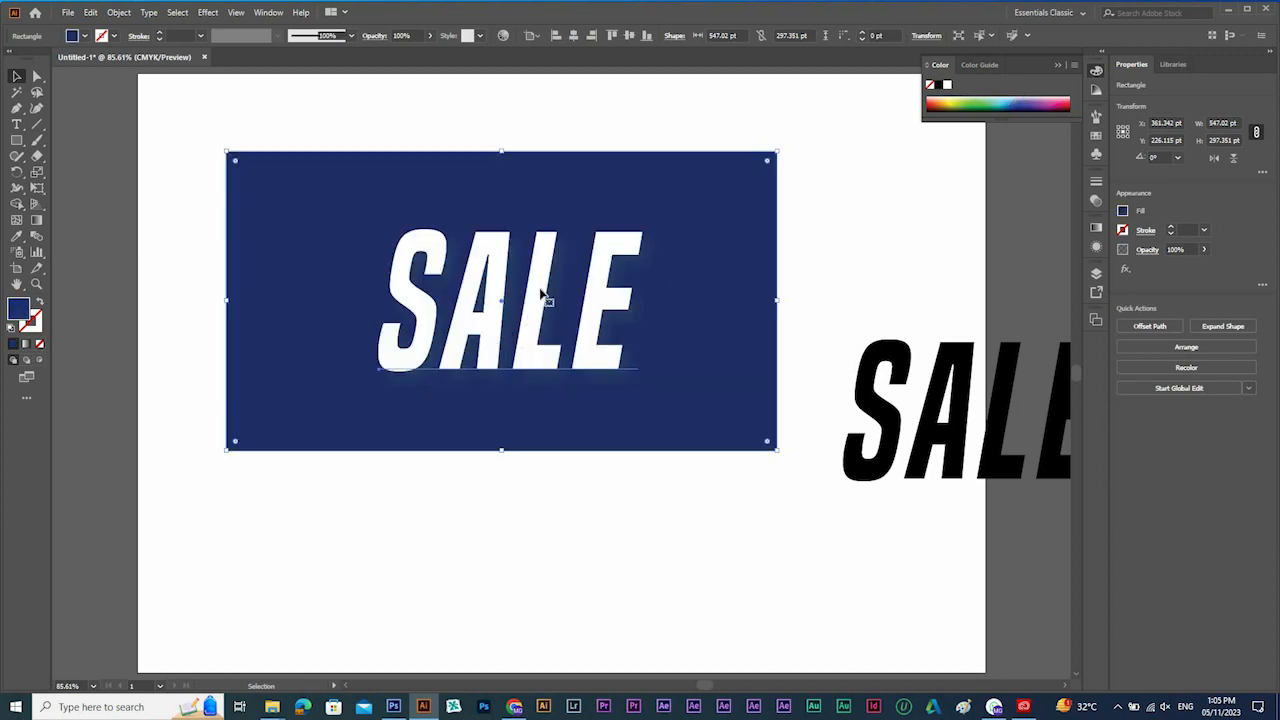
{"action": "left_click", "coordinate": [586, 300]}
{"action": "left_click_drag", "start_coordinate": [586, 300], "coordinate": [592, 285]}
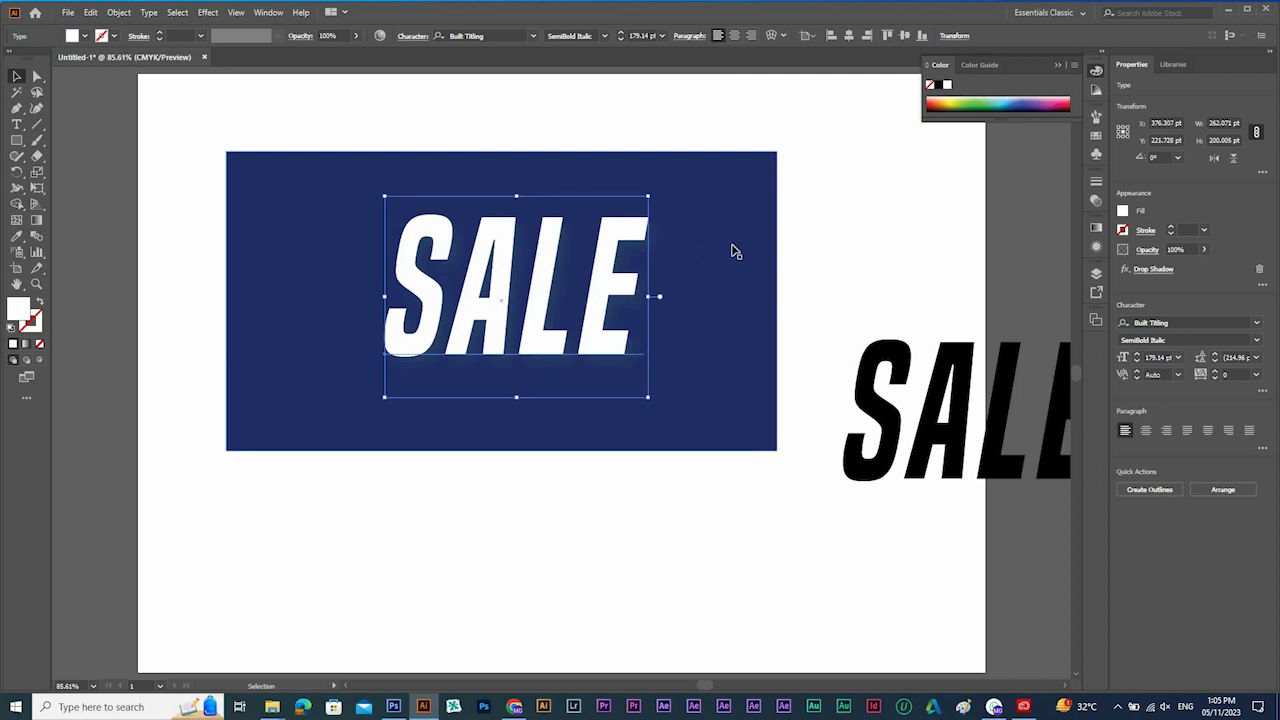
Reopen the settings of the Drop Shadow effect already applied to the white SALE text.
{"action": "left_click", "coordinate": [1098, 203]}
{"action": "left_click", "coordinate": [1096, 247]}
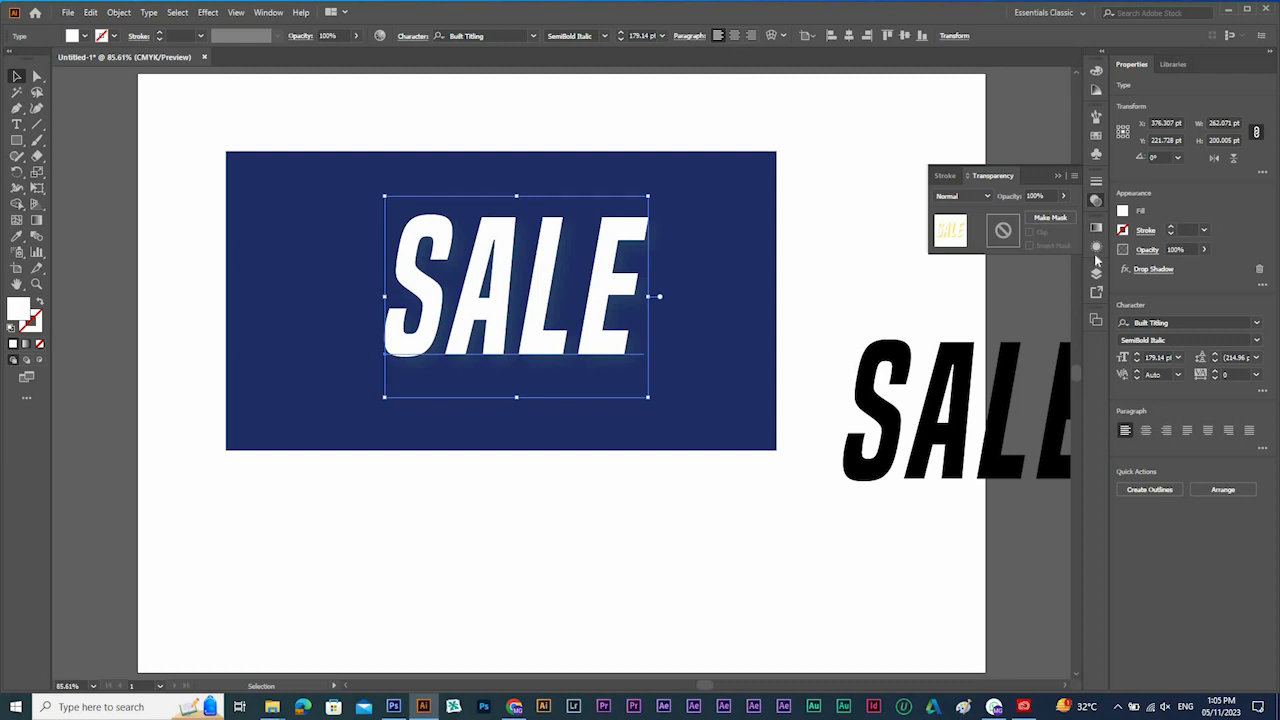
{"action": "left_click", "coordinate": [1096, 250]}
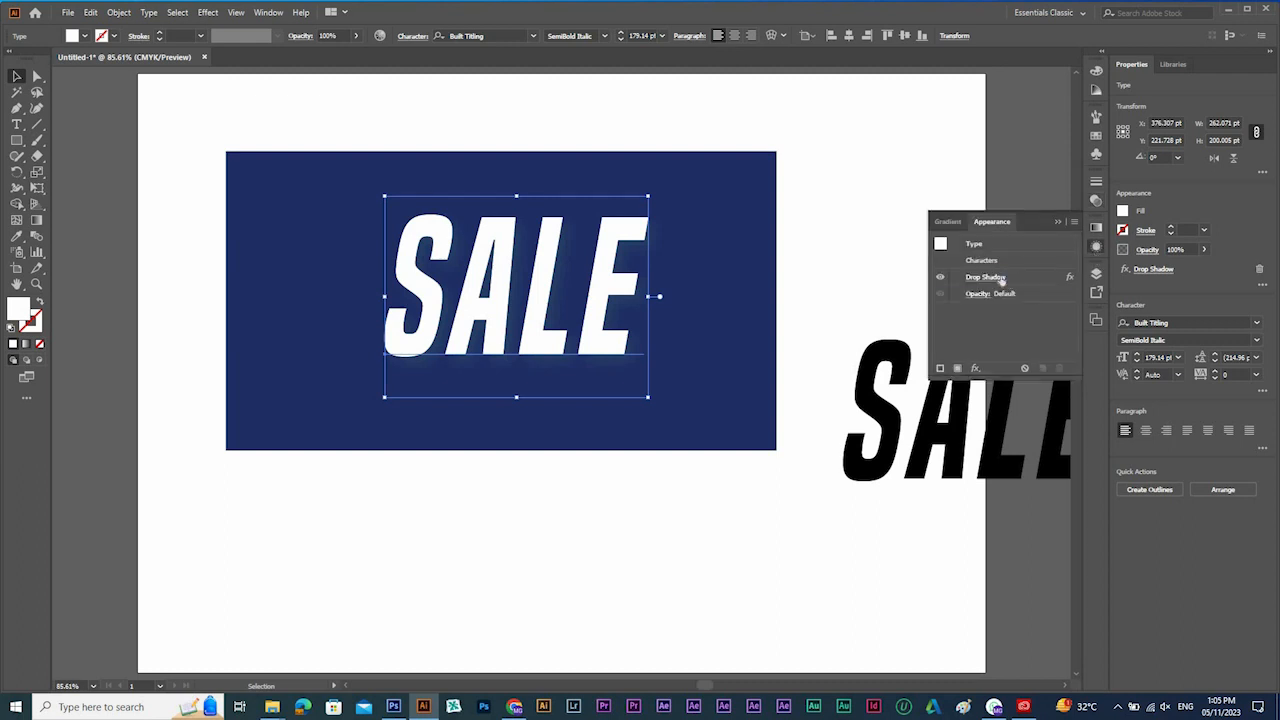
{"action": "left_click", "coordinate": [998, 283]}
{"action": "left_click", "coordinate": [1000, 278]}
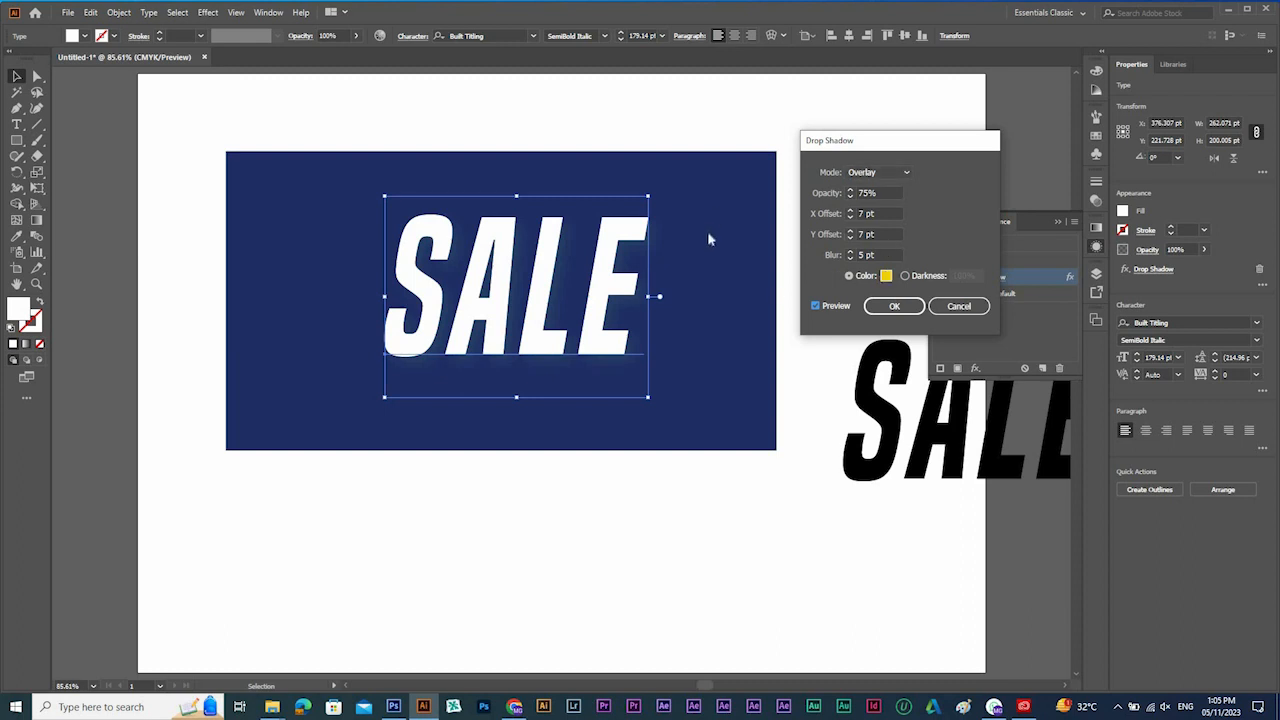
Try the Multiply and Soft Light blend modes on the SALE text's shadow over the dark blue rectangle.
{"action": "left_click", "coordinate": [871, 171]}
{"action": "left_click", "coordinate": [879, 209]}
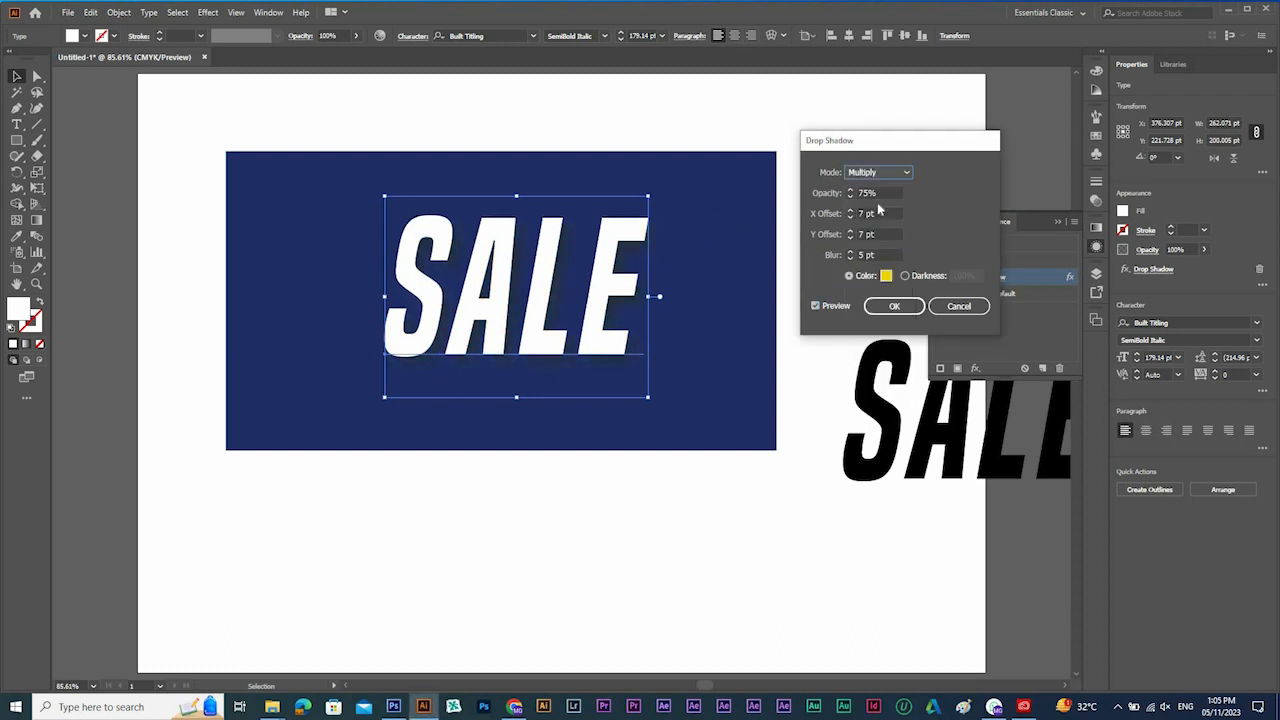
{"action": "left_click", "coordinate": [868, 173]}
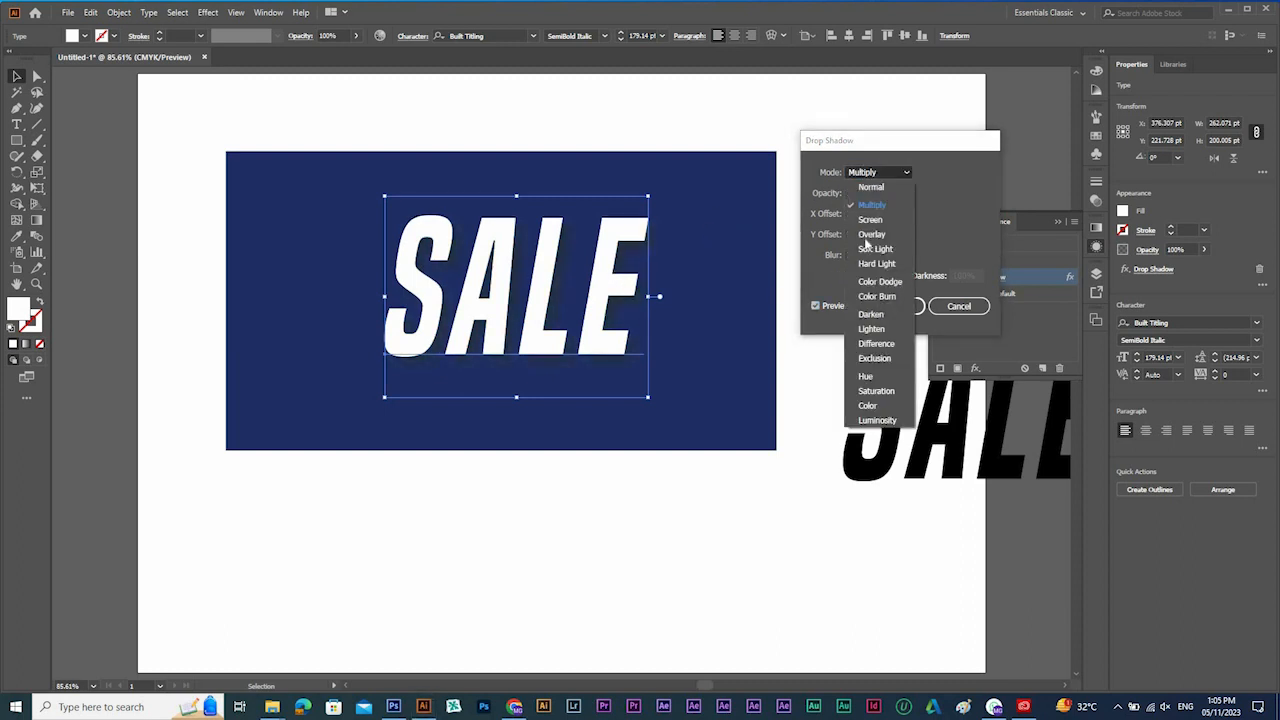
{"action": "left_click", "coordinate": [870, 250]}
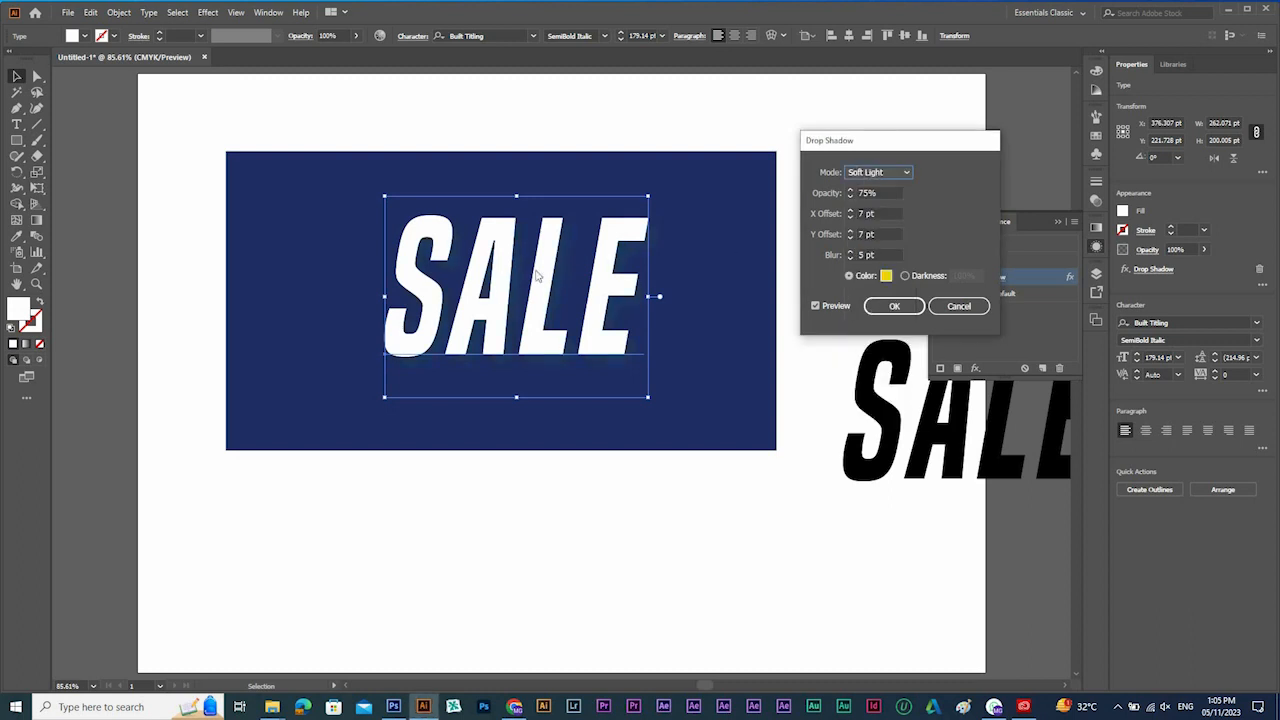
Set the drop shadow's blend mode to Color Dodge and apply it to the SALE text.
{"action": "left_click", "coordinate": [879, 175]}
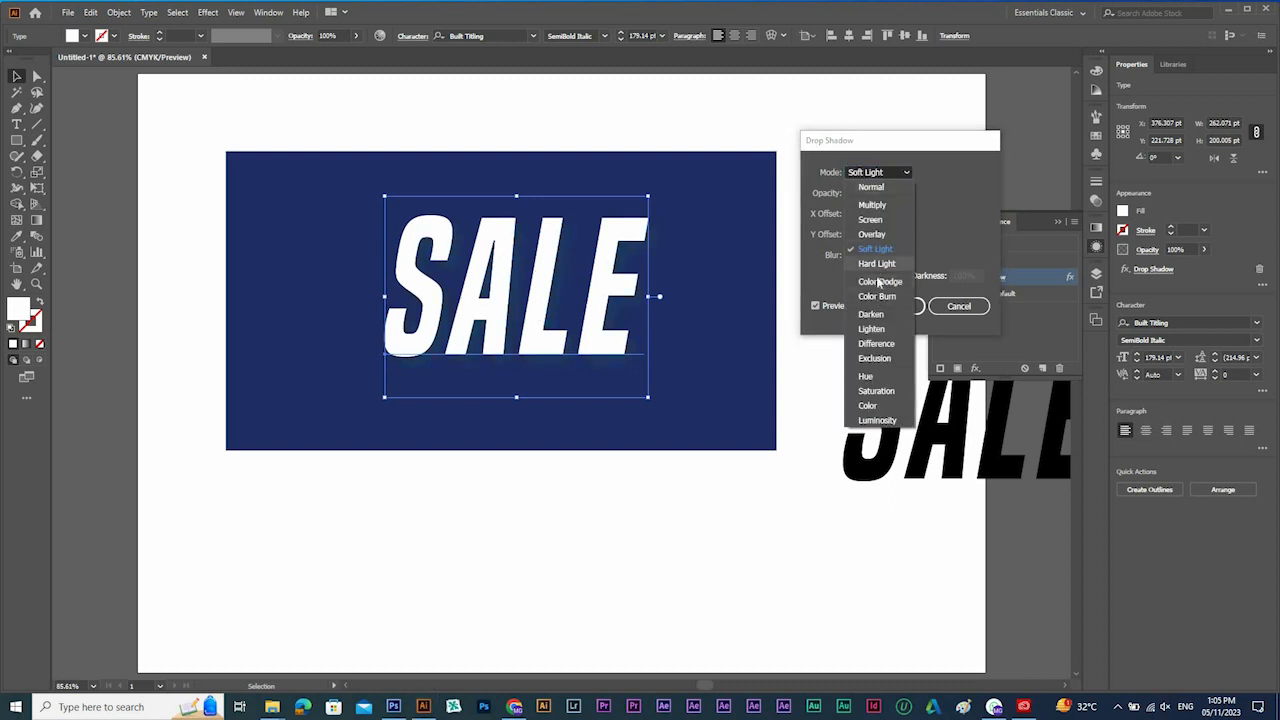
{"action": "left_click", "coordinate": [870, 279]}
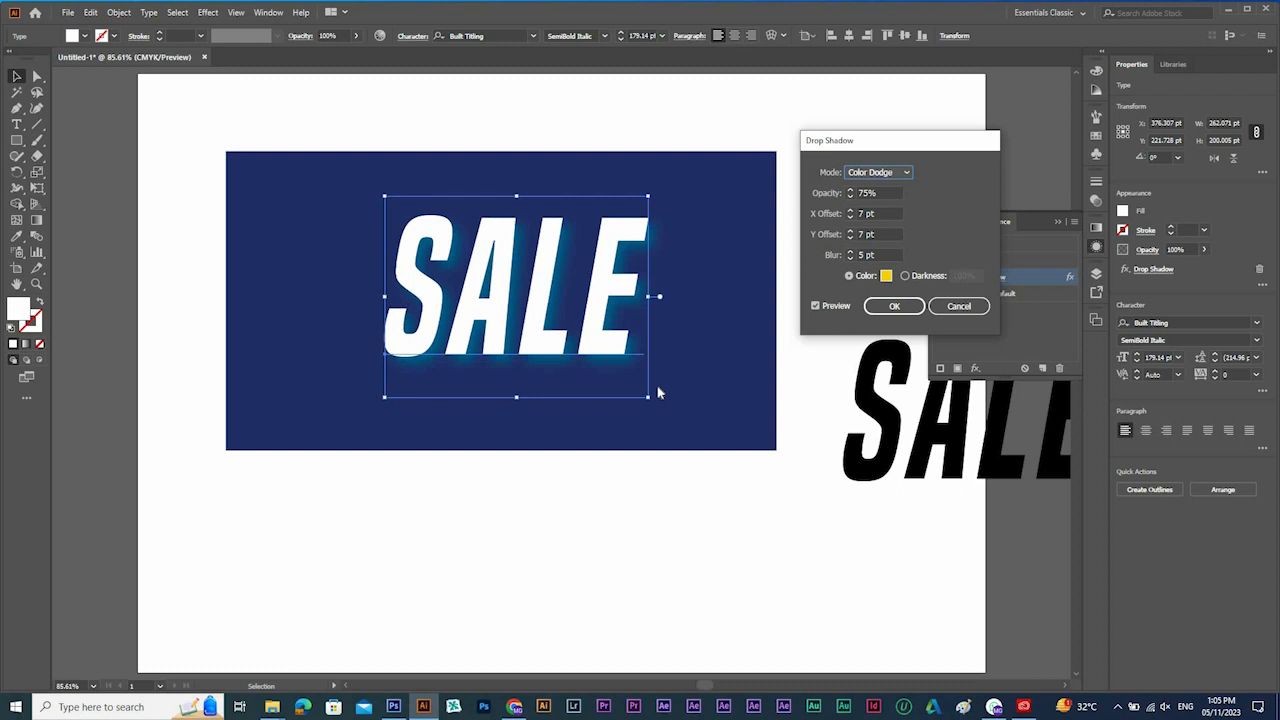
{"action": "left_click", "coordinate": [895, 306]}
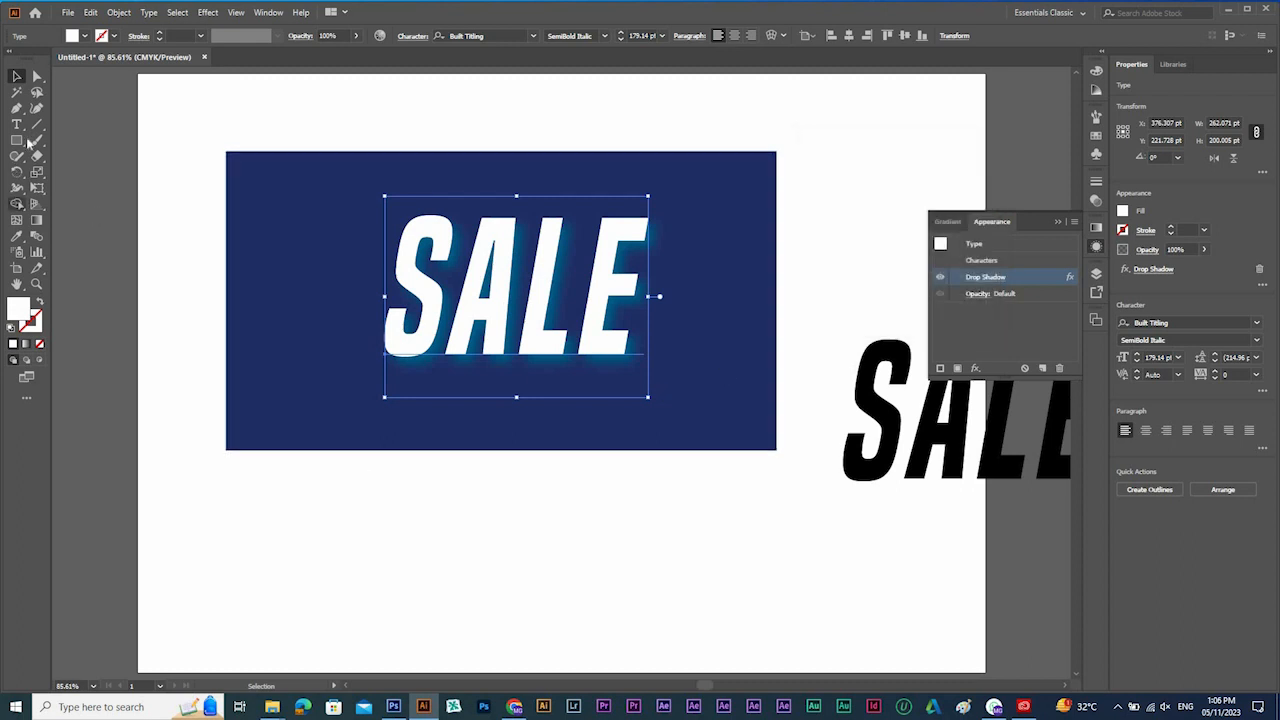
Duplicate the white SALE text below the dark blue rectangle and change the copy's wording to SUMMER.
{"action": "left_click_drag", "start_coordinate": [501, 283], "coordinate": [430, 569]}
{"action": "double_click", "coordinate": [430, 567]}
{"action": "type", "text": "SU"}
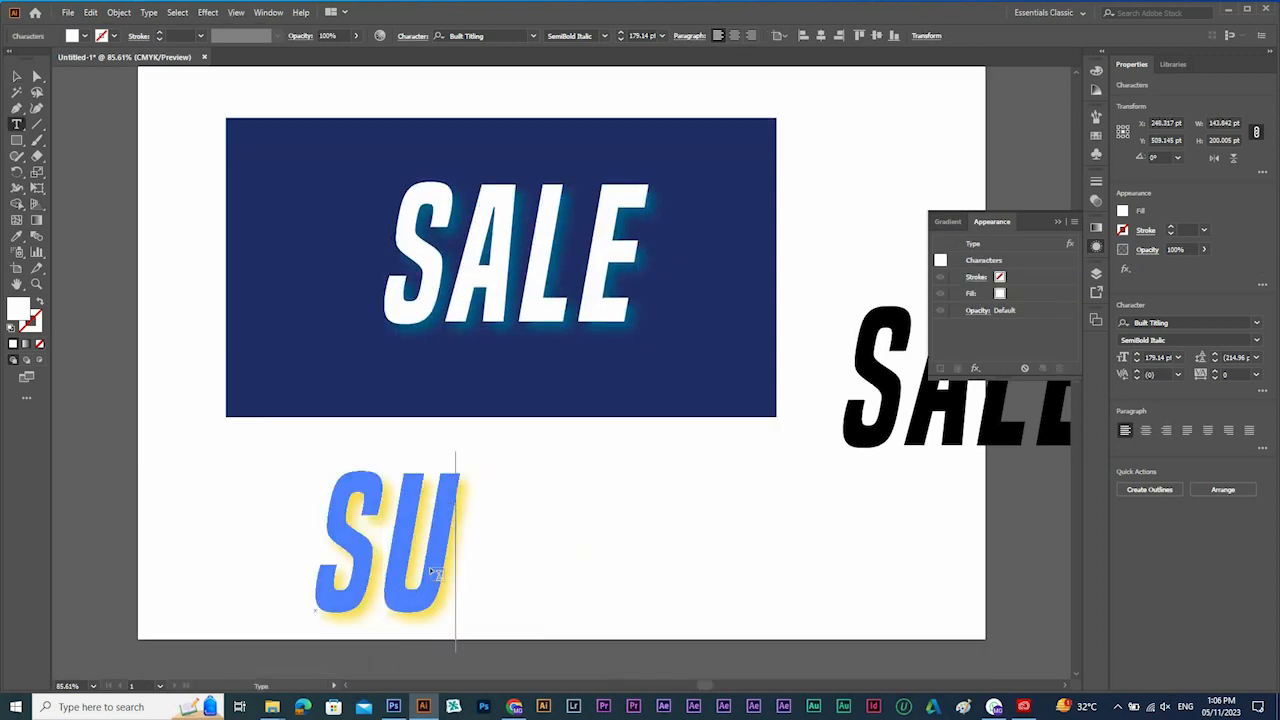
{"action": "type", "text": "MMER"}
Change the whole SUMMER text's font to adelia and its fill to light orange.
{"action": "key", "text": "ctrl+a"}
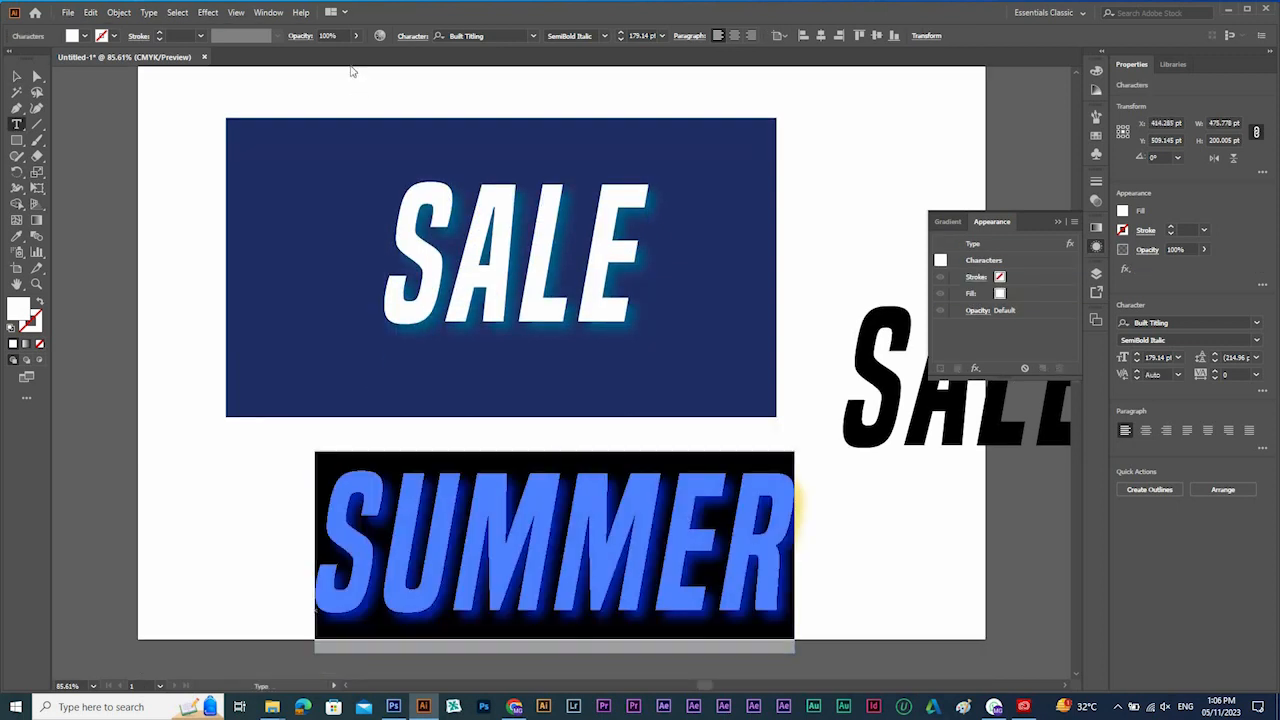
{"action": "left_click", "coordinate": [535, 37]}
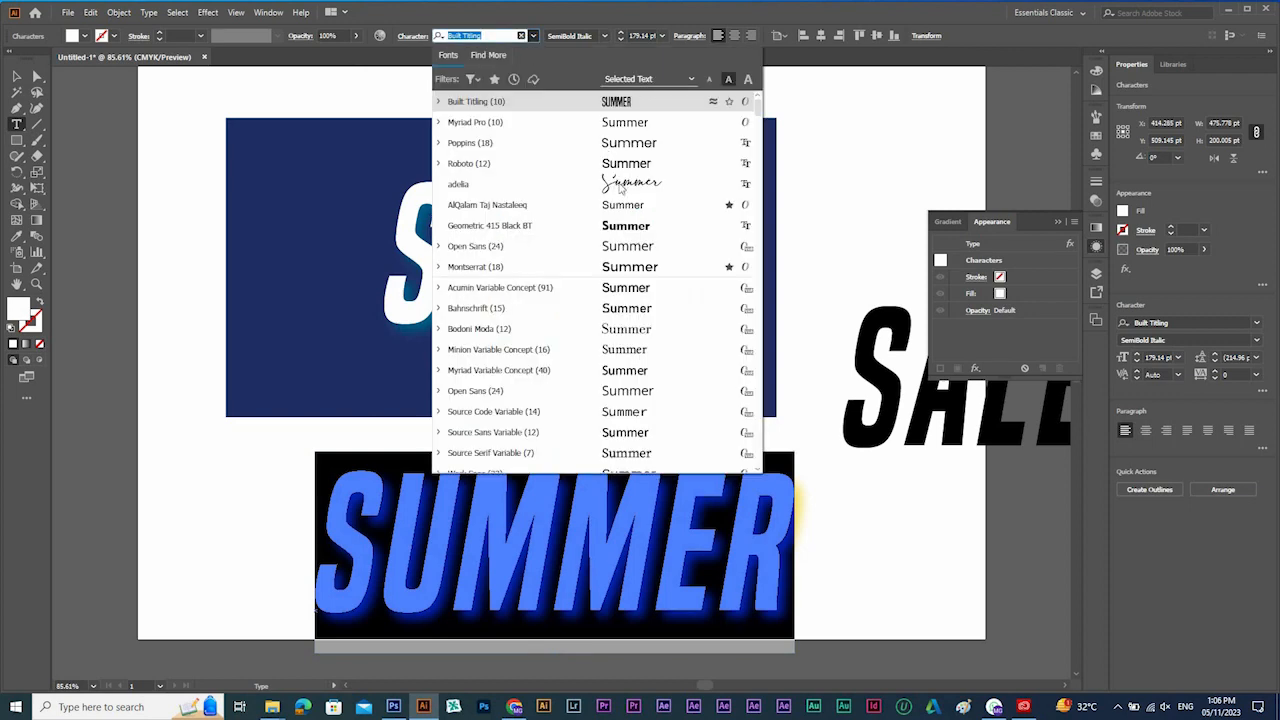
{"action": "left_click", "coordinate": [620, 185]}
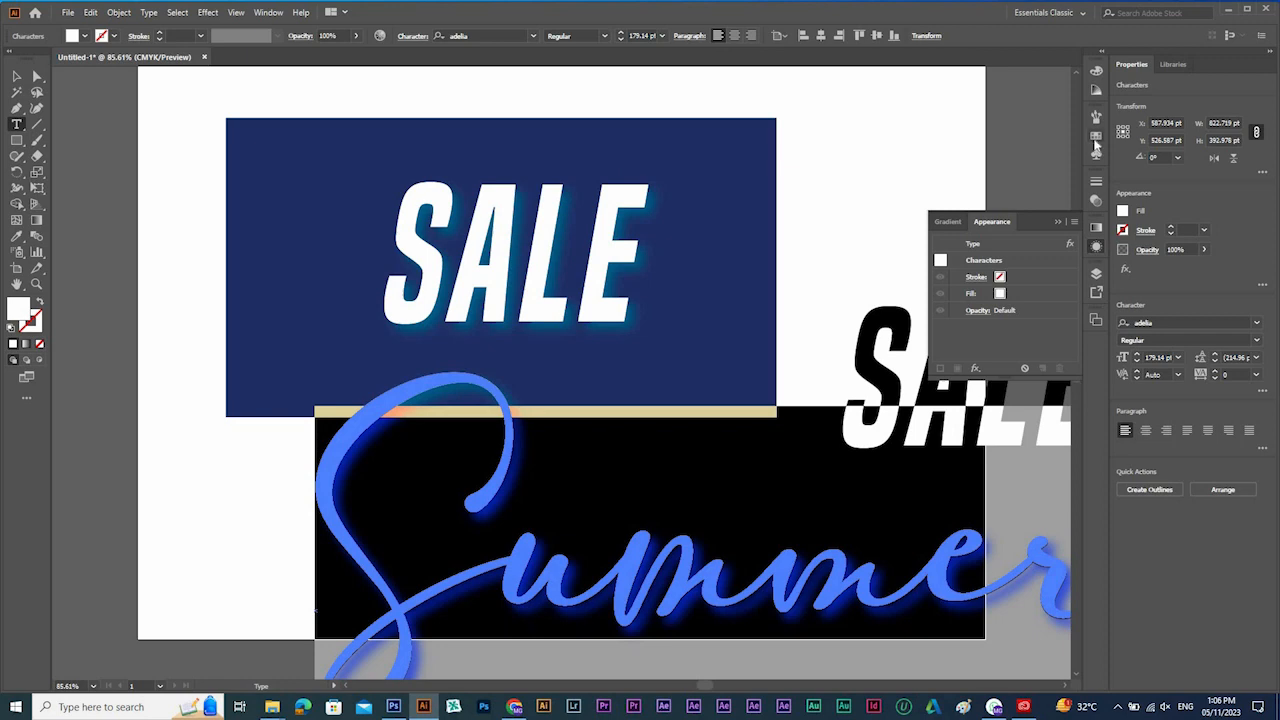
{"action": "left_click", "coordinate": [1096, 140]}
{"action": "left_click", "coordinate": [1057, 152]}
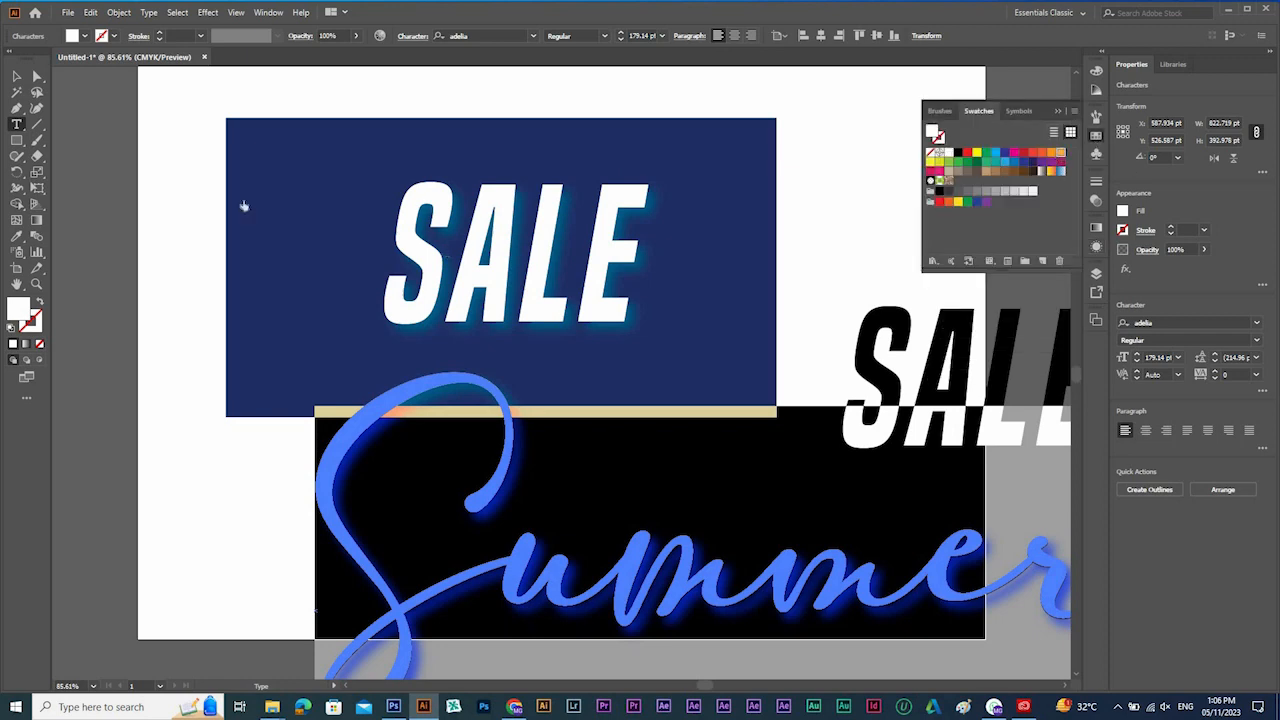
{"action": "left_click", "coordinate": [17, 77]}
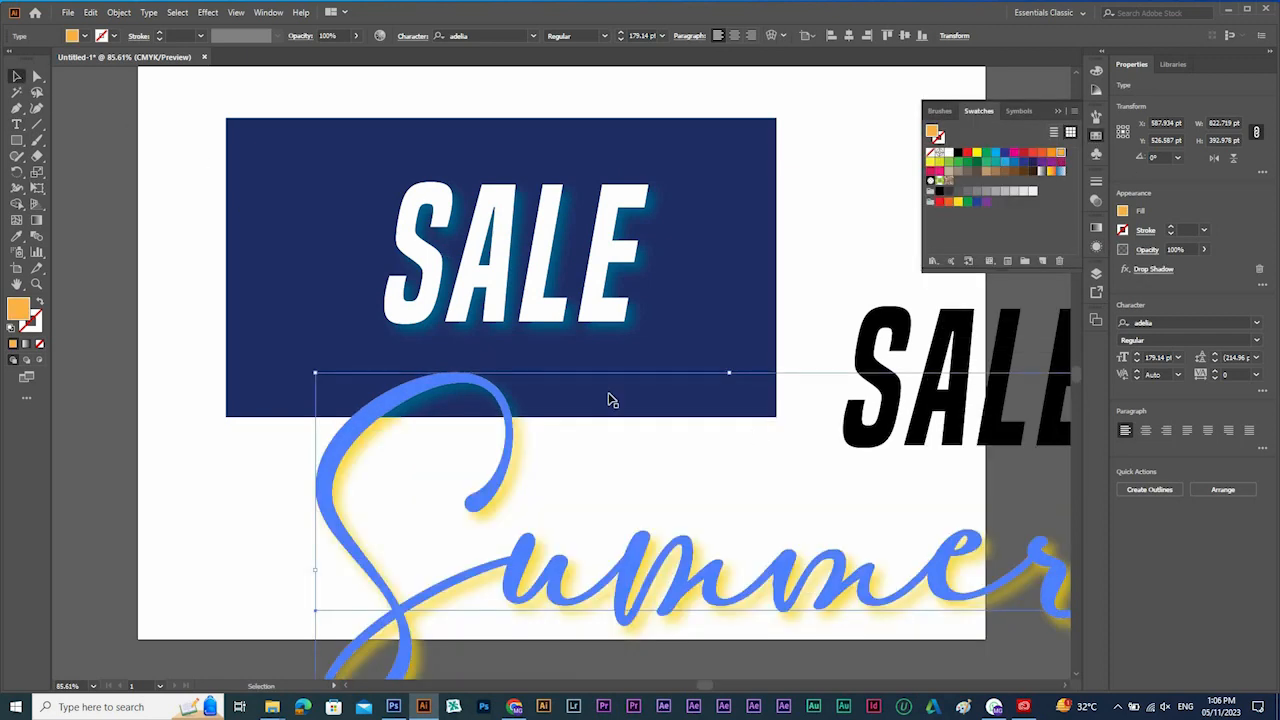
Scale the orange Summer text down to about the width of SALE and place it across the upper part of SALE.
{"action": "left_click_drag", "start_coordinate": [727, 375], "coordinate": [729, 494]}
{"action": "left_click_drag", "start_coordinate": [855, 637], "coordinate": [623, 276]}
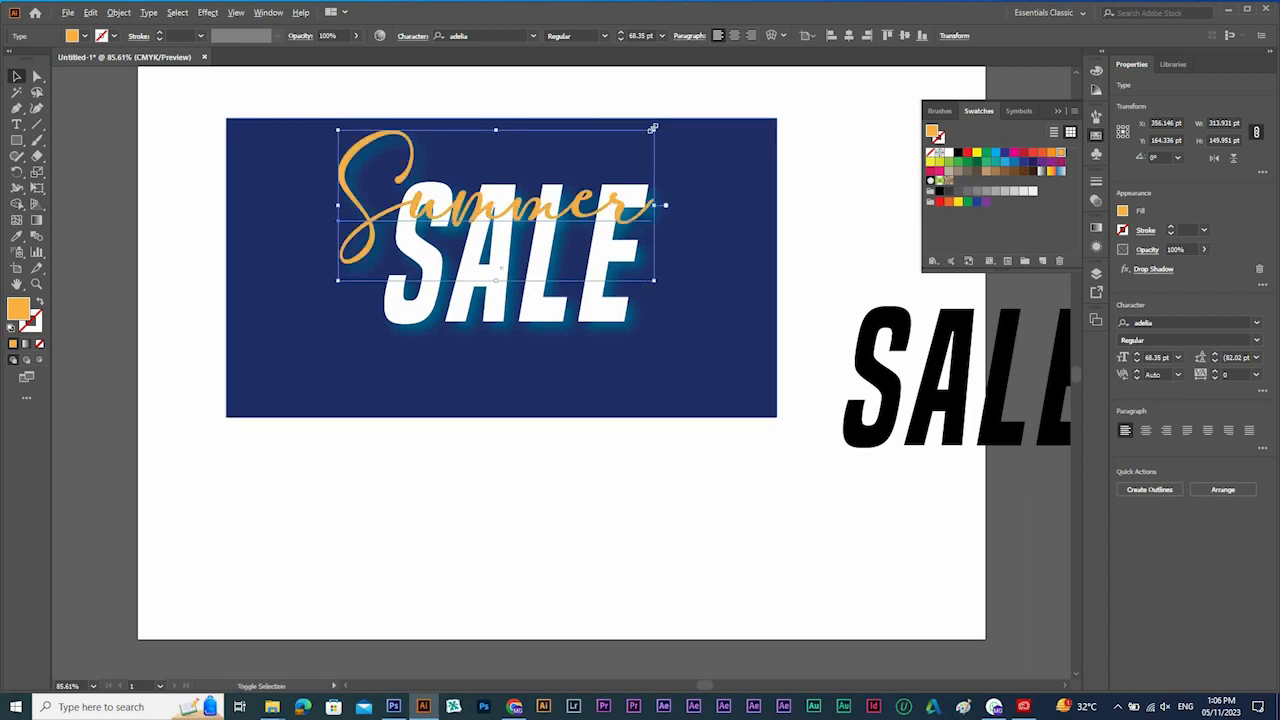
{"action": "left_click_drag", "start_coordinate": [652, 128], "coordinate": [632, 140]}
{"action": "left_click_drag", "start_coordinate": [586, 206], "coordinate": [596, 225]}
{"action": "left_click", "coordinate": [689, 488]}
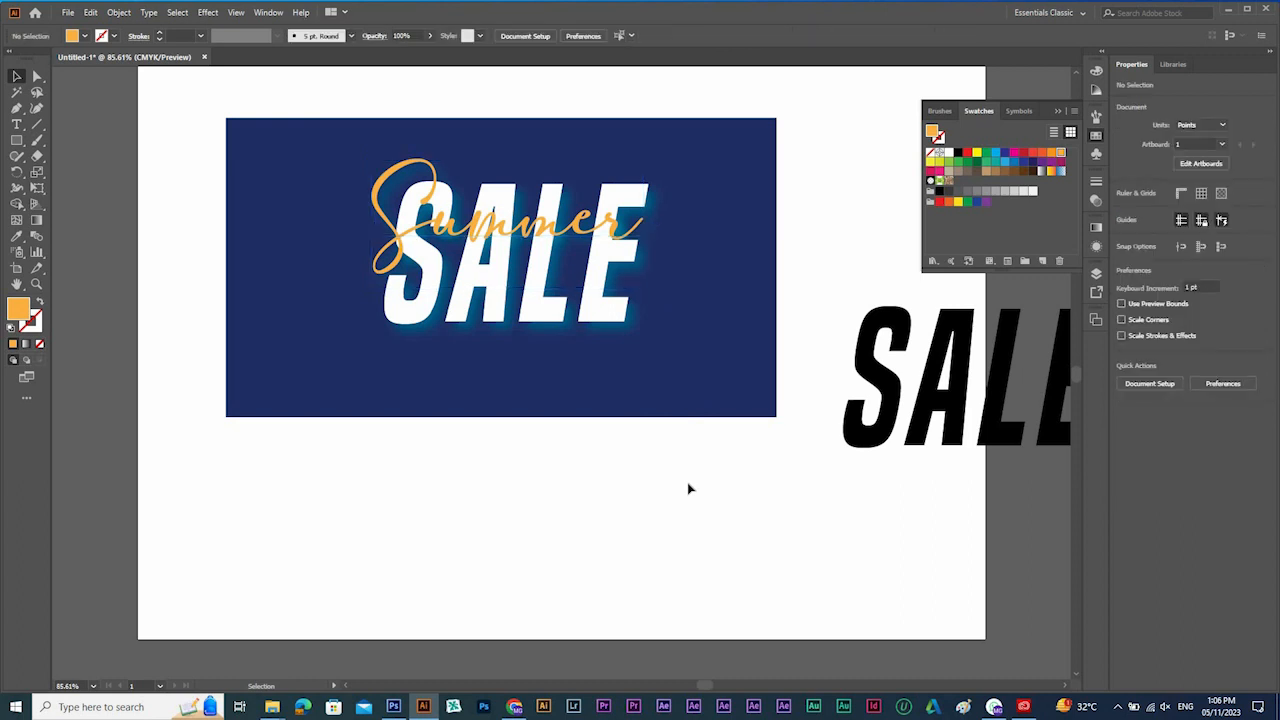
Delete all the artwork, including the dark blue rectangle, the Summer text and both SALE texts.
{"action": "left_click", "coordinate": [750, 310]}
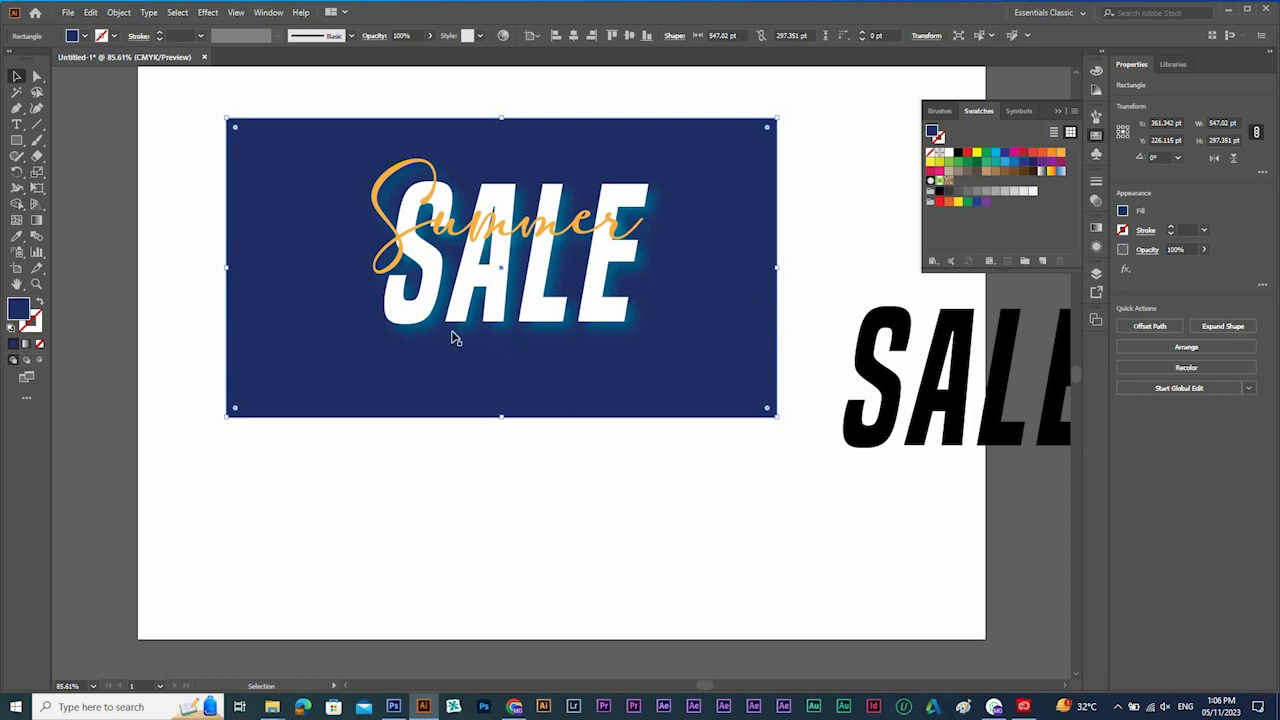
{"action": "key", "text": "ctrl+a"}
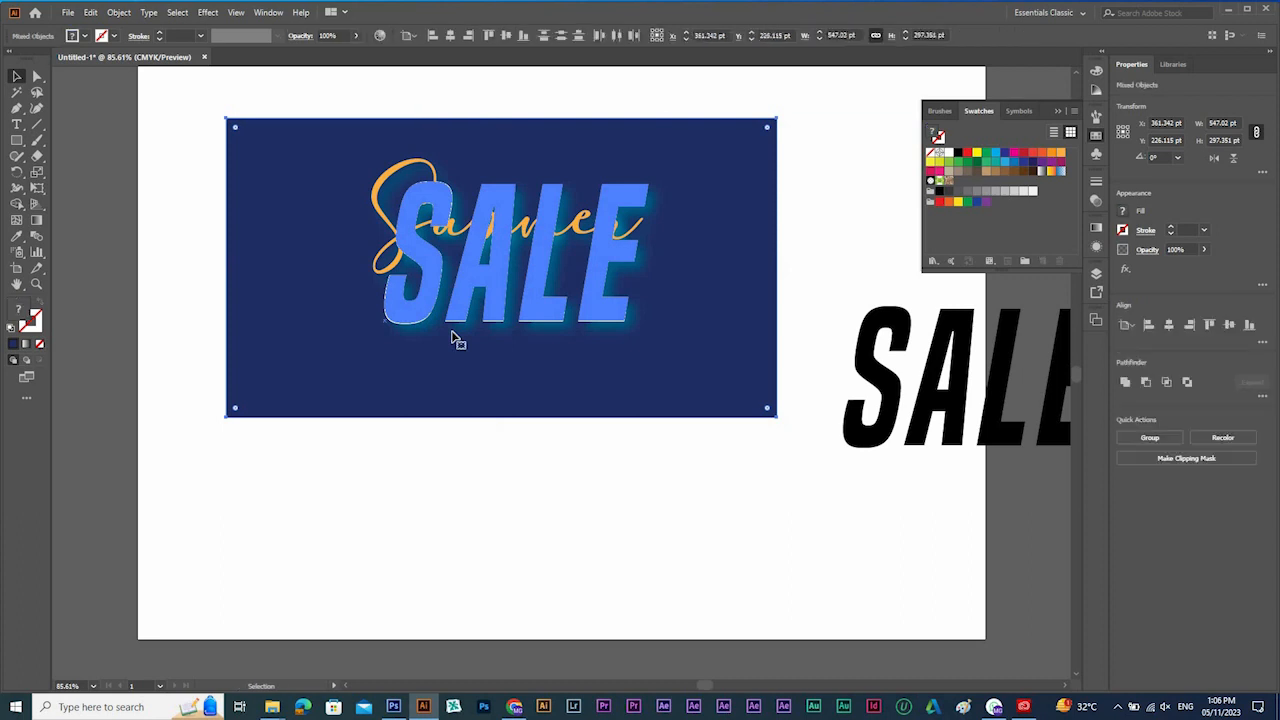
{"action": "key", "text": "Delete"}
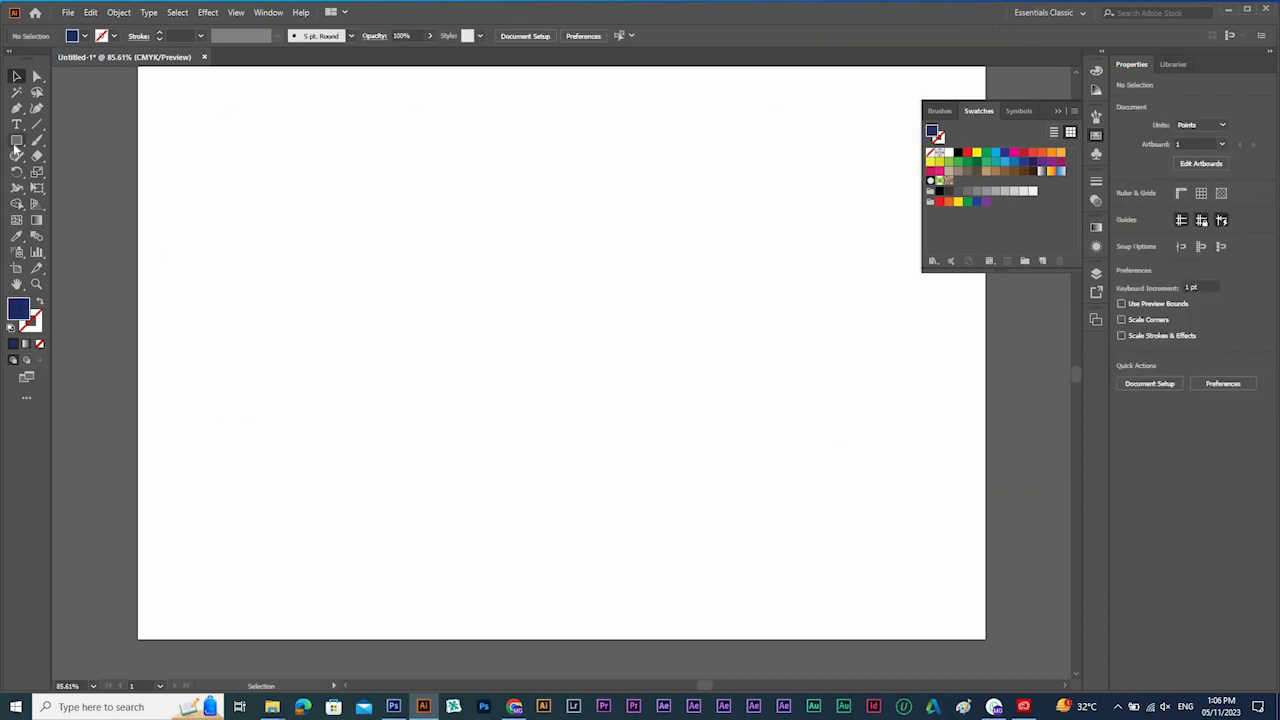
Draw a wide rectangle of about 637 × 194 pt across the artboard's upper part and fill it light orange.
{"action": "left_click_drag", "start_coordinate": [16, 140], "coordinate": [47, 146]}
{"action": "left_click_drag", "start_coordinate": [183, 110], "coordinate": [833, 309]}
{"action": "key", "text": "v"}
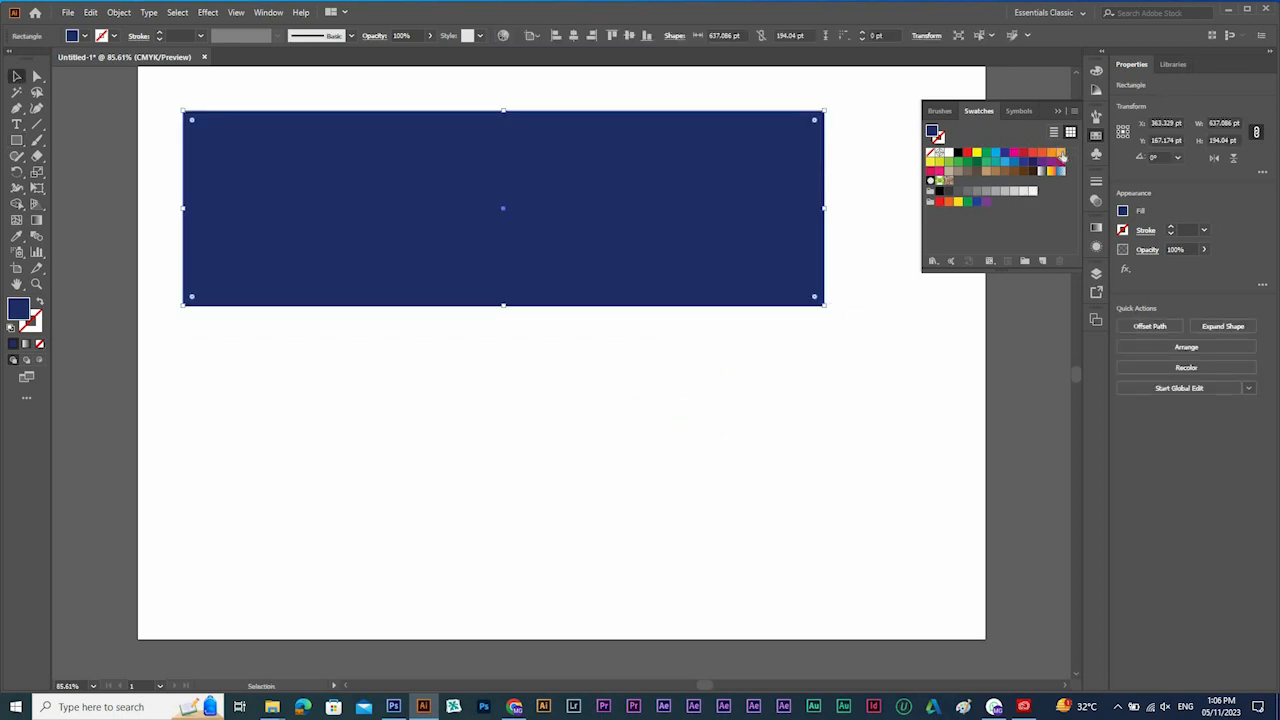
{"action": "left_click", "coordinate": [1060, 153]}
Rotate the orange rectangle about 11.5° counterclockwise and move it until its left corner meets the artboard's left edge.
{"action": "scroll", "coordinate": [815, 220], "scroll_direction": "up", "scroll_amount": 1}
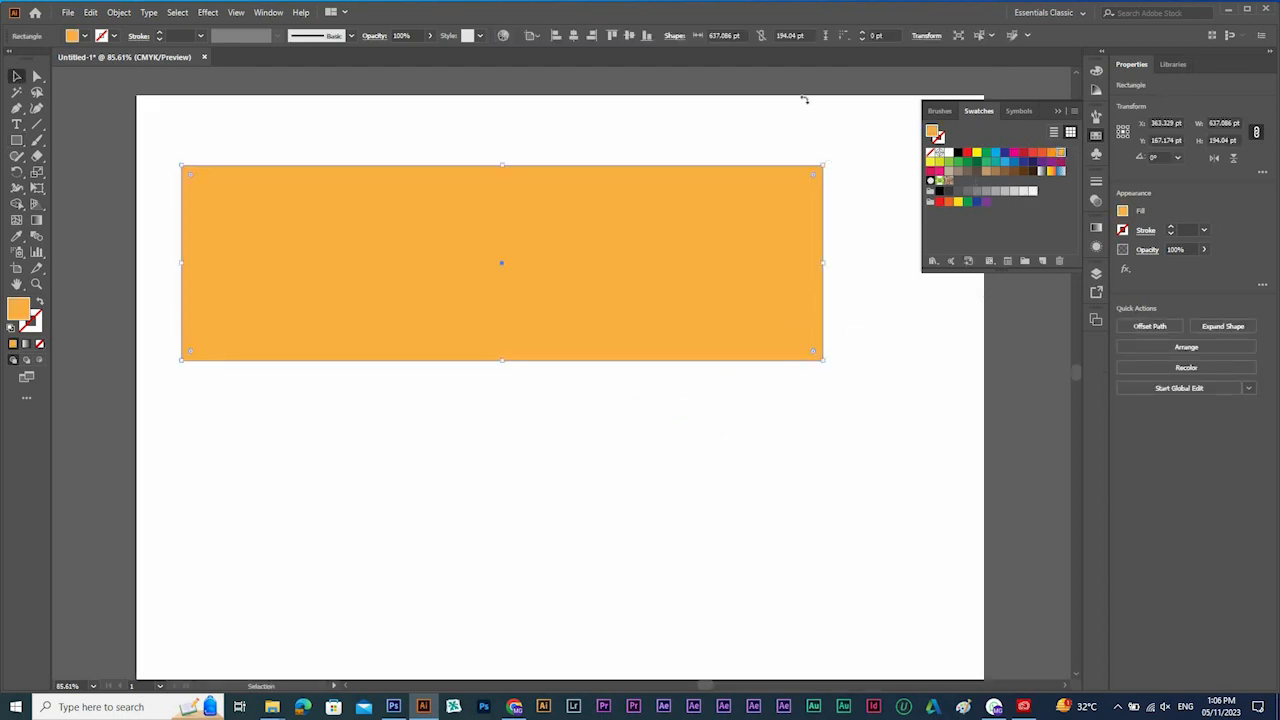
{"action": "left_click_drag", "start_coordinate": [829, 161], "coordinate": [804, 100]}
{"action": "left_click_drag", "start_coordinate": [560, 261], "coordinate": [521, 237]}
Reshape the orange rectangle: move its upper points to the artboard's upper corners, its lower points to the side edges at about Y 283 and 42 pt.
{"action": "key", "text": "a"}
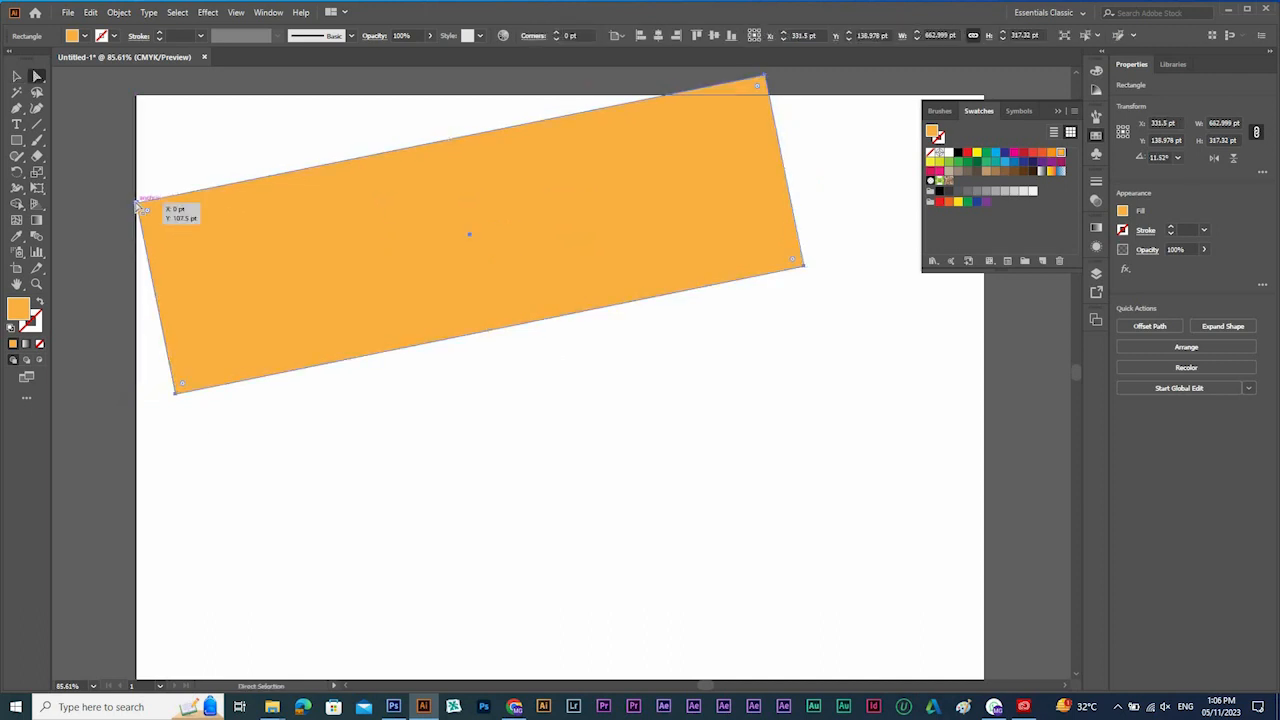
{"action": "left_click_drag", "start_coordinate": [138, 206], "coordinate": [140, 98]}
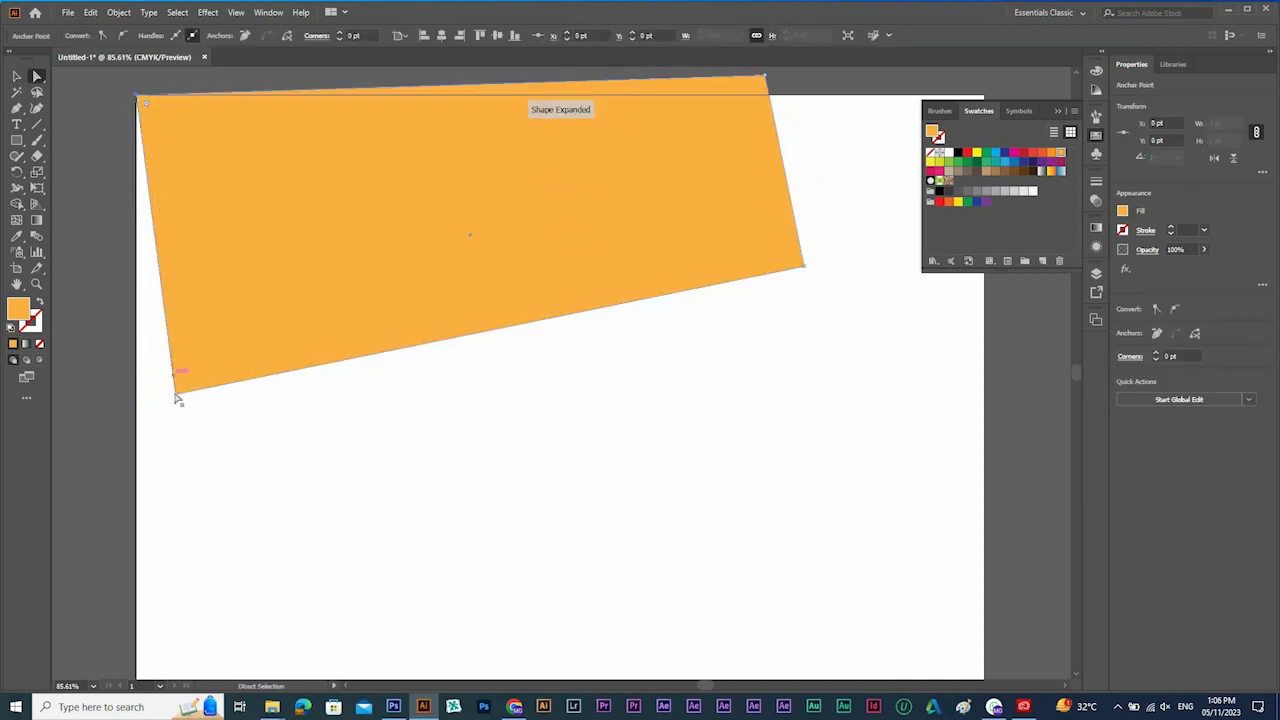
{"action": "left_click_drag", "start_coordinate": [177, 397], "coordinate": [138, 377]}
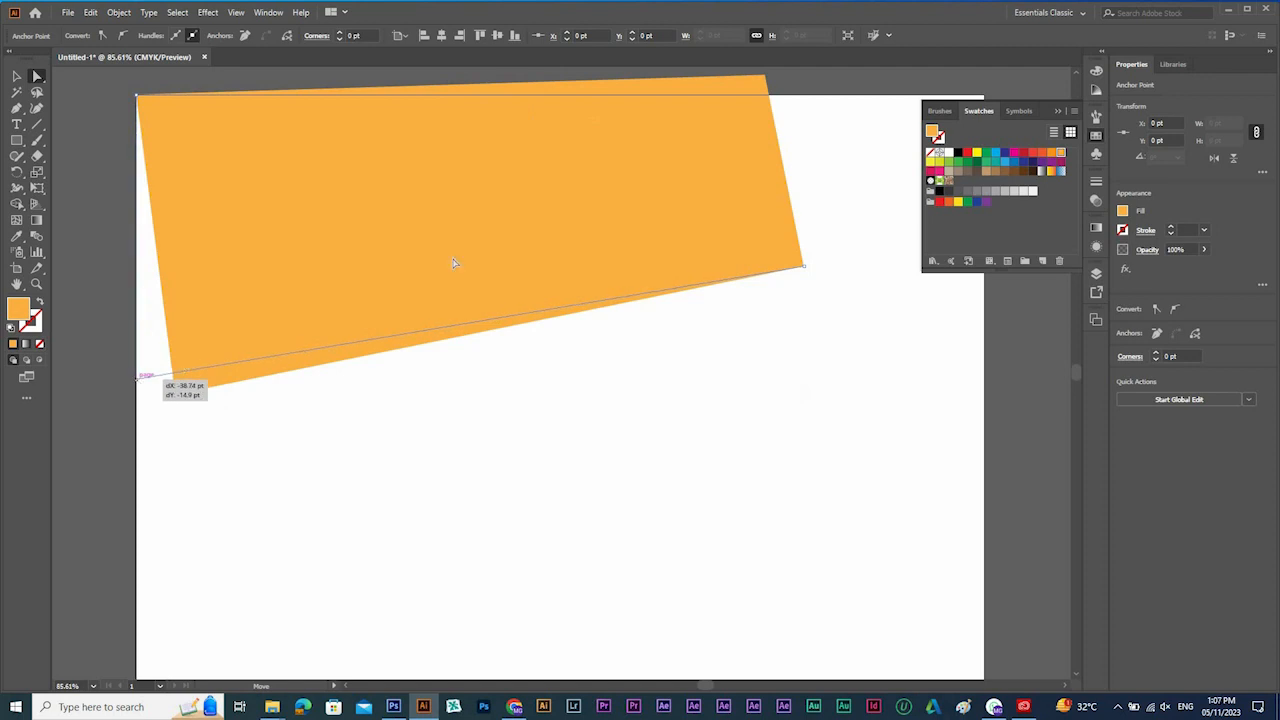
{"action": "left_click_drag", "start_coordinate": [757, 180], "coordinate": [627, 347]}
{"action": "left_click_drag", "start_coordinate": [635, 244], "coordinate": [853, 264]}
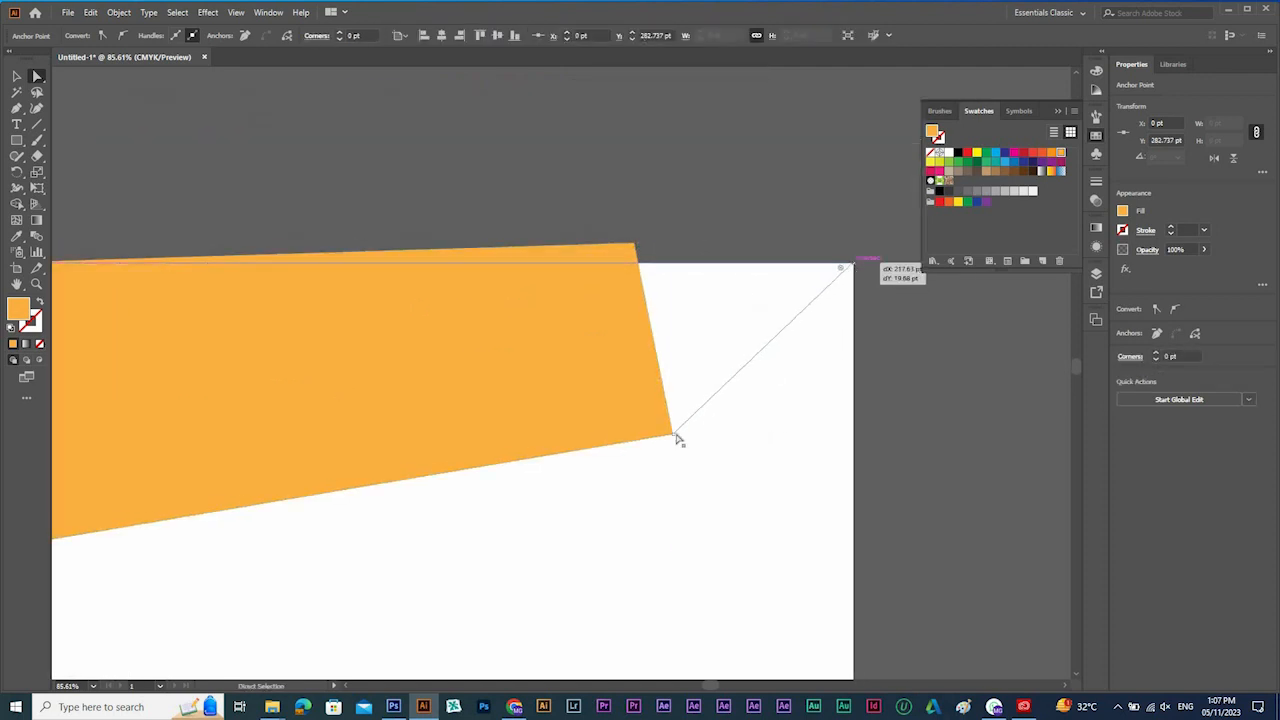
{"action": "left_click_drag", "start_coordinate": [677, 438], "coordinate": [853, 302]}
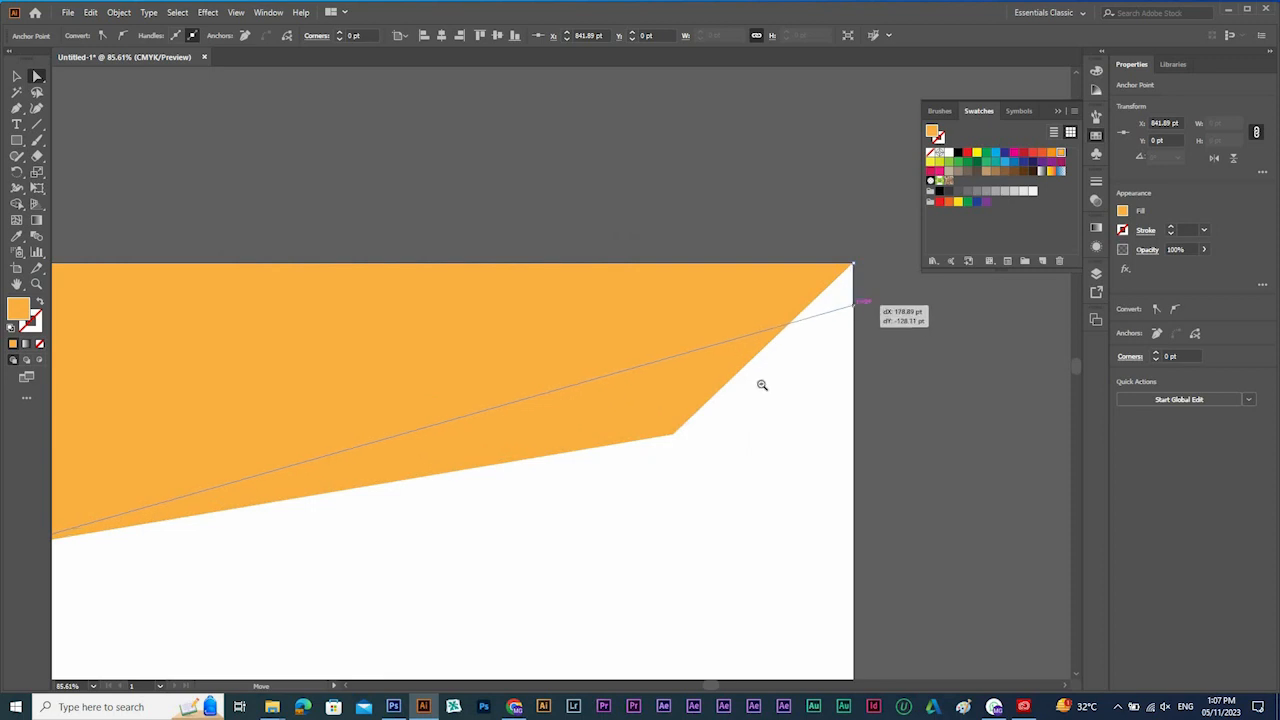
Draw a closed triangle with the Pen tool from the artboard's right edge at about Y 155 pt to the top edge's middle and the upper right corner.
{"action": "scroll", "coordinate": [762, 385], "scroll_direction": "down", "scroll_amount": 1}
{"action": "scroll", "coordinate": [671, 383], "scroll_direction": "left", "scroll_amount": 2}
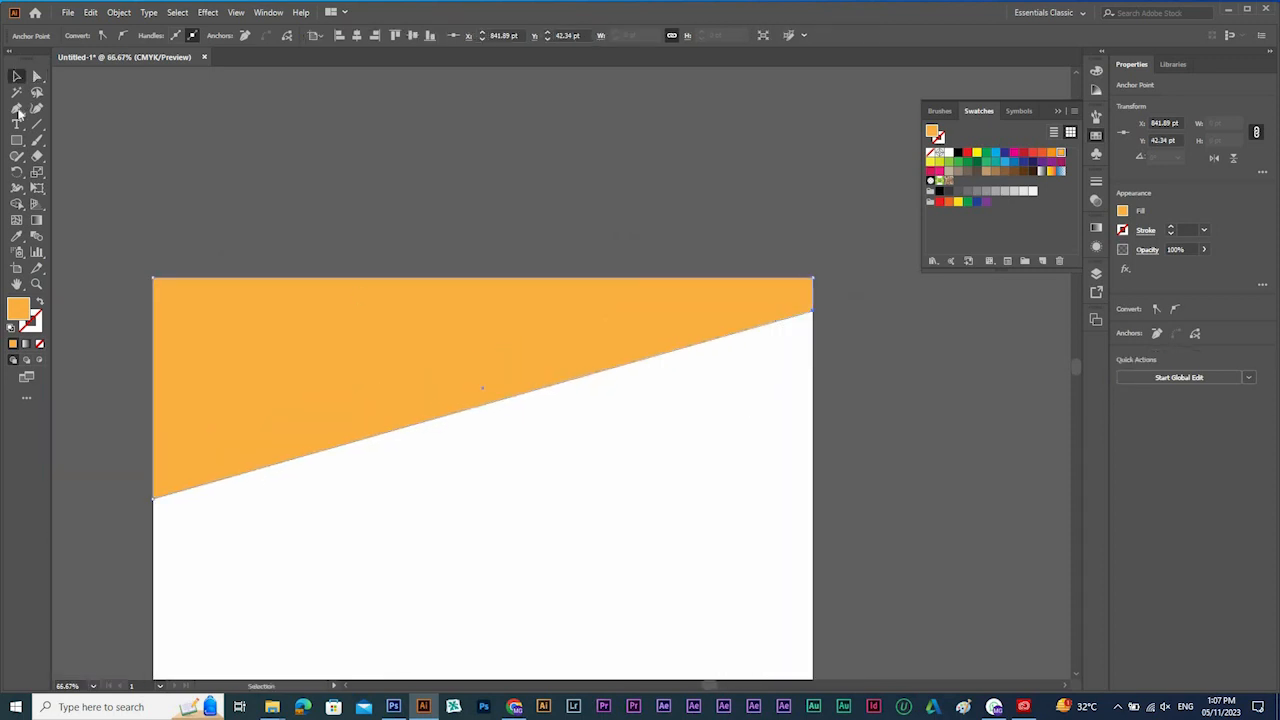
{"action": "key", "text": "ctrl+shift+a"}
{"action": "left_click", "coordinate": [16, 108]}
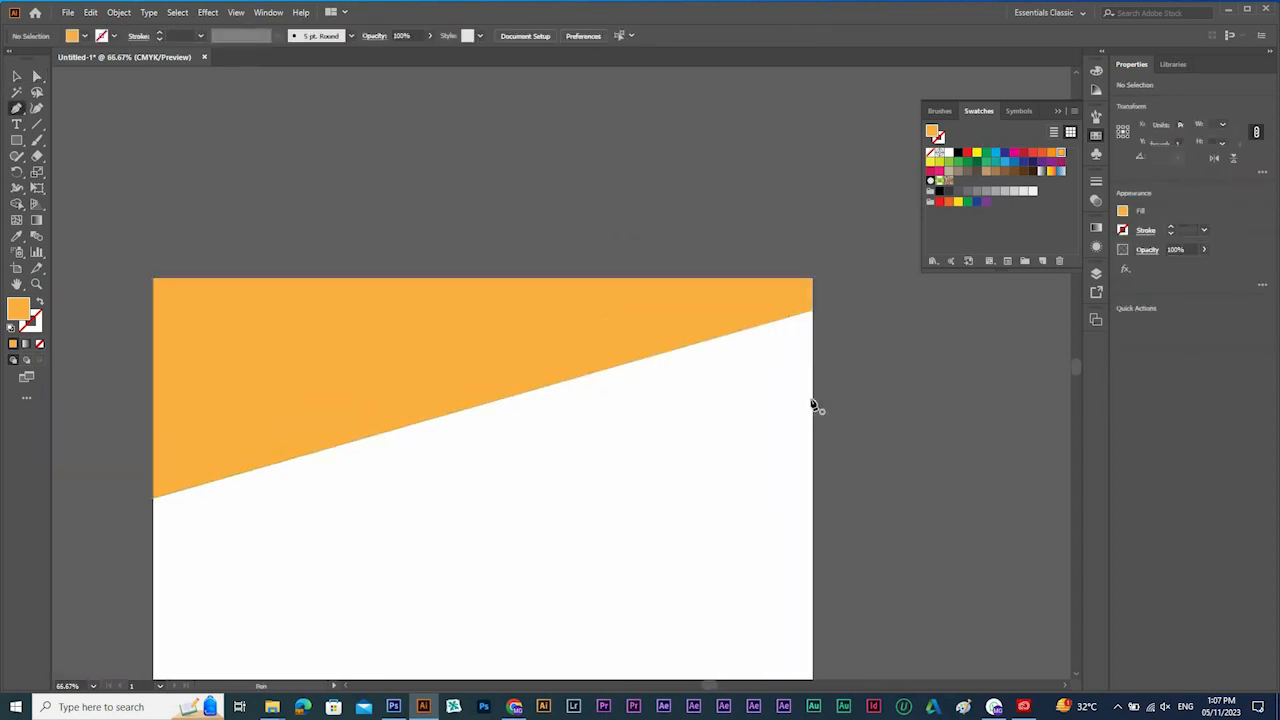
{"action": "left_click", "coordinate": [812, 398]}
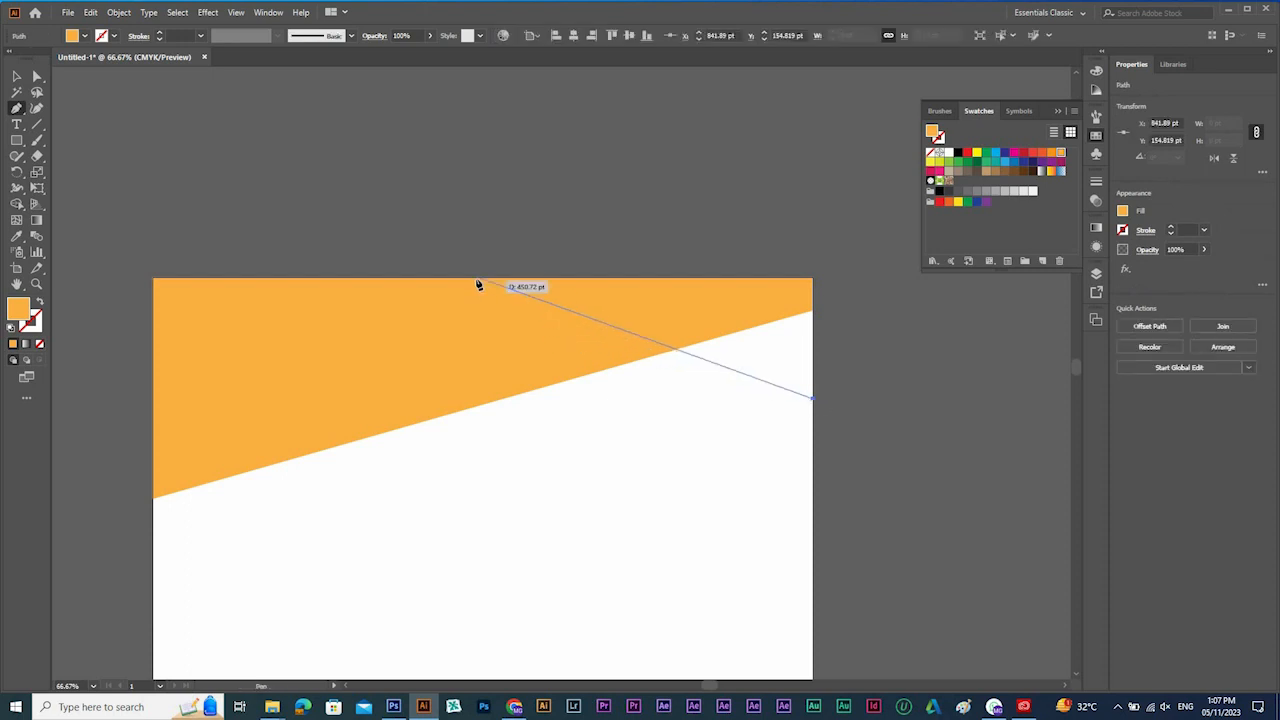
{"action": "left_click", "coordinate": [478, 280]}
{"action": "left_click", "coordinate": [812, 279]}
{"action": "left_click", "coordinate": [812, 398]}
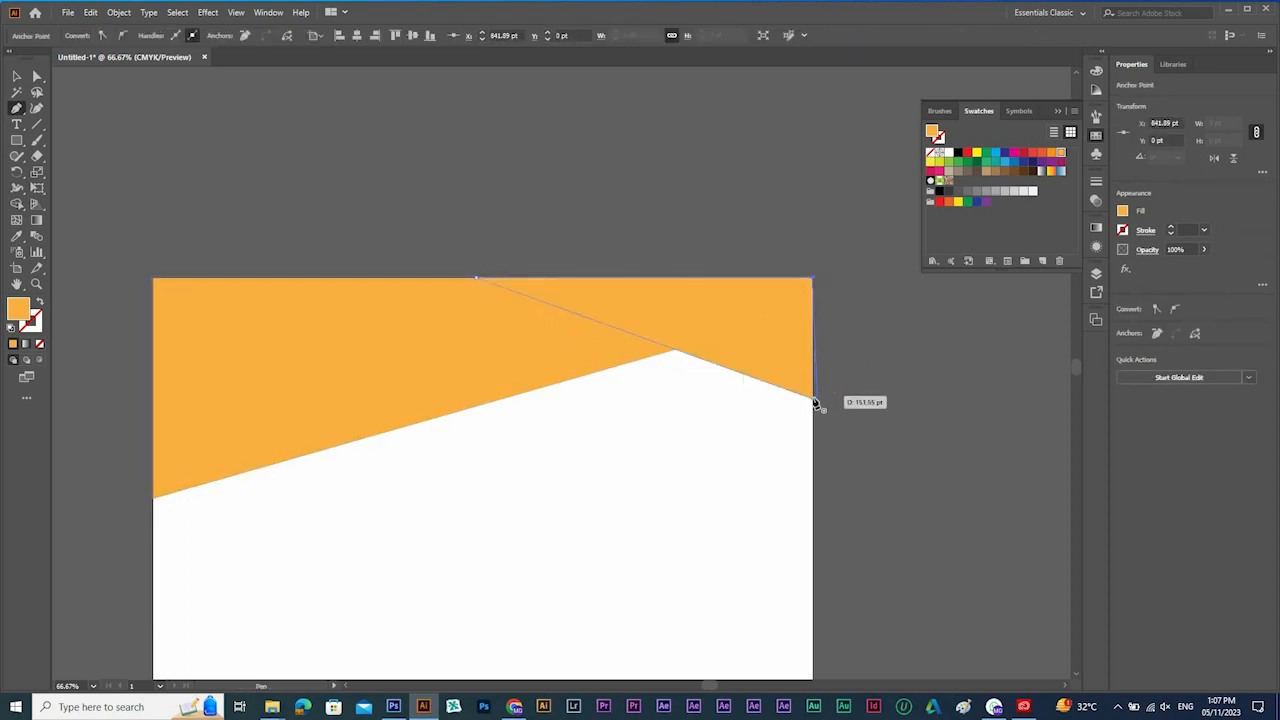
Fill the triangle with the teal swatch C=80 M=10 Y=45 K=0 and send it behind the orange shape.
{"action": "key", "text": "v"}
{"action": "left_click", "coordinate": [996, 163]}
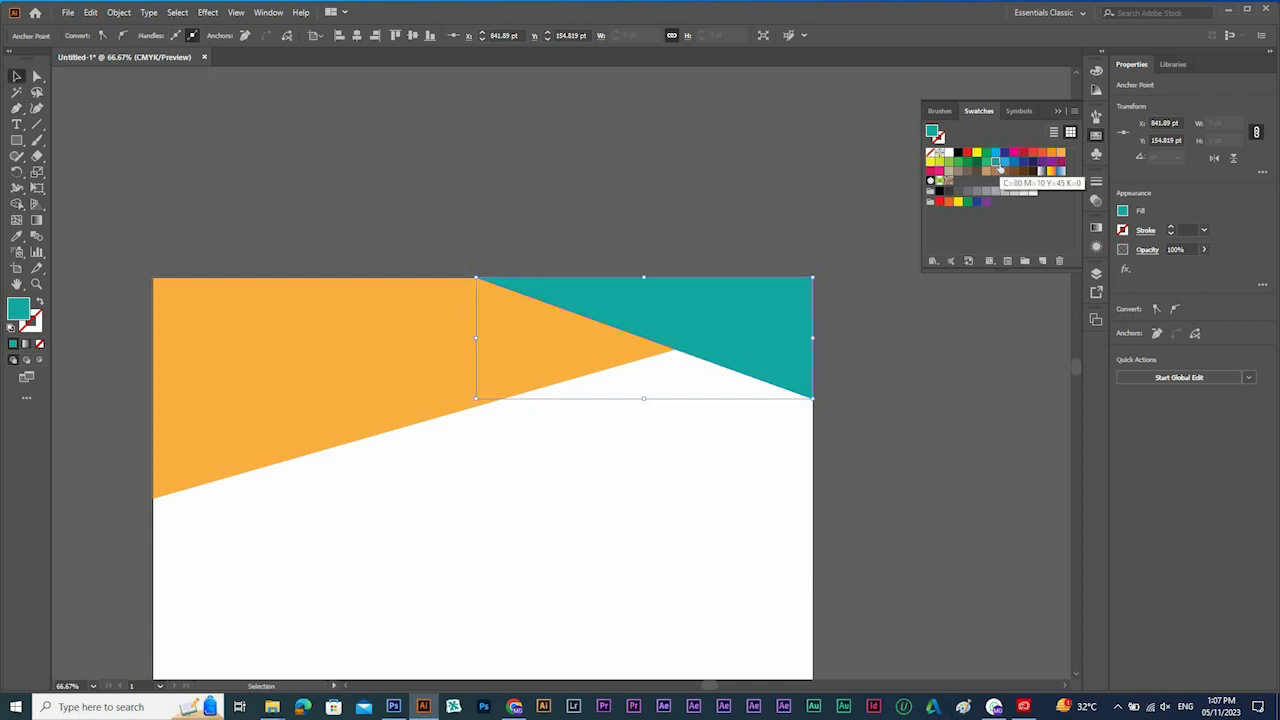
{"action": "key", "text": "ctrl+shift+bracketleft"}
Start a Drop Shadow effect on the orange shape with near-black colour 0a0a09 and Multiply mode, with the preview on.
{"action": "left_click", "coordinate": [632, 328]}
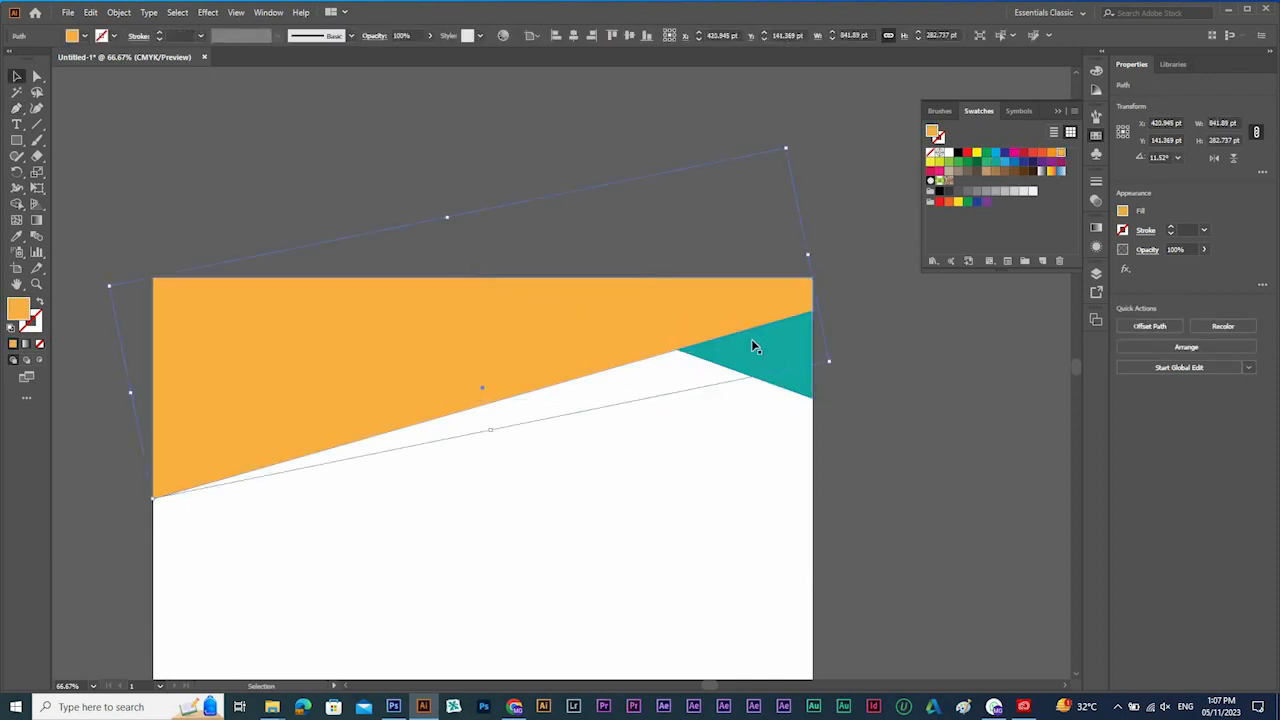
{"action": "key", "text": "ctrl+shift+a"}
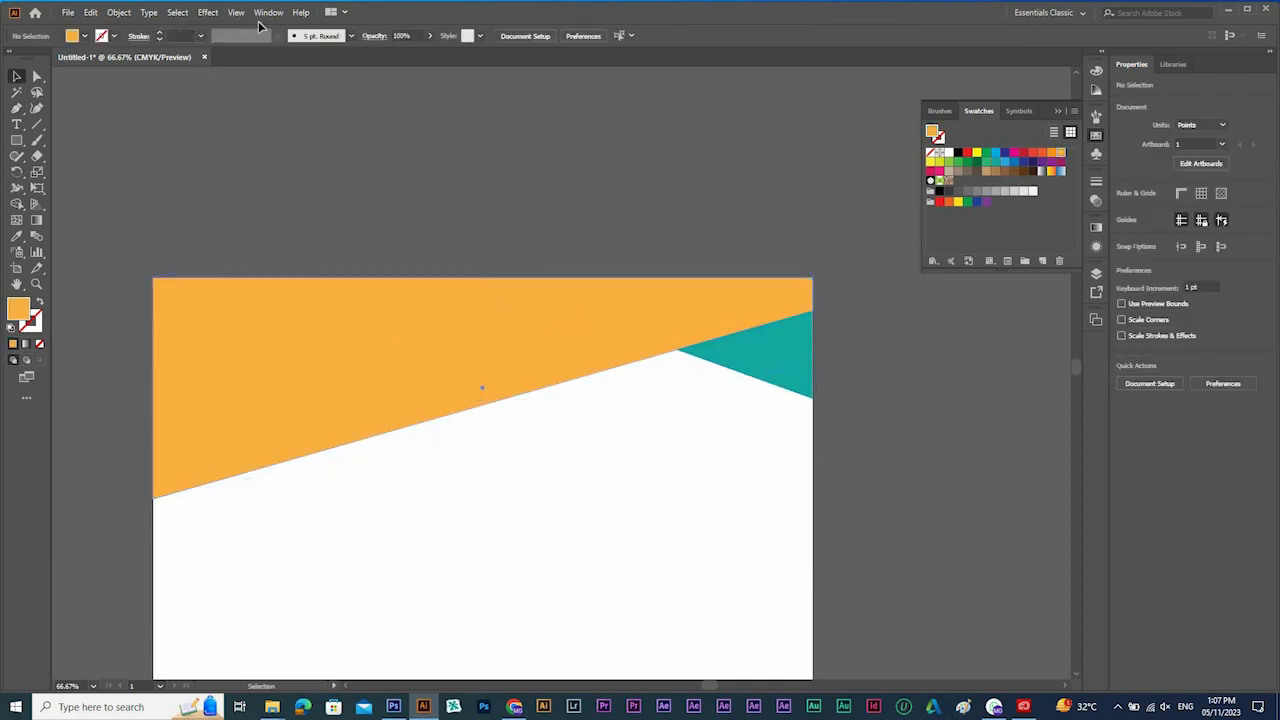
{"action": "left_click", "coordinate": [205, 12]}
{"action": "mouse_move", "coordinate": [236, 163]}
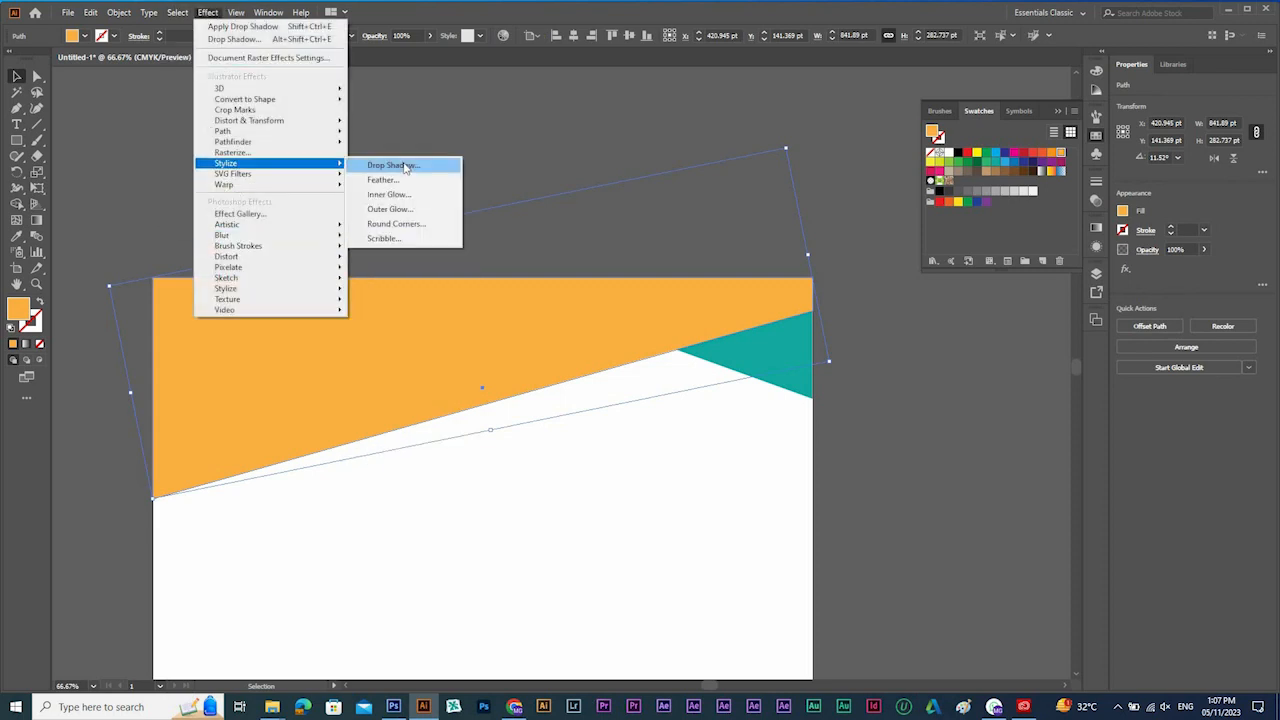
{"action": "left_click", "coordinate": [405, 166]}
{"action": "left_click", "coordinate": [887, 276]}
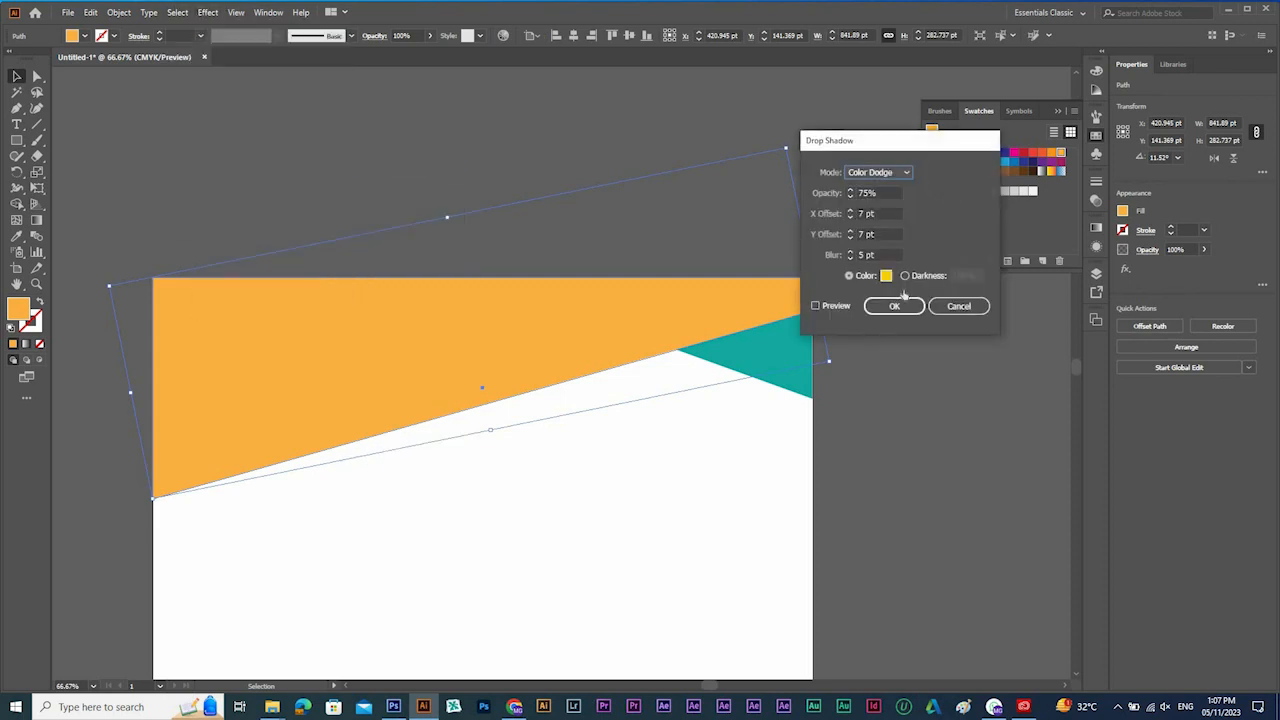
{"action": "left_click", "coordinate": [823, 481]}
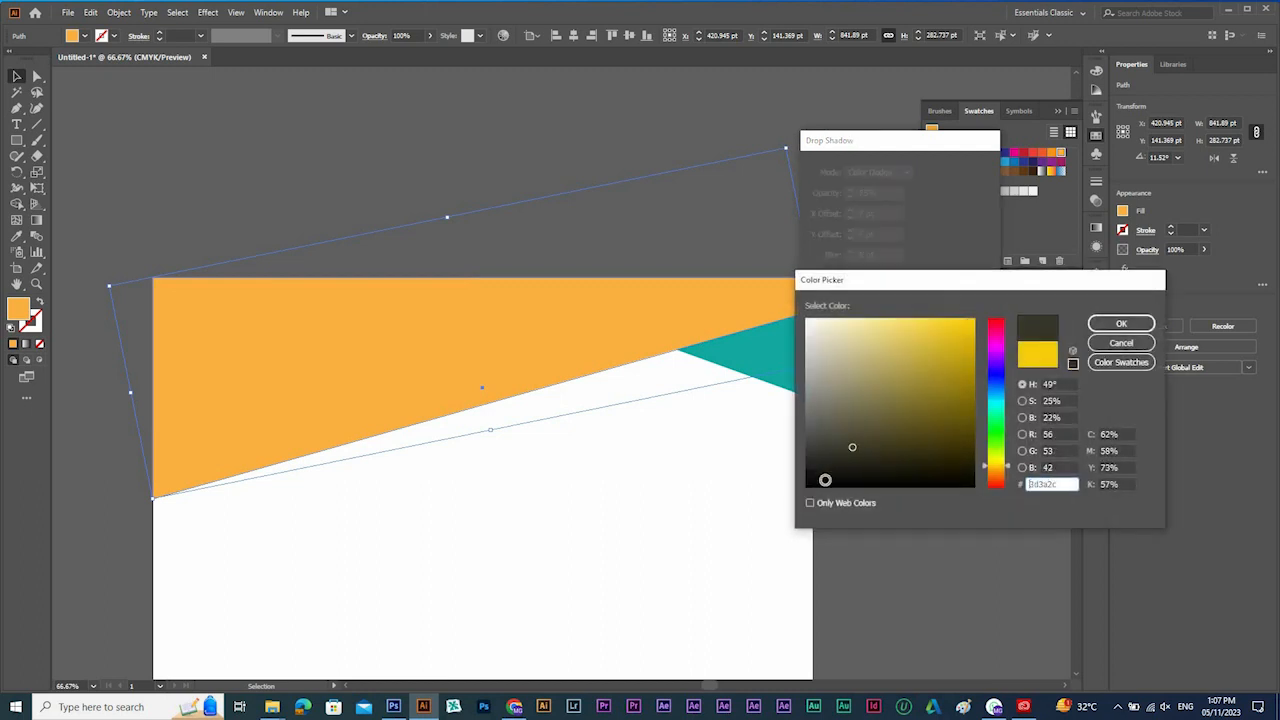
{"action": "left_click", "coordinate": [1120, 324]}
{"action": "left_click", "coordinate": [877, 172]}
{"action": "left_click", "coordinate": [872, 204]}
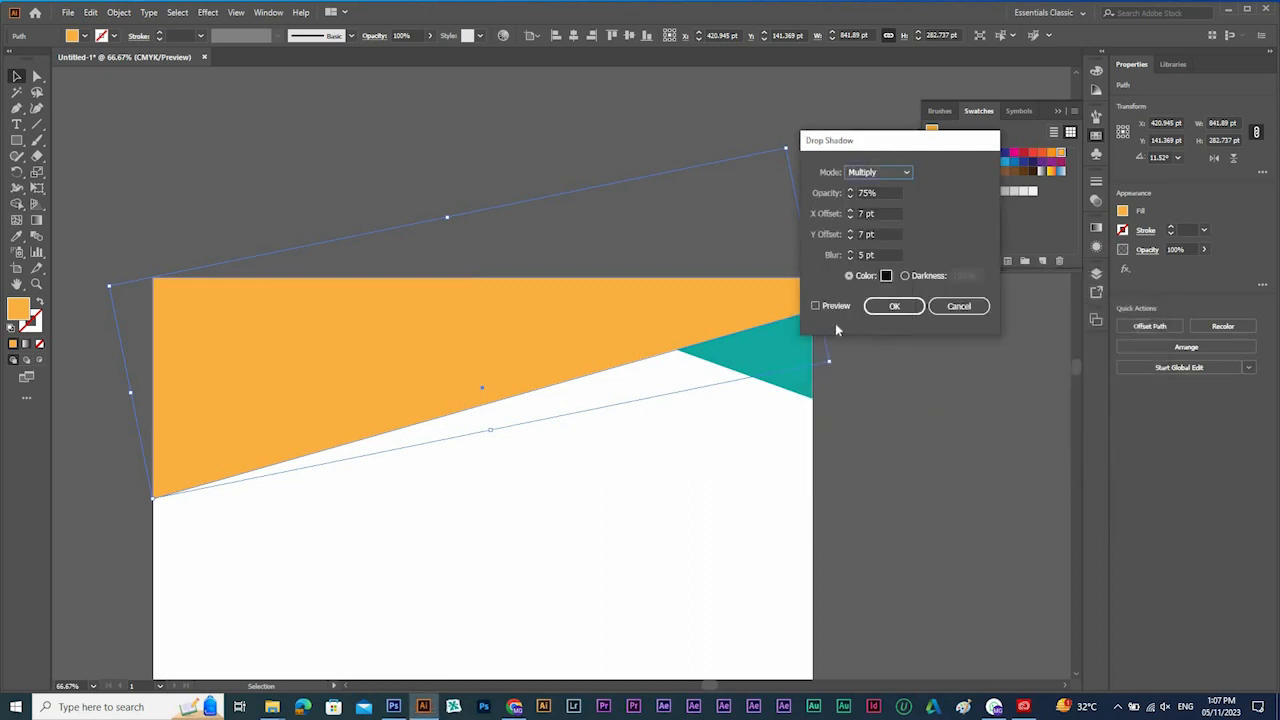
{"action": "left_click", "coordinate": [819, 306]}
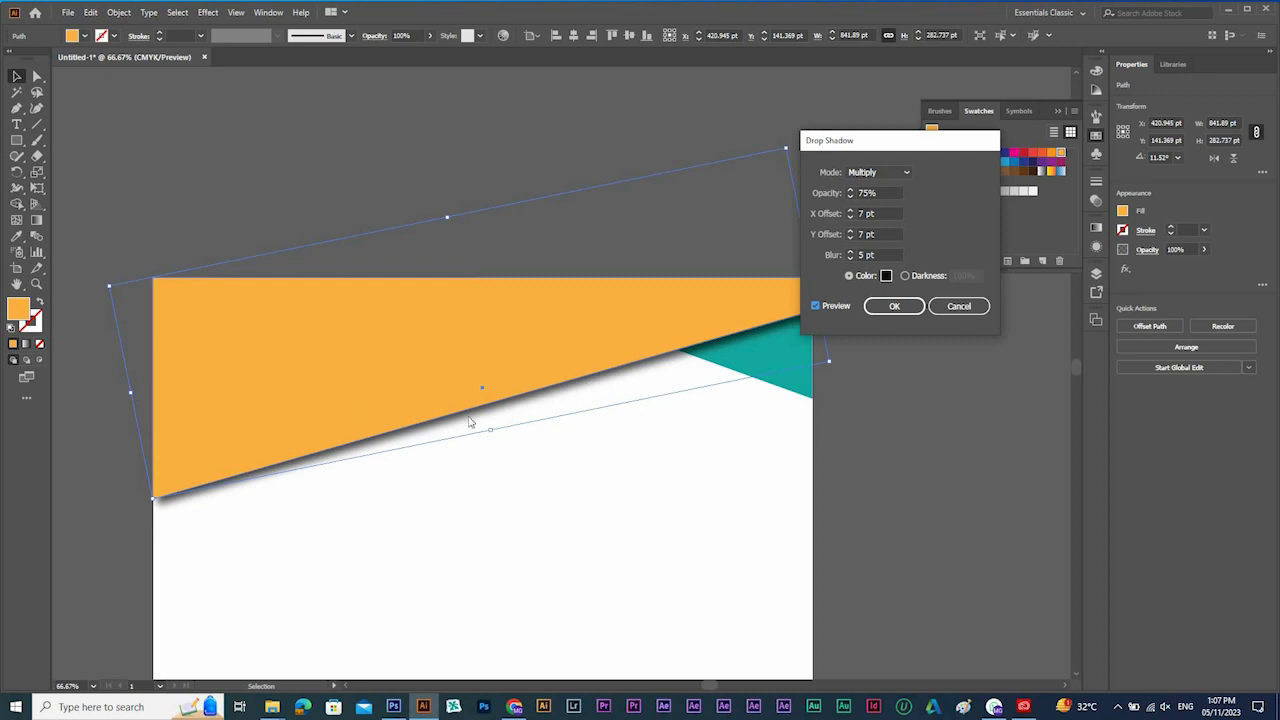
Set the orange shape's drop shadow opacity to 40% and its X offset to 37 pt.
{"action": "left_click", "coordinate": [838, 194]}
{"action": "type", "text": "40"}
{"action": "key", "text": "Tab"}
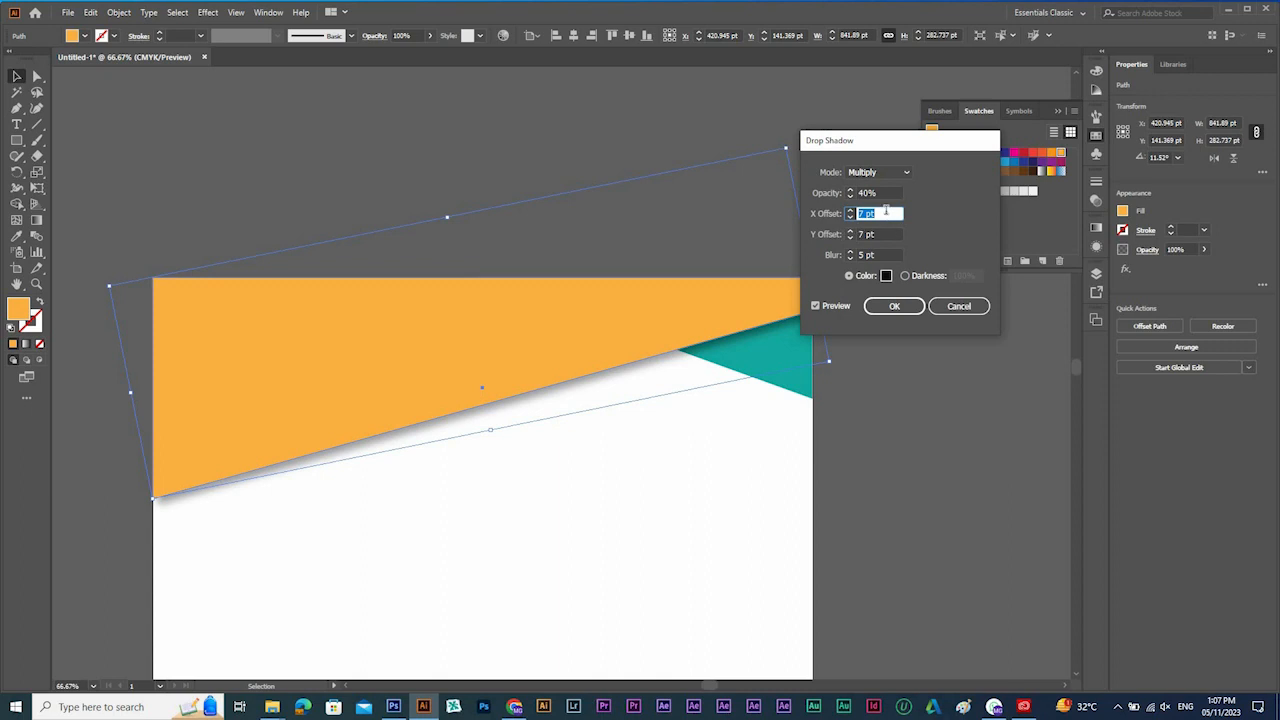
{"action": "scroll", "coordinate": [887, 215], "scroll_direction": "up", "scroll_amount": 9}
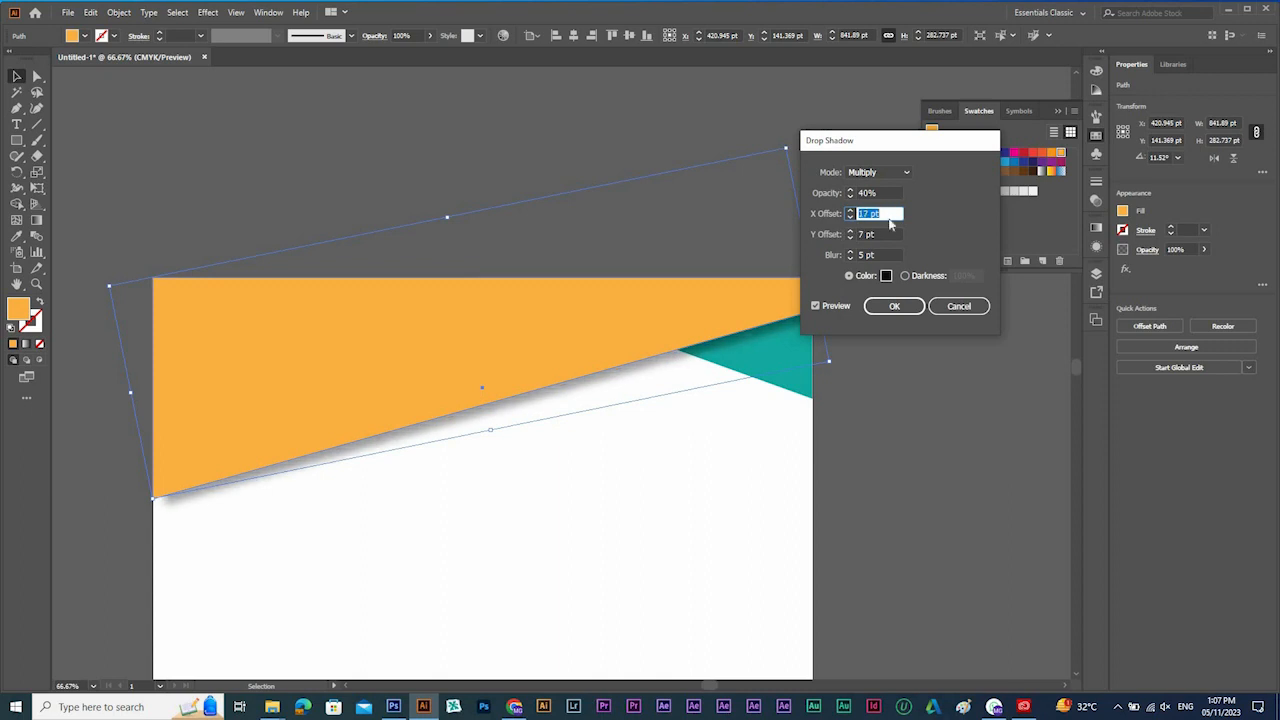
{"action": "scroll", "coordinate": [889, 211], "scroll_direction": "up", "scroll_amount": 8}
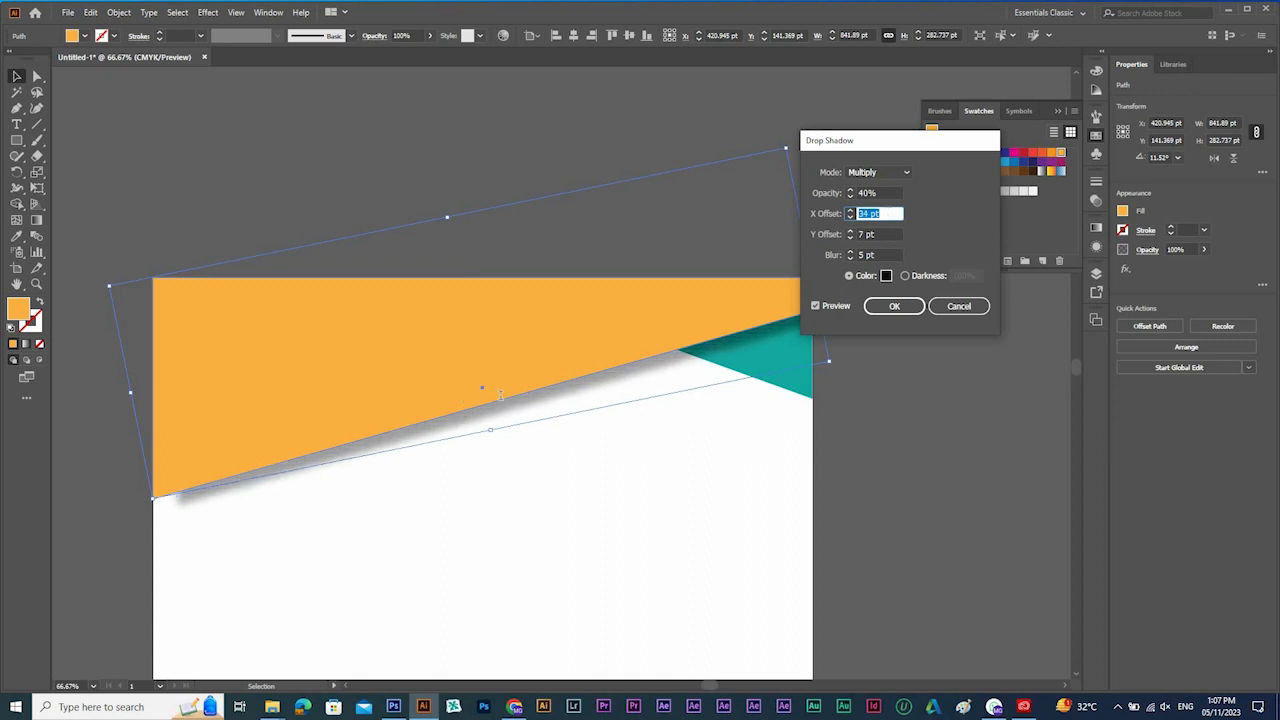
{"action": "key", "text": "Up"}
{"action": "key", "text": "Up"}
{"action": "key", "text": "Up"}
Set the shadow's Y offset to 16 pt and blur to 18 pt, and apply the effect.
{"action": "left_click", "coordinate": [870, 234]}
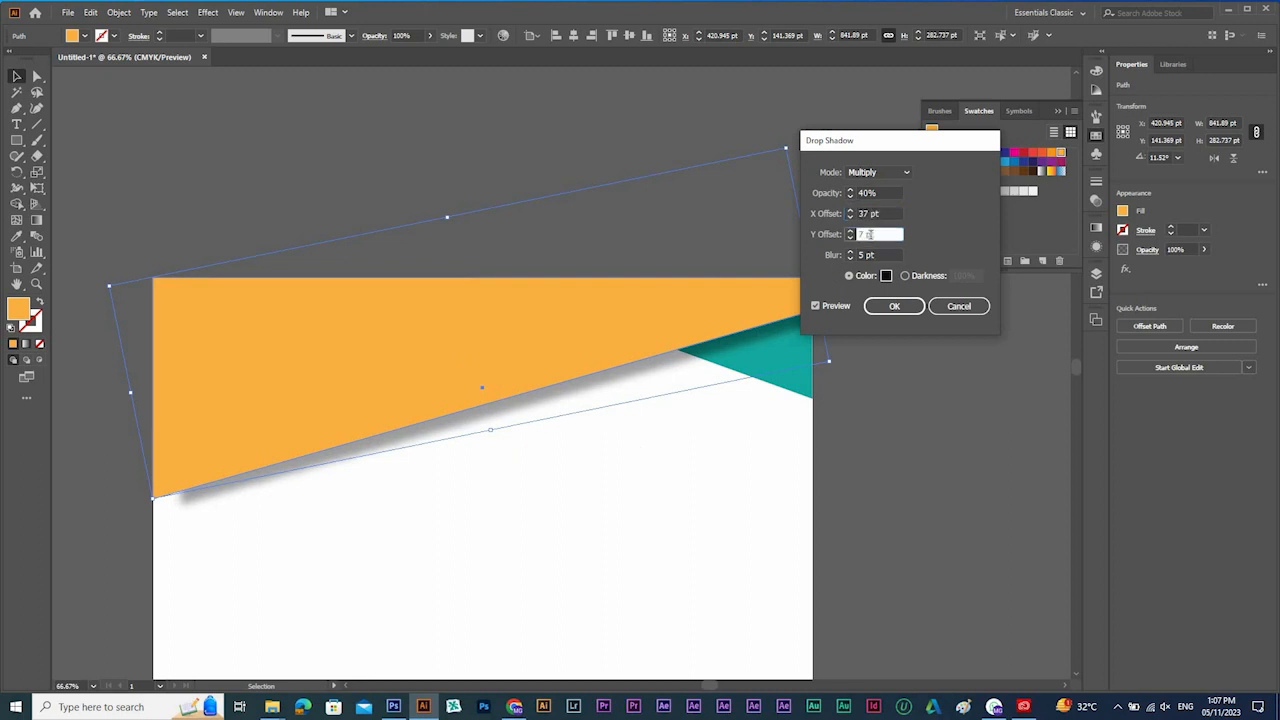
{"action": "key", "text": "Up"}
{"action": "key", "text": "Up"}
{"action": "key", "text": "Up"}
{"action": "key", "text": "Up"}
{"action": "key", "text": "Up"}
{"action": "key", "text": "Up"}
{"action": "key", "text": "Up"}
{"action": "key", "text": "Up"}
{"action": "key", "text": "Up"}
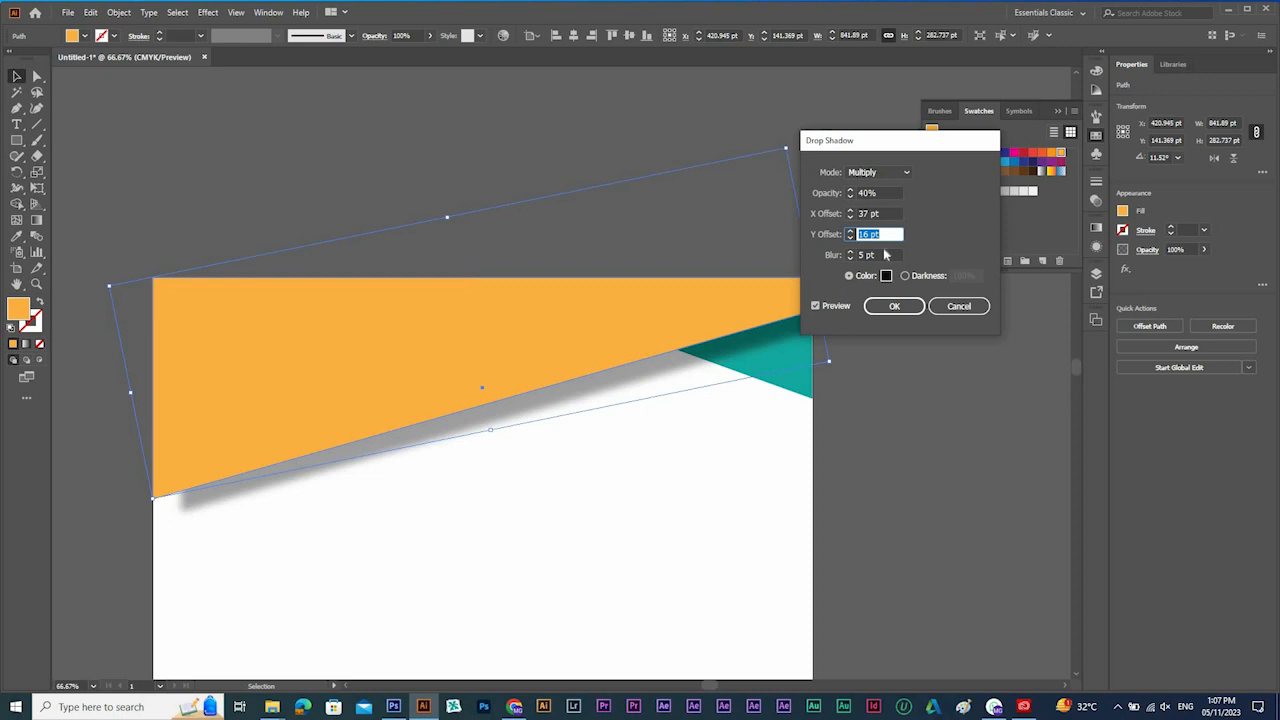
{"action": "left_click", "coordinate": [882, 254]}
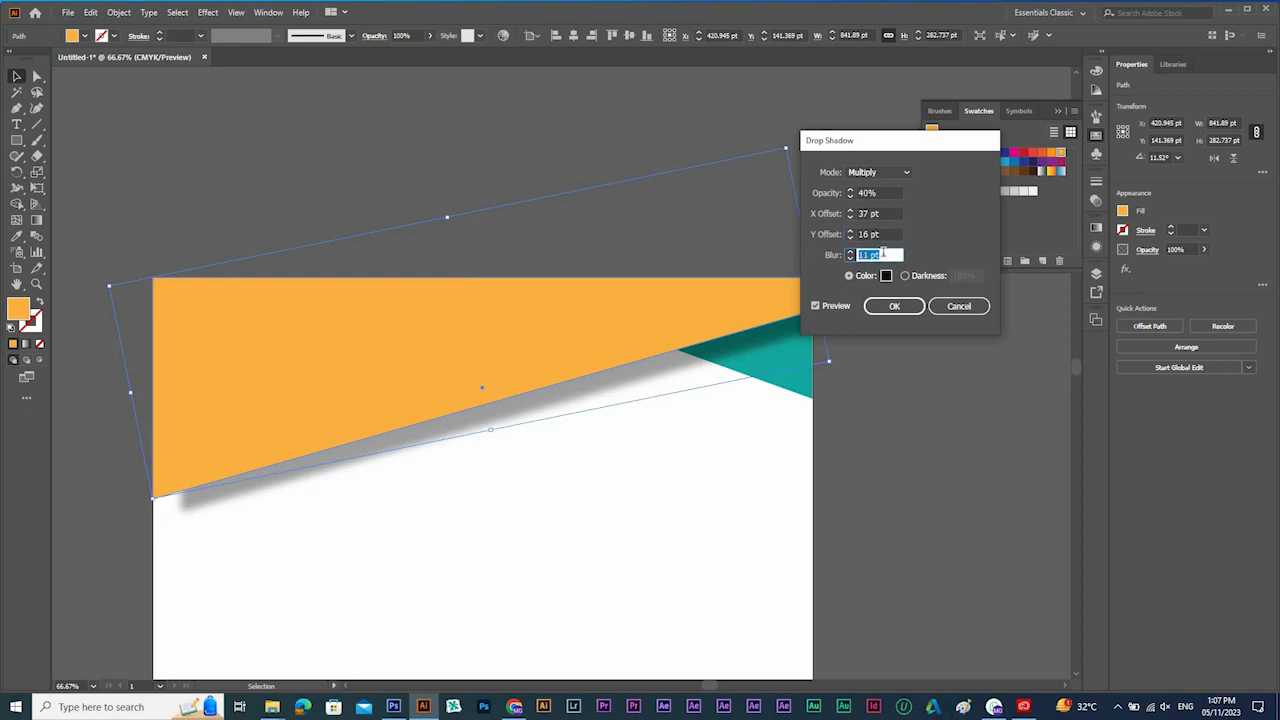
{"action": "key", "text": "Up"}
{"action": "key", "text": "Up"}
{"action": "key", "text": "Up"}
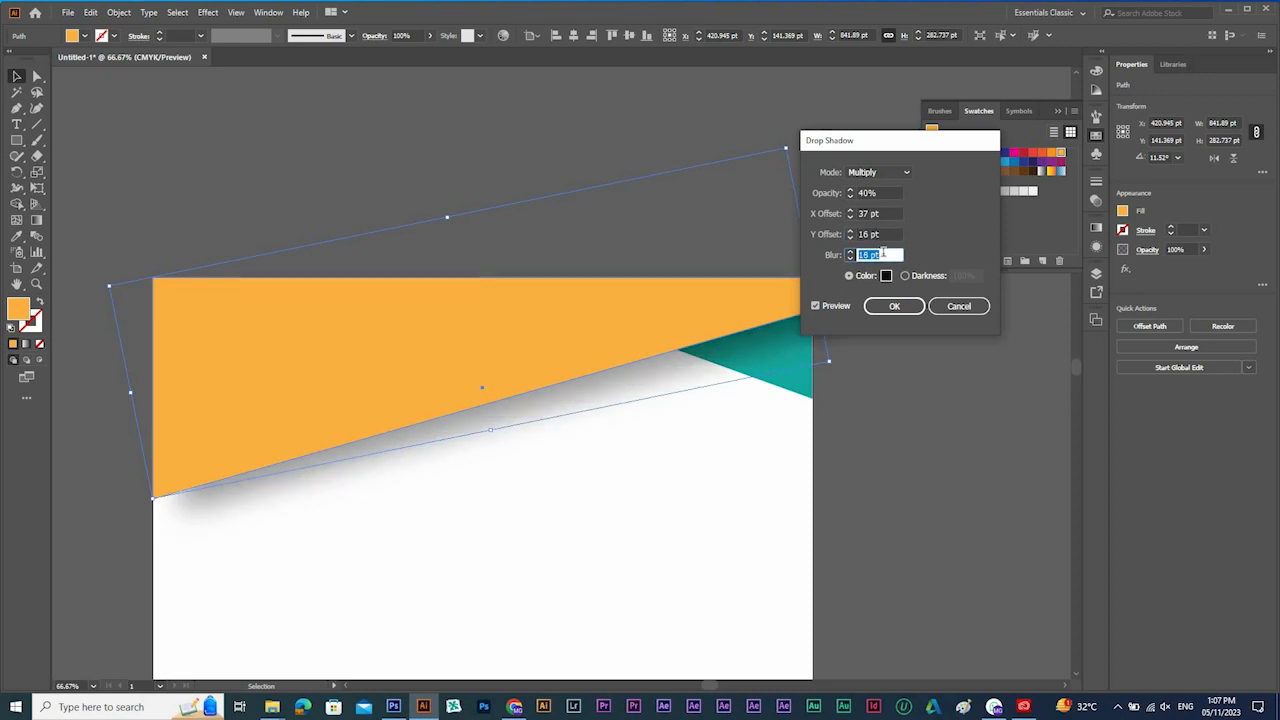
{"action": "left_click", "coordinate": [894, 306]}
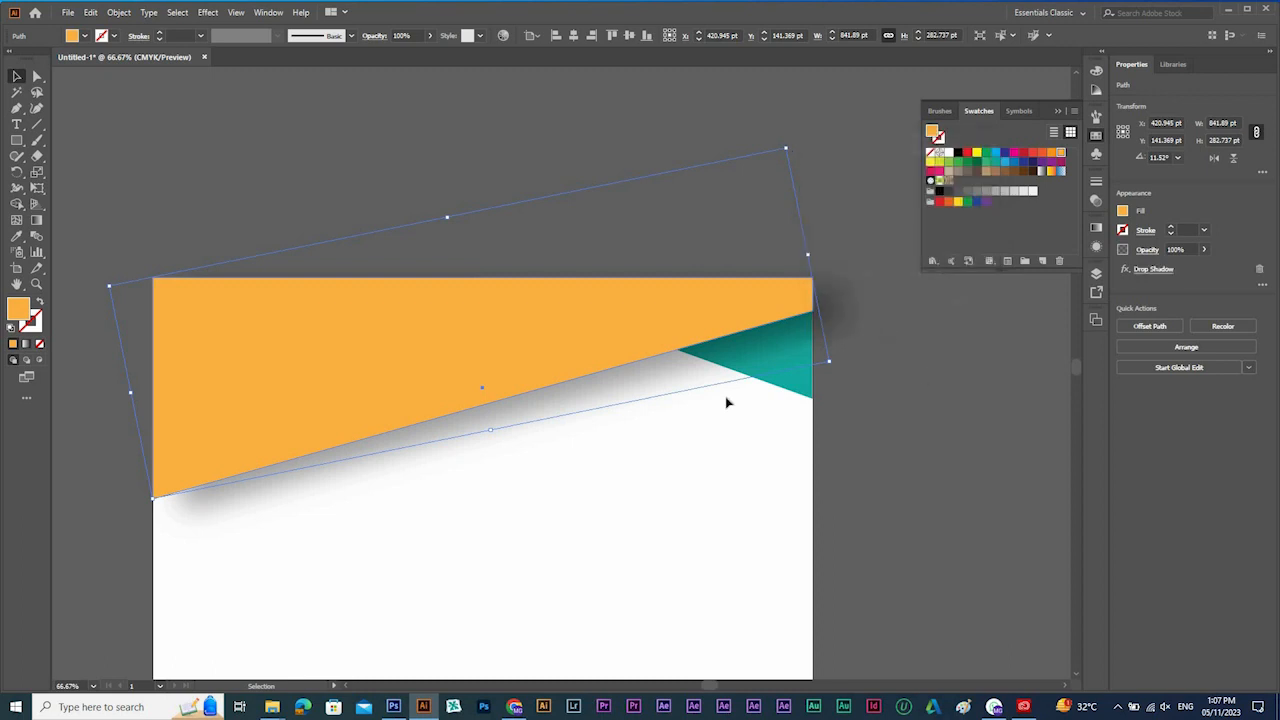
Delete the orange shape and the teal triangle from the artboard.
{"action": "left_click", "coordinate": [590, 402]}
{"action": "key", "text": "ctrl+minus"}
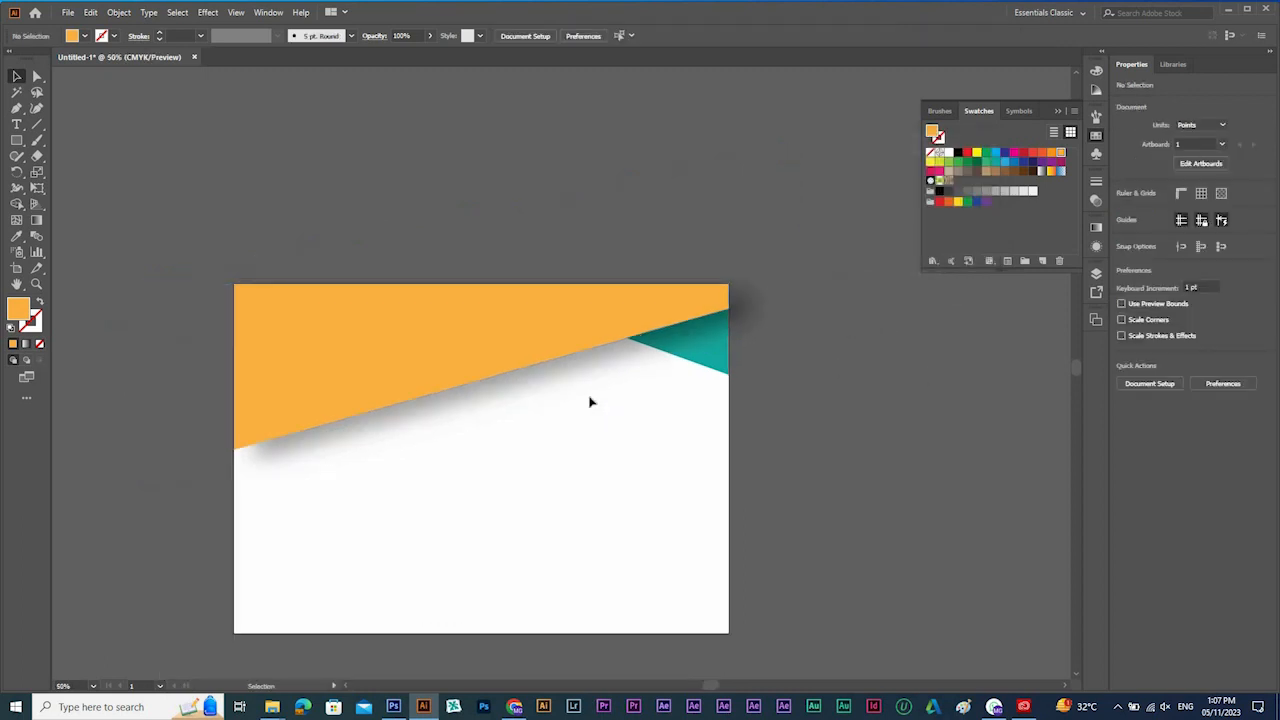
{"action": "left_click_drag", "start_coordinate": [474, 188], "coordinate": [720, 406]}
{"action": "key", "text": "Delete"}
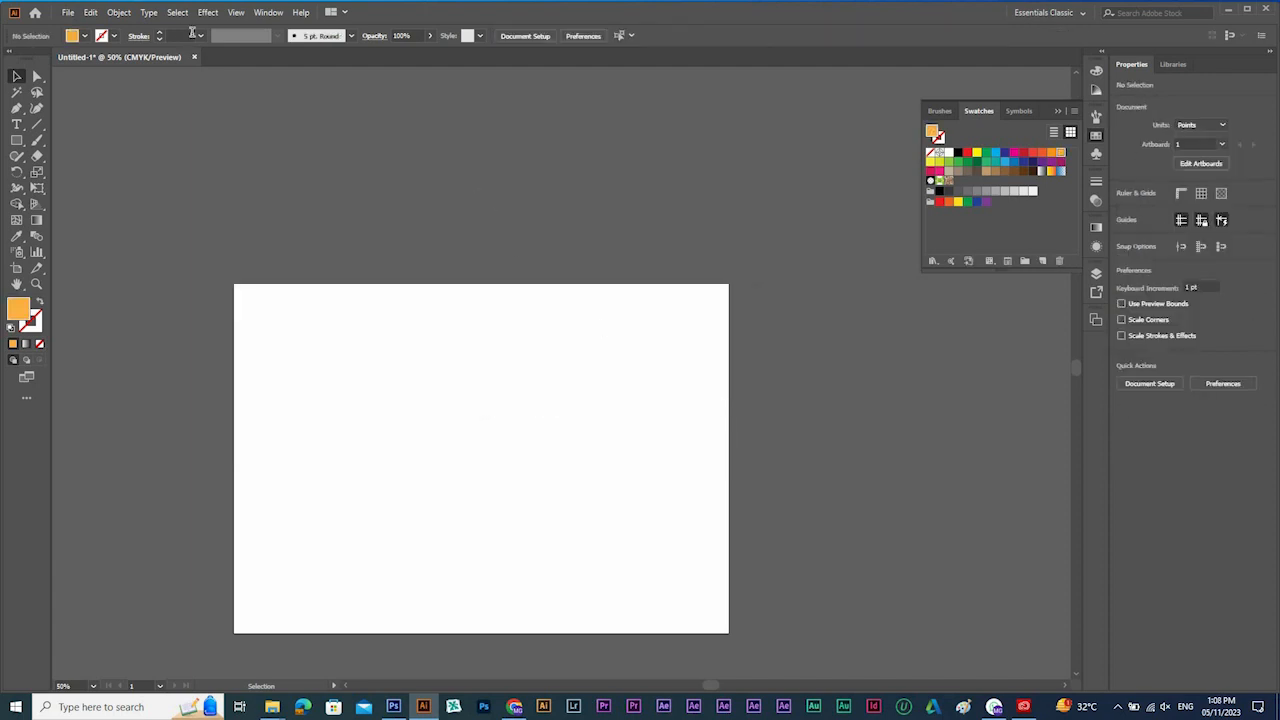
{"action": "key", "text": "ctrl+0"}
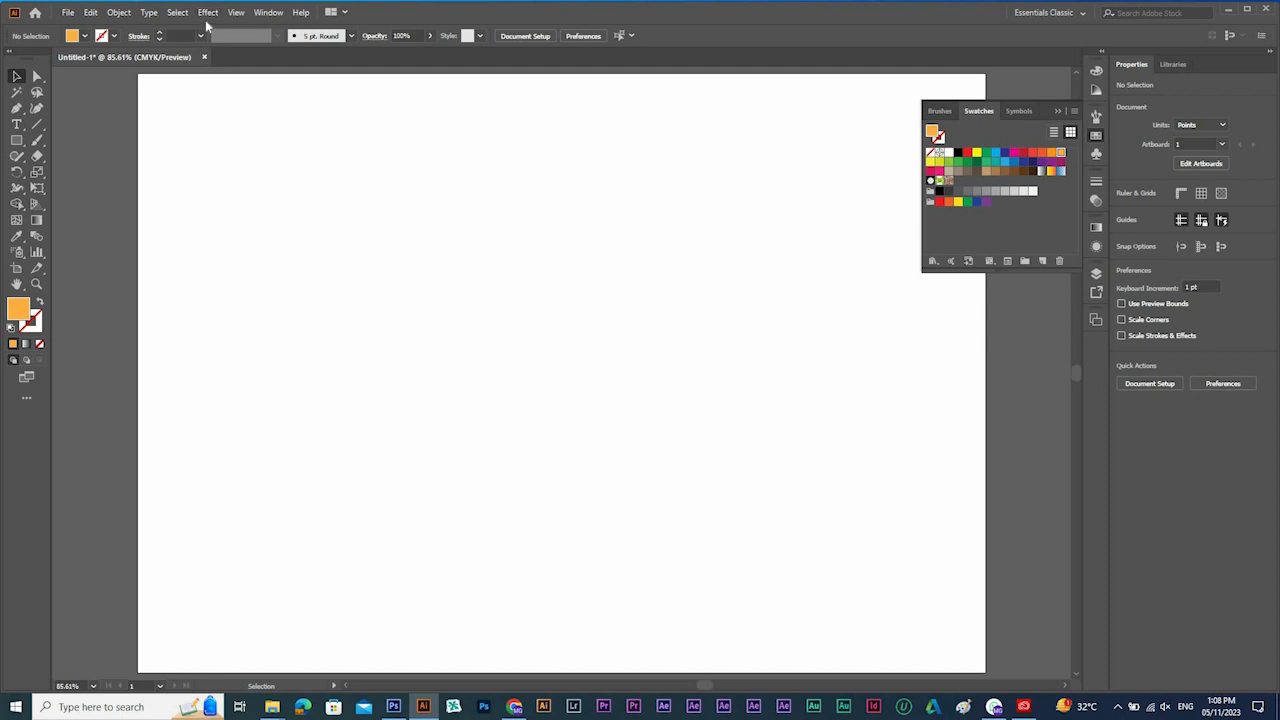
{"action": "left_click", "coordinate": [208, 13]}
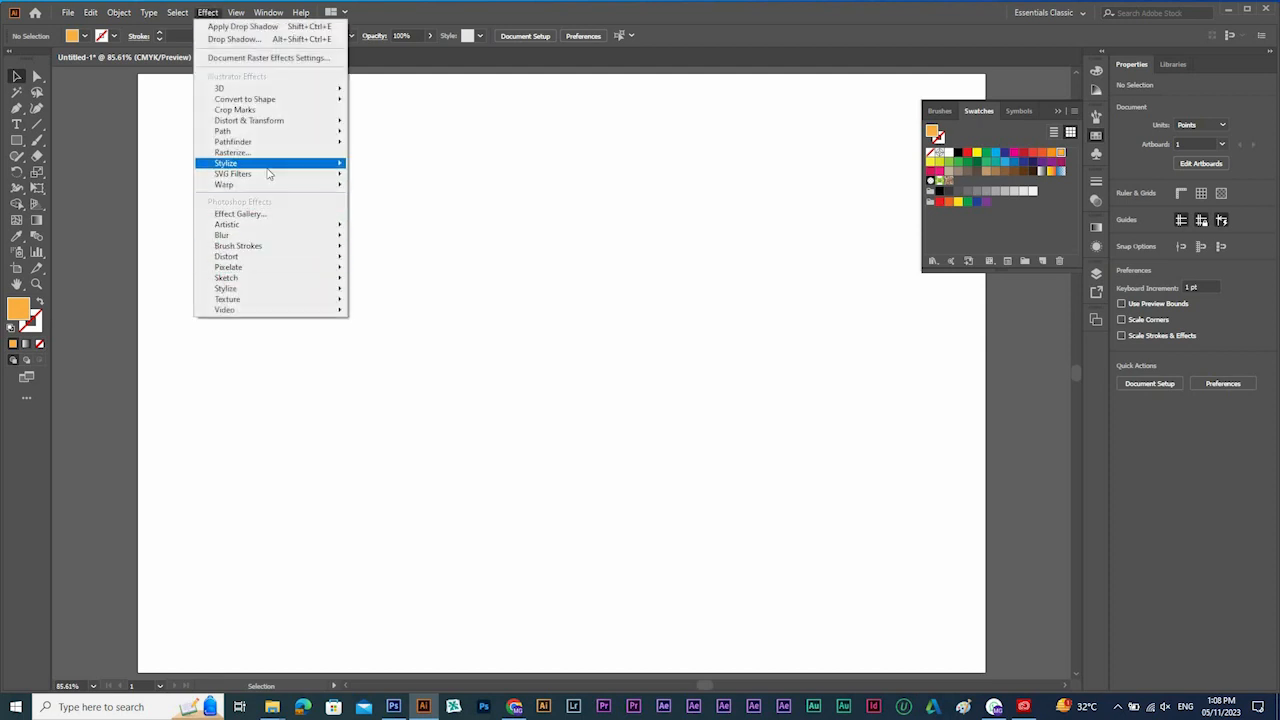
{"action": "mouse_move", "coordinate": [300, 163]}
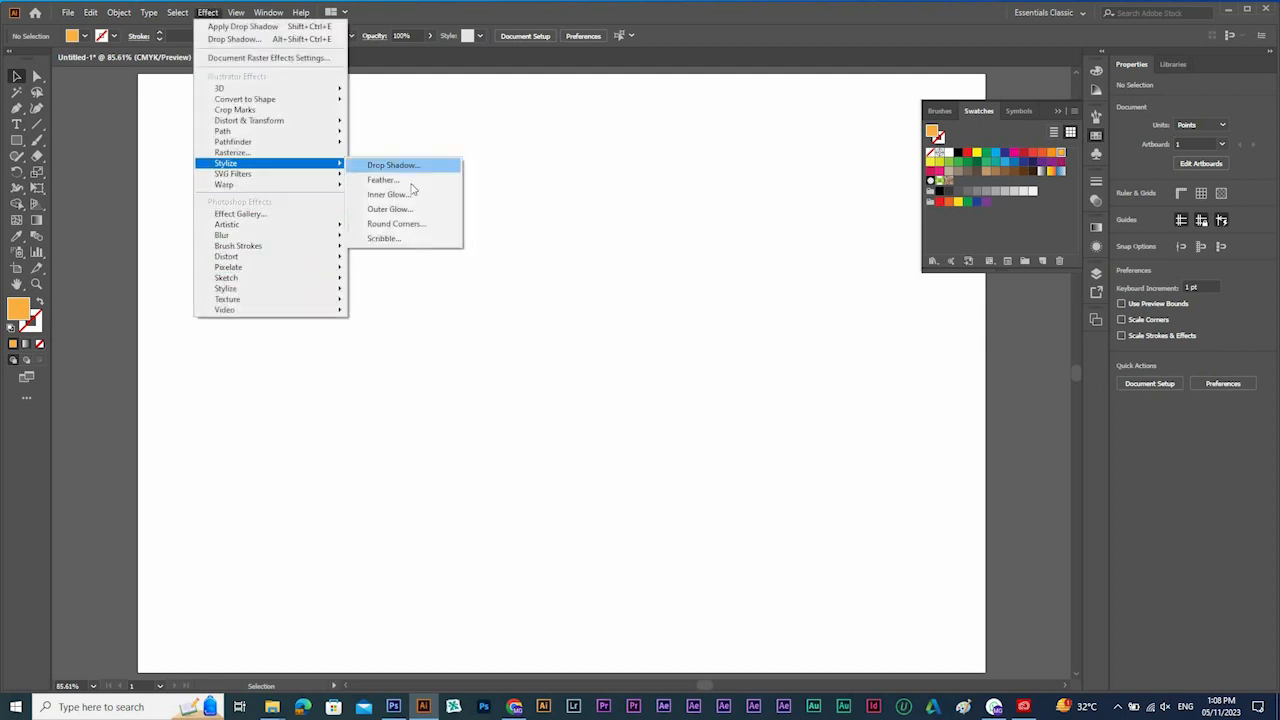
Draw a rectangle of about 842 × 569 pt from the artboard's upper left corner across its full width and fill it dark blue.
{"action": "left_click", "coordinate": [18, 143]}
{"action": "left_click_drag", "start_coordinate": [18, 141], "coordinate": [19, 136]}
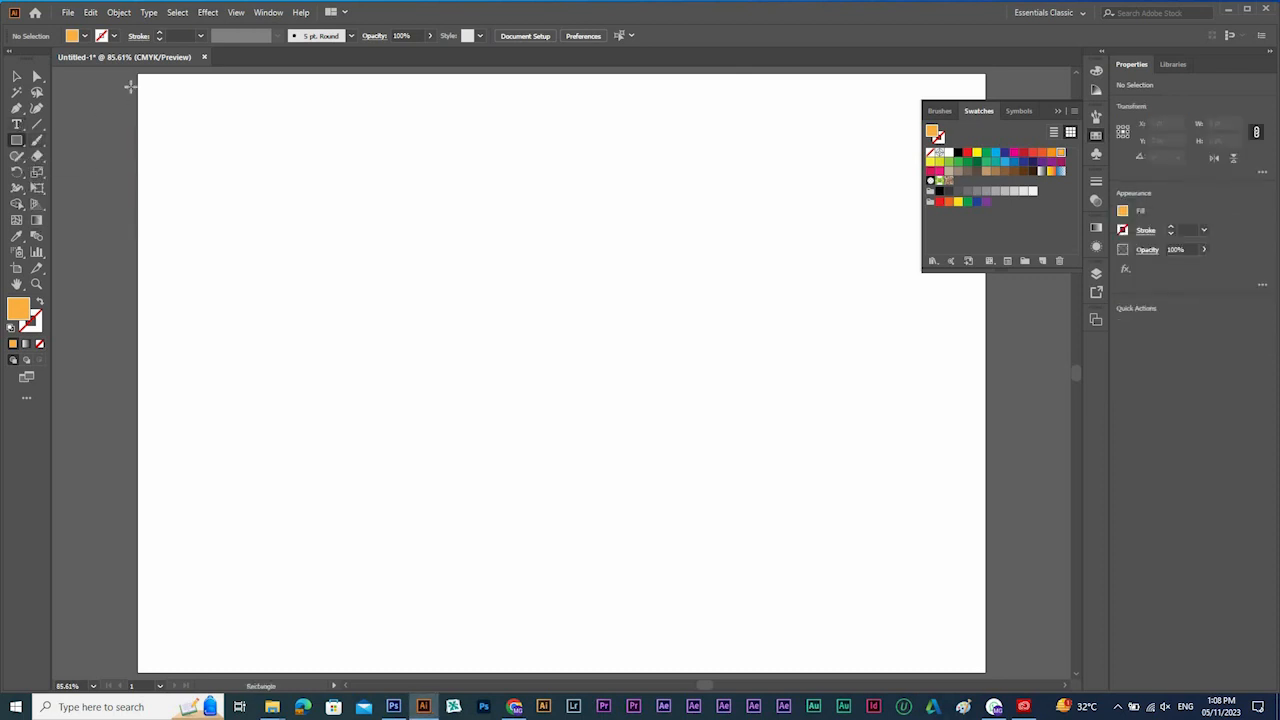
{"action": "left_click_drag", "start_coordinate": [137, 75], "coordinate": [993, 630]}
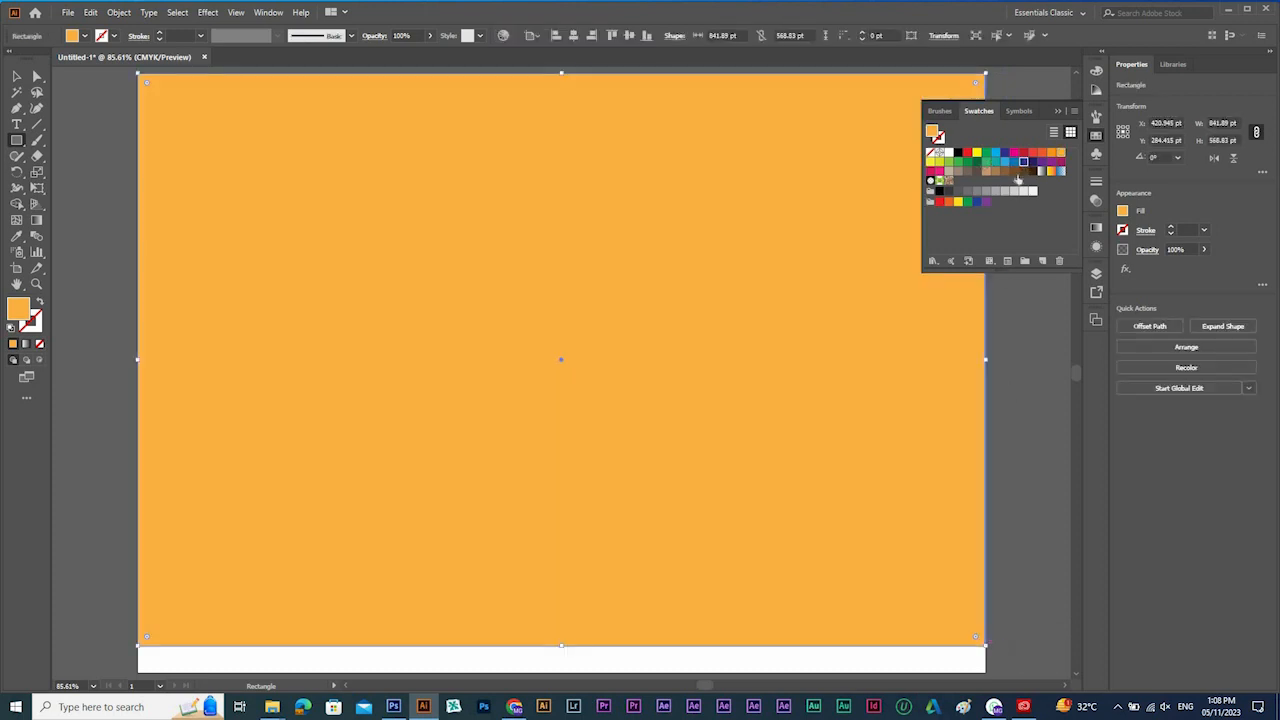
{"action": "left_click", "coordinate": [1024, 161]}
{"action": "key", "text": "v"}
Add the text SING in the adelia font on the blue rectangle and scale it up to about 557 pt wide.
{"action": "key", "text": "t"}
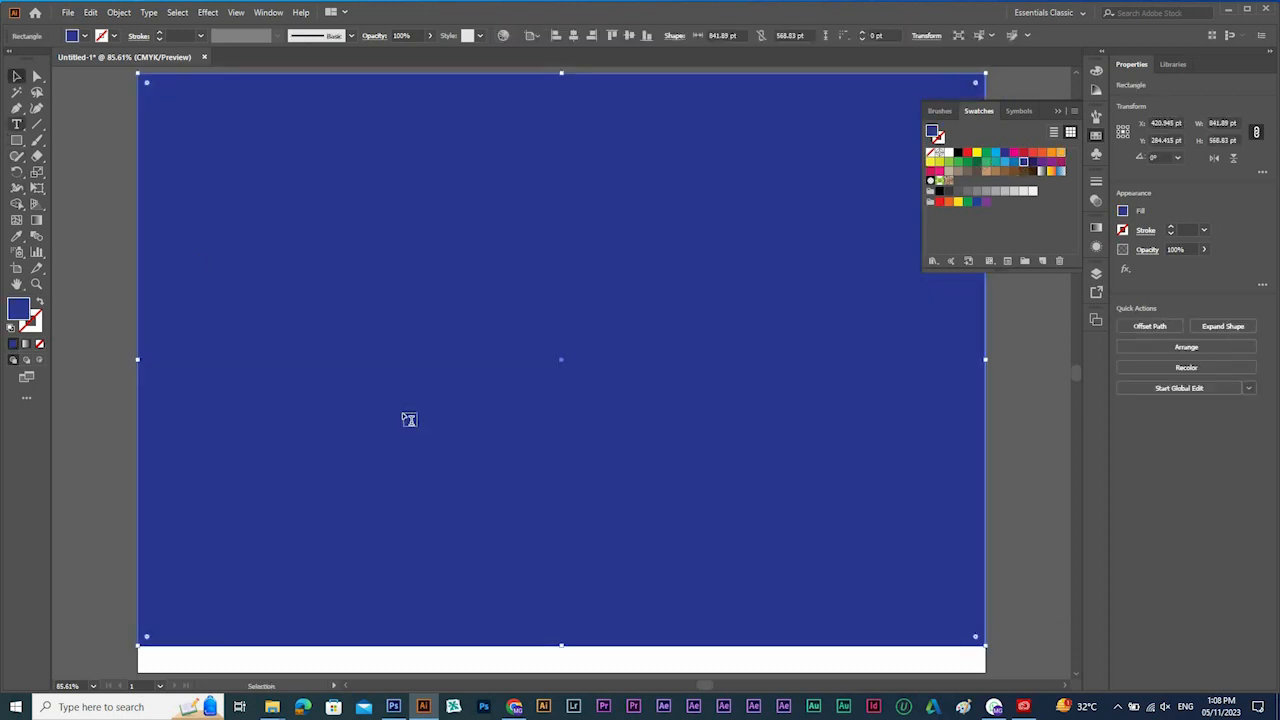
{"action": "left_click", "coordinate": [415, 420]}
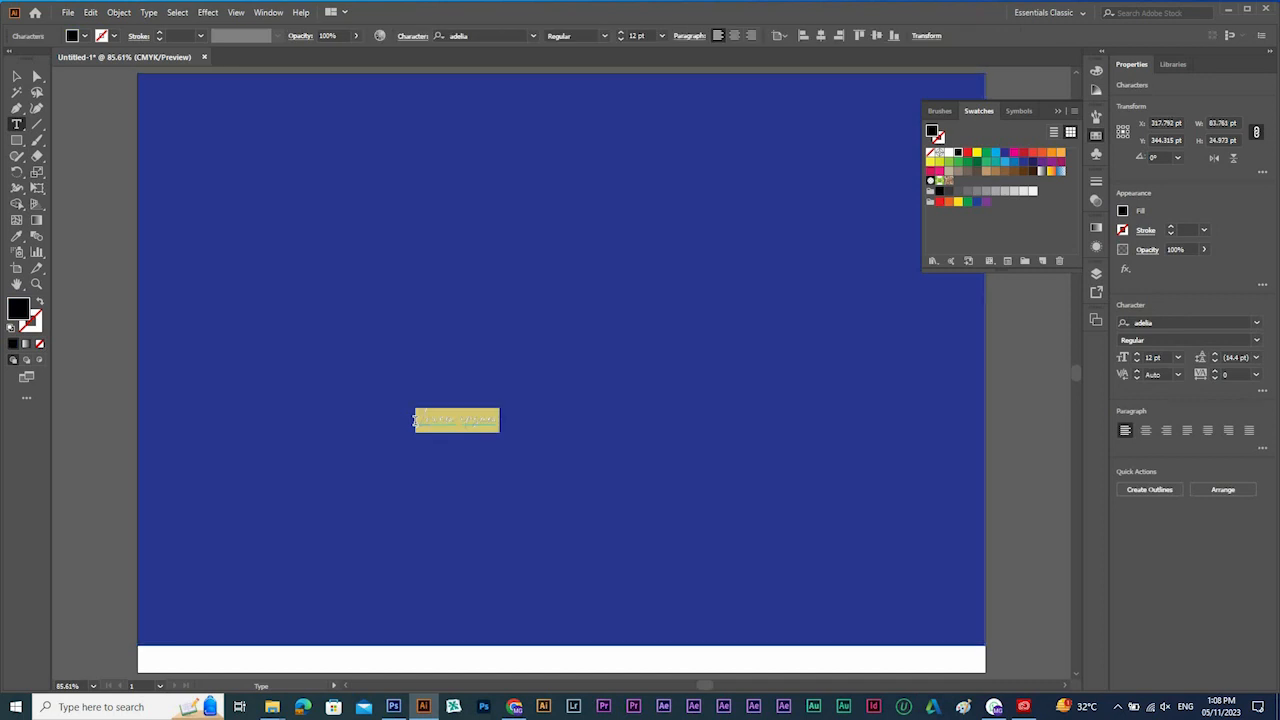
{"action": "type", "text": "MG"}
{"action": "key", "text": "Escape"}
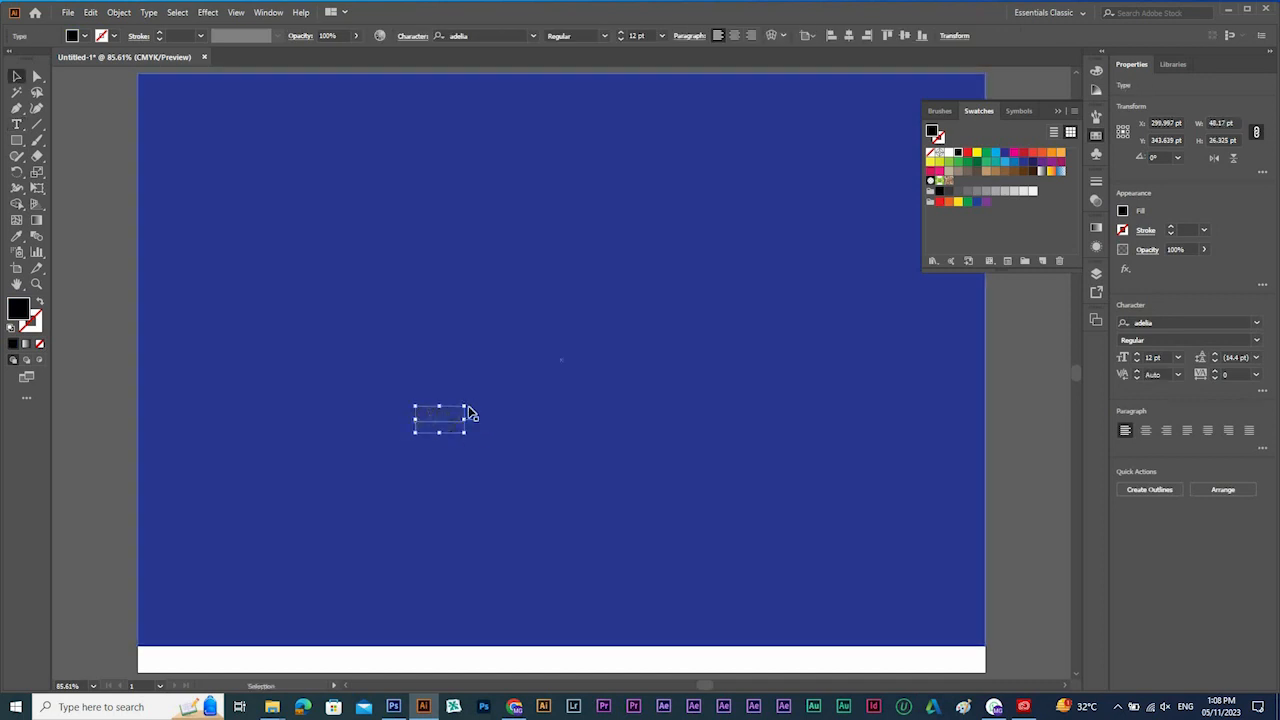
{"action": "left_click_drag", "start_coordinate": [465, 406], "coordinate": [720, 266]}
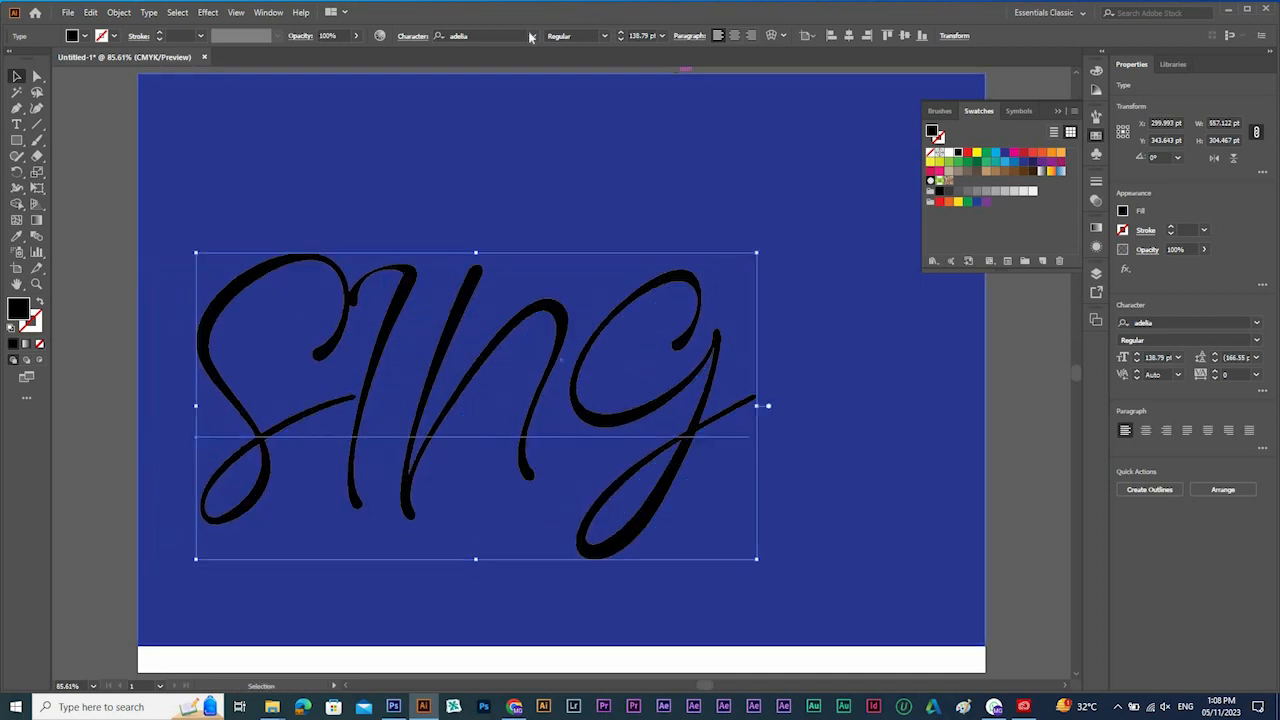
Set the SING text's font to Montserrat Thin and scale it up to about 539 pt wide.
{"action": "left_click", "coordinate": [482, 36]}
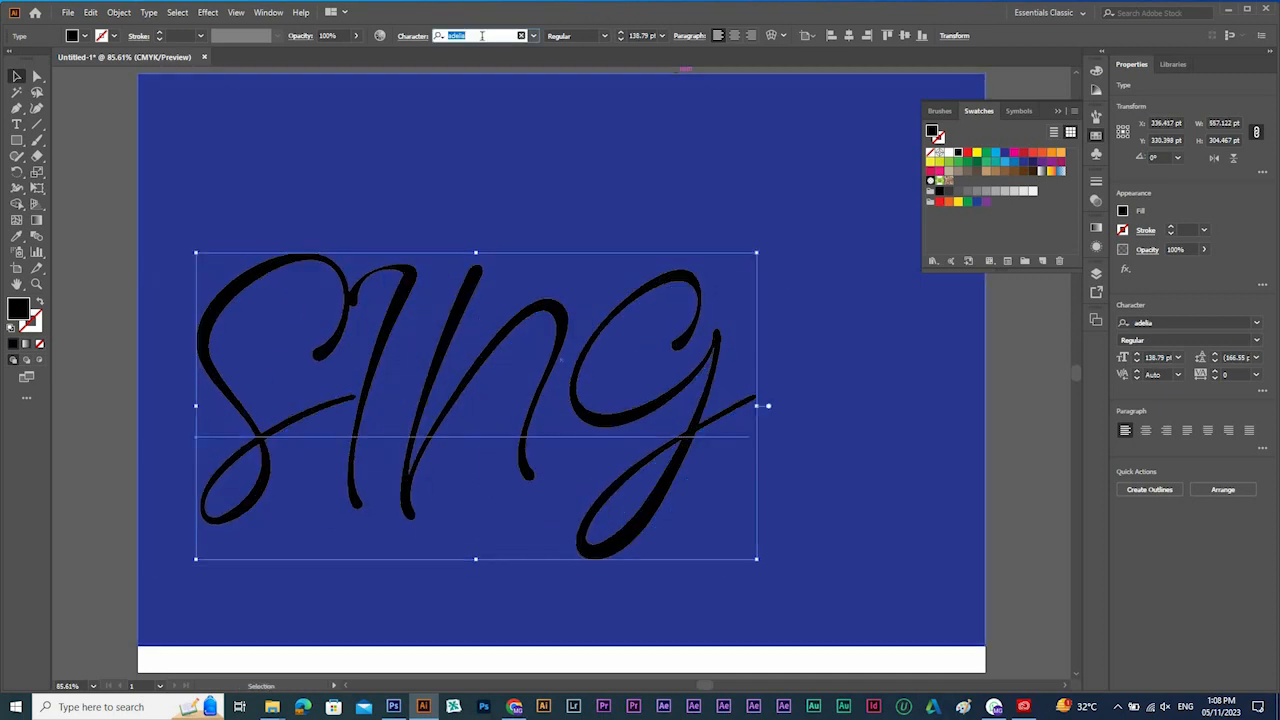
{"action": "type", "text": "mont"}
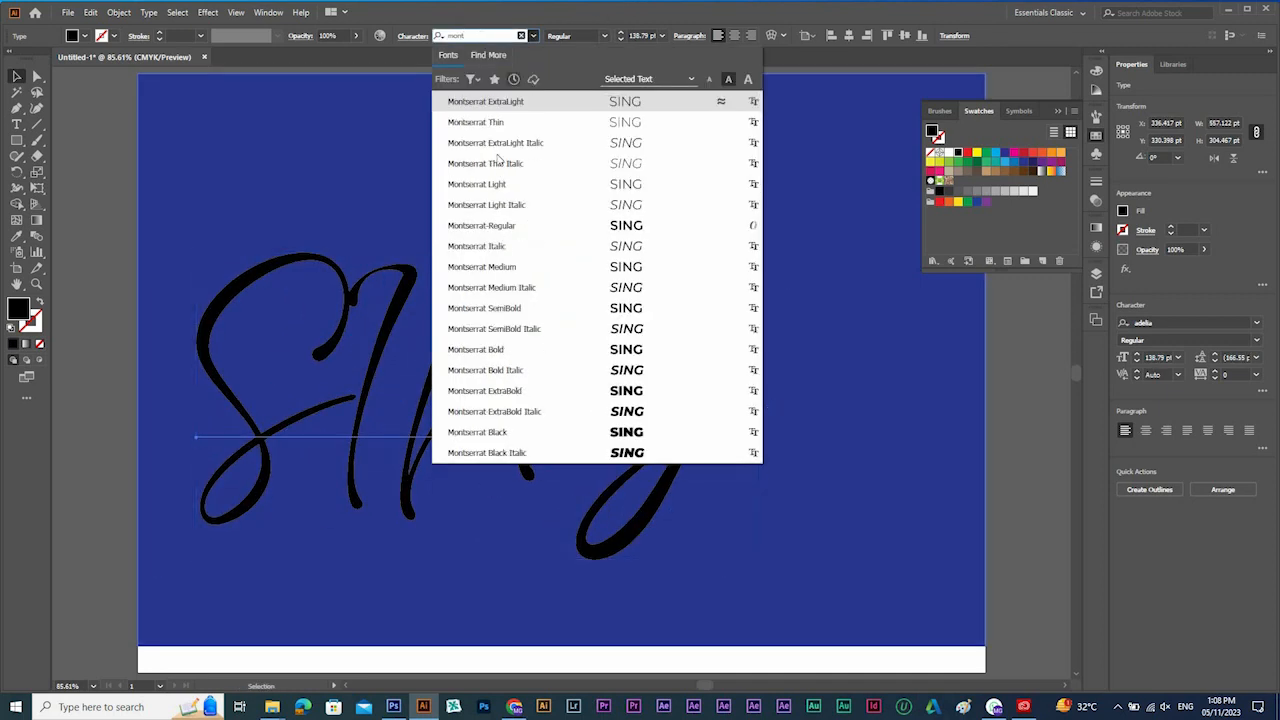
{"action": "key", "text": "Return"}
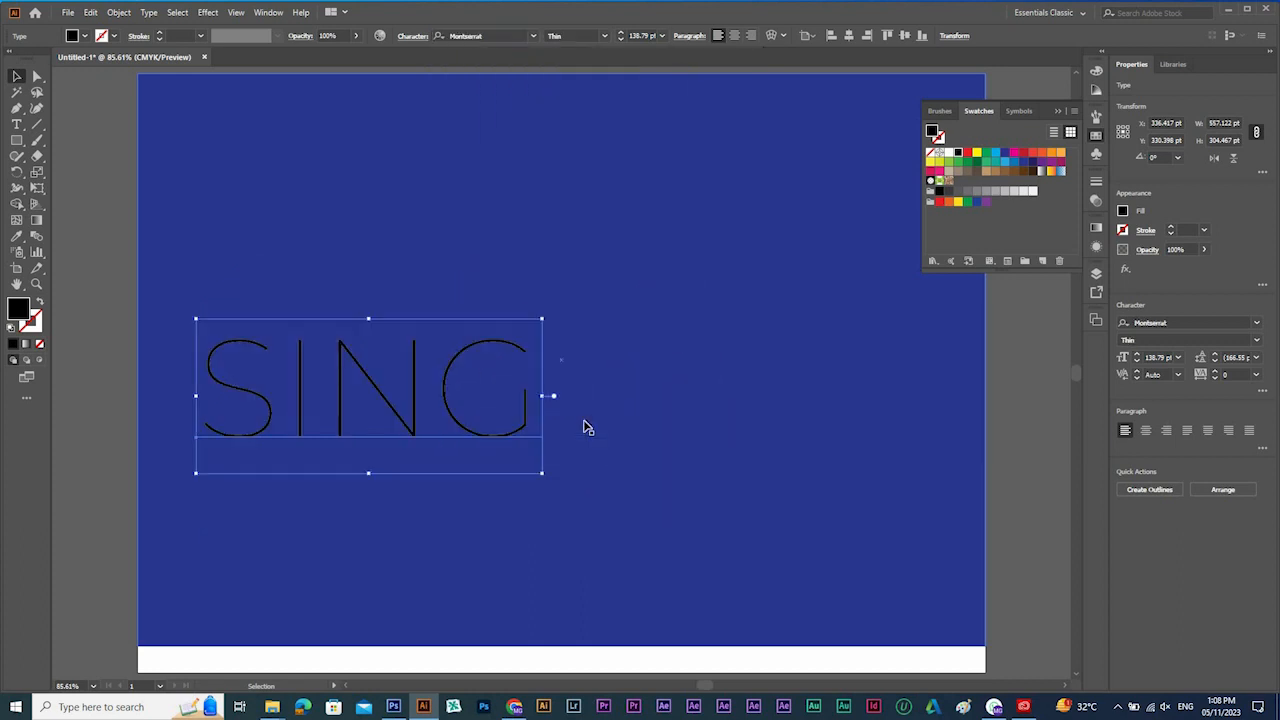
{"action": "left_click_drag", "start_coordinate": [543, 395], "coordinate": [739, 388]}
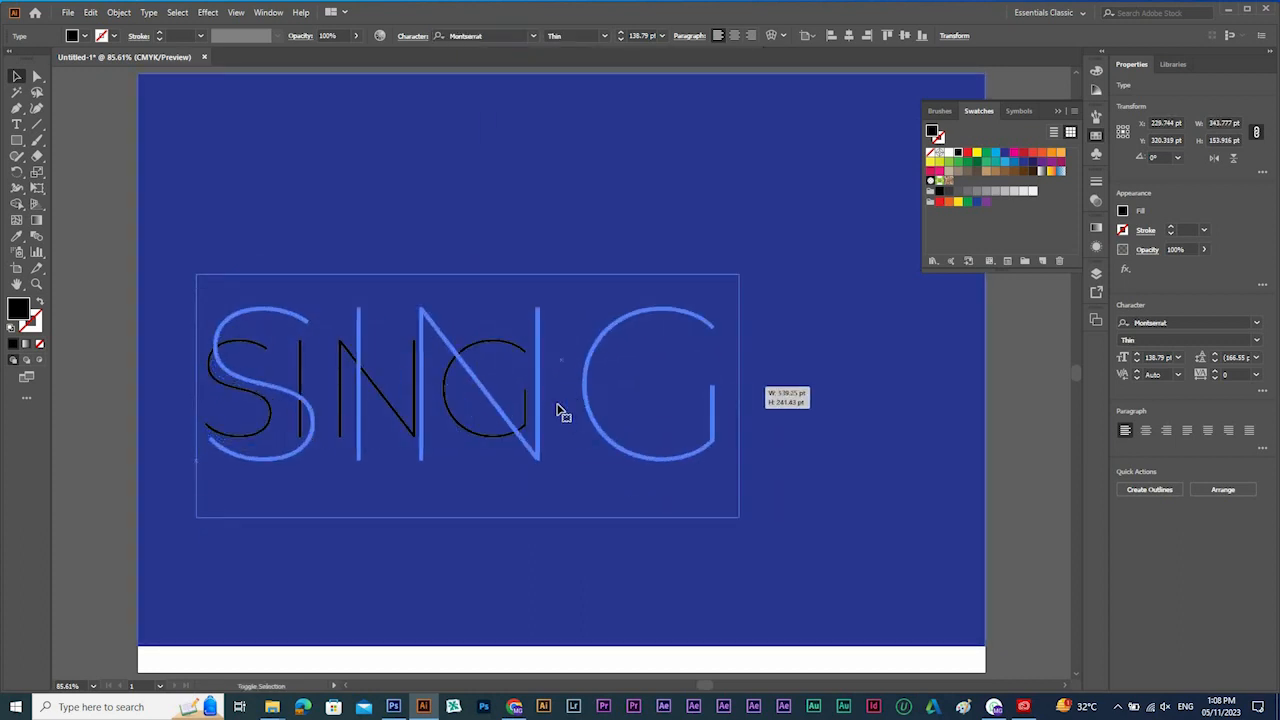
Duplicate the SING text above the original, fill the copy yellow and set its font style to Black.
{"action": "left_click_drag", "start_coordinate": [563, 414], "coordinate": [656, 188]}
{"action": "left_click_drag", "start_coordinate": [575, 186], "coordinate": [576, 186]}
{"action": "left_click", "coordinate": [978, 155]}
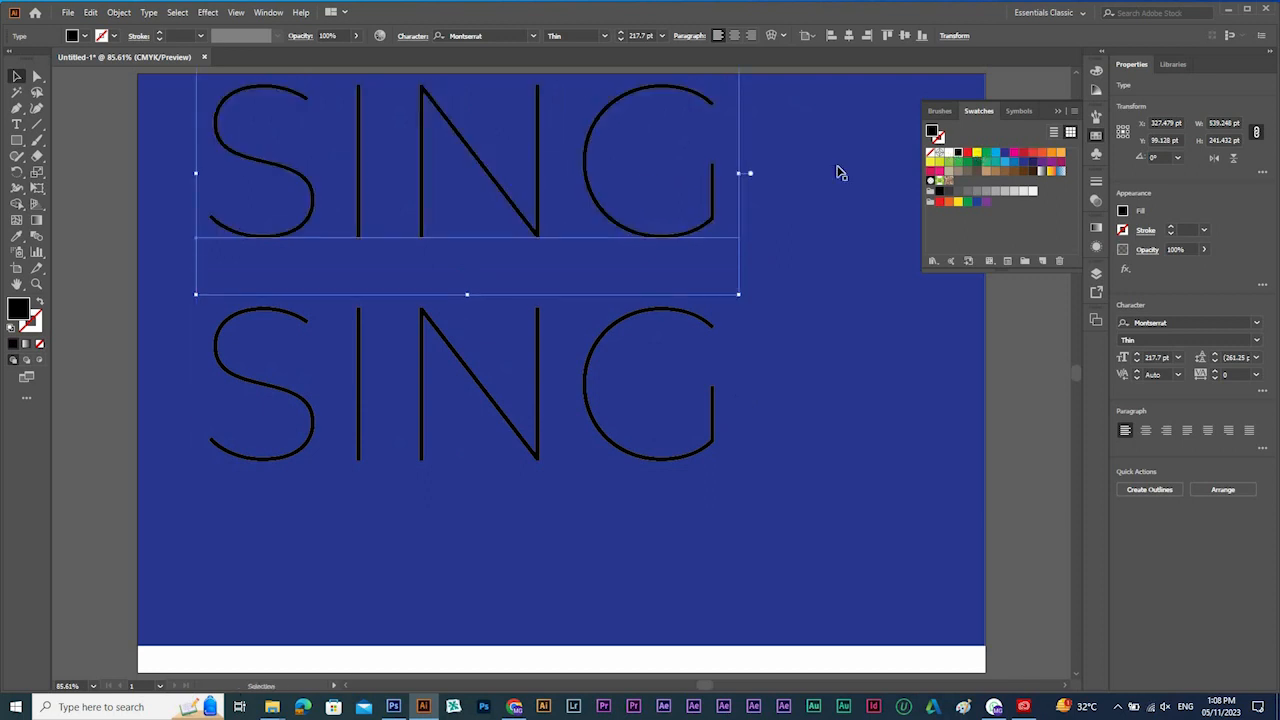
{"action": "left_click", "coordinate": [603, 37]}
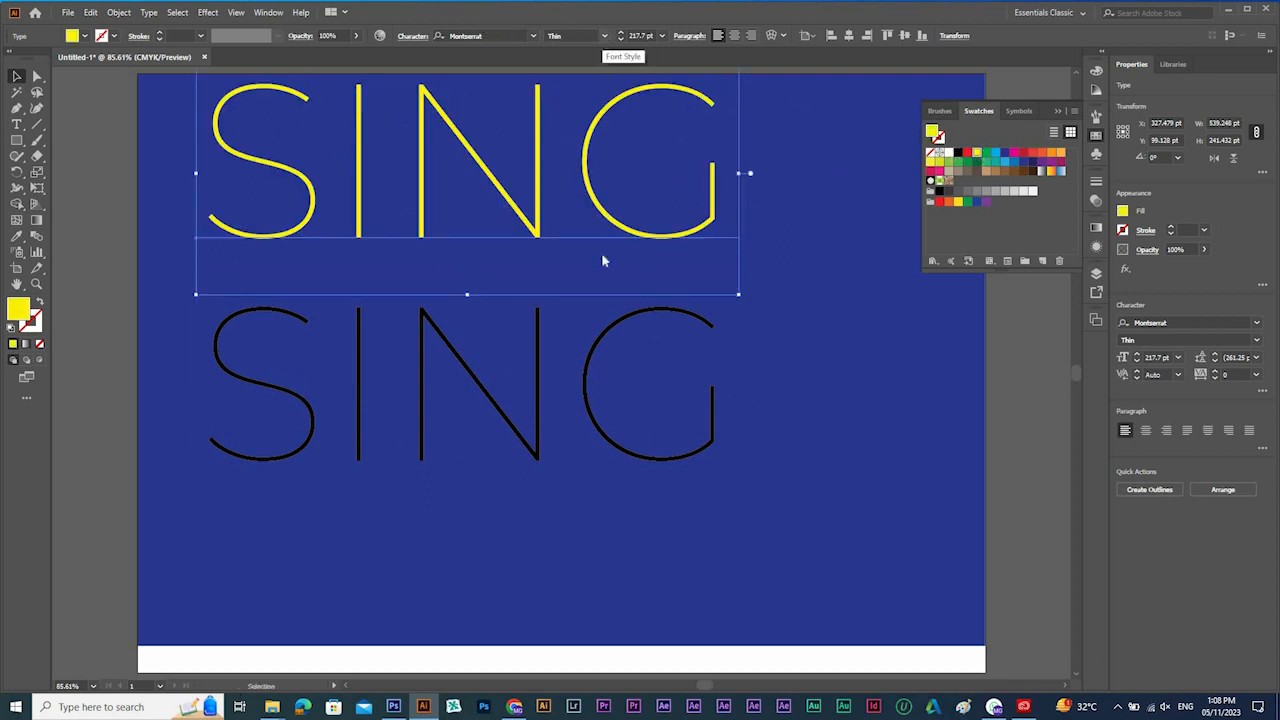
{"action": "left_click", "coordinate": [570, 285]}
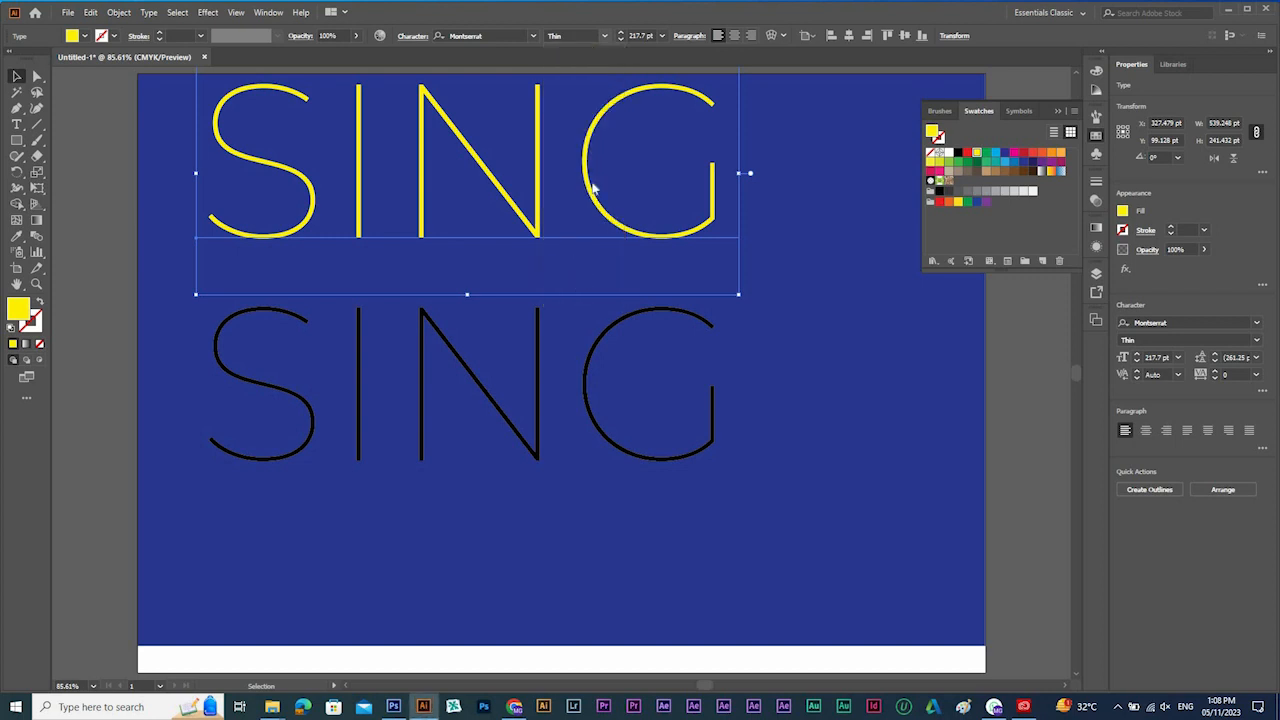
{"action": "left_click_drag", "start_coordinate": [598, 178], "coordinate": [589, 186]}
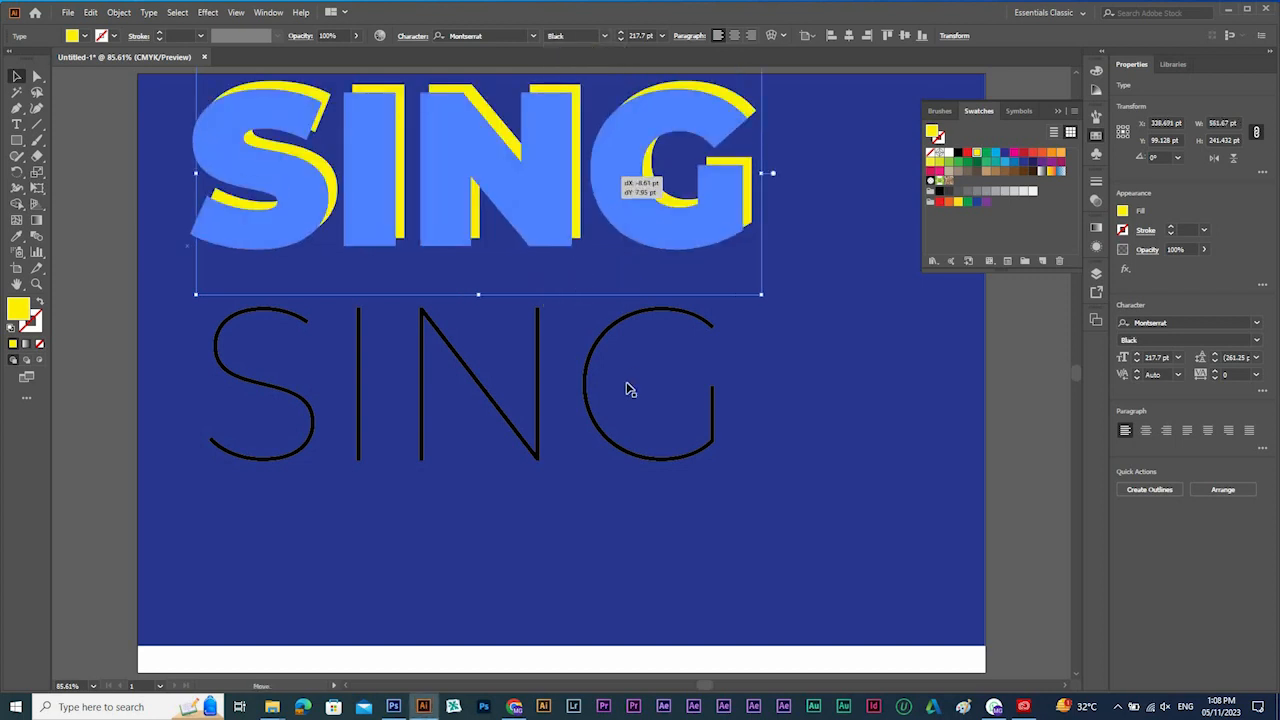
Try to place the thin black SING over the yellow SING and undo the move.
{"action": "left_click", "coordinate": [606, 393]}
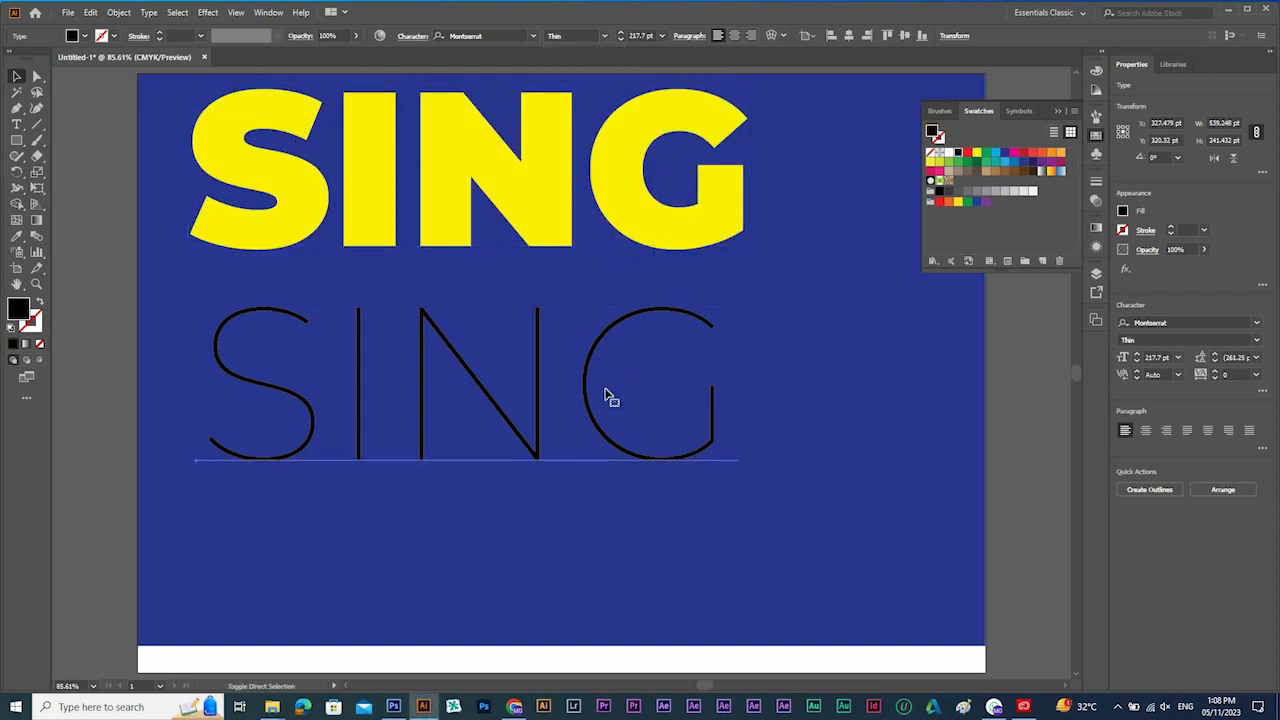
{"action": "left_click_drag", "start_coordinate": [608, 394], "coordinate": [610, 190]}
{"action": "key", "text": "ctrl+z"}
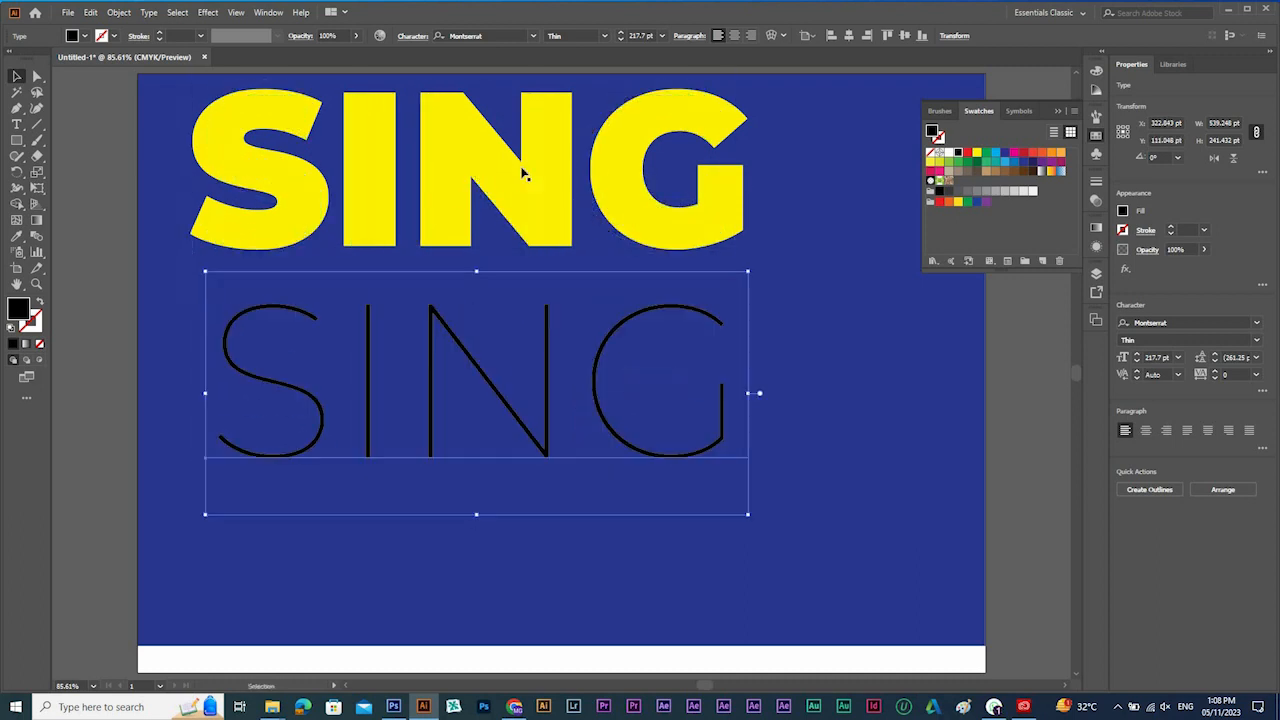
Start the Feather effect on the yellow SING text and preview it with a 12 pt radius.
{"action": "left_click", "coordinate": [546, 289]}
{"action": "scroll", "coordinate": [546, 289], "scroll_direction": "up", "scroll_amount": 2}
{"action": "left_click", "coordinate": [500, 288]}
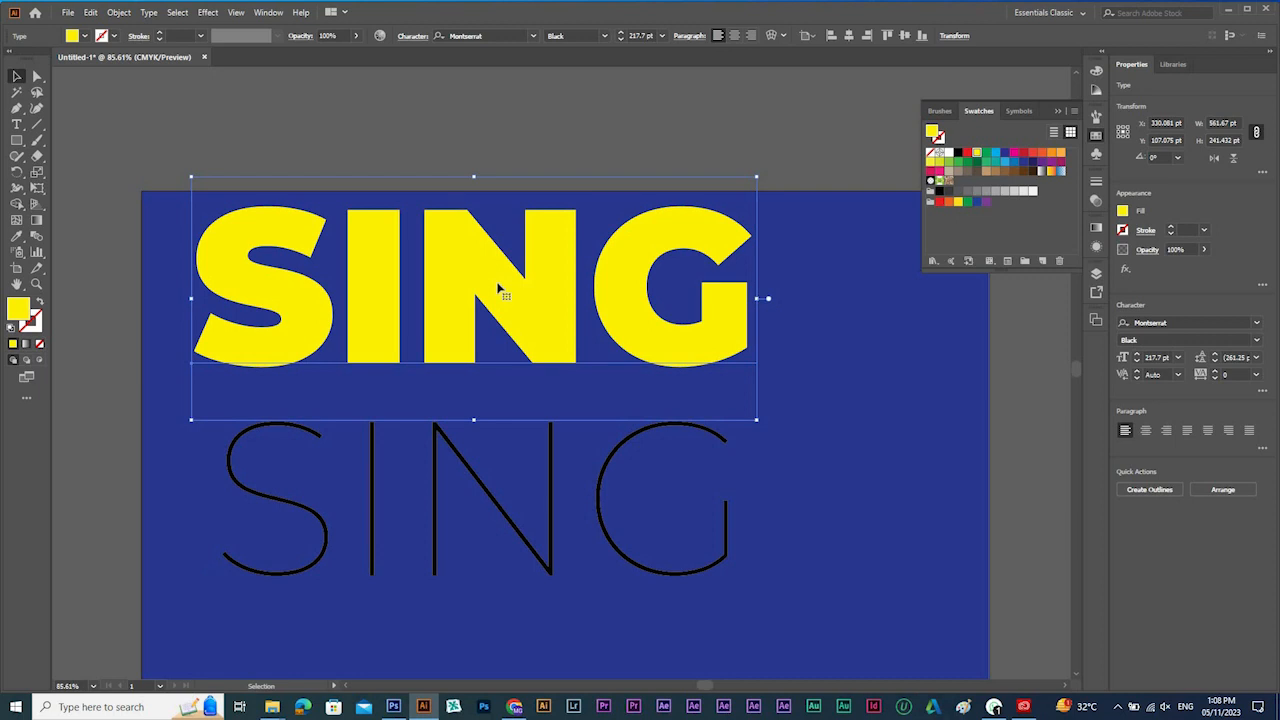
{"action": "left_click", "coordinate": [208, 12]}
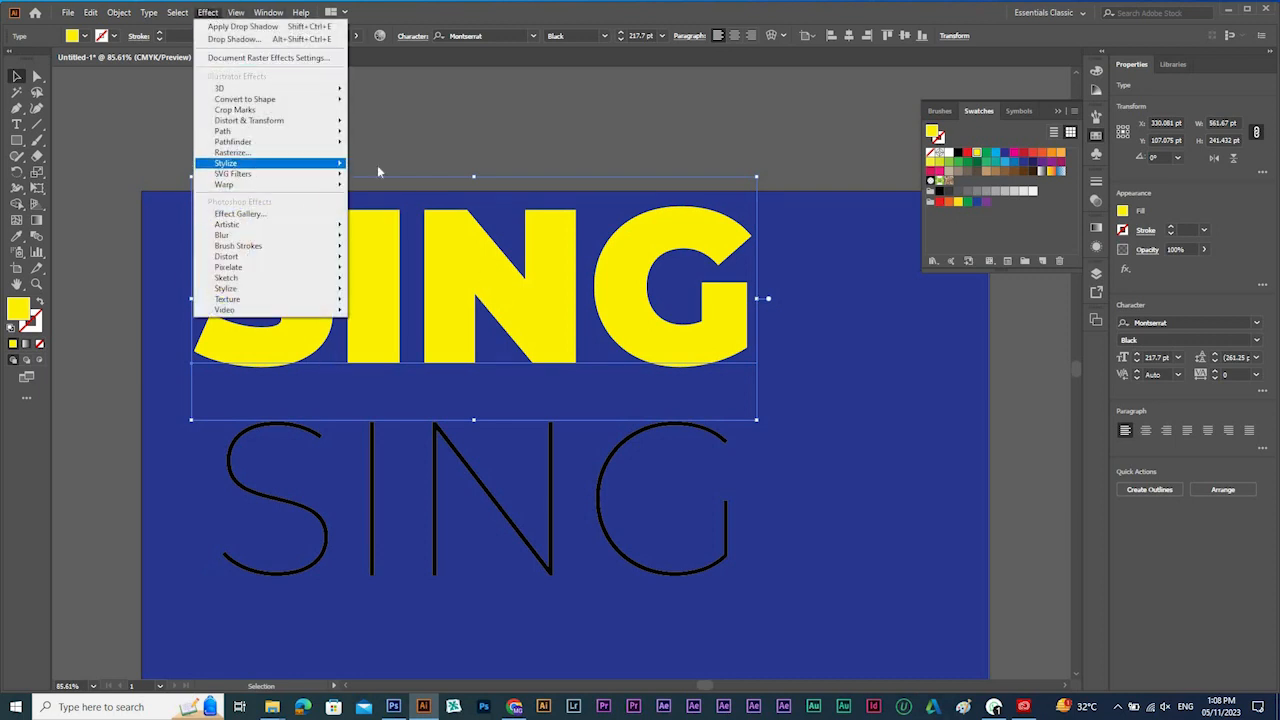
{"action": "mouse_move", "coordinate": [270, 163]}
{"action": "key", "text": "Return"}
{"action": "left_click", "coordinate": [924, 313]}
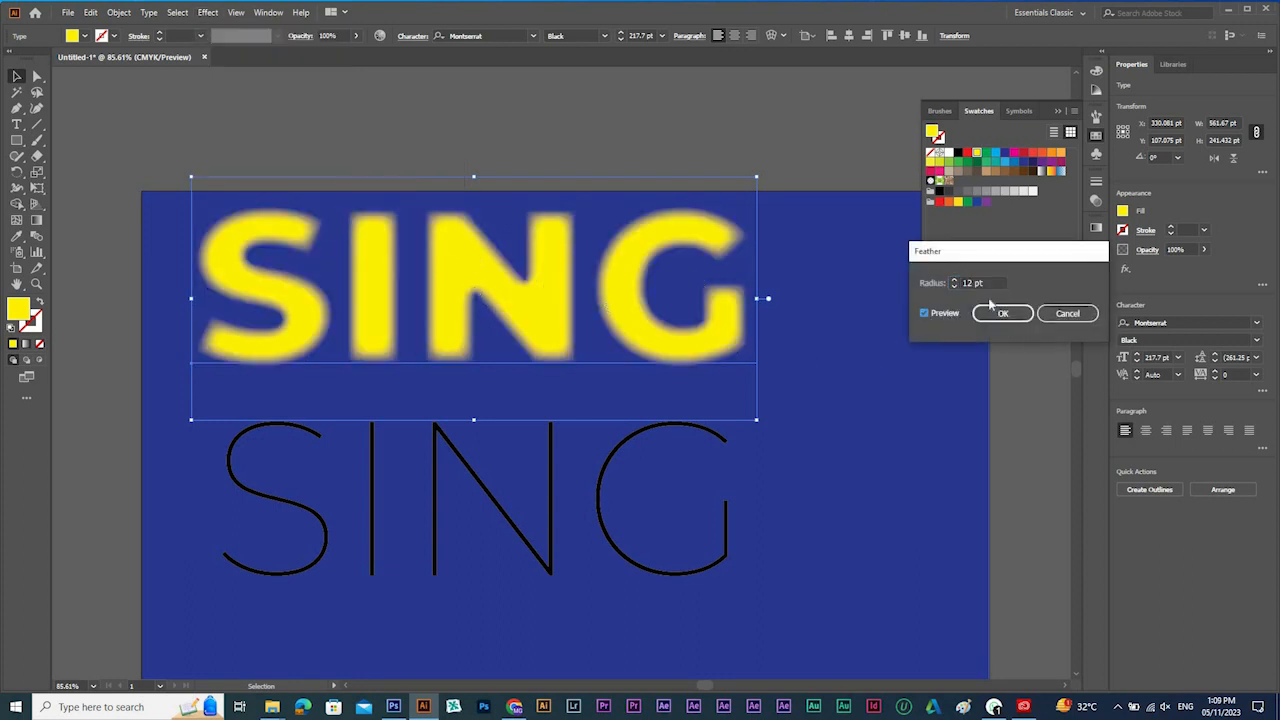
Try feather radii of 10, 19 and 20 pt on the yellow SING text and cancel the effect.
{"action": "left_click", "coordinate": [978, 282]}
{"action": "key", "text": "Down"}
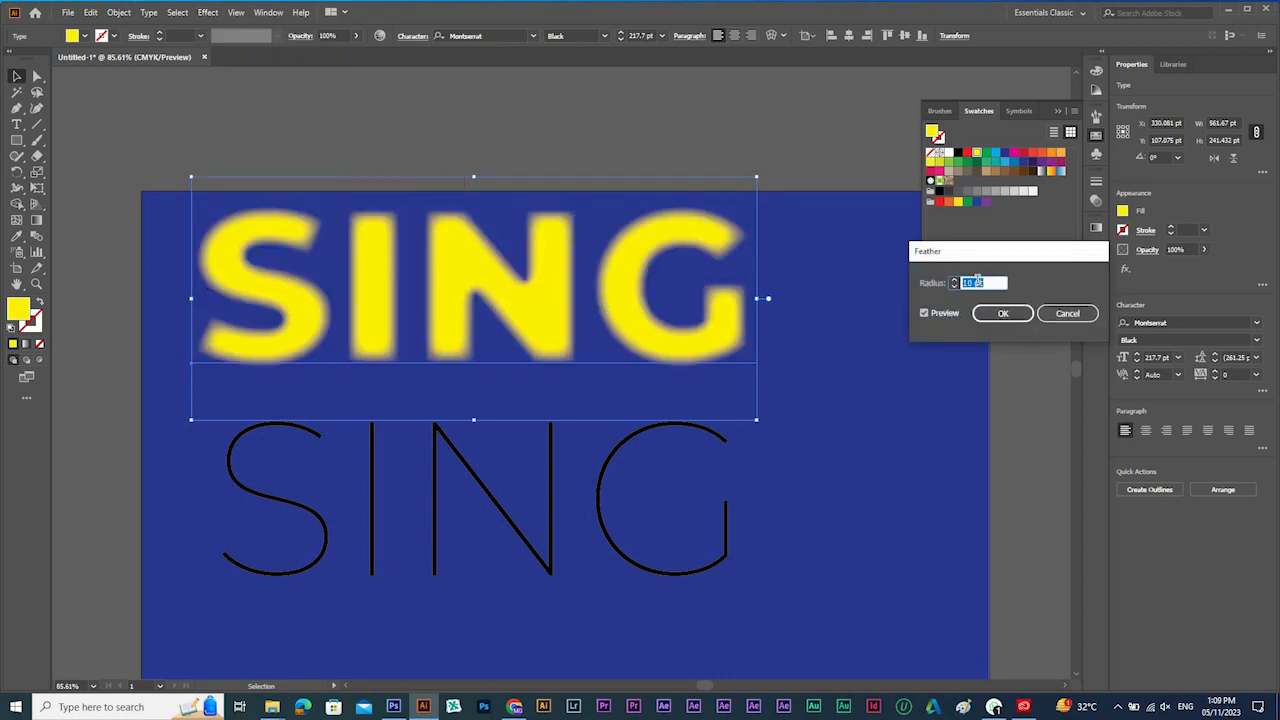
{"action": "key", "text": "Up"}
{"action": "key", "text": "Up"}
{"action": "key", "text": "Up"}
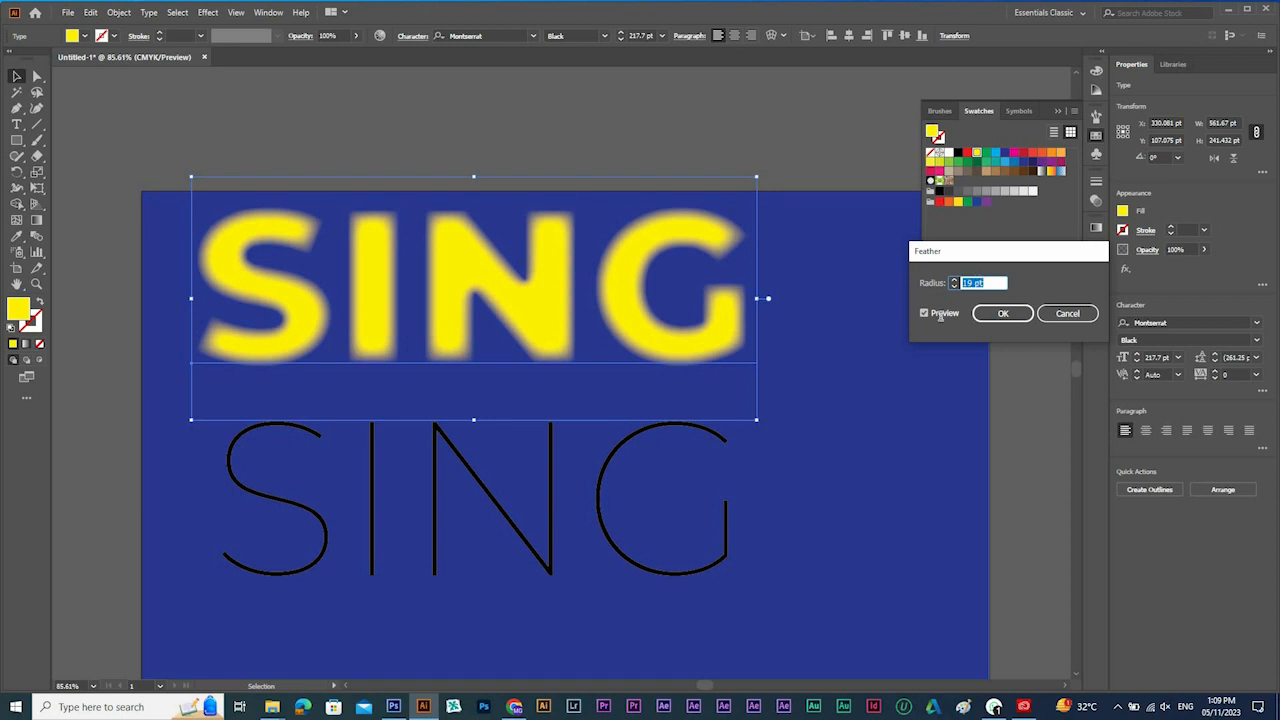
{"action": "key", "text": "Up"}
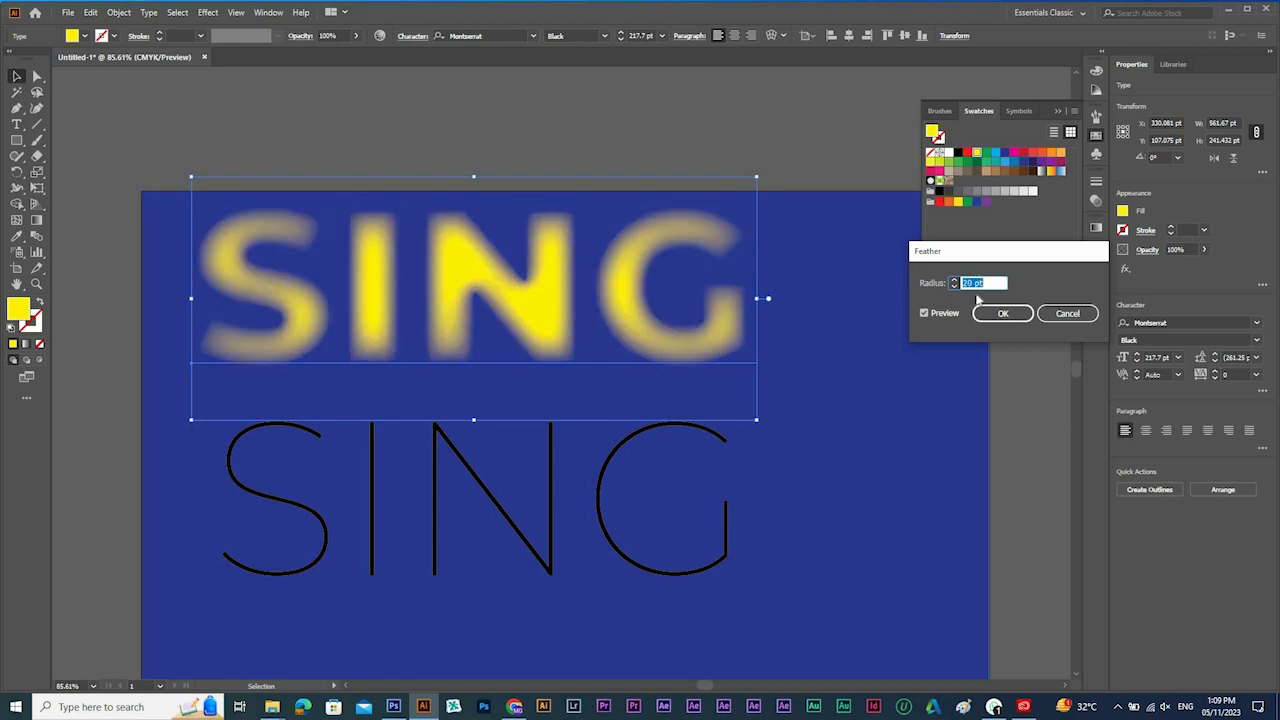
{"action": "left_click", "coordinate": [1057, 314]}
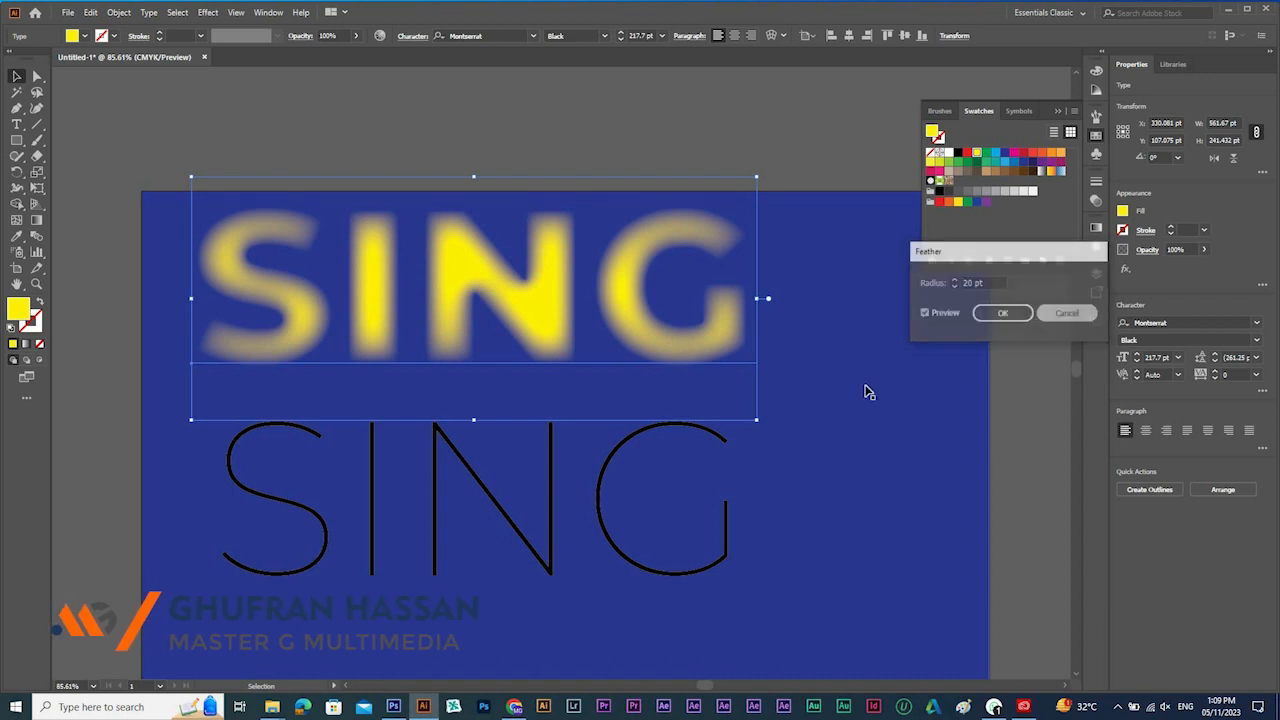
Draw a yellow circle about 126 pt wide above the artboard and add an overlapping dark green copy beside it.
{"action": "left_click", "coordinate": [18, 131]}
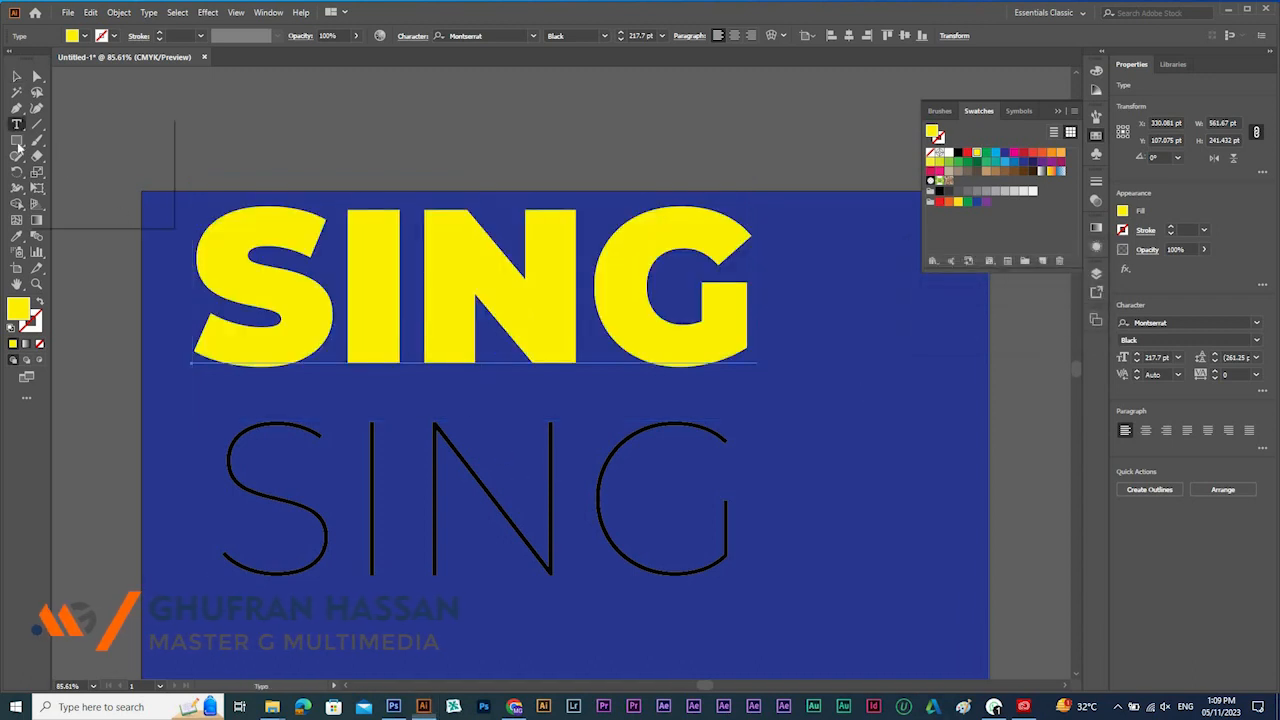
{"action": "left_click", "coordinate": [18, 142]}
{"action": "left_click", "coordinate": [125, 172]}
{"action": "key", "text": "space"}
{"action": "left_click_drag", "start_coordinate": [445, 420], "coordinate": [458, 700]}
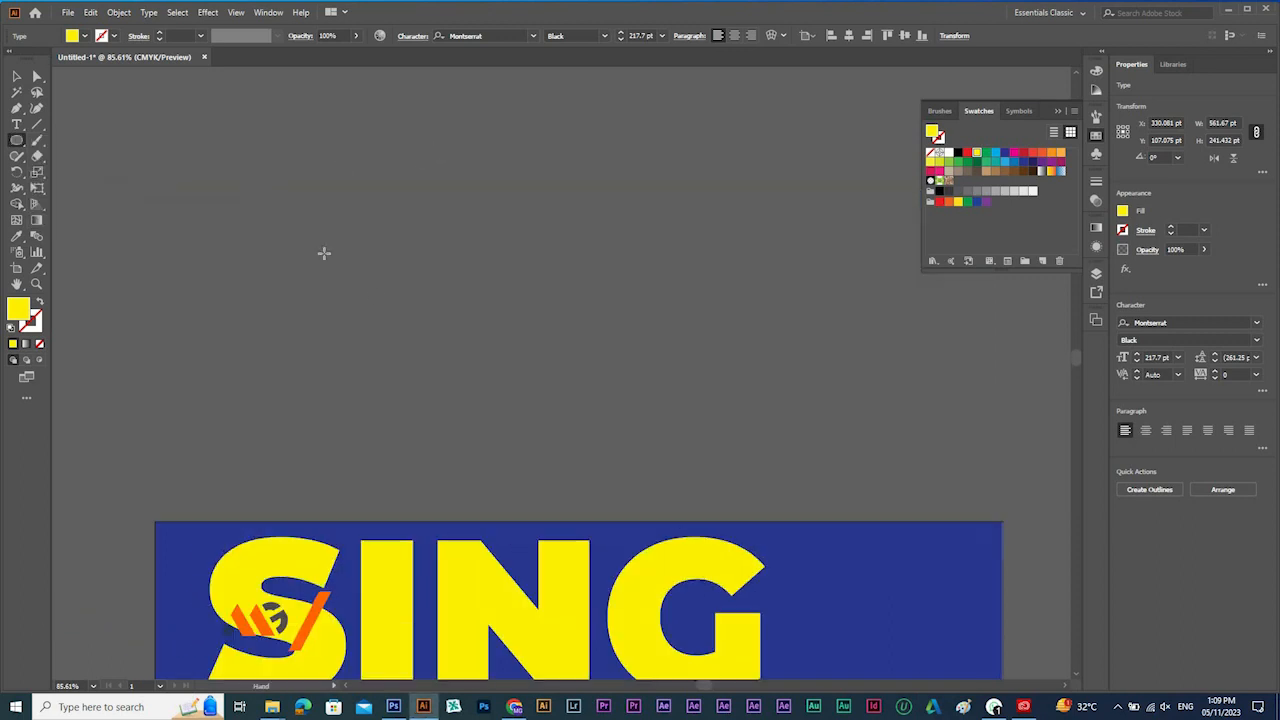
{"action": "left_click_drag", "start_coordinate": [323, 254], "coordinate": [386, 303]}
{"action": "key", "text": "v"}
{"action": "left_click_drag", "start_coordinate": [390, 256], "coordinate": [470, 256]}
{"action": "left_click", "coordinate": [977, 161]}
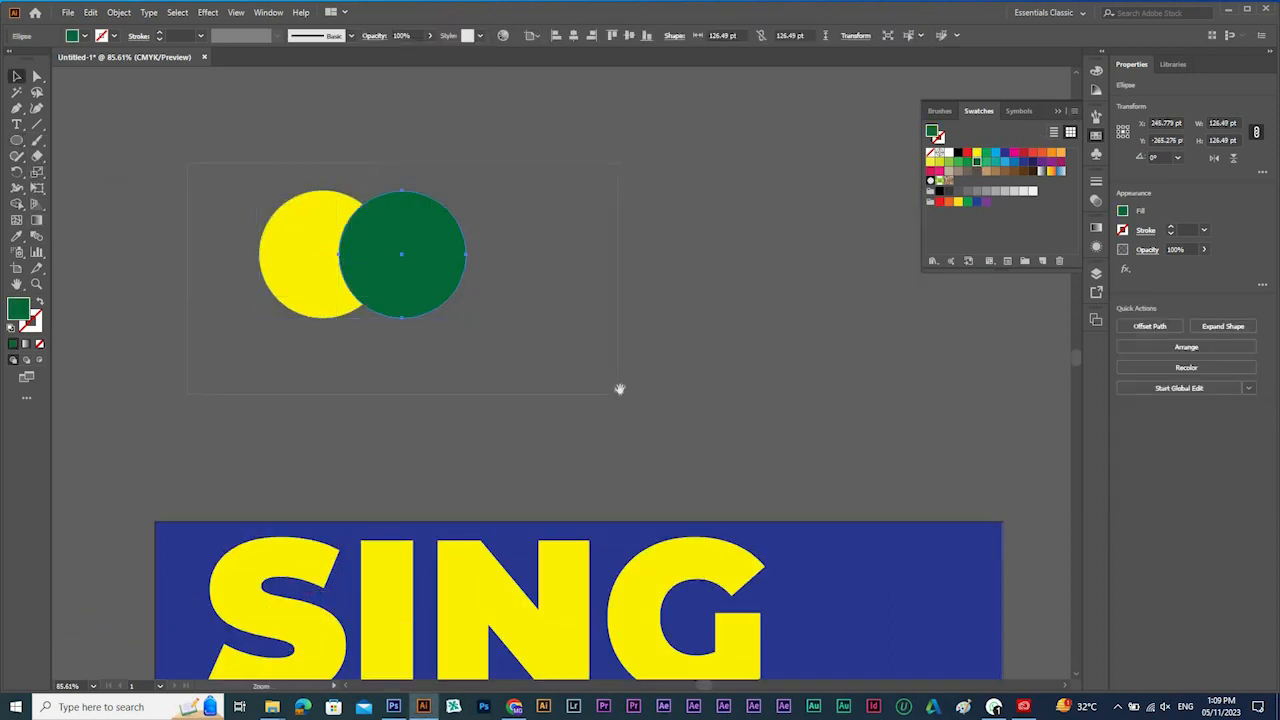
Apply the Feather effect with a radius of 50 pt to both the yellow and green circles.
{"action": "scroll", "coordinate": [594, 280], "scroll_direction": "up", "scroll_amount": 3}
{"action": "left_click_drag", "start_coordinate": [274, 187], "coordinate": [610, 354]}
{"action": "left_click", "coordinate": [208, 12]}
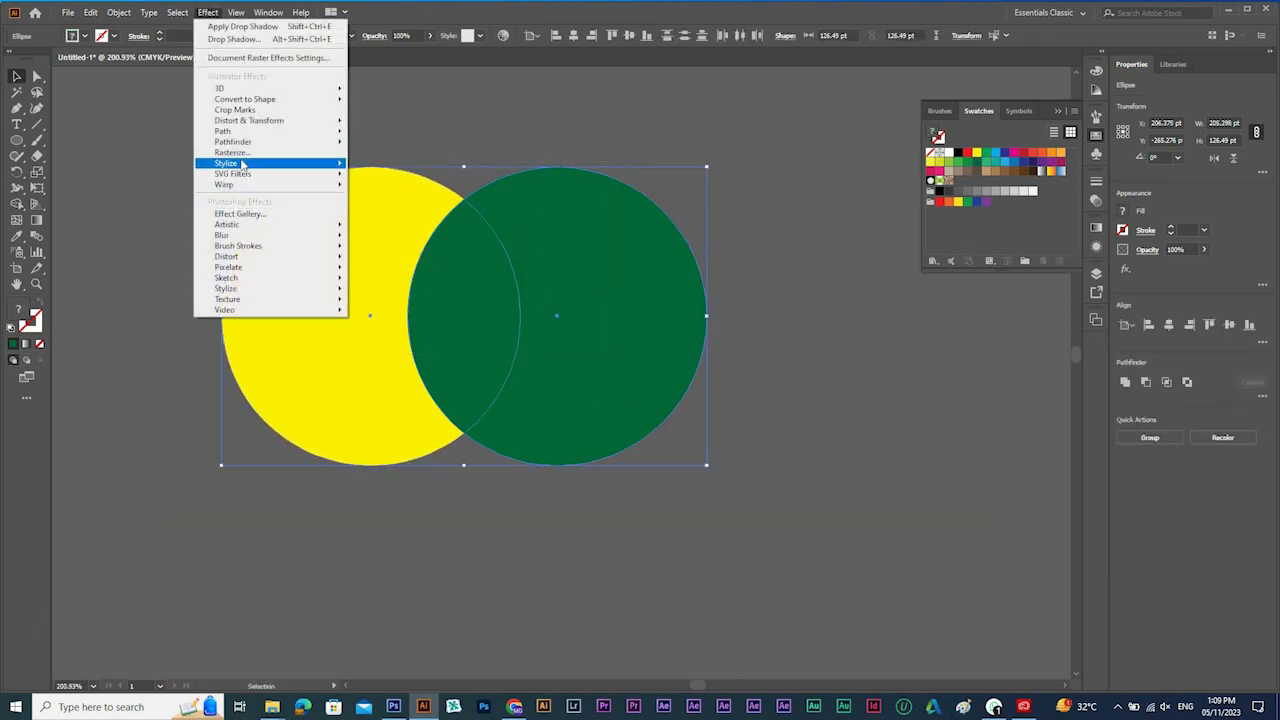
{"action": "mouse_move", "coordinate": [300, 163]}
{"action": "left_click", "coordinate": [400, 180]}
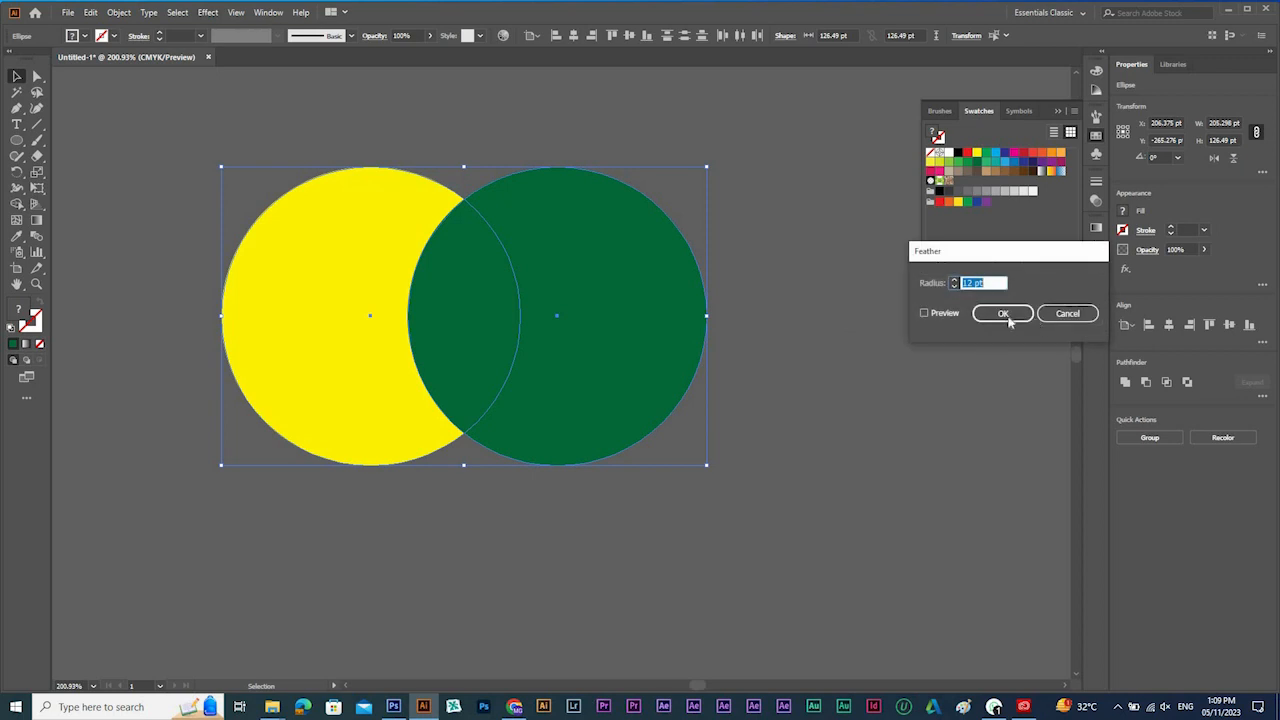
{"action": "left_click", "coordinate": [946, 313]}
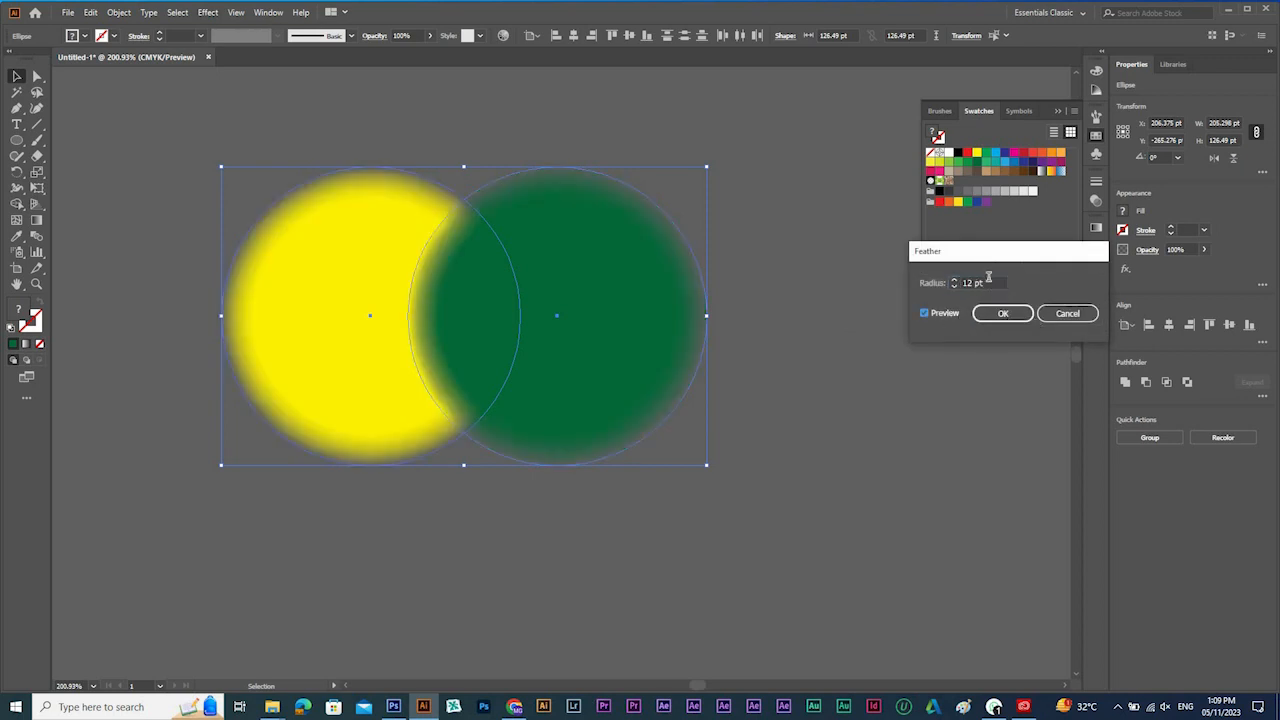
{"action": "left_click", "coordinate": [919, 287]}
{"action": "type", "text": "50"}
{"action": "left_click", "coordinate": [1003, 313]}
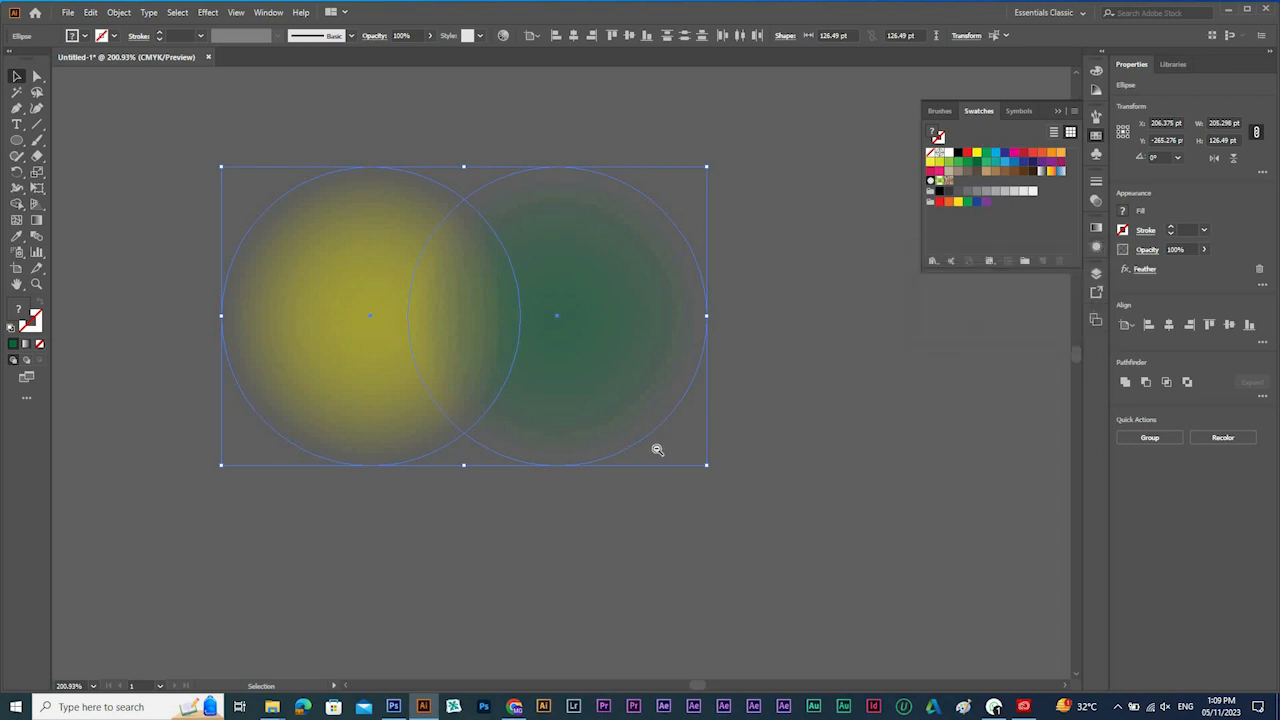
Enlarge the feathered circles to about 210 pt each, placing the yellow one beside the yellow SING and the green one off the artboard.
{"action": "key", "text": "ctrl+1"}
{"action": "left_click", "coordinate": [569, 374], "text": "ctrl+alt"}
{"action": "left_click_drag", "start_coordinate": [503, 305], "coordinate": [901, 442]}
{"action": "left_click", "coordinate": [928, 388]}
{"action": "left_click_drag", "start_coordinate": [869, 353], "coordinate": [1042, 516]}
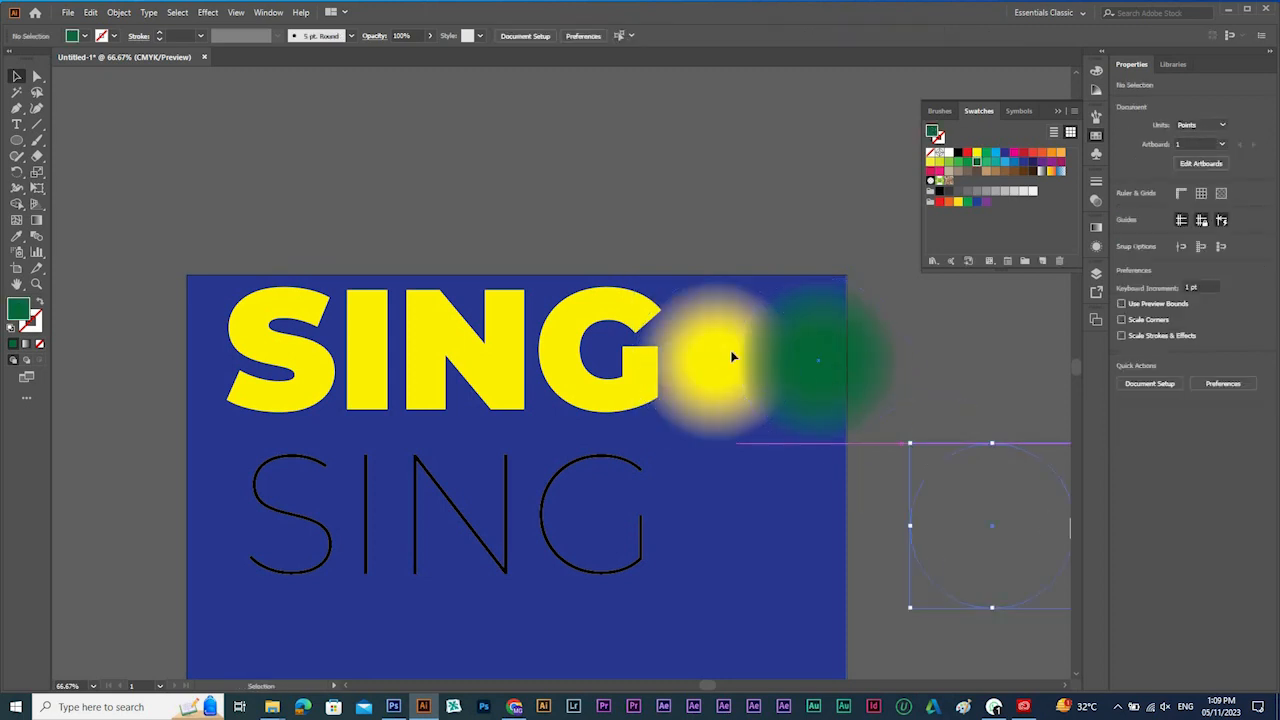
{"action": "left_click_drag", "start_coordinate": [735, 350], "coordinate": [767, 388]}
Move the yellow feathered circle across the artboard's edge and set its blending mode to Darken.
{"action": "left_click", "coordinate": [1096, 200]}
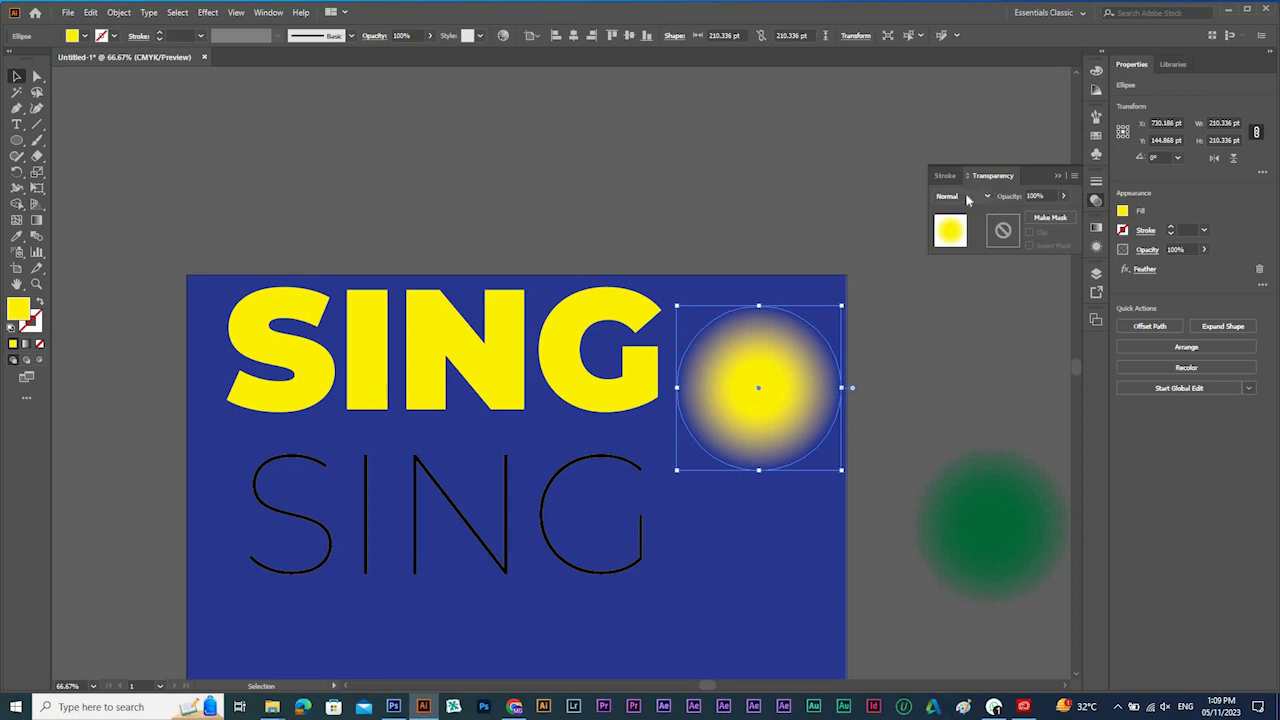
{"action": "left_click", "coordinate": [967, 199]}
{"action": "left_click", "coordinate": [951, 325]}
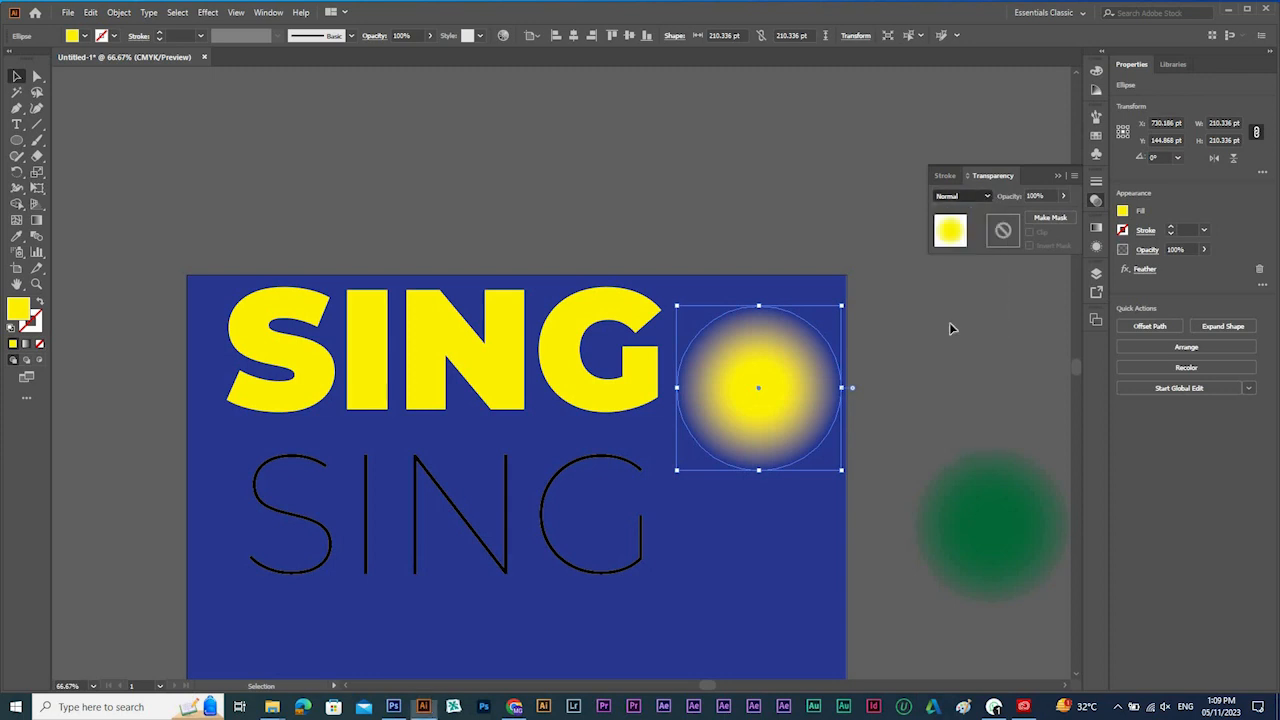
{"action": "left_click_drag", "start_coordinate": [841, 372], "coordinate": [900, 379]}
{"action": "left_click", "coordinate": [967, 197]}
{"action": "left_click", "coordinate": [962, 207]}
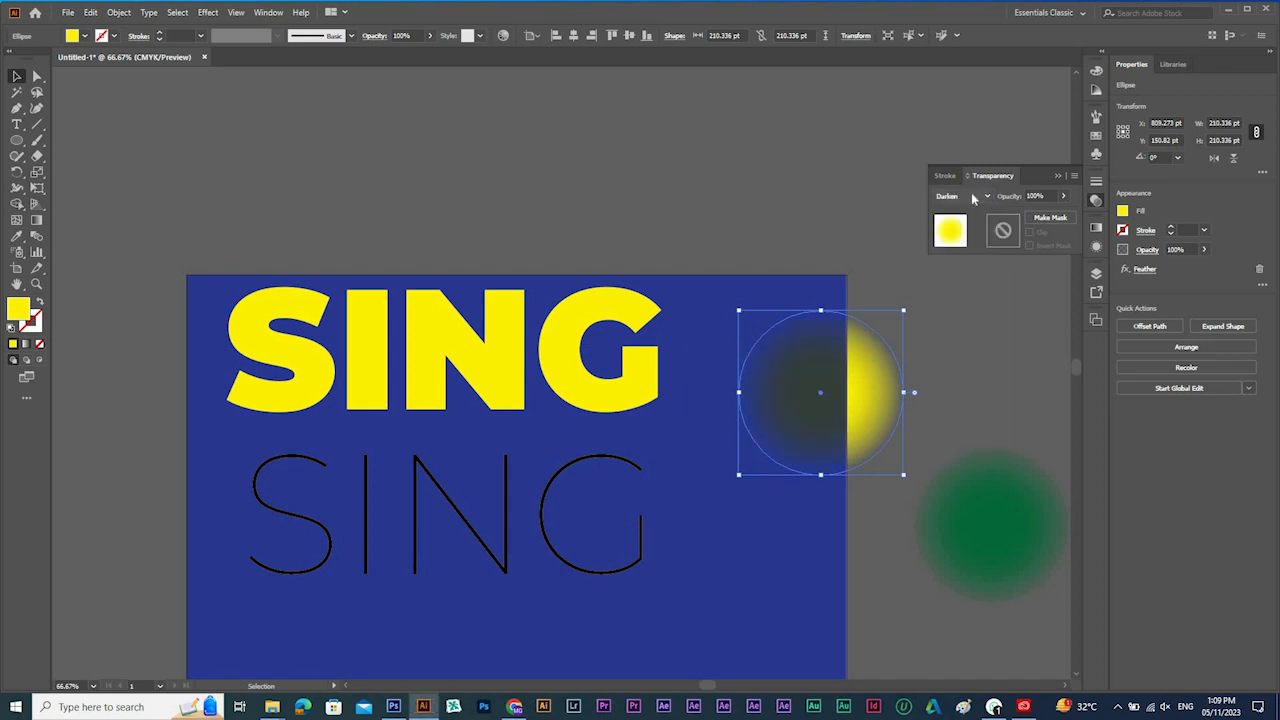
Try the Lighten blending mode on the yellow circle and switch it to Difference.
{"action": "left_click", "coordinate": [971, 196]}
{"action": "left_click", "coordinate": [955, 288]}
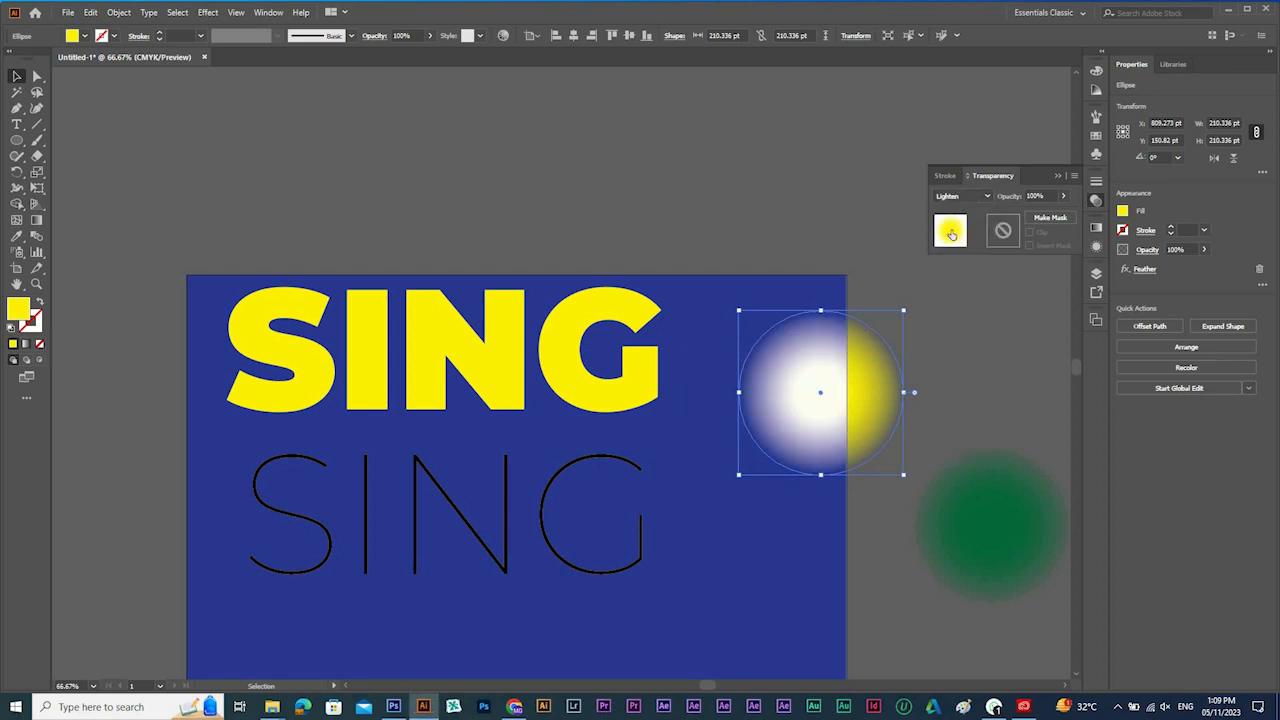
{"action": "left_click", "coordinate": [965, 200]}
{"action": "left_click", "coordinate": [818, 350]}
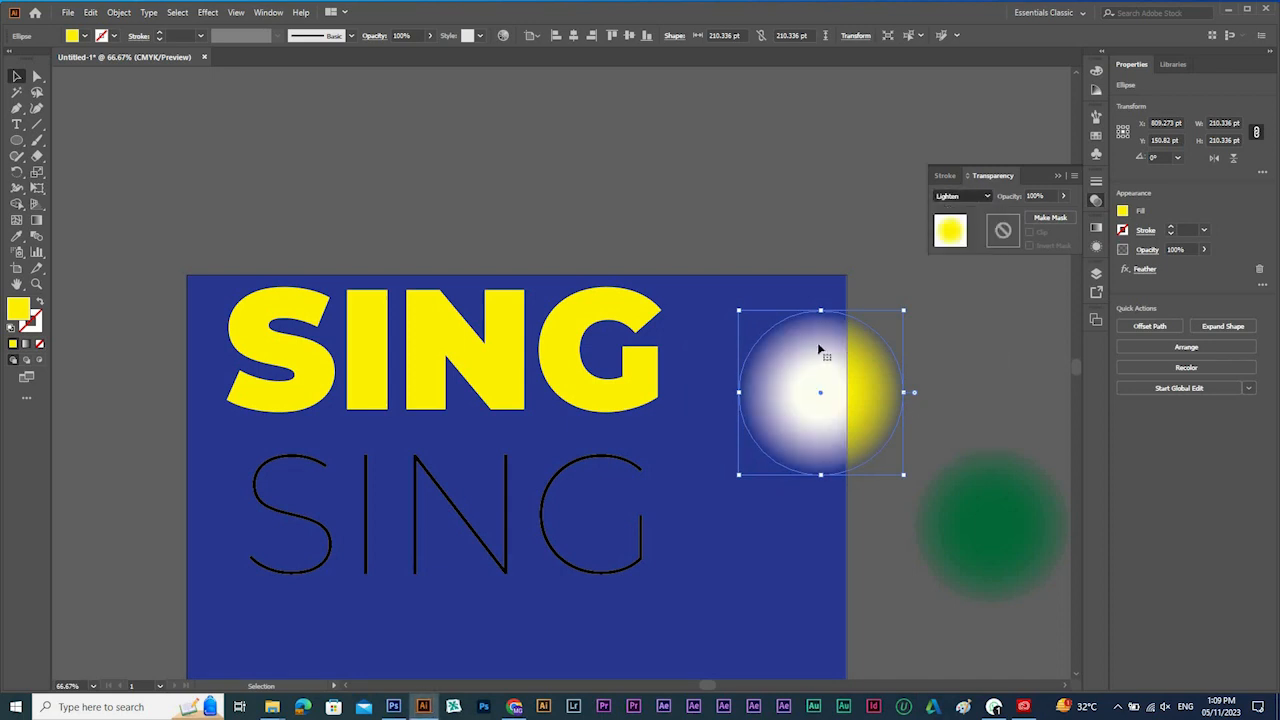
Move the yellow circle further off the artboard and delete both feathered circles.
{"action": "left_click_drag", "start_coordinate": [862, 389], "coordinate": [666, 284]}
{"action": "key", "text": "space"}
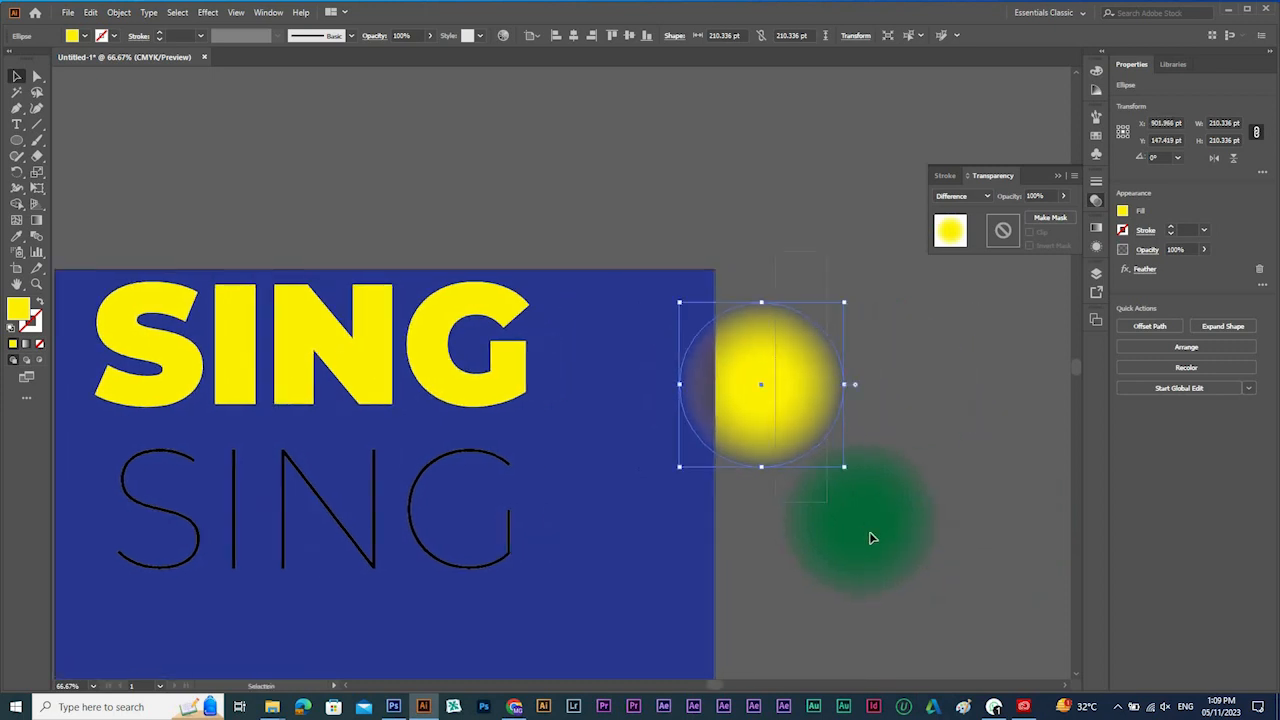
{"action": "left_click", "coordinate": [870, 538], "text": "shift"}
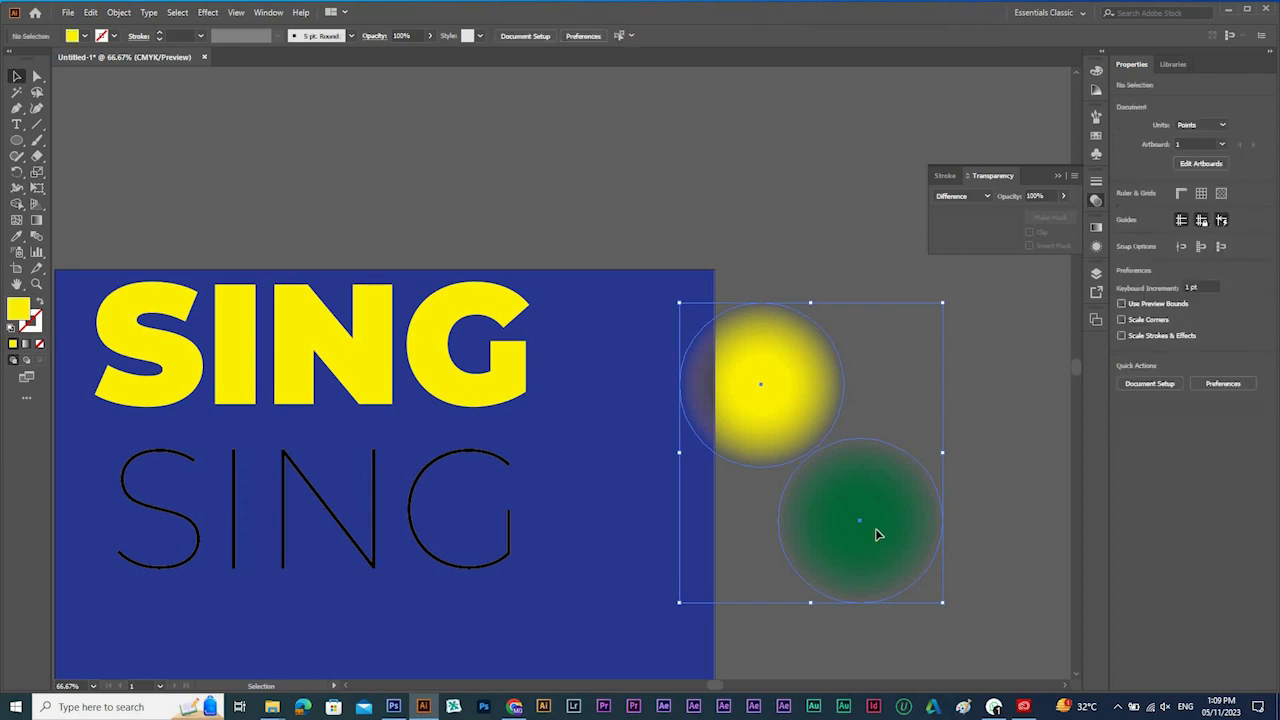
{"action": "key", "text": "Delete"}
Move the thin SING down toward the artboard's lower edge and reposition the yellow SING in the space above it.
{"action": "left_click", "coordinate": [208, 12]}
{"action": "mouse_move", "coordinate": [240, 163]}
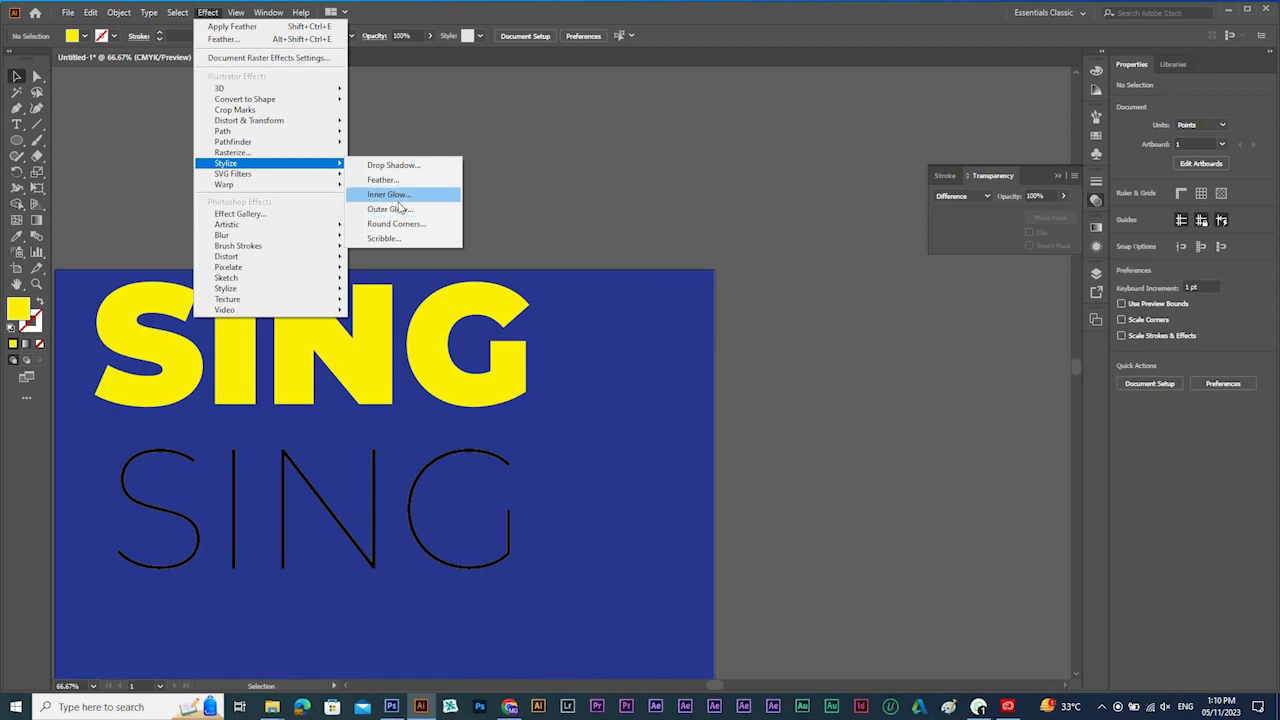
{"action": "left_click", "coordinate": [484, 376]}
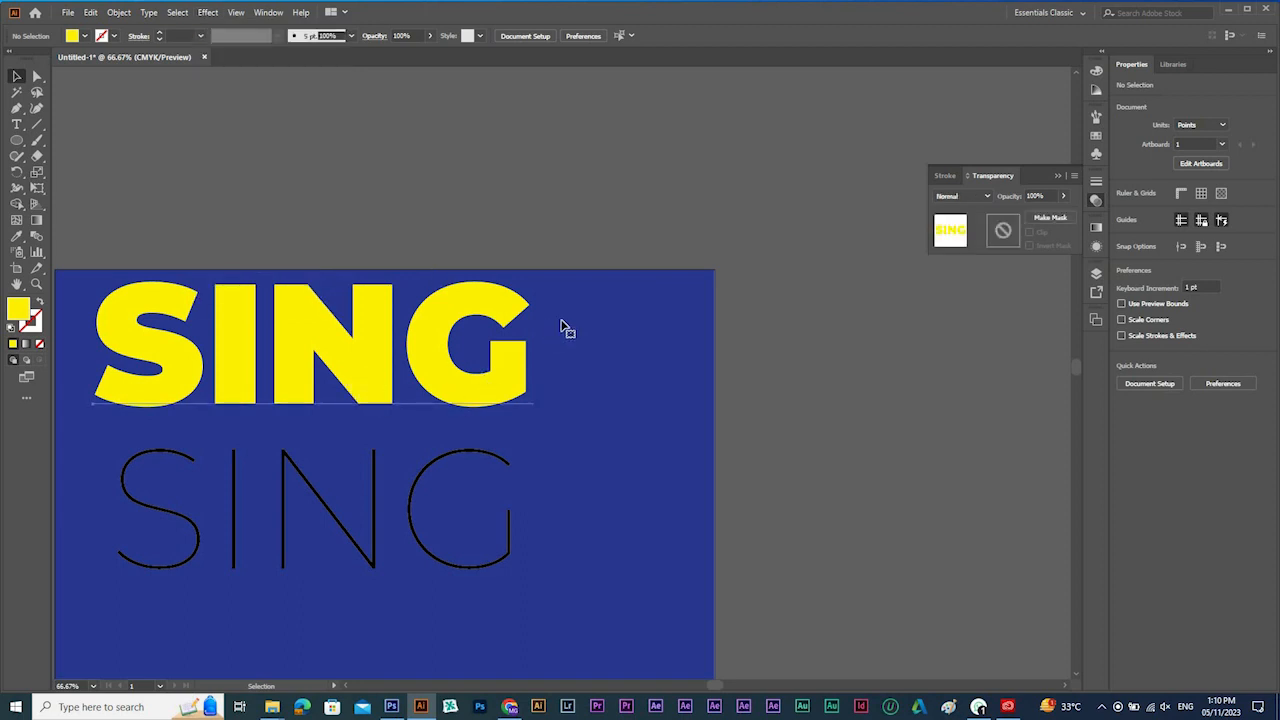
{"action": "left_click_drag", "start_coordinate": [525, 366], "coordinate": [626, 178]}
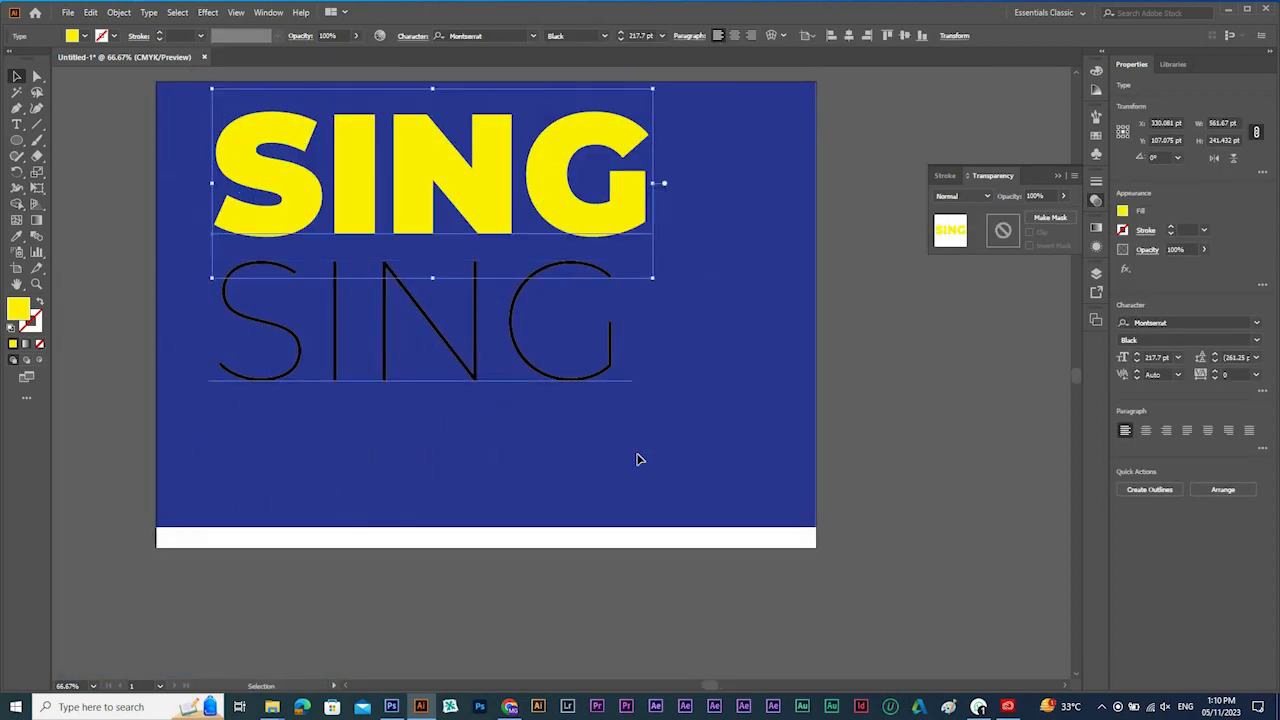
{"action": "left_click_drag", "start_coordinate": [607, 354], "coordinate": [737, 509]}
{"action": "left_click_drag", "start_coordinate": [573, 122], "coordinate": [608, 195]}
{"action": "left_click_drag", "start_coordinate": [176, 184], "coordinate": [830, 384]}
Recolor the yellow SING text dark red and move it slightly lower on the artboard.
{"action": "left_click", "coordinate": [1098, 140]}
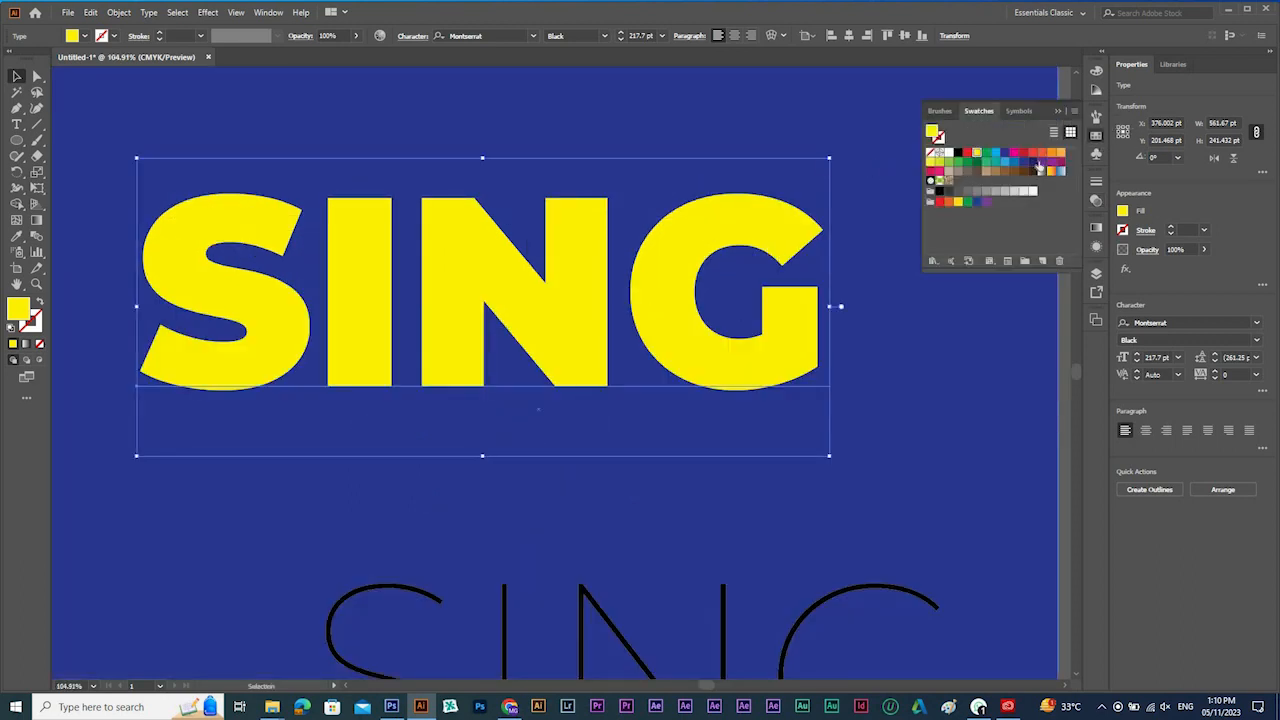
{"action": "left_click", "coordinate": [1024, 153]}
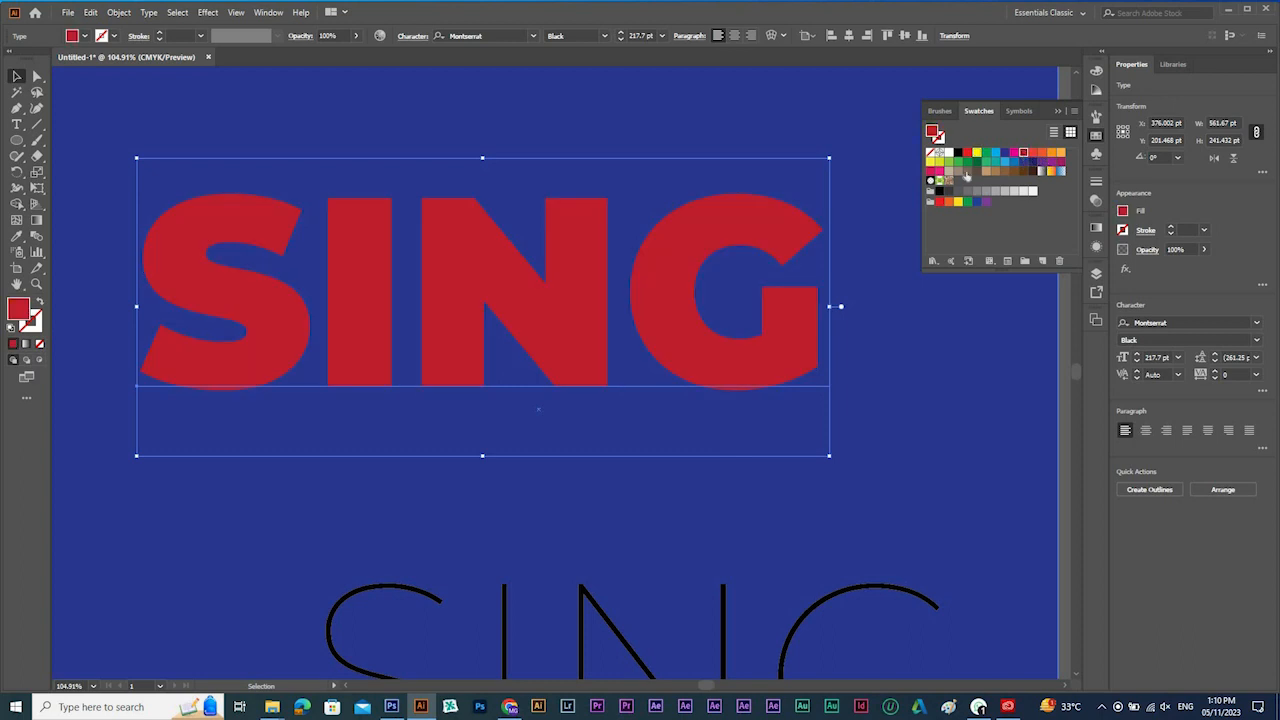
{"action": "scroll", "coordinate": [523, 206], "scroll_direction": "up", "scroll_amount": 1}
{"action": "left_click_drag", "start_coordinate": [533, 347], "coordinate": [536, 370]}
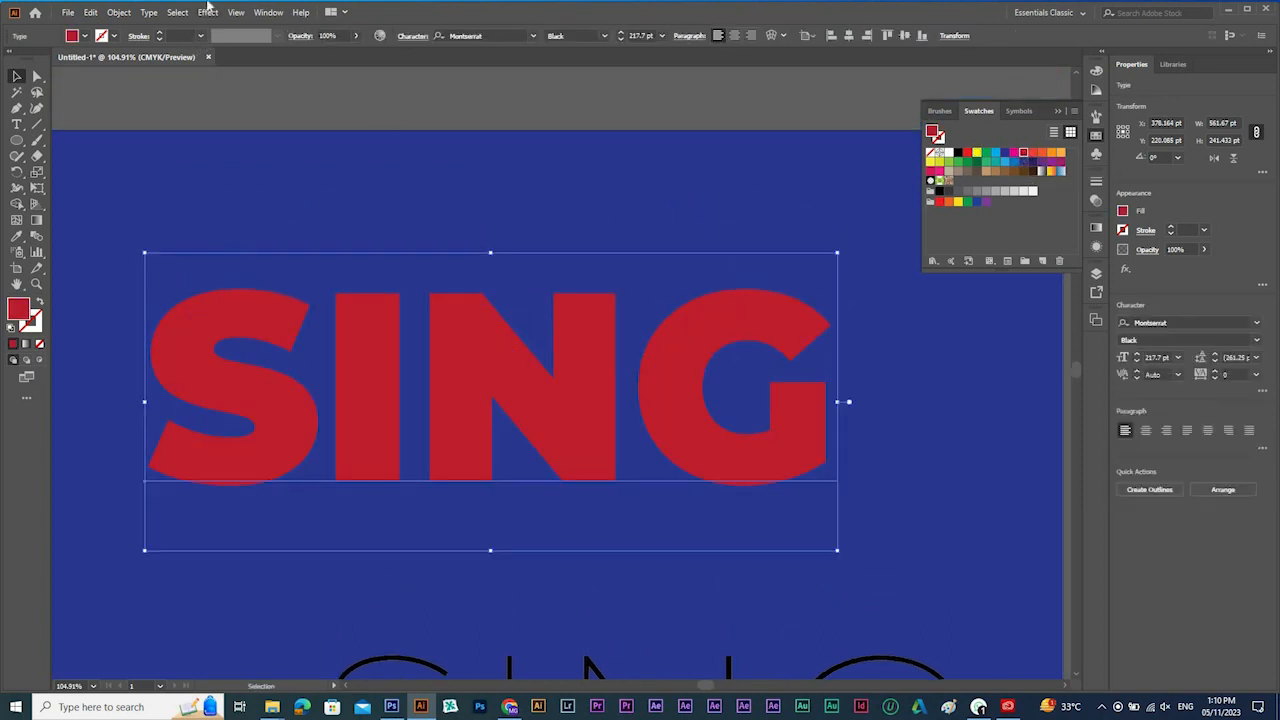
Try a previewed Inner Glow on the red SING text, raising the edge glow's blur to 9 pt.
{"action": "left_click", "coordinate": [207, 13]}
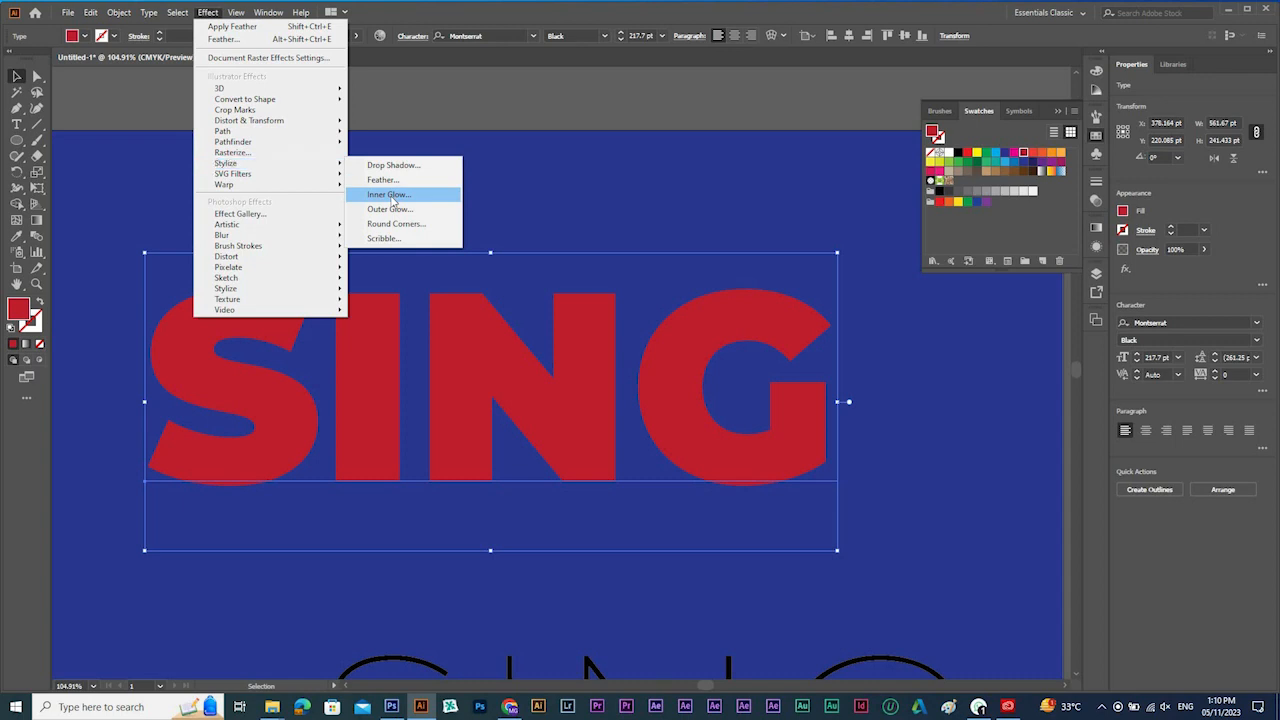
{"action": "left_click", "coordinate": [390, 196]}
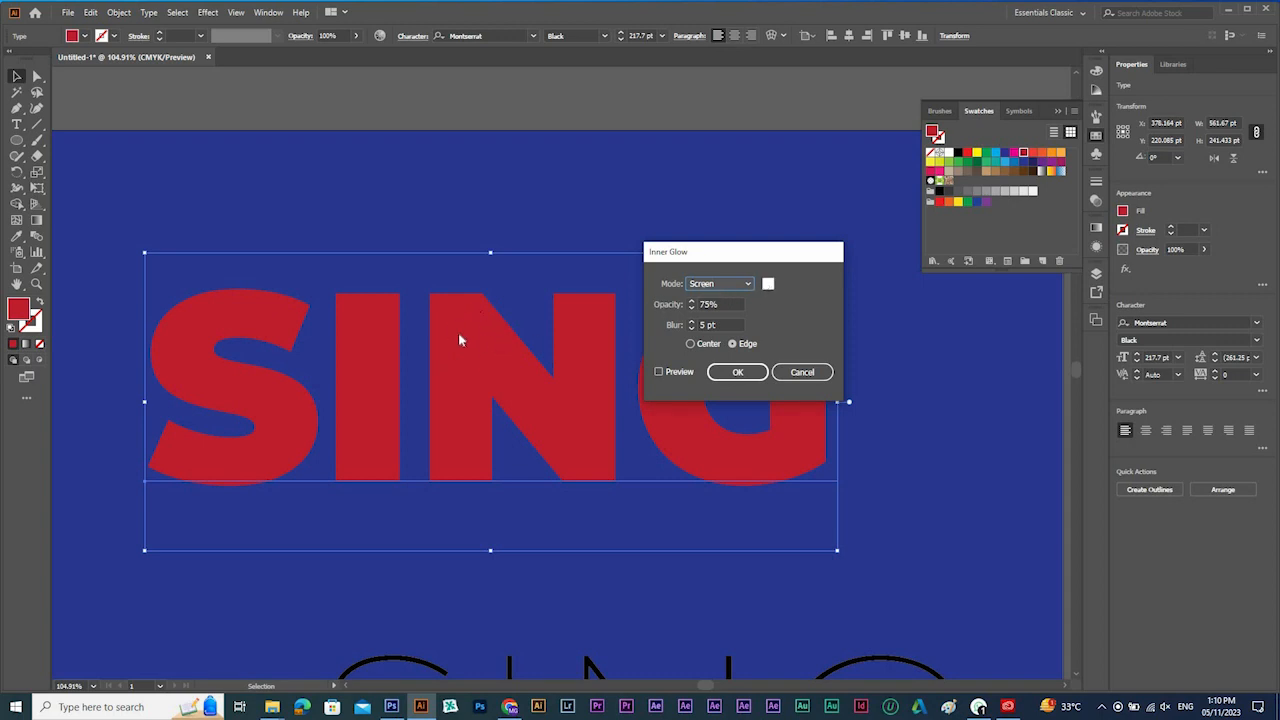
{"action": "left_click", "coordinate": [659, 372]}
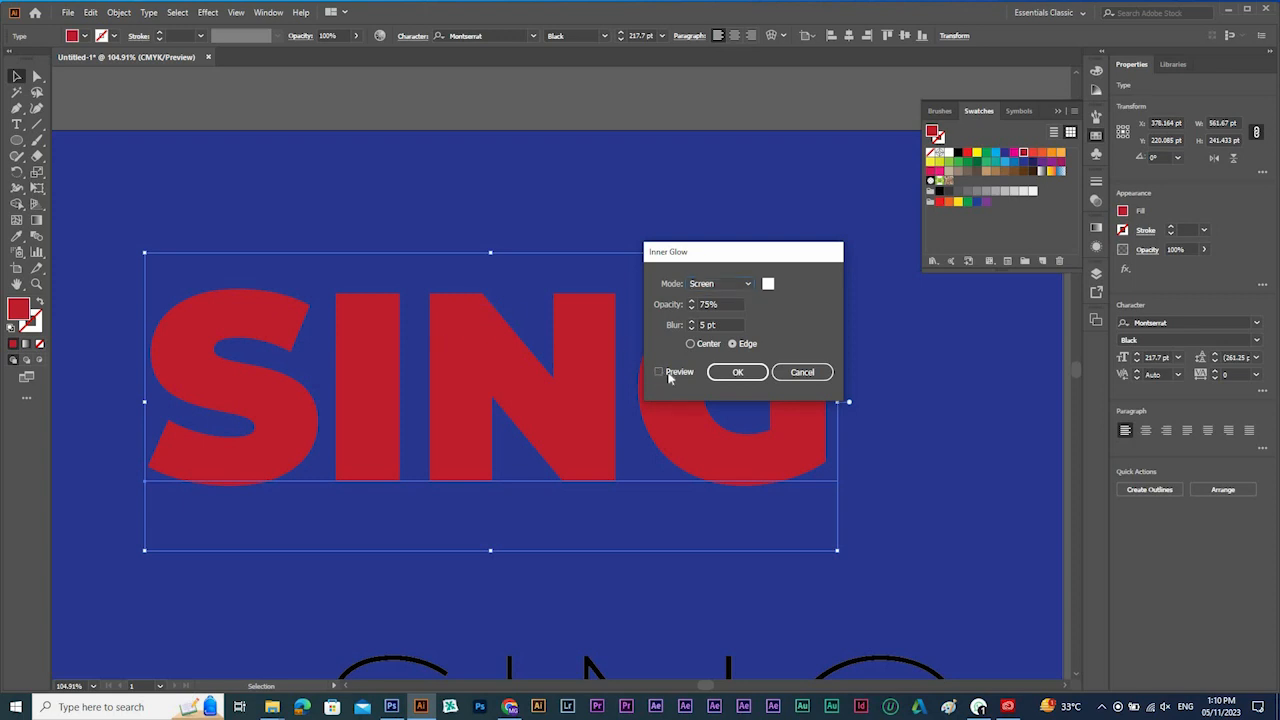
{"action": "left_click", "coordinate": [725, 304]}
{"action": "left_click", "coordinate": [721, 321]}
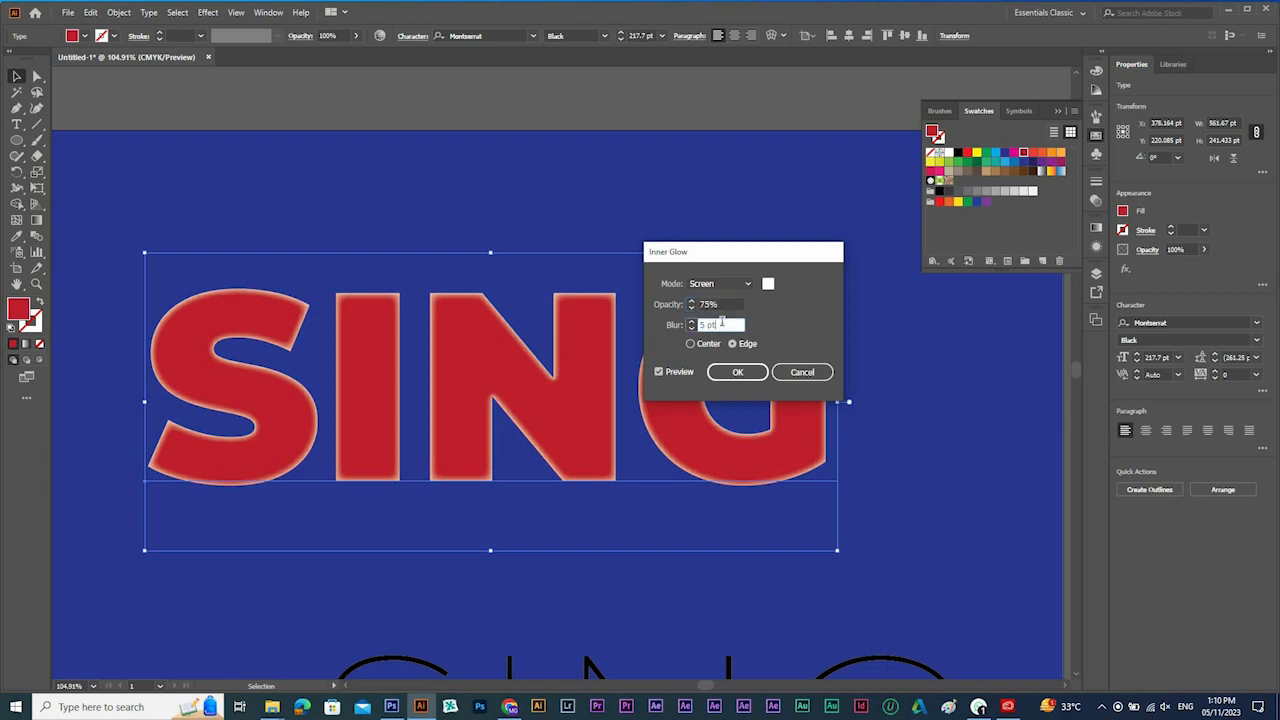
{"action": "key", "text": "Up"}
{"action": "key", "text": "Up"}
{"action": "key", "text": "Up"}
{"action": "key", "text": "Up"}
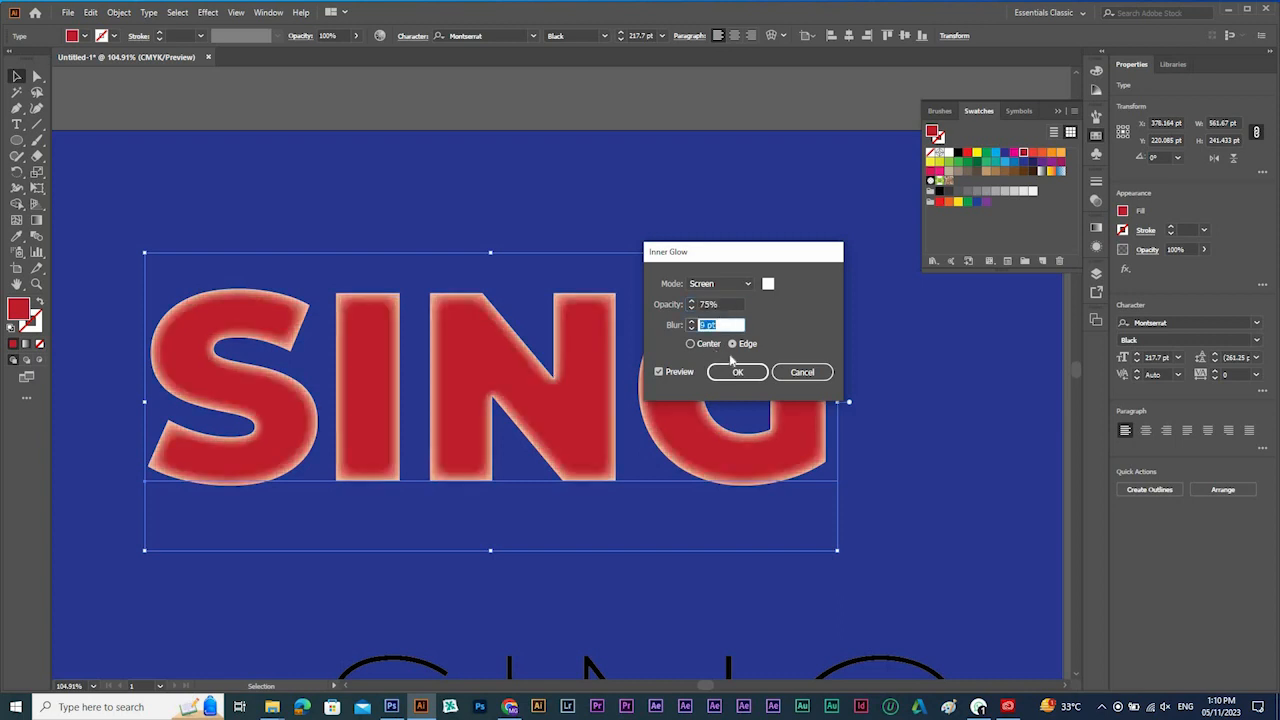
Try the inner glow from the center with a 17 pt blur and 78% opacity.
{"action": "left_click", "coordinate": [692, 343]}
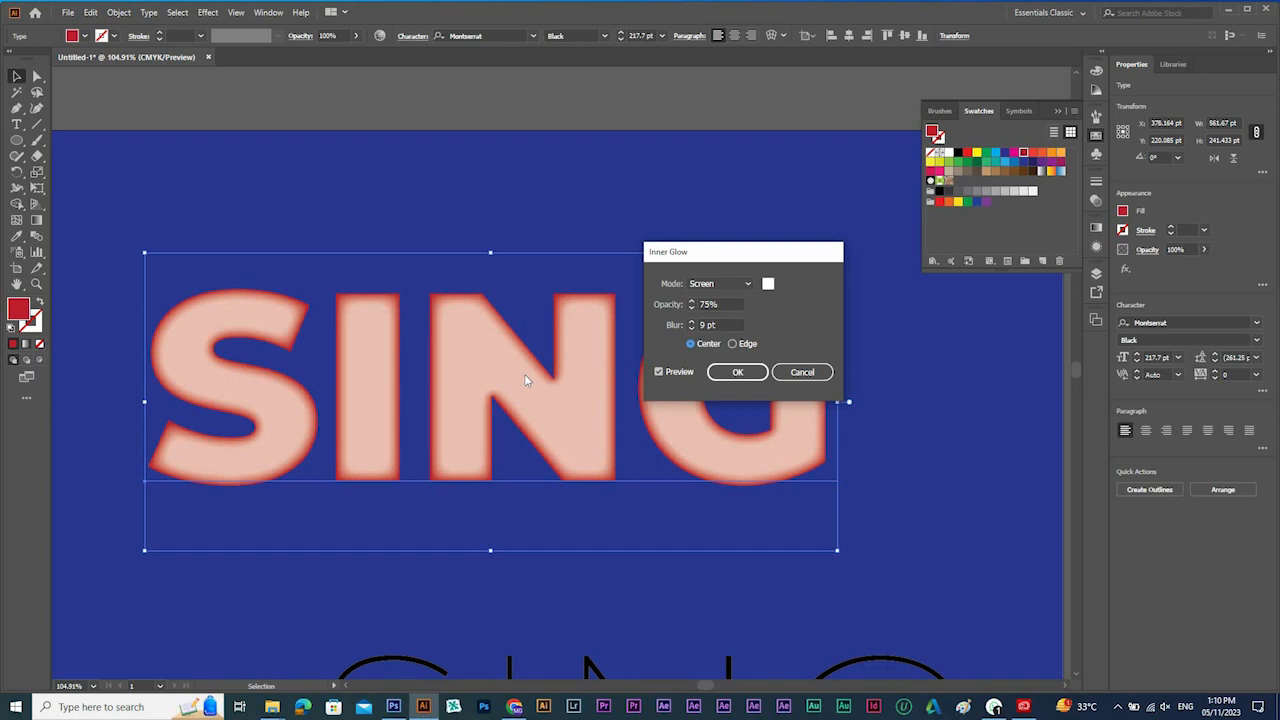
{"action": "left_click", "coordinate": [716, 324]}
{"action": "key", "text": "Up"}
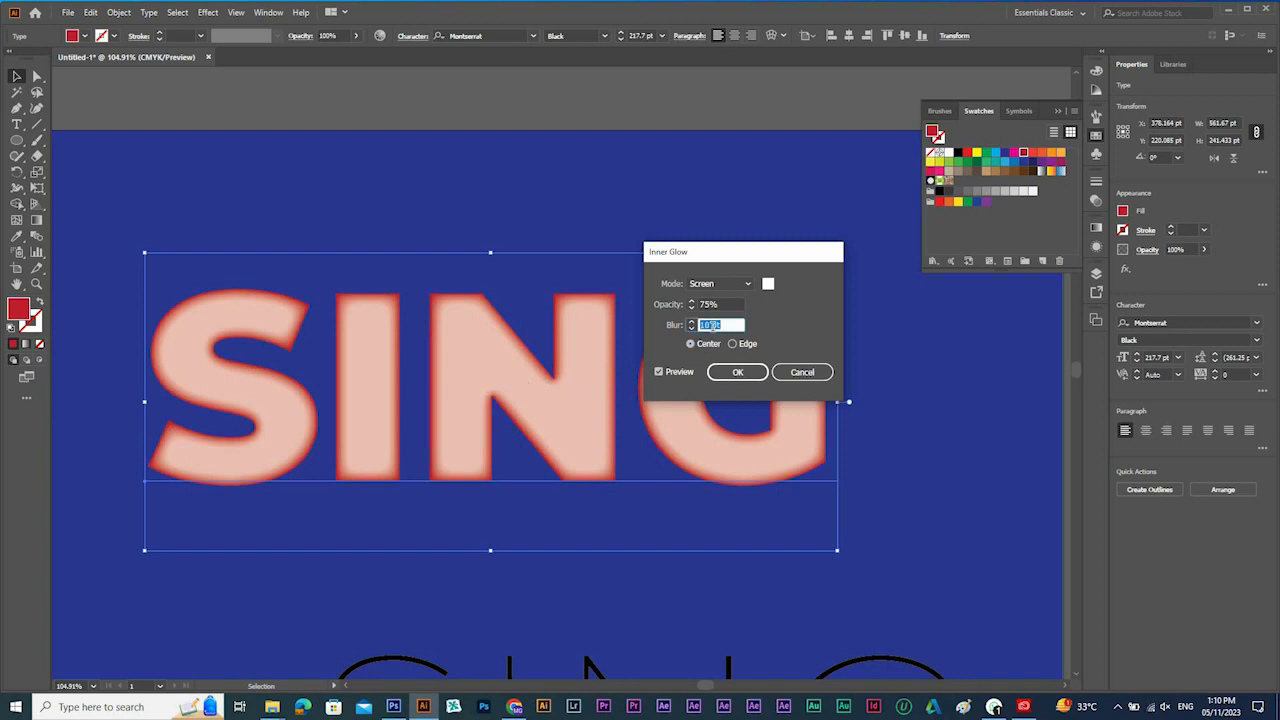
{"action": "key", "text": "Up"}
{"action": "key", "text": "Up"}
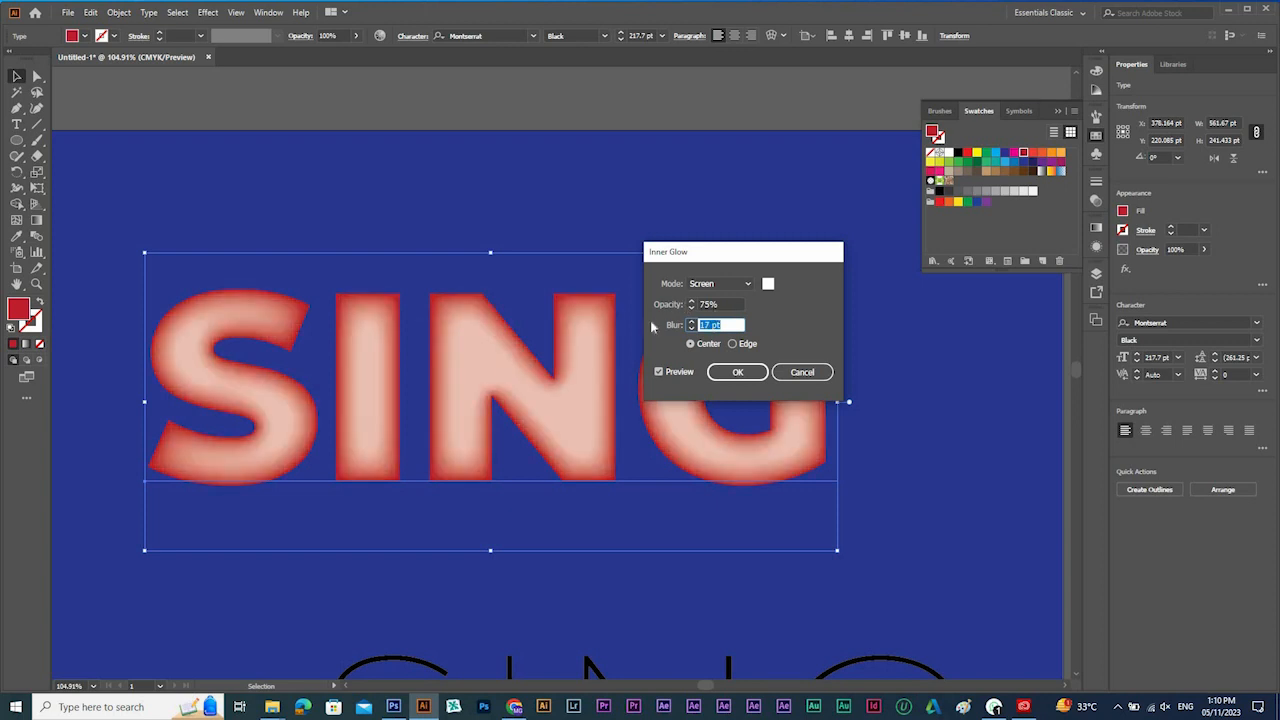
{"action": "left_click", "coordinate": [713, 302]}
{"action": "key", "text": "Up"}
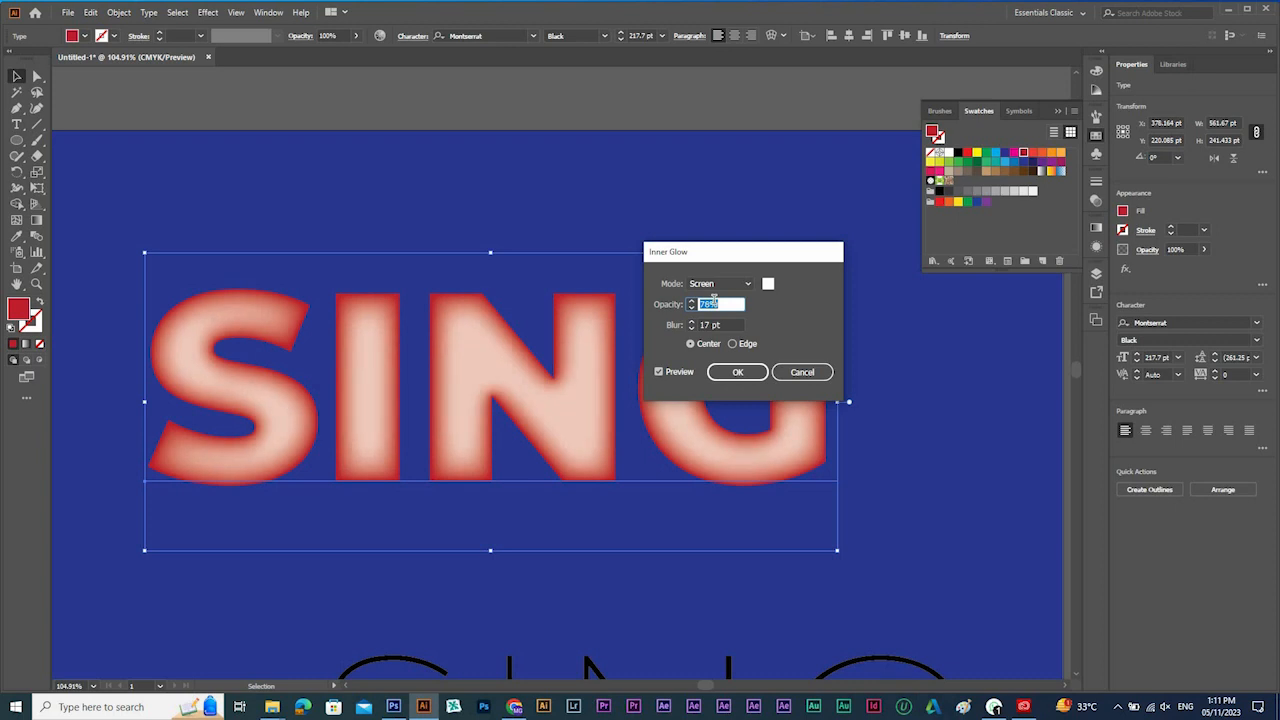
Try a yellow inner glow color starting from the edge, and cancel the Inner Glow effect.
{"action": "left_click", "coordinate": [768, 283]}
{"action": "type", "text": "f9c900"}
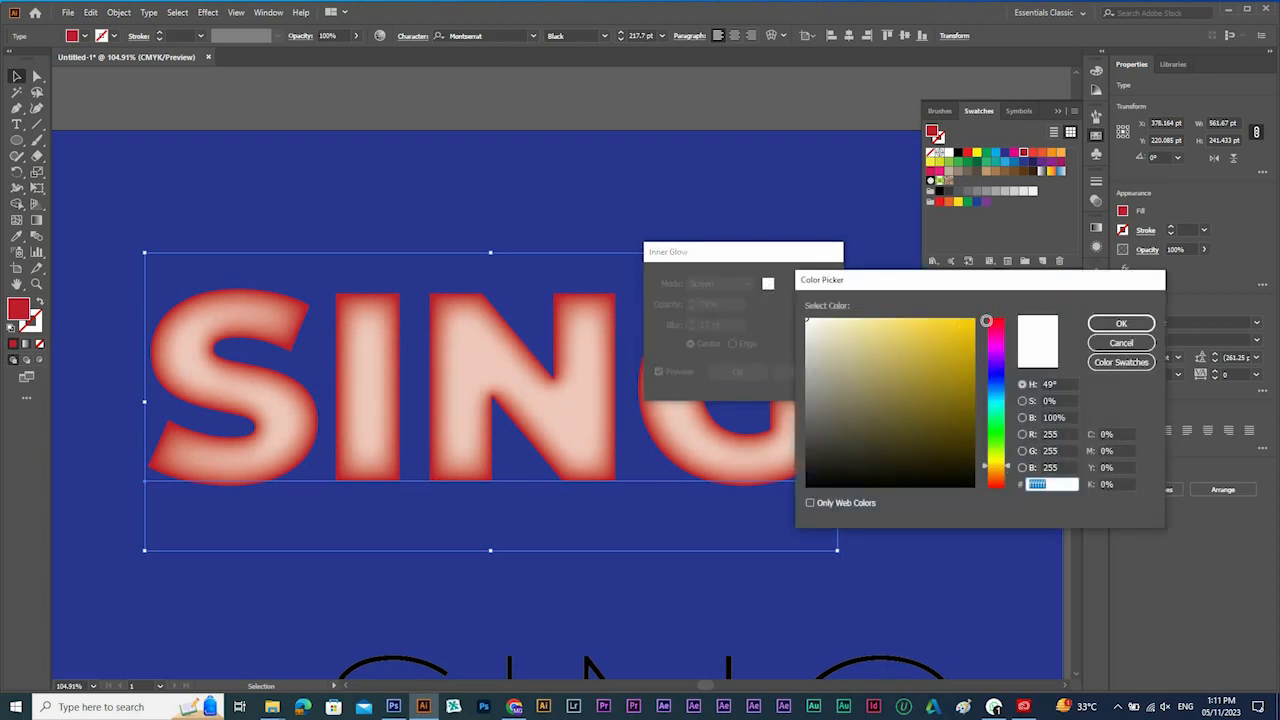
{"action": "left_click", "coordinate": [1146, 322]}
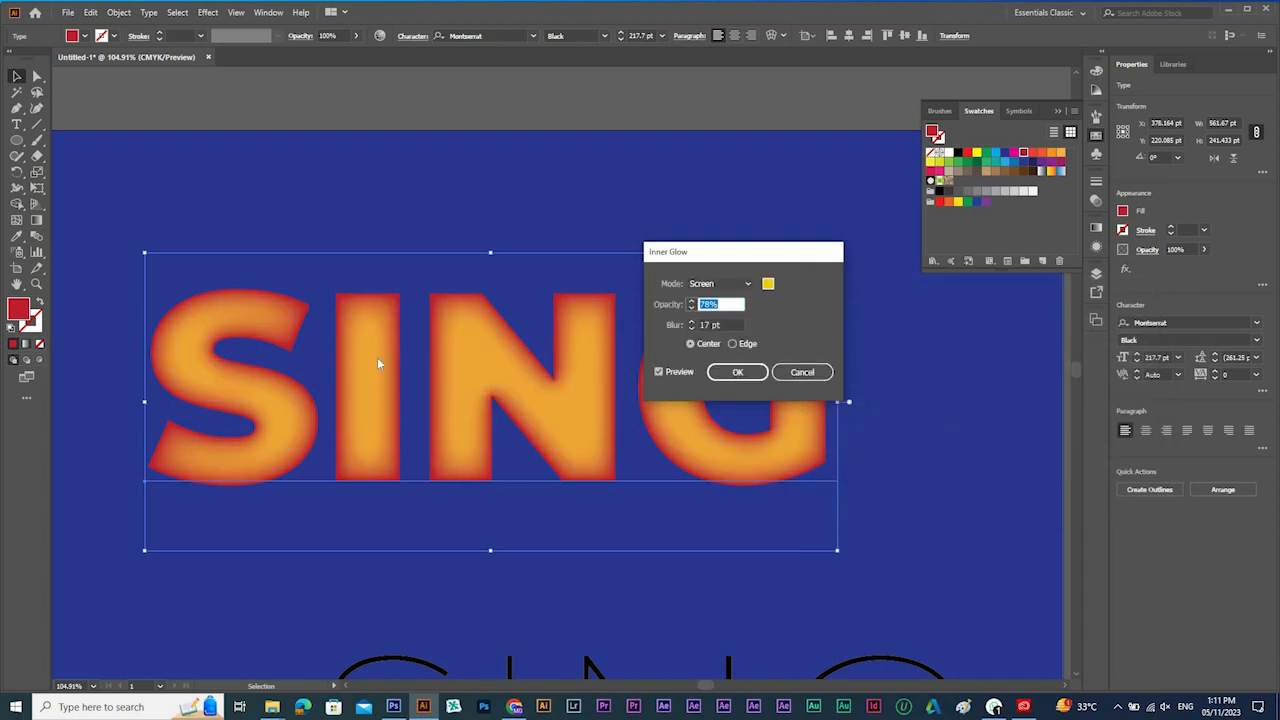
{"action": "left_click", "coordinate": [755, 342]}
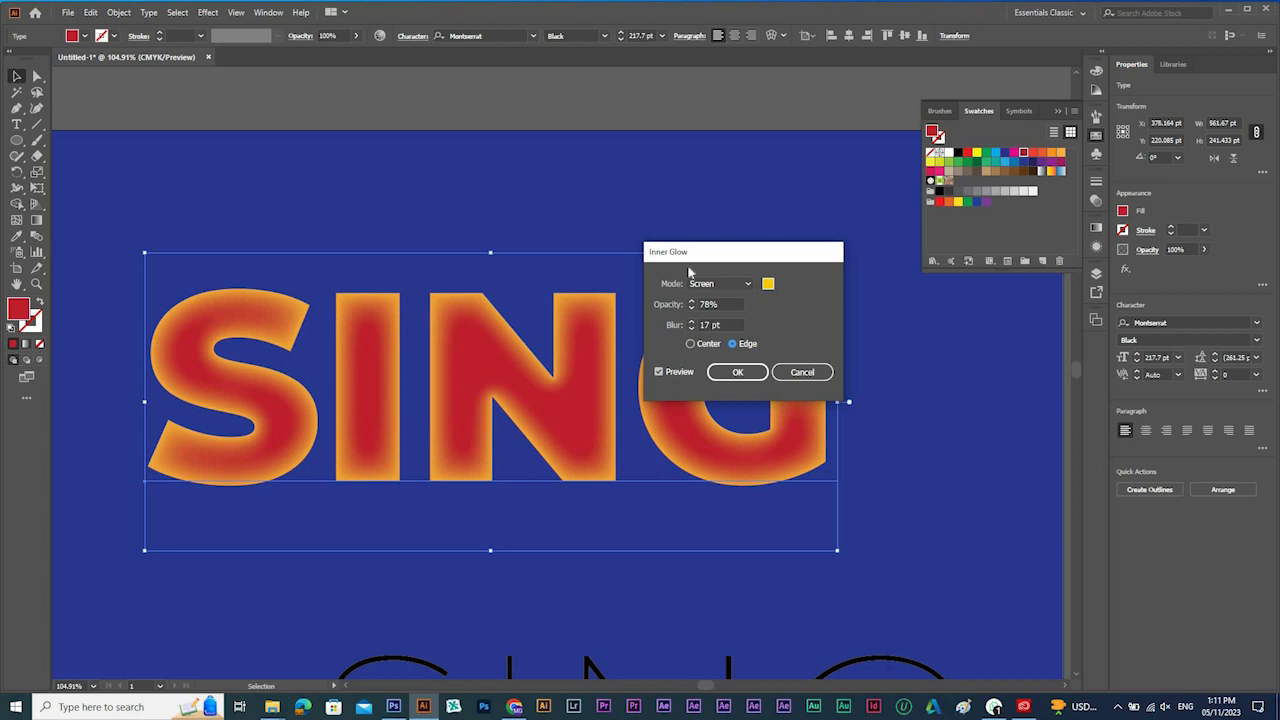
{"action": "left_click", "coordinate": [795, 378]}
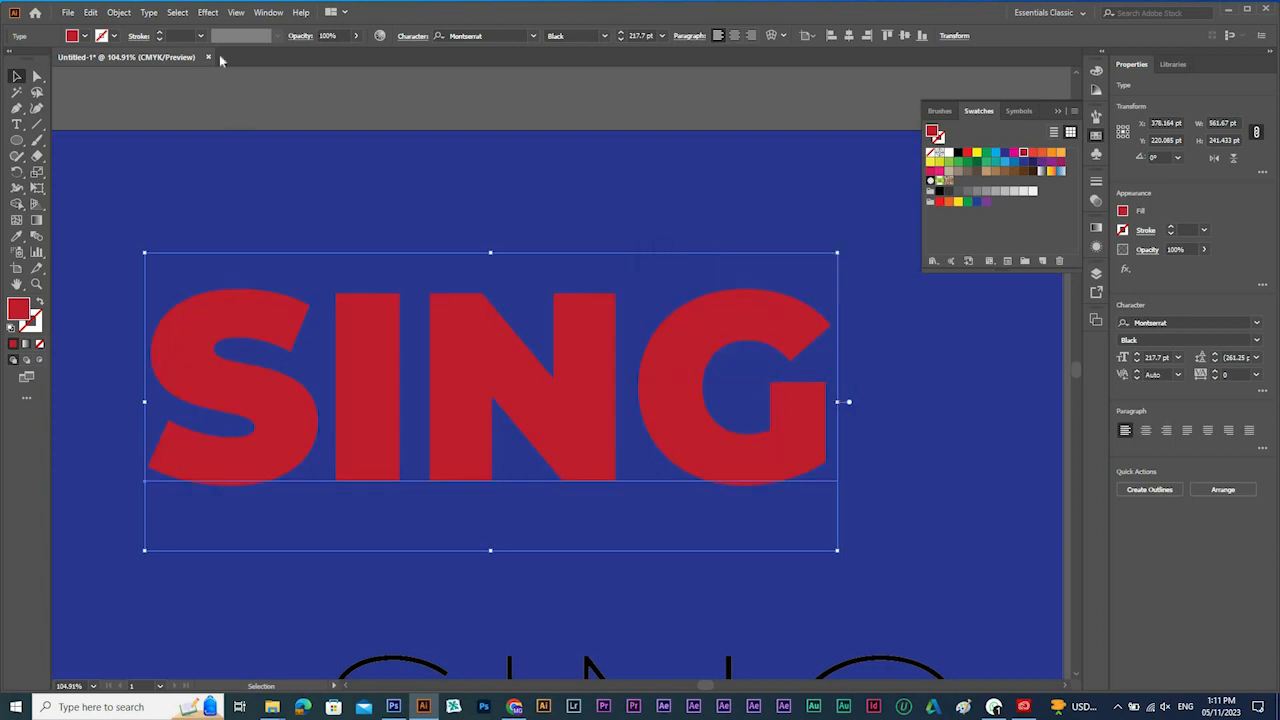
Start an Outer Glow effect on the red SING text with preview on and a light blue glow color.
{"action": "left_click", "coordinate": [209, 14]}
{"action": "mouse_move", "coordinate": [290, 163]}
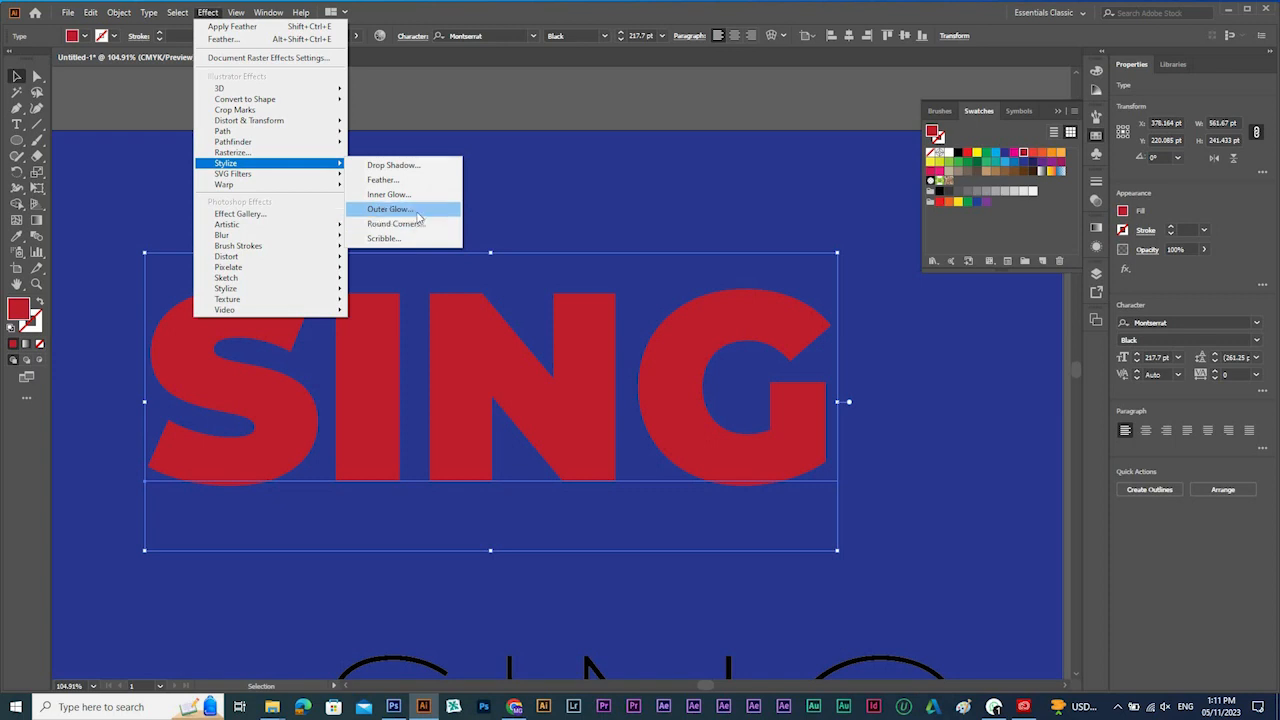
{"action": "left_click", "coordinate": [412, 210]}
{"action": "left_click", "coordinate": [1021, 429]}
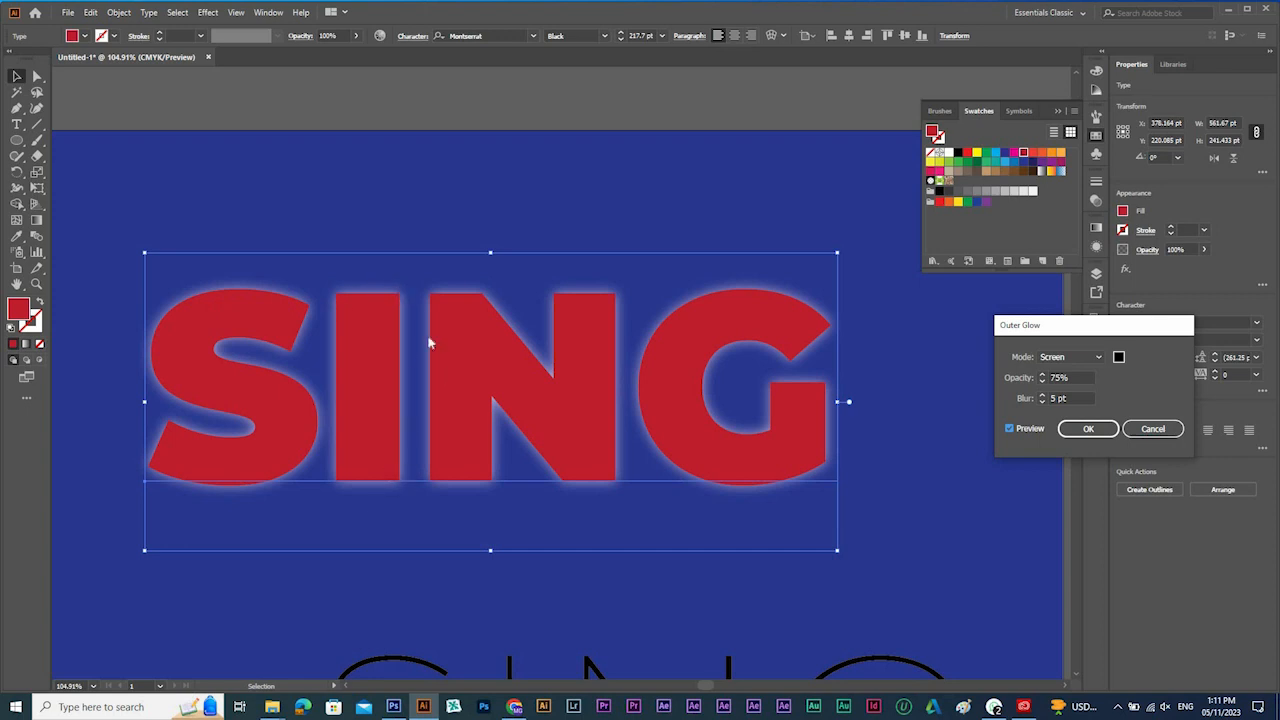
{"action": "left_click", "coordinate": [1070, 357]}
{"action": "left_click", "coordinate": [1120, 358]}
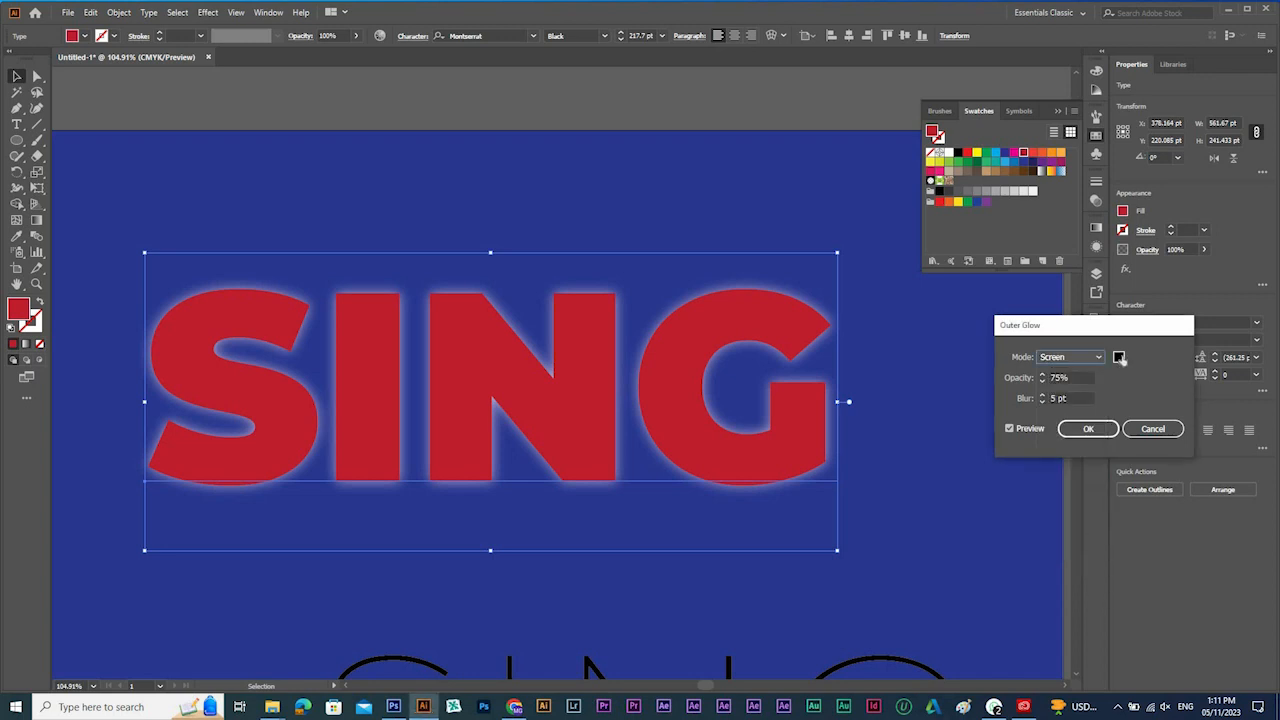
{"action": "left_click", "coordinate": [1120, 358]}
{"action": "left_click_drag", "start_coordinate": [1001, 450], "coordinate": [1001, 403]}
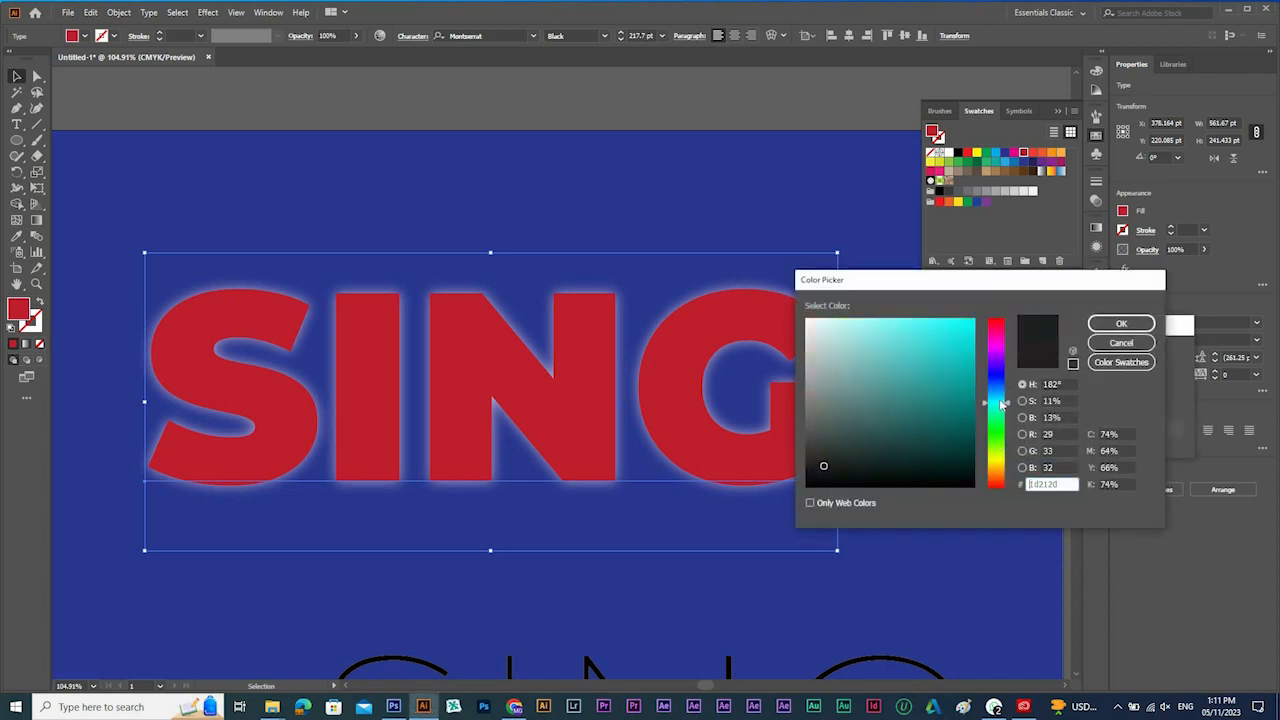
{"action": "left_click", "coordinate": [976, 319]}
{"action": "left_click", "coordinate": [1121, 323]}
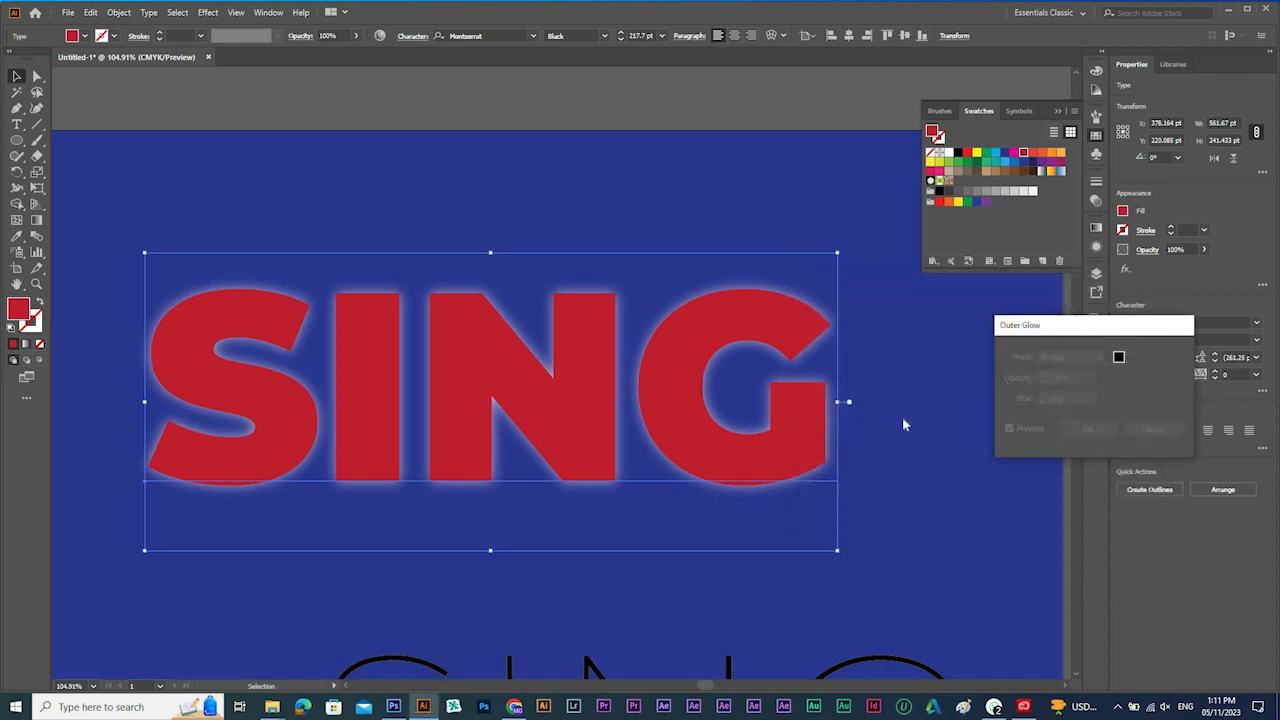
Try the Multiply, Hard Light and Darken modes for the outer glow and apply the effect with Lighten.
{"action": "left_click", "coordinate": [1079, 360]}
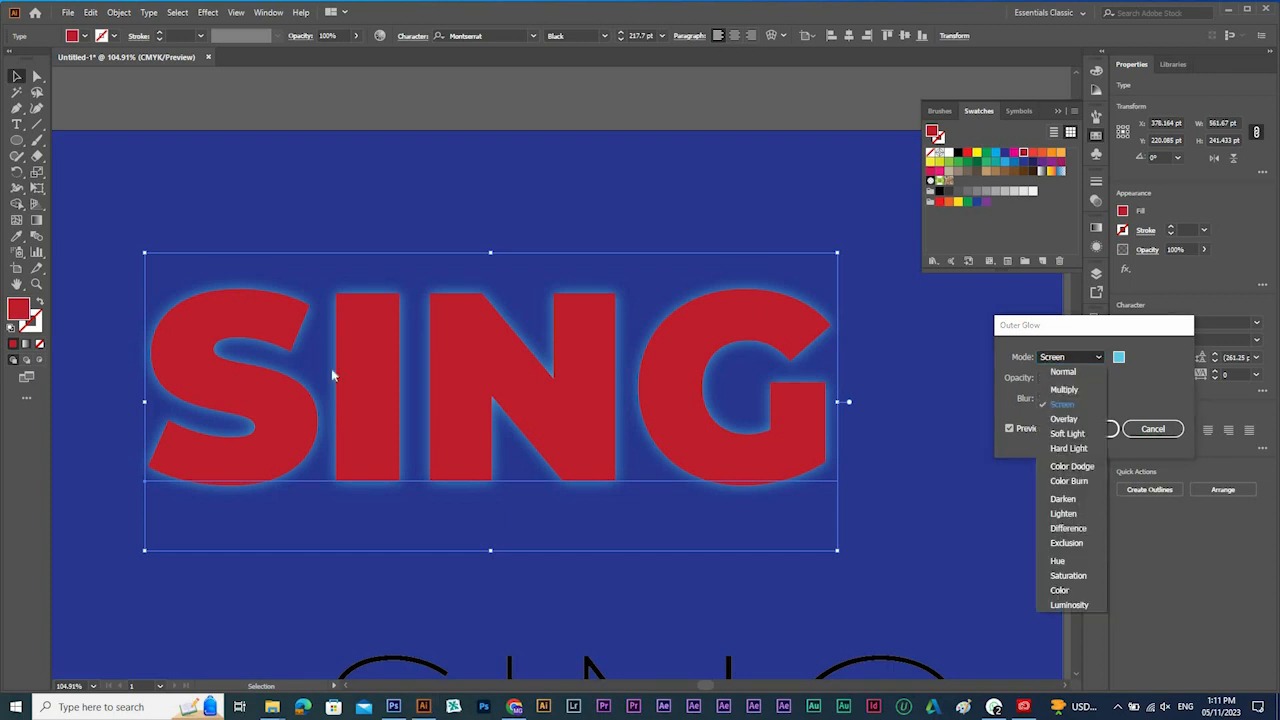
{"action": "left_click", "coordinate": [1064, 390]}
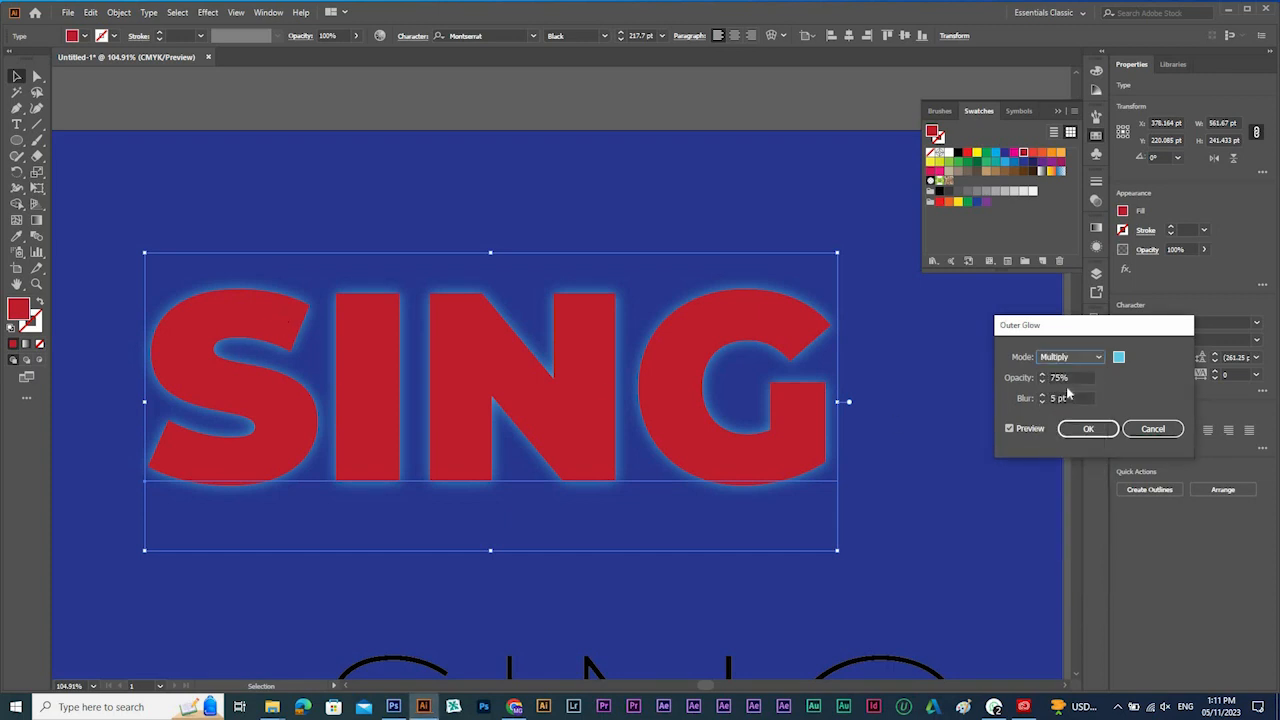
{"action": "left_click", "coordinate": [1078, 358]}
{"action": "left_click", "coordinate": [1077, 434]}
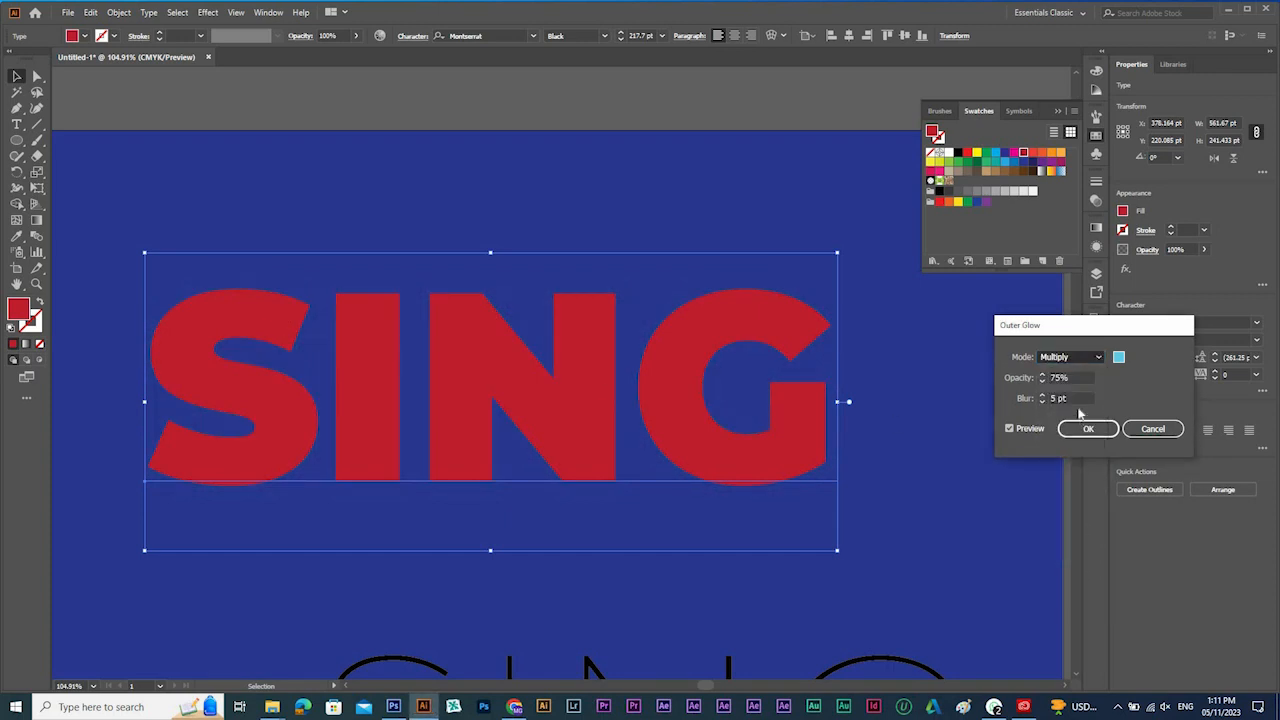
{"action": "left_click", "coordinate": [1078, 360]}
{"action": "left_click", "coordinate": [1068, 449]}
{"action": "left_click", "coordinate": [1078, 360]}
{"action": "left_click", "coordinate": [1070, 466]}
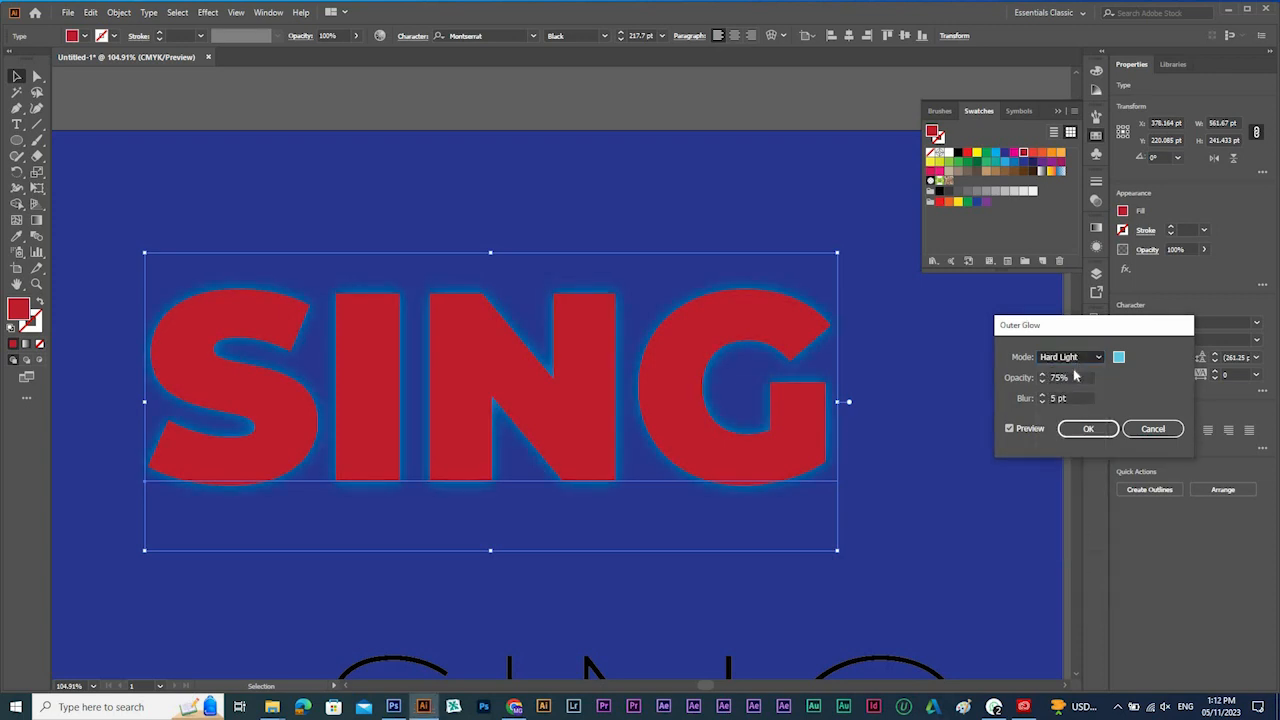
{"action": "left_click", "coordinate": [1078, 360]}
{"action": "left_click", "coordinate": [1074, 498]}
{"action": "left_click", "coordinate": [1070, 357]}
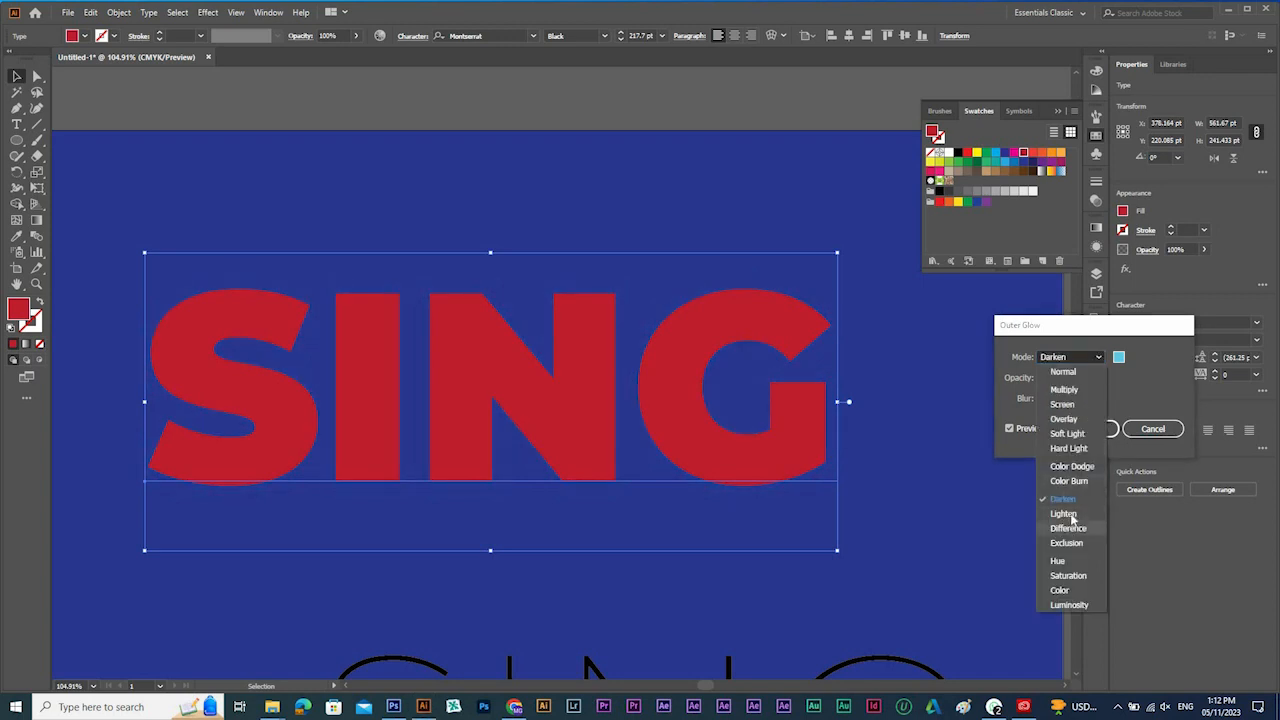
{"action": "left_click", "coordinate": [1074, 514]}
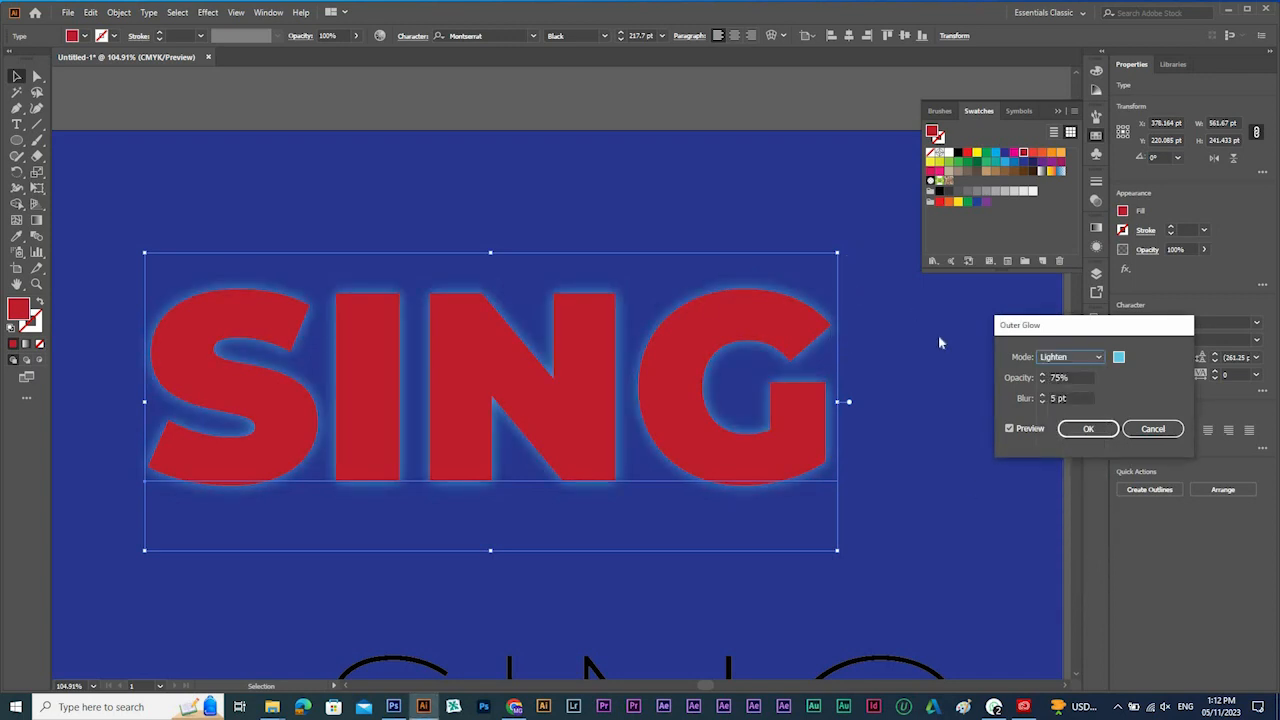
{"action": "left_click", "coordinate": [1088, 428]}
Fill the glowing SING text with white, moving it down and back up by about 84 pt.
{"action": "left_click", "coordinate": [666, 430], "text": "ctrl+alt"}
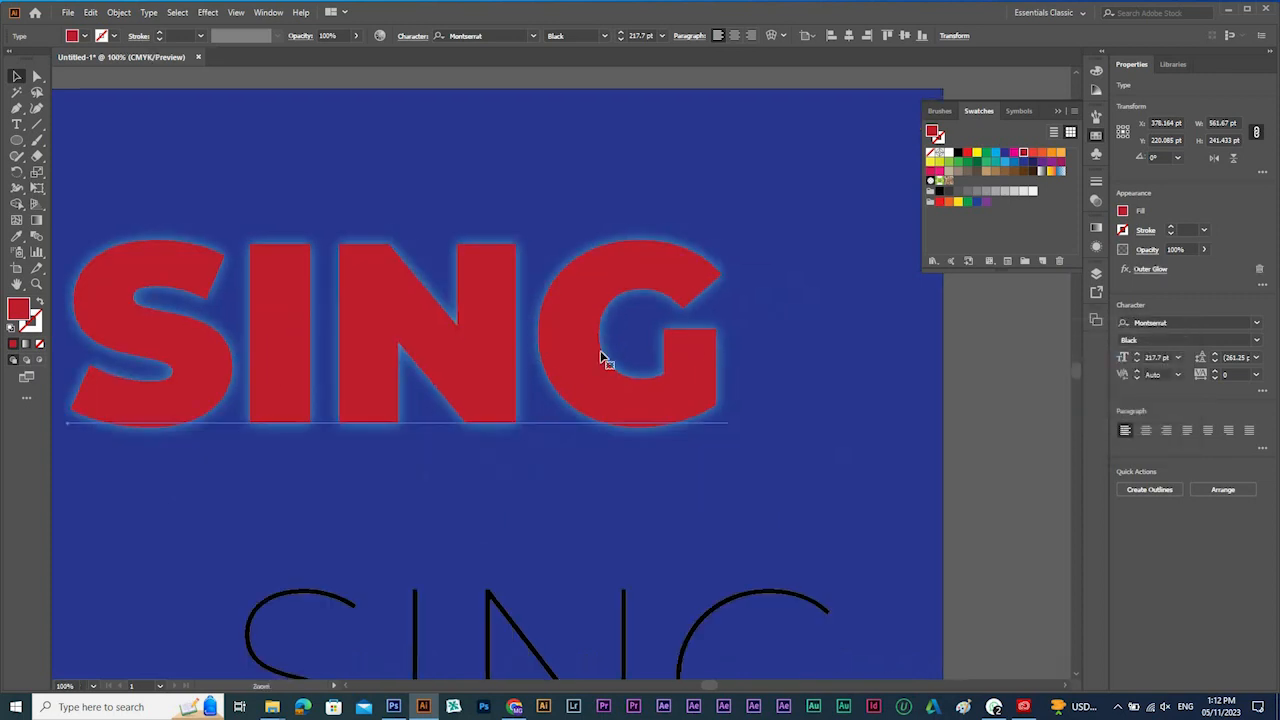
{"action": "left_click_drag", "start_coordinate": [602, 331], "coordinate": [750, 334]}
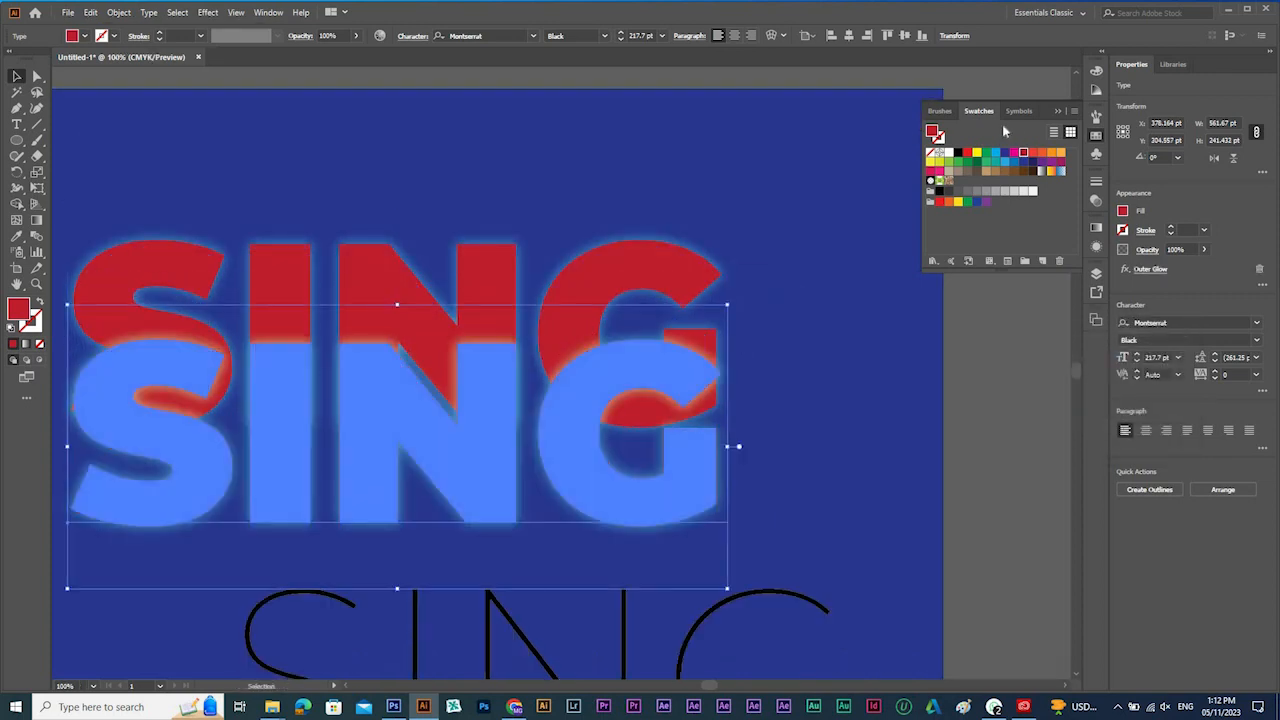
{"action": "left_click", "coordinate": [949, 156]}
{"action": "left_click_drag", "start_coordinate": [689, 464], "coordinate": [686, 362]}
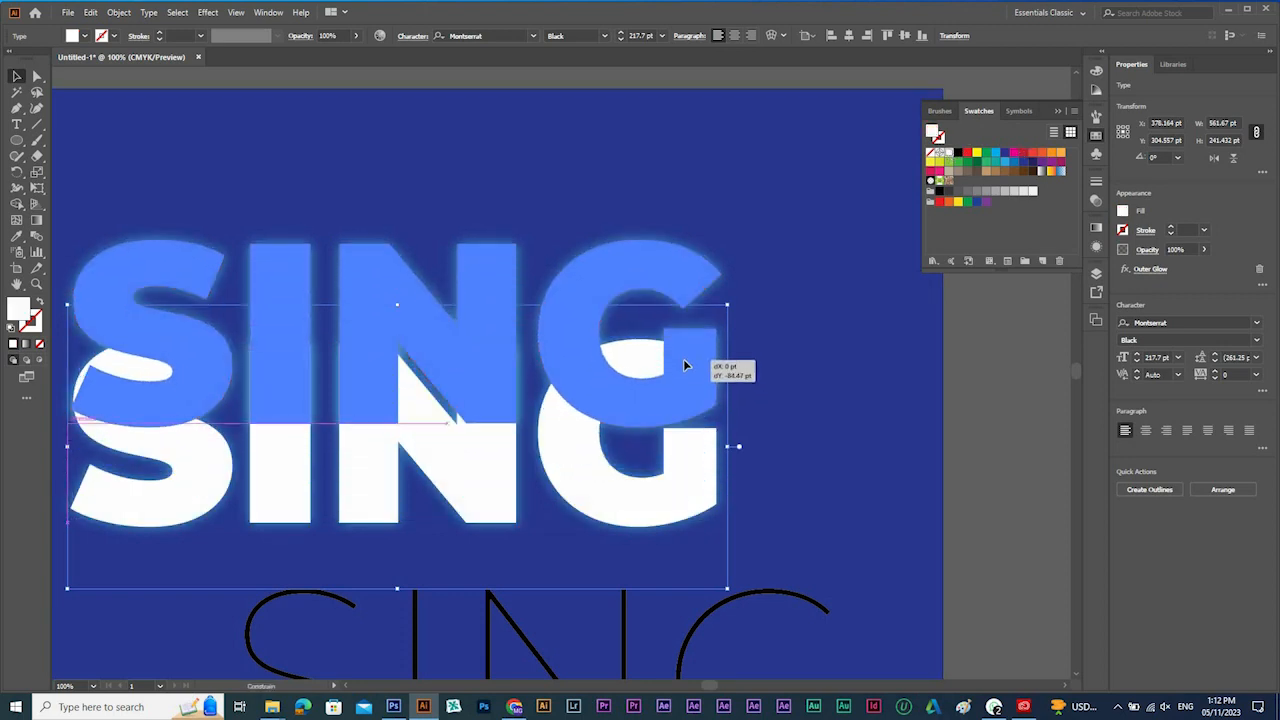
{"action": "left_click", "coordinate": [740, 411], "text": "ctrl+alt"}
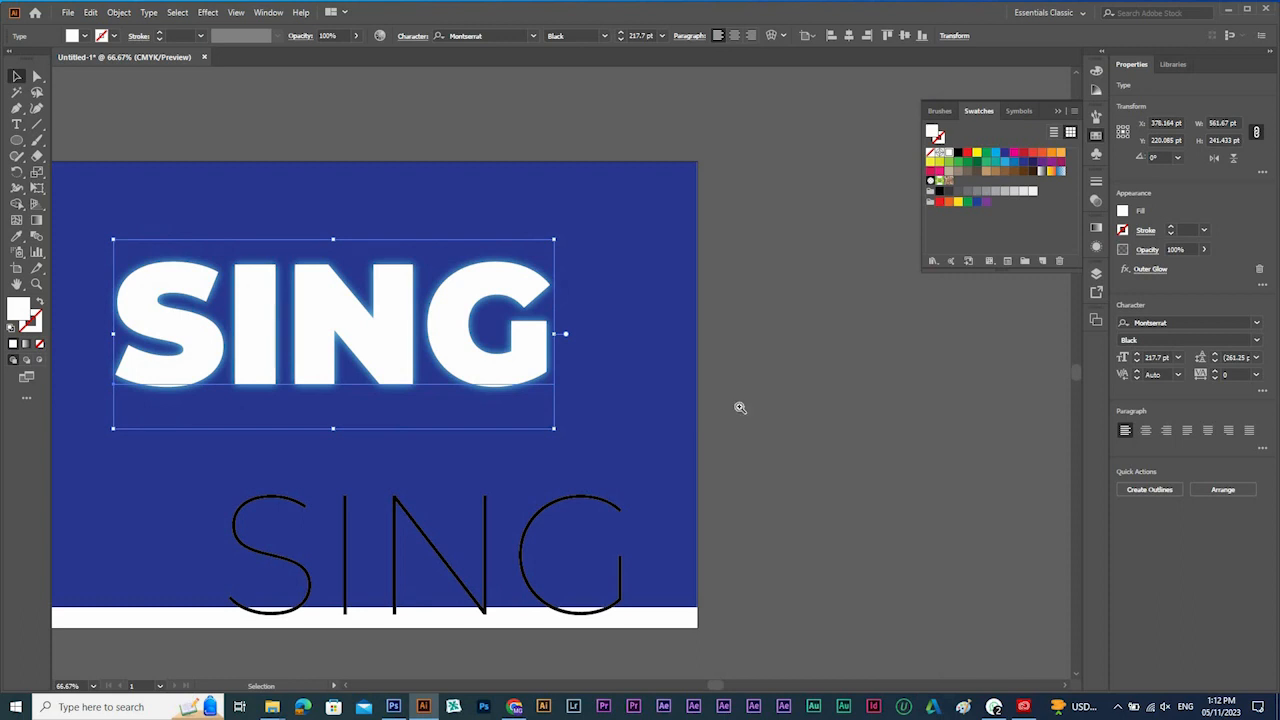
{"action": "left_click_drag", "start_coordinate": [535, 308], "coordinate": [729, 320]}
{"action": "left_click_drag", "start_coordinate": [368, 228], "coordinate": [864, 377]}
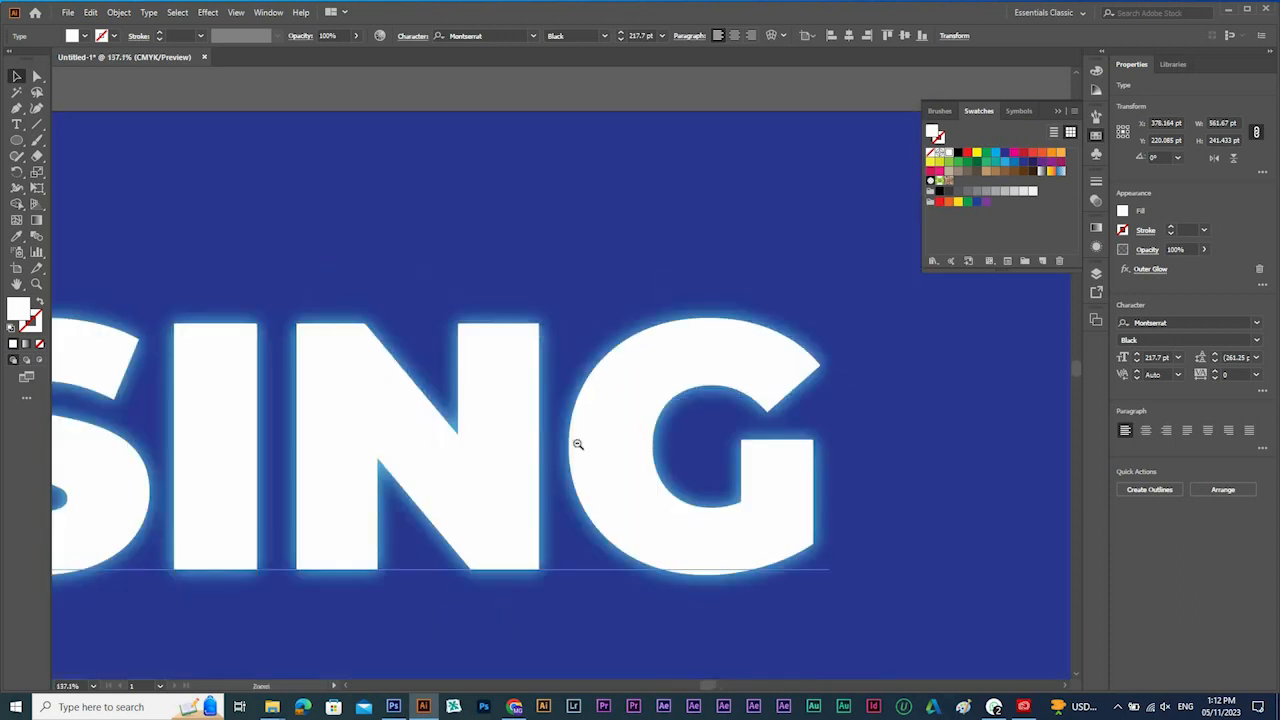
Delete everything on the artboard, including the blue background rectangle and both SING texts.
{"action": "key", "text": "ctrl+minus"}
{"action": "key", "text": "ctrl+minus"}
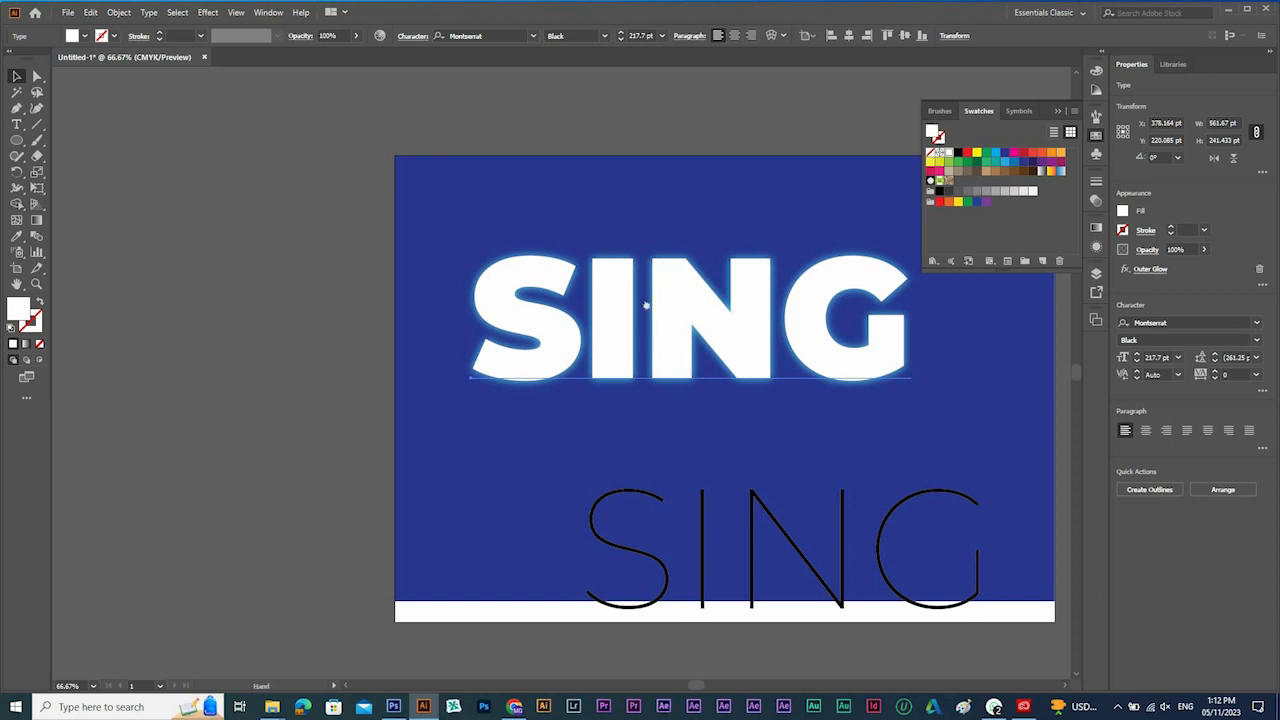
{"action": "left_click_drag", "start_coordinate": [646, 305], "coordinate": [588, 318]}
{"action": "left_click", "coordinate": [588, 318]}
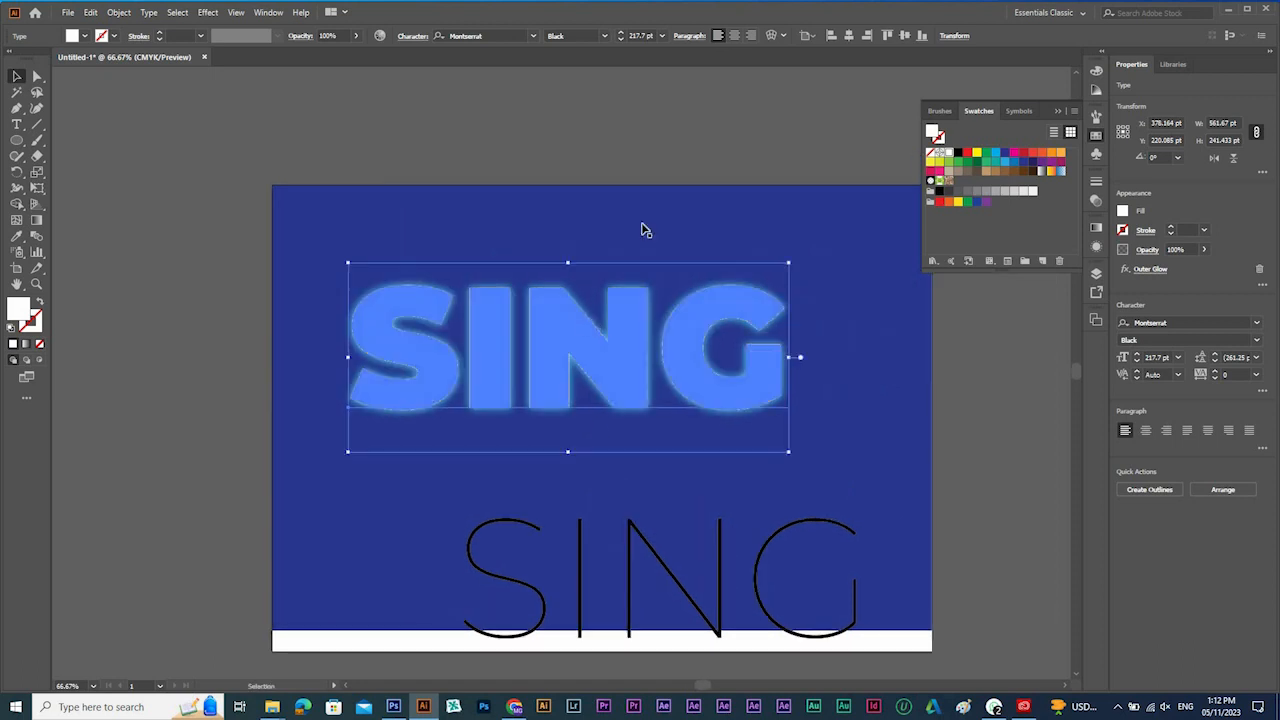
{"action": "left_click_drag", "start_coordinate": [614, 192], "coordinate": [614, 193]}
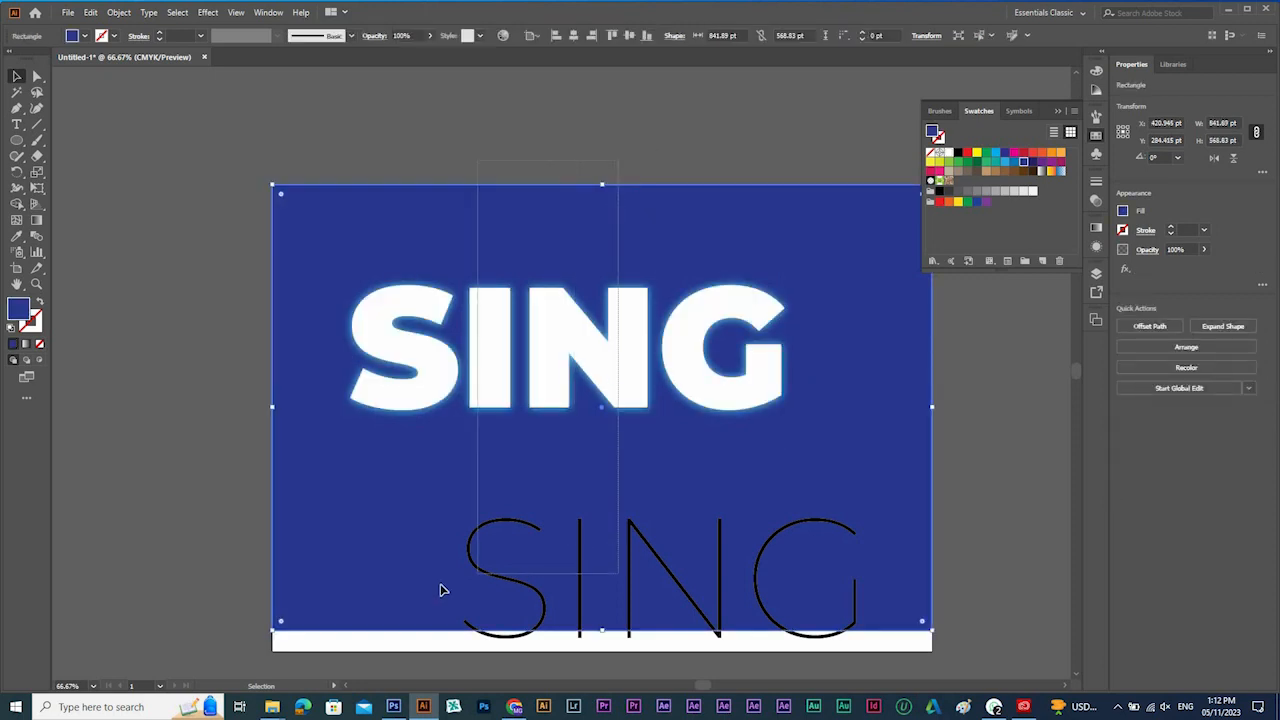
{"action": "key", "text": "ctrl+a"}
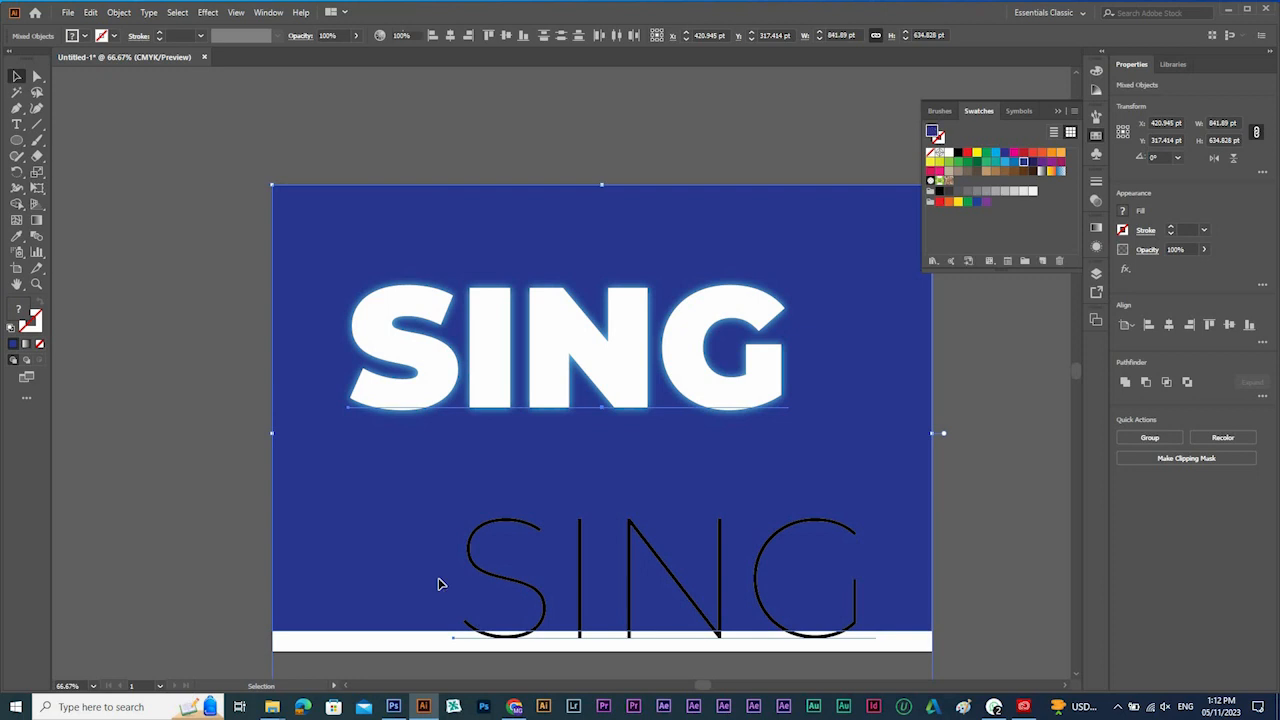
{"action": "key", "text": "Delete"}
Add a point text reading SALE near the middle of the empty artboard.
{"action": "key", "text": "t"}
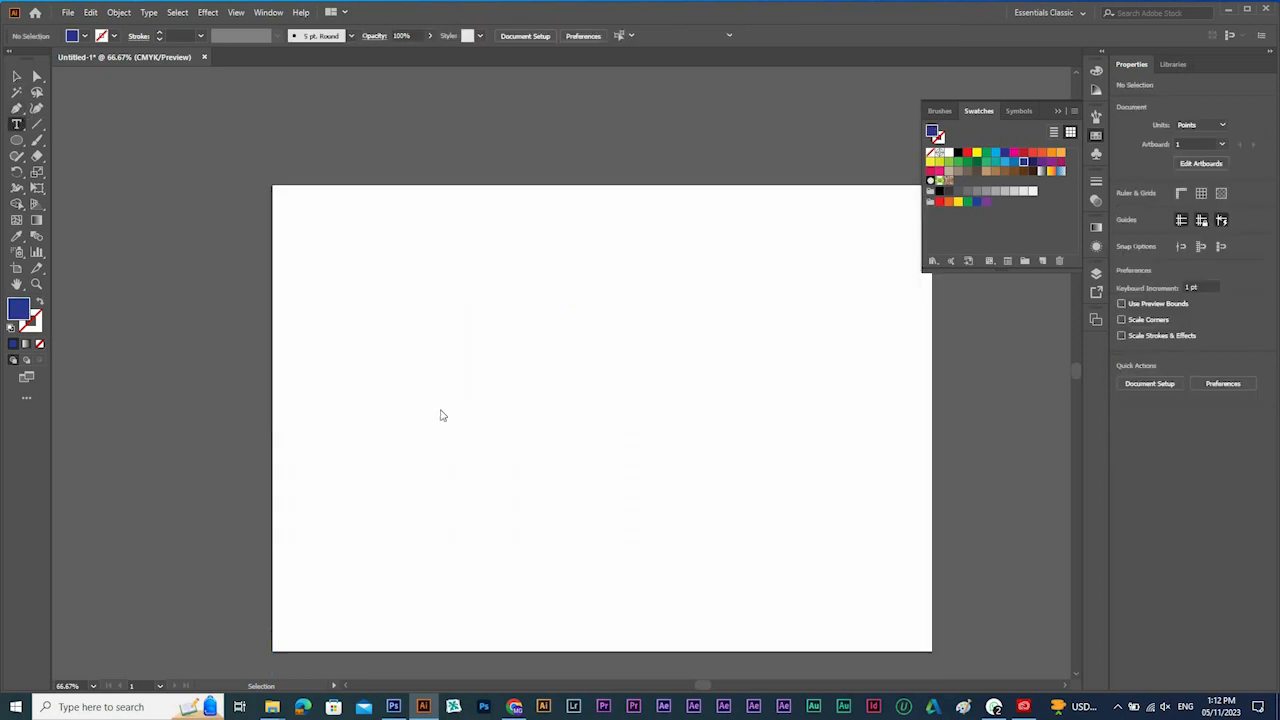
{"action": "left_click", "coordinate": [439, 407]}
{"action": "type", "text": "SALE"}
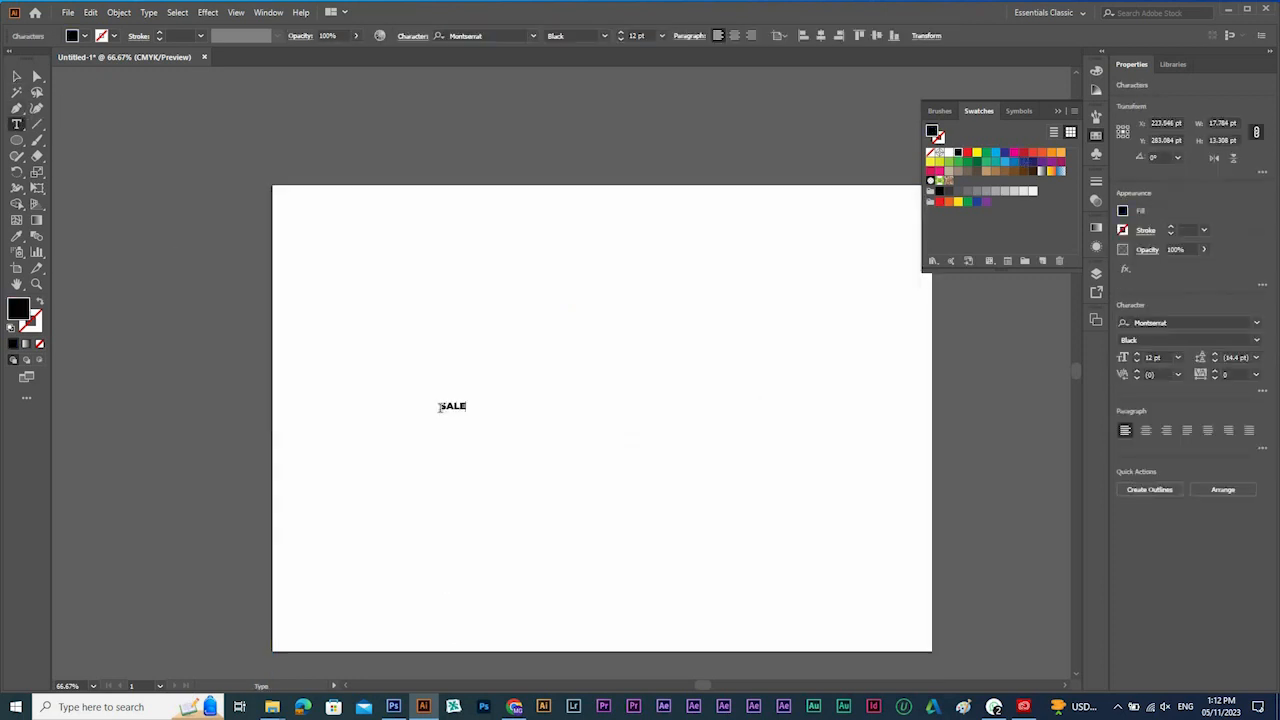
{"action": "key", "text": "Escape"}
Set the SALE text's font to Built Titling Bold.
{"action": "left_click", "coordinate": [490, 35]}
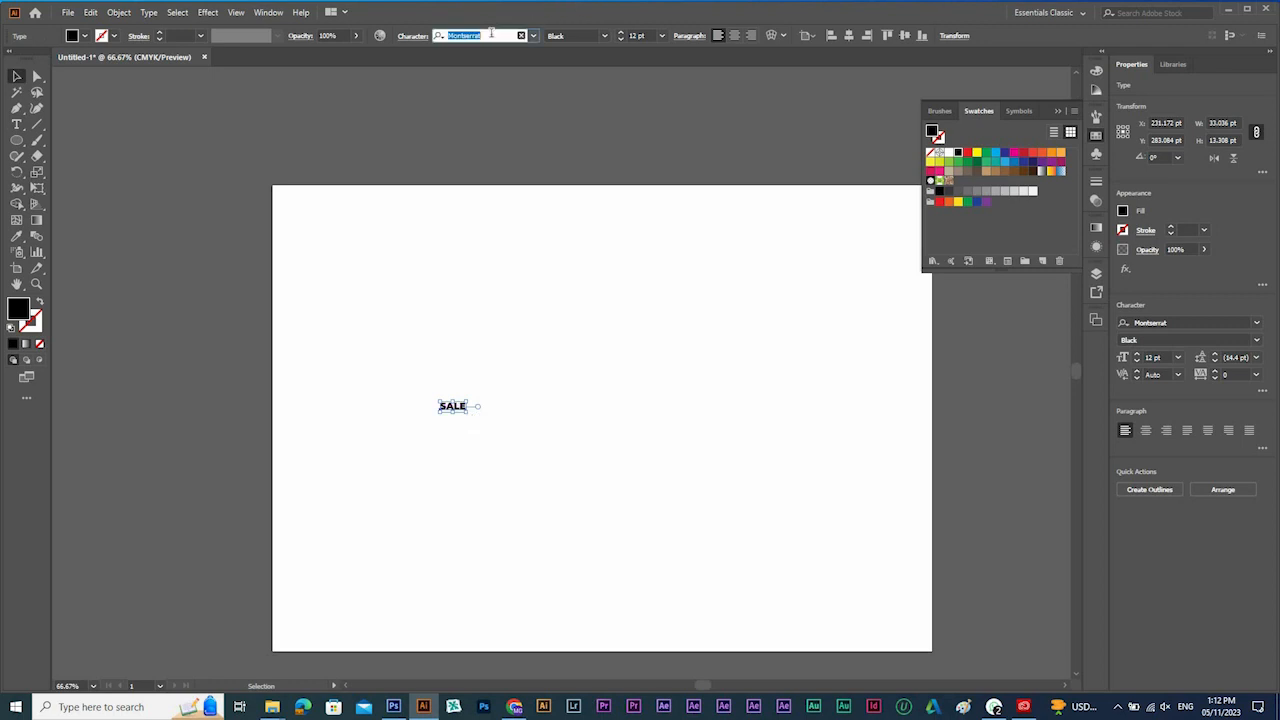
{"action": "type", "text": "built"}
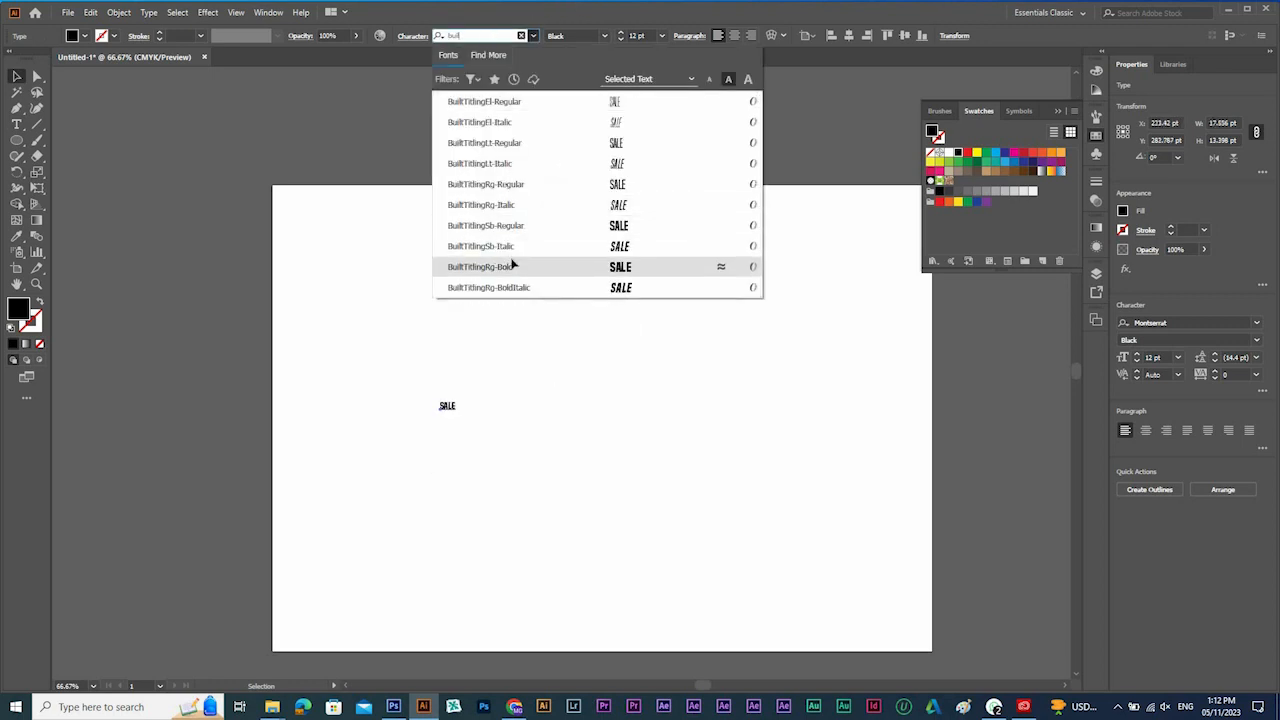
{"action": "left_click", "coordinate": [512, 266]}
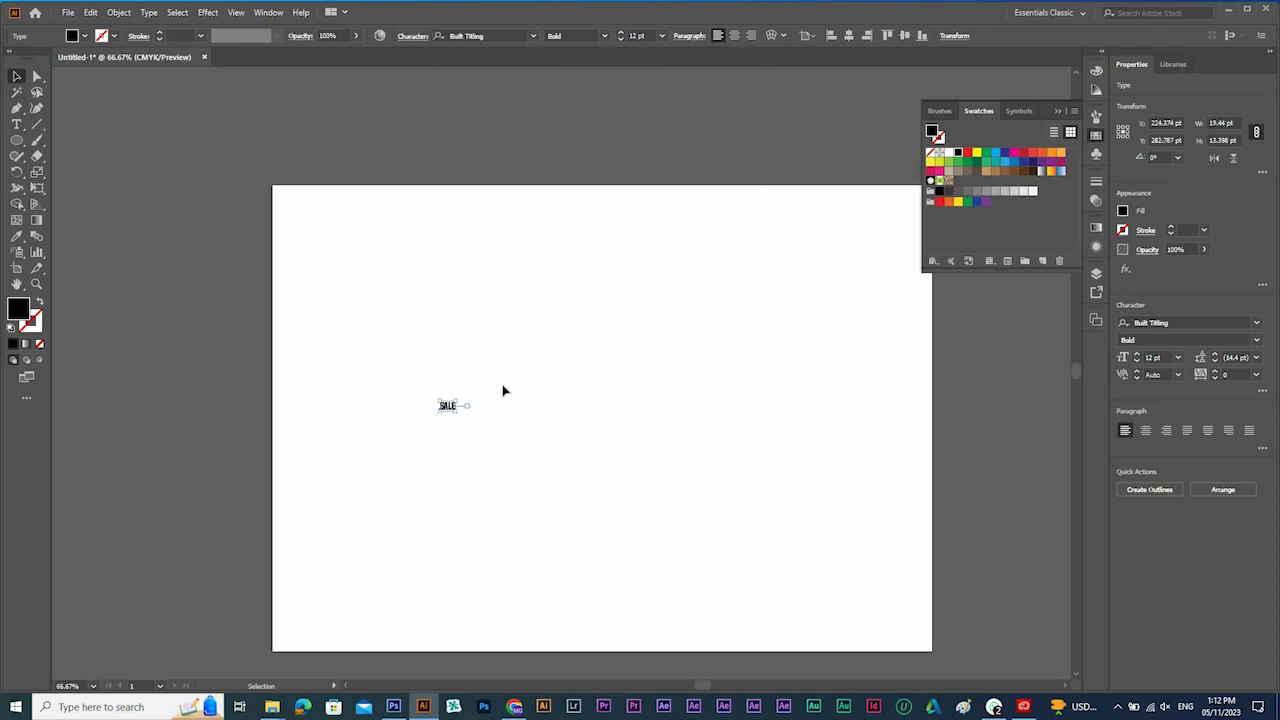
Enlarge the SALE text to about 274 pt, set its style to SemiBold Italic and move it to the artboard's middle.
{"action": "left_click_drag", "start_coordinate": [459, 400], "coordinate": [623, 283]}
{"action": "left_click_drag", "start_coordinate": [536, 375], "coordinate": [599, 394]}
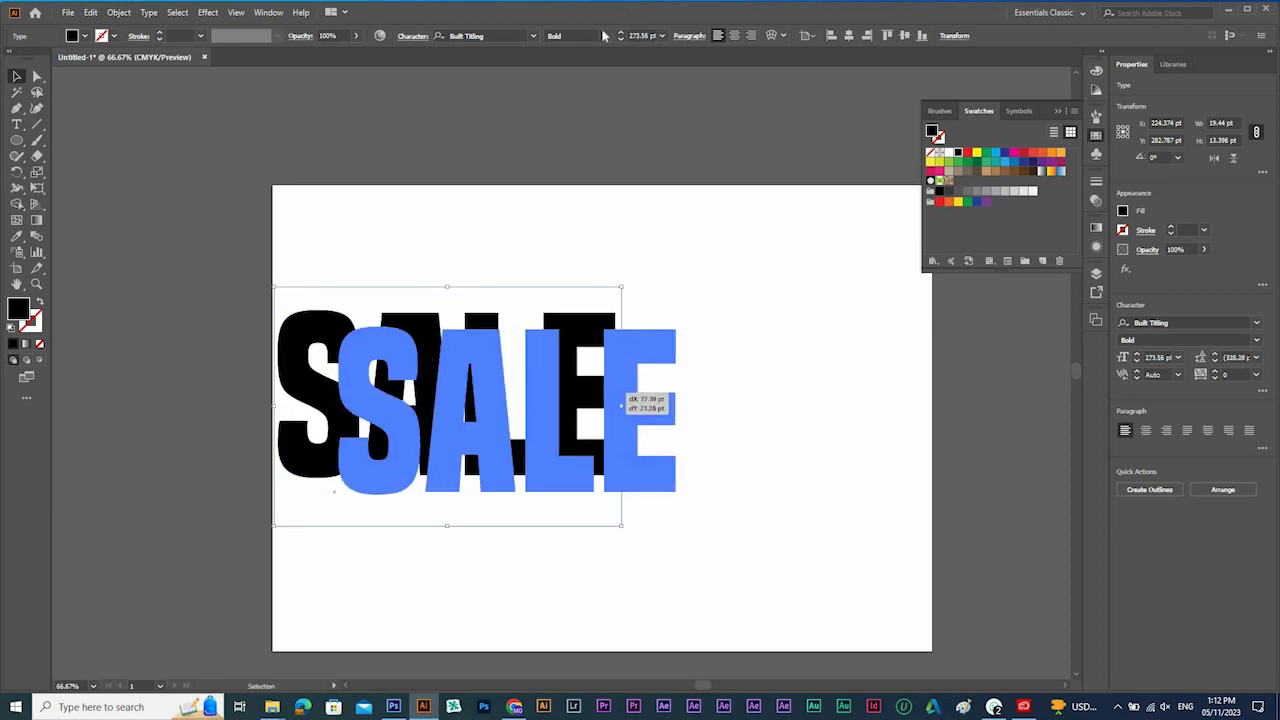
{"action": "left_click", "coordinate": [603, 36]}
{"action": "left_click", "coordinate": [600, 152]}
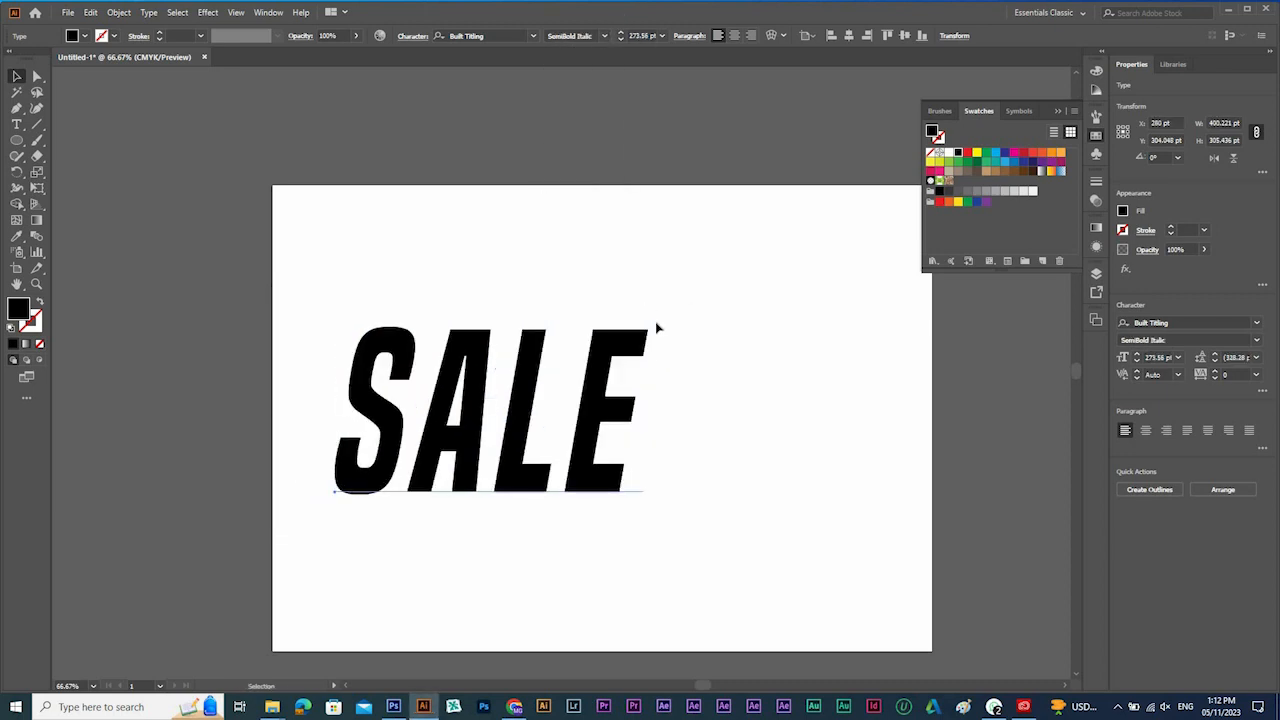
{"action": "left_click_drag", "start_coordinate": [616, 412], "coordinate": [716, 398]}
Stagger SALE with the Touch Type tool, raising the A and E and lowering the L, and copy the text right of the artboard.
{"action": "left_click", "coordinate": [17, 124]}
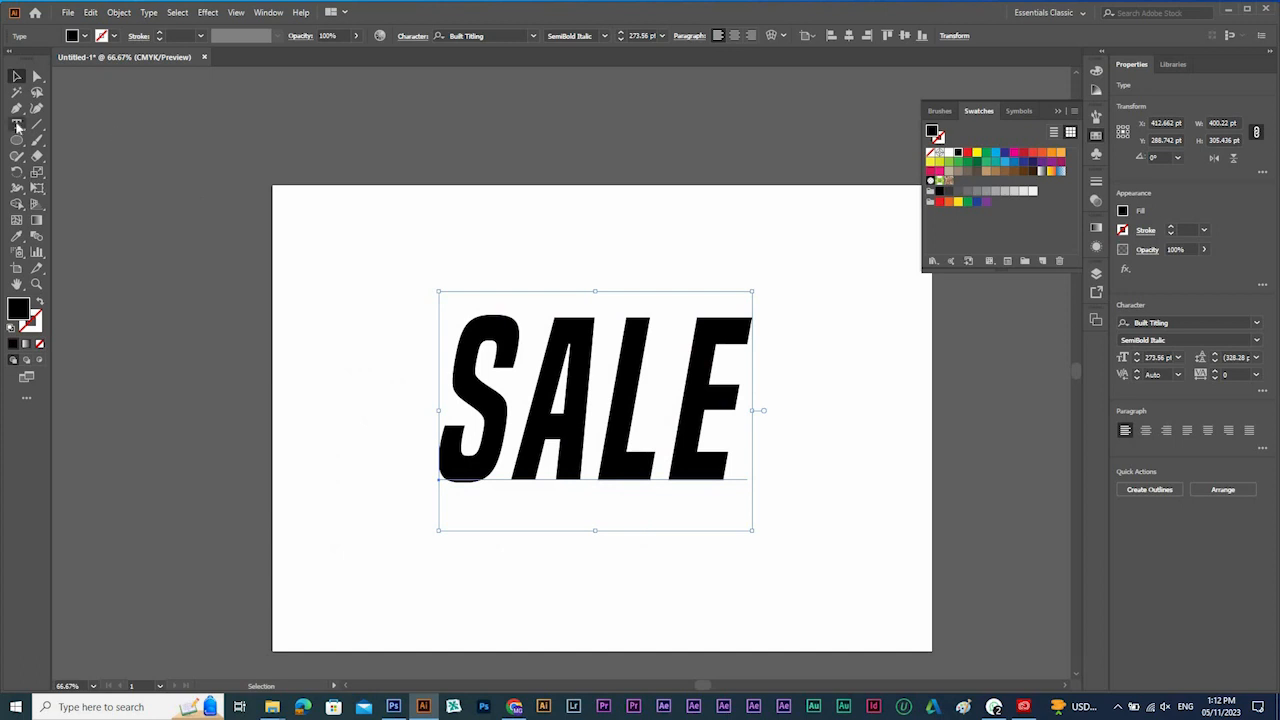
{"action": "left_click_drag", "start_coordinate": [17, 124], "coordinate": [55, 222]}
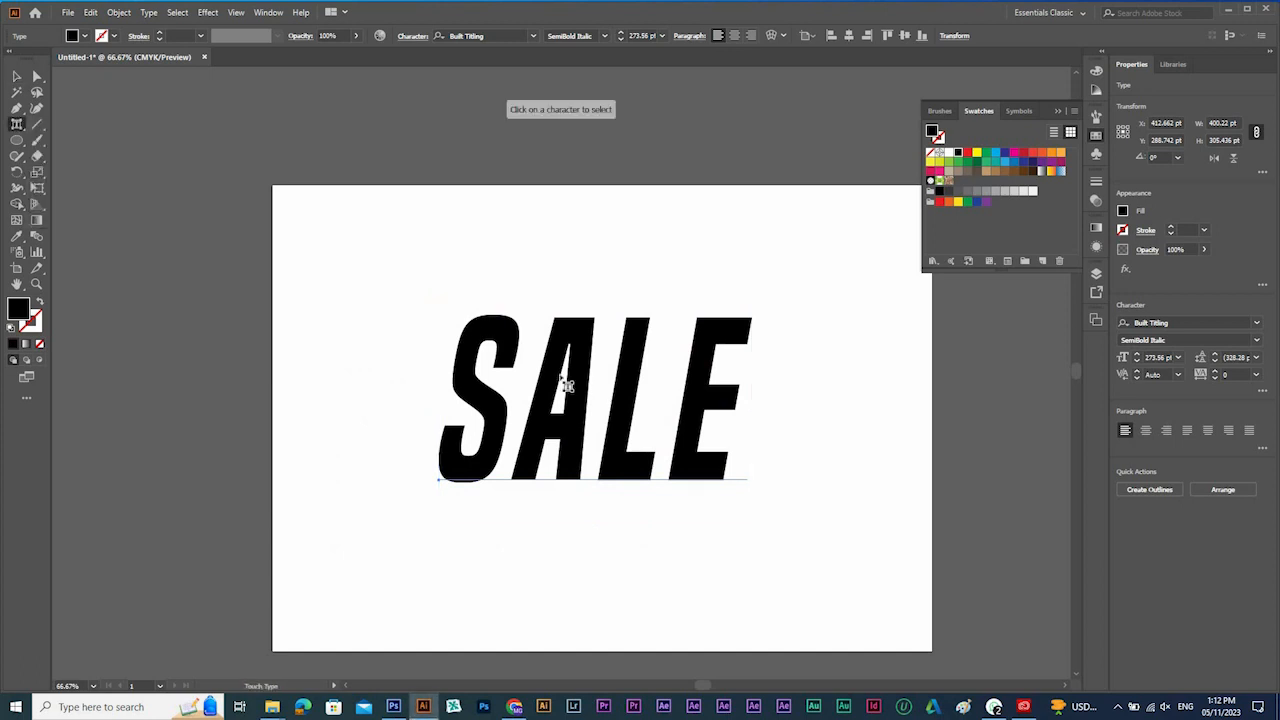
{"action": "left_click", "coordinate": [580, 393]}
{"action": "left_click_drag", "start_coordinate": [580, 393], "coordinate": [583, 356]}
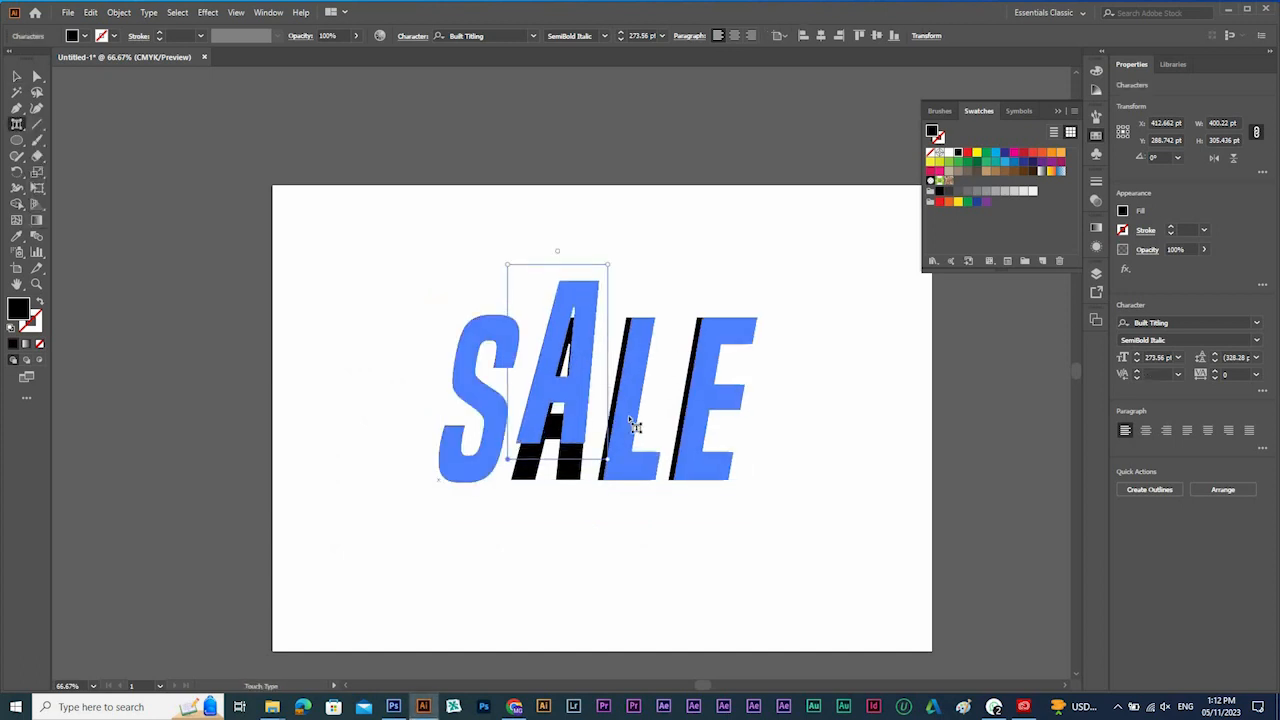
{"action": "left_click_drag", "start_coordinate": [629, 451], "coordinate": [668, 362]}
{"action": "left_click", "coordinate": [582, 357]}
{"action": "left_click", "coordinate": [16, 76]}
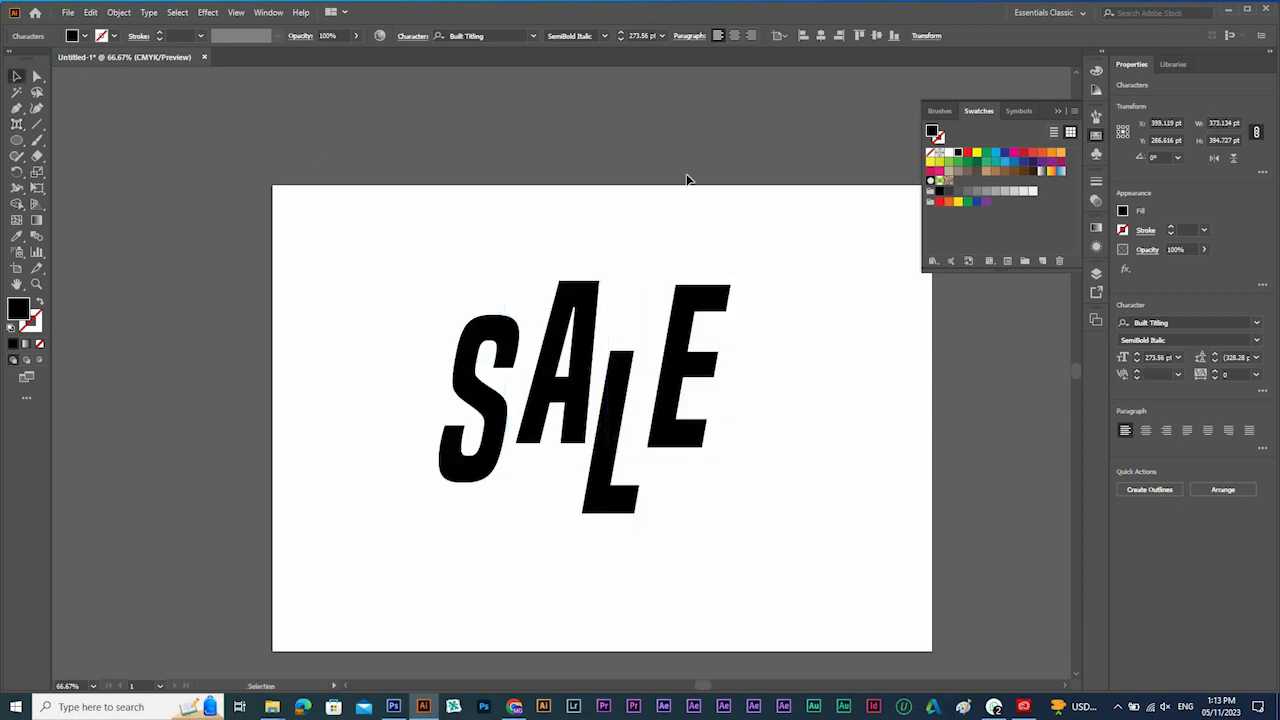
{"action": "left_click_drag", "start_coordinate": [687, 458], "coordinate": [1027, 450]}
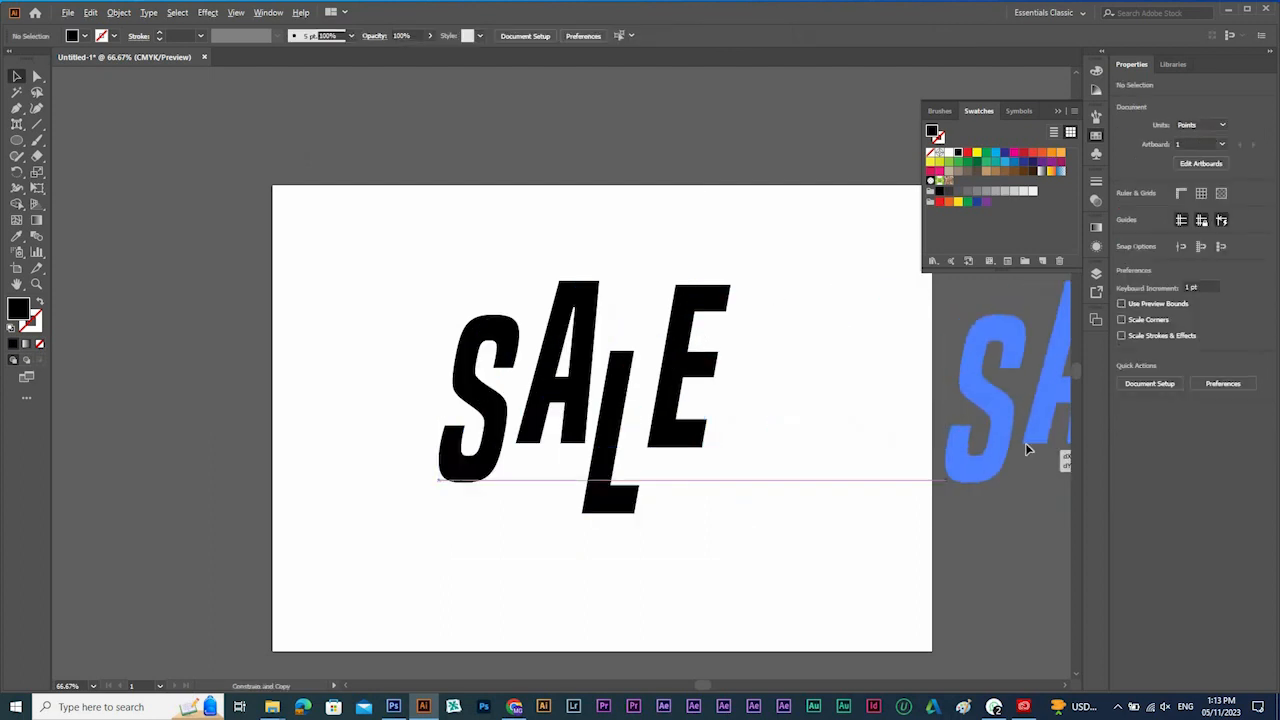
Color only the letter S of the SALE text on the artboard dark red.
{"action": "left_click", "coordinate": [458, 342]}
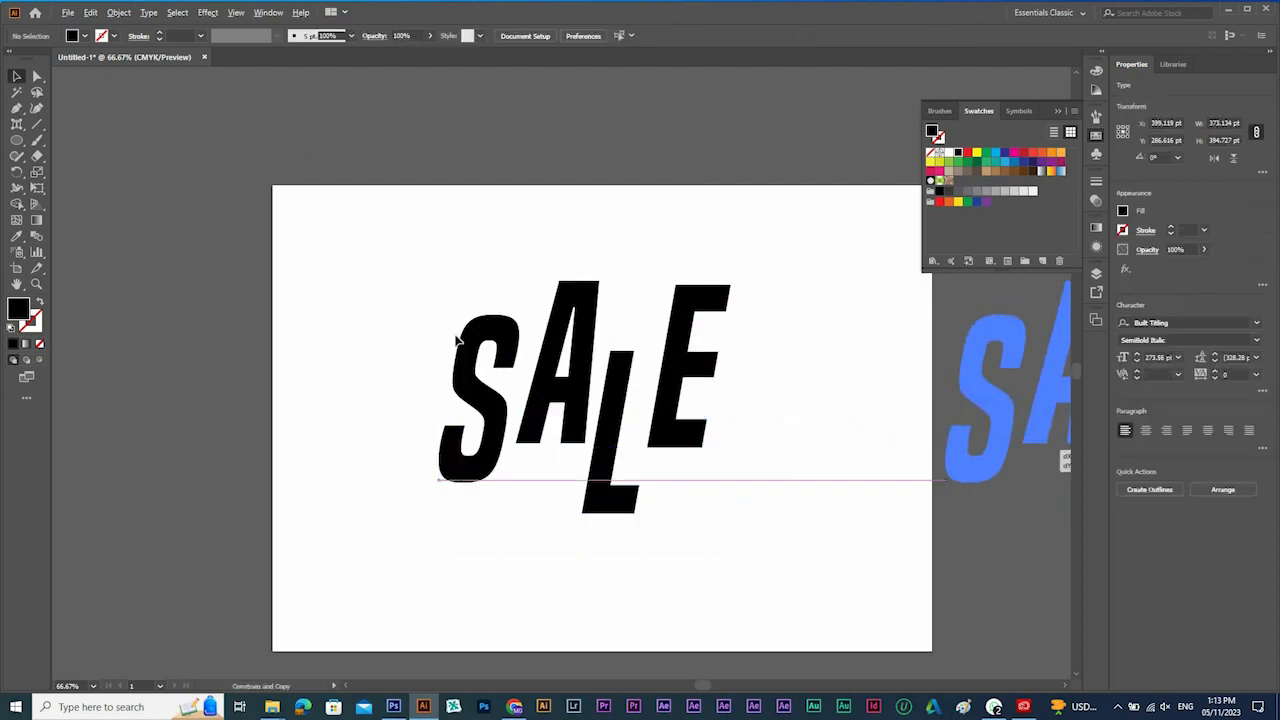
{"action": "left_click", "coordinate": [516, 387]}
{"action": "double_click", "coordinate": [525, 362]}
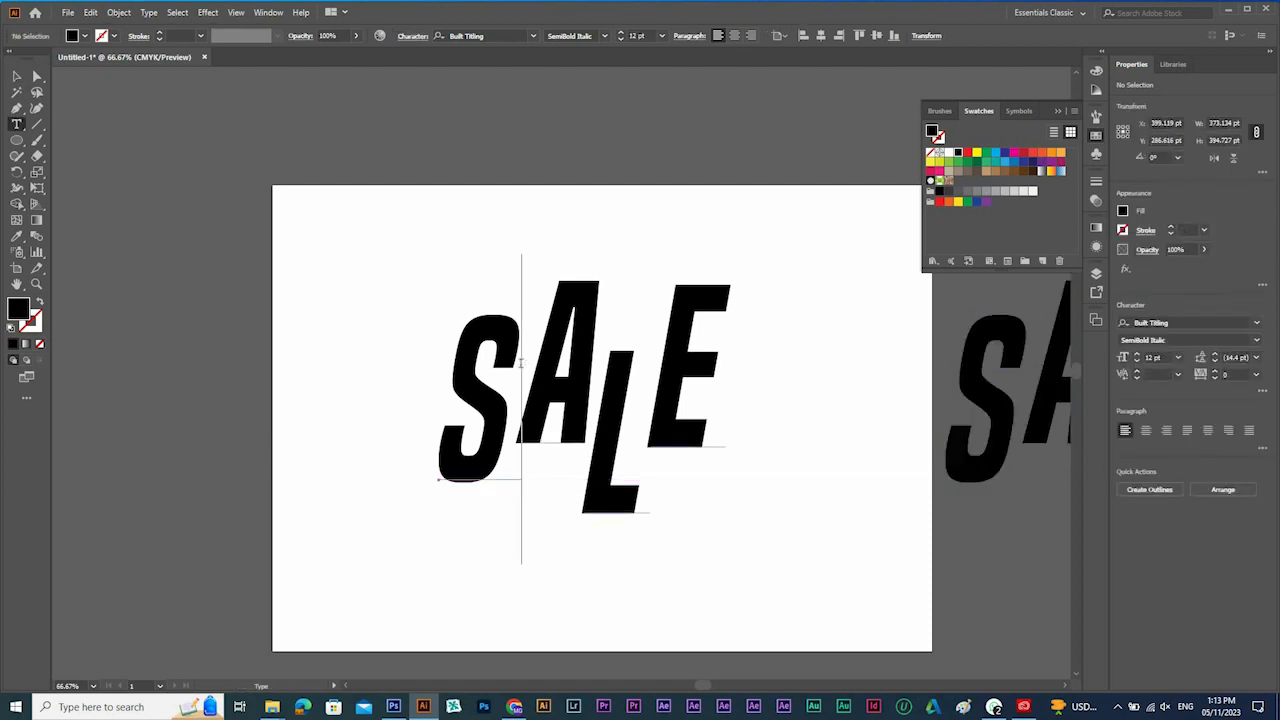
{"action": "key", "text": "shift+Left"}
{"action": "left_click", "coordinate": [1025, 155]}
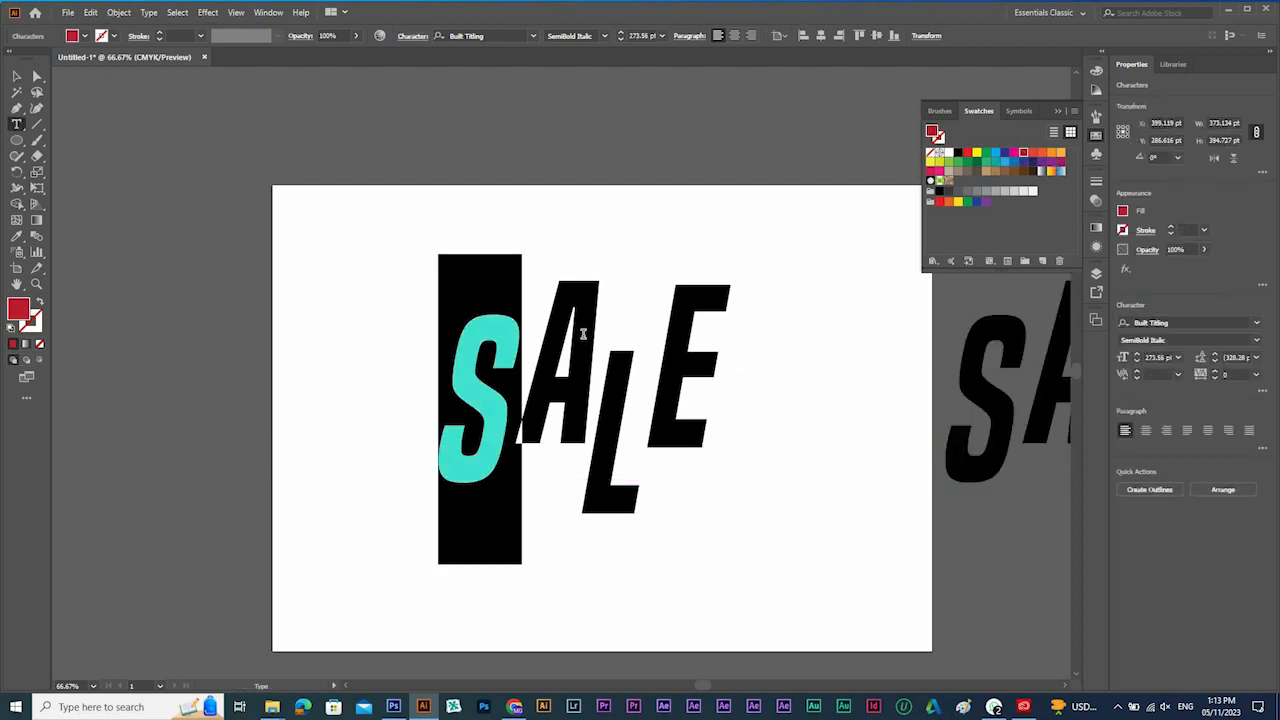
Color the letter L of the SALE text blue and the letter E light orange.
{"action": "left_click_drag", "start_coordinate": [546, 315], "coordinate": [584, 320]}
{"action": "left_click_drag", "start_coordinate": [608, 396], "coordinate": [635, 398]}
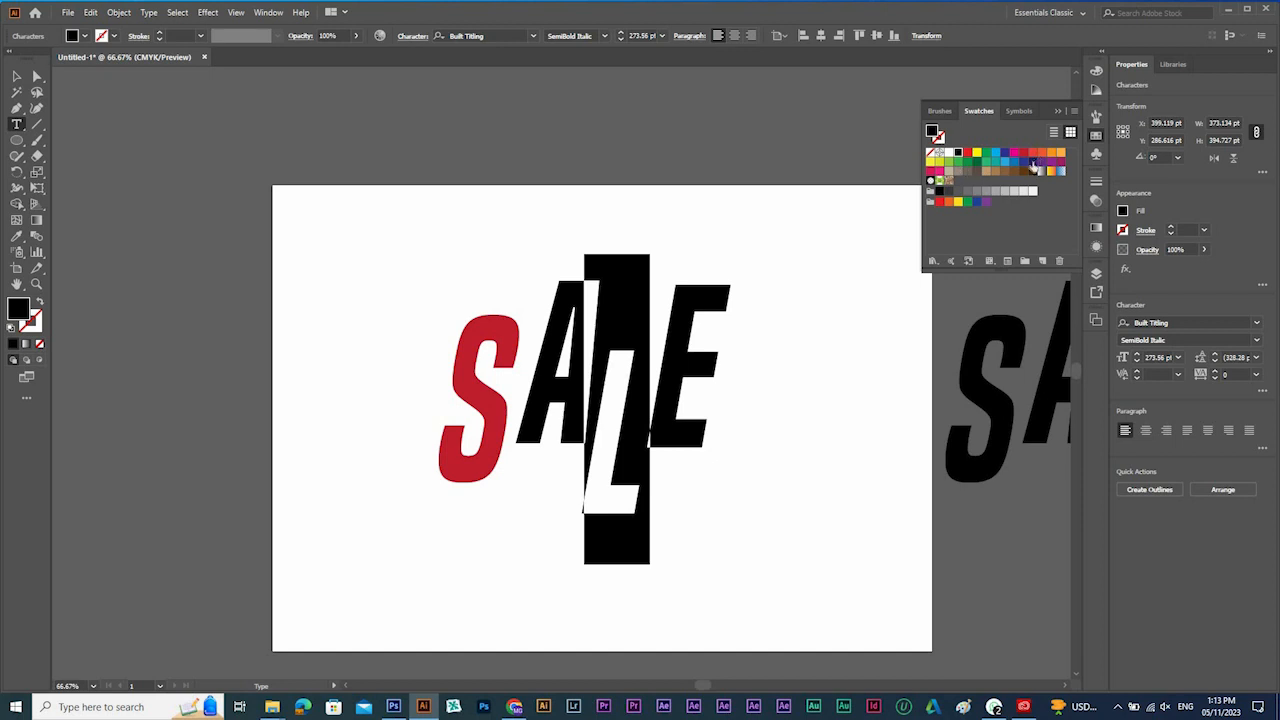
{"action": "left_click", "coordinate": [1014, 160]}
{"action": "left_click_drag", "start_coordinate": [664, 366], "coordinate": [767, 362]}
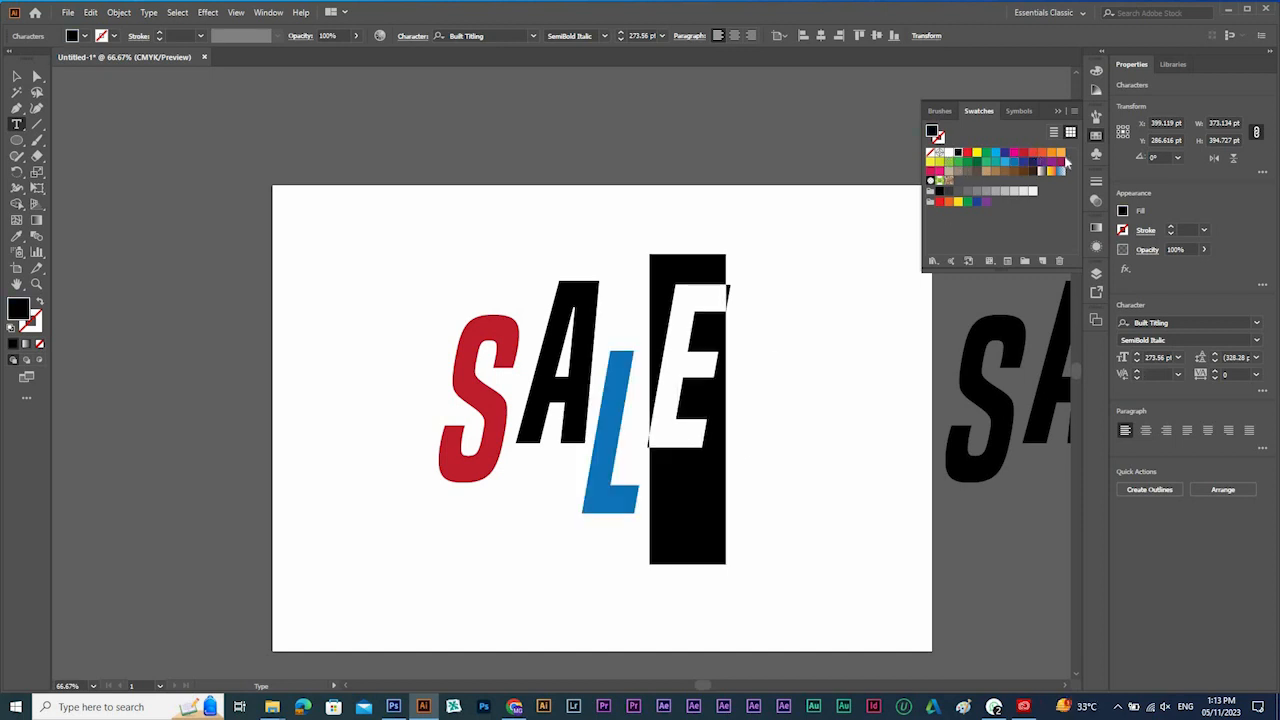
{"action": "left_click", "coordinate": [1060, 152]}
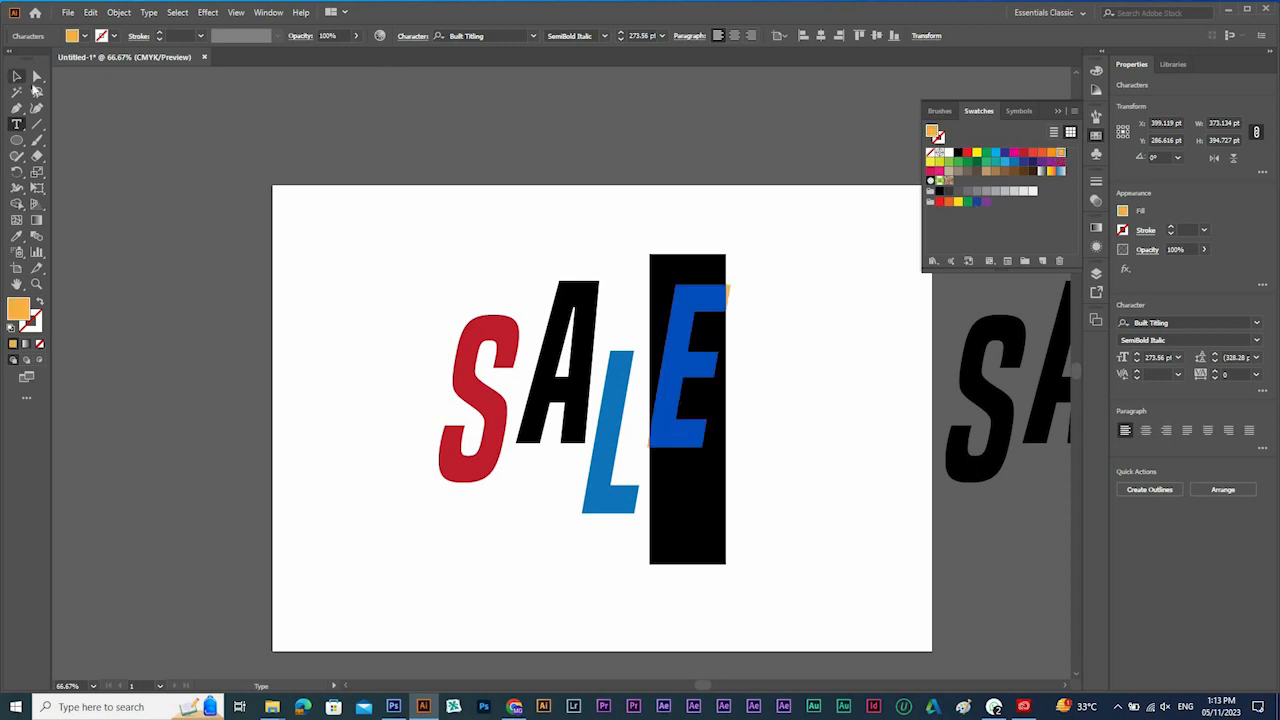
{"action": "left_click", "coordinate": [17, 77]}
{"action": "left_click", "coordinate": [774, 398]}
{"action": "left_click_drag", "start_coordinate": [774, 398], "coordinate": [709, 414]}
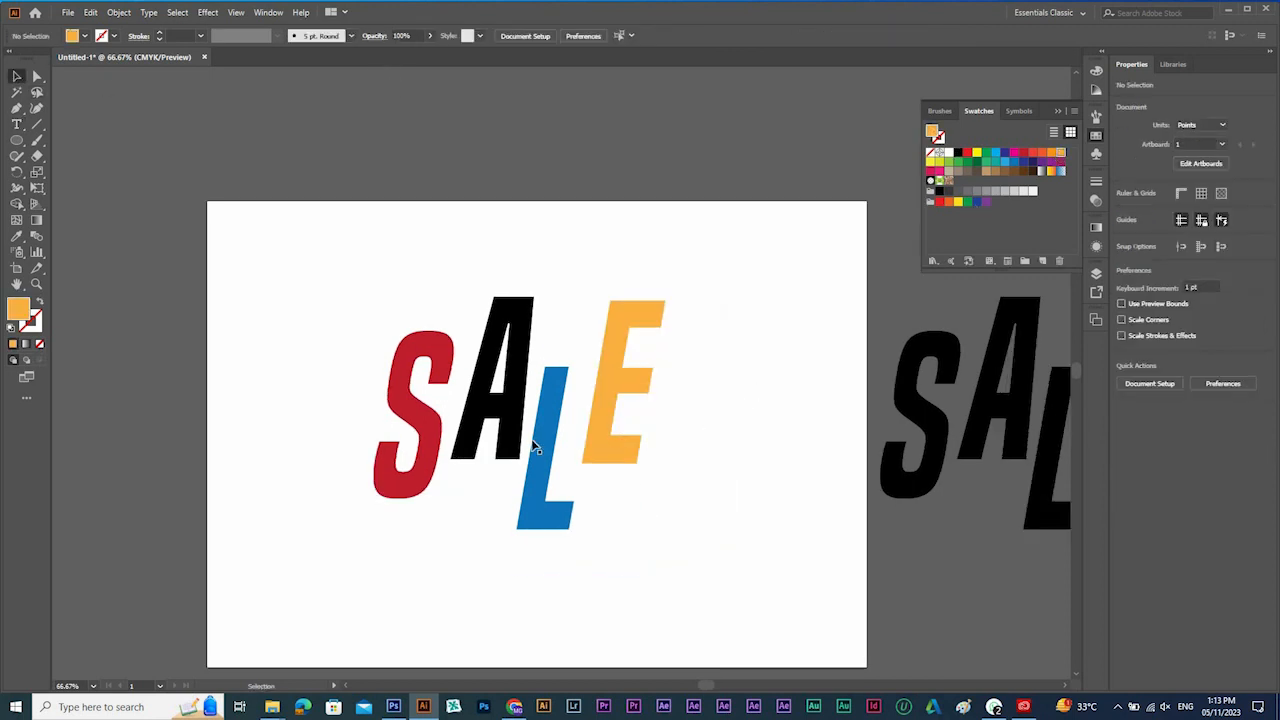
Copy the colored SALE text about 159 pt left and 395 pt up, and start a Scribble effect on the text left on the artboard.
{"action": "left_click_drag", "start_coordinate": [609, 423], "coordinate": [503, 160]}
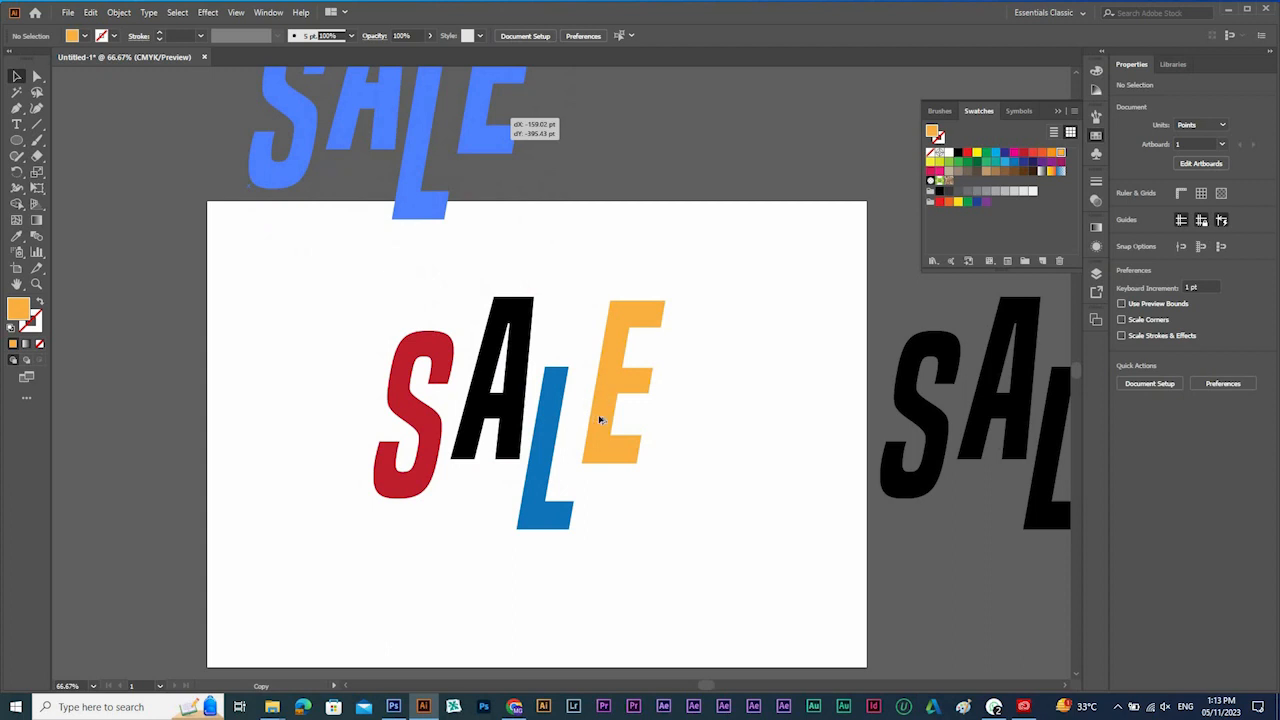
{"action": "left_click_drag", "start_coordinate": [617, 410], "coordinate": [624, 418]}
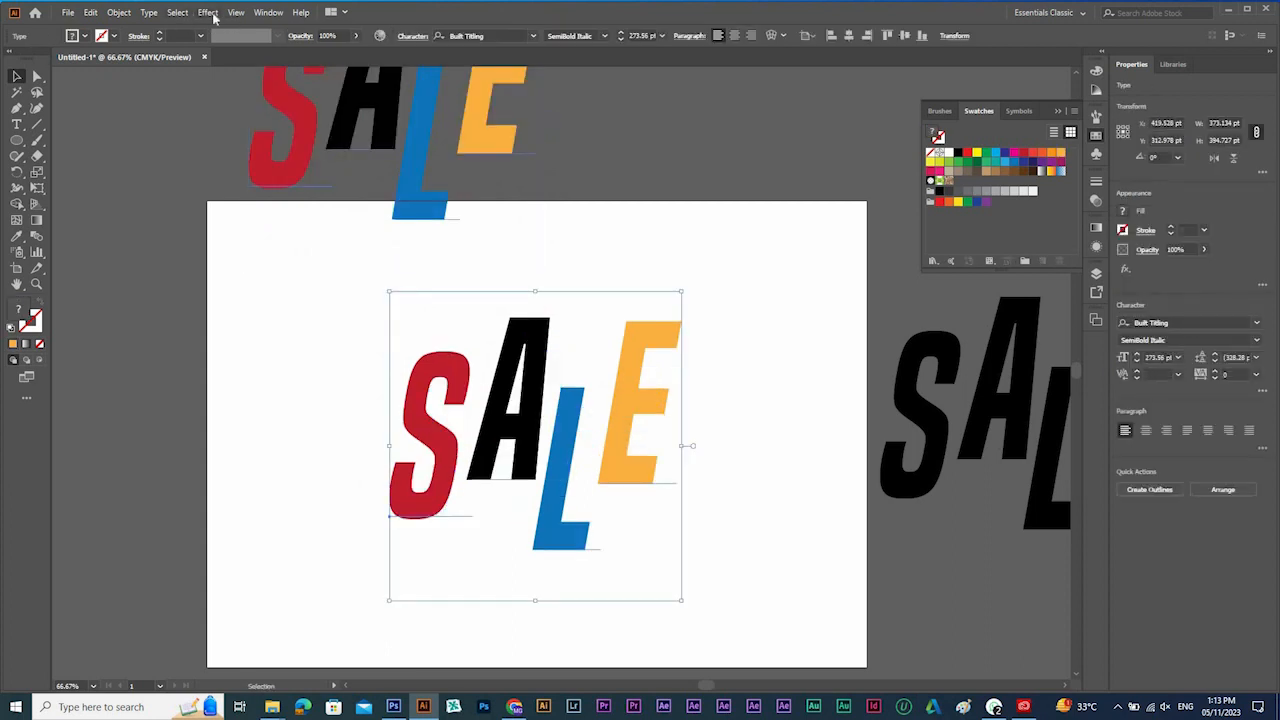
{"action": "left_click", "coordinate": [209, 13]}
{"action": "mouse_move", "coordinate": [330, 163]}
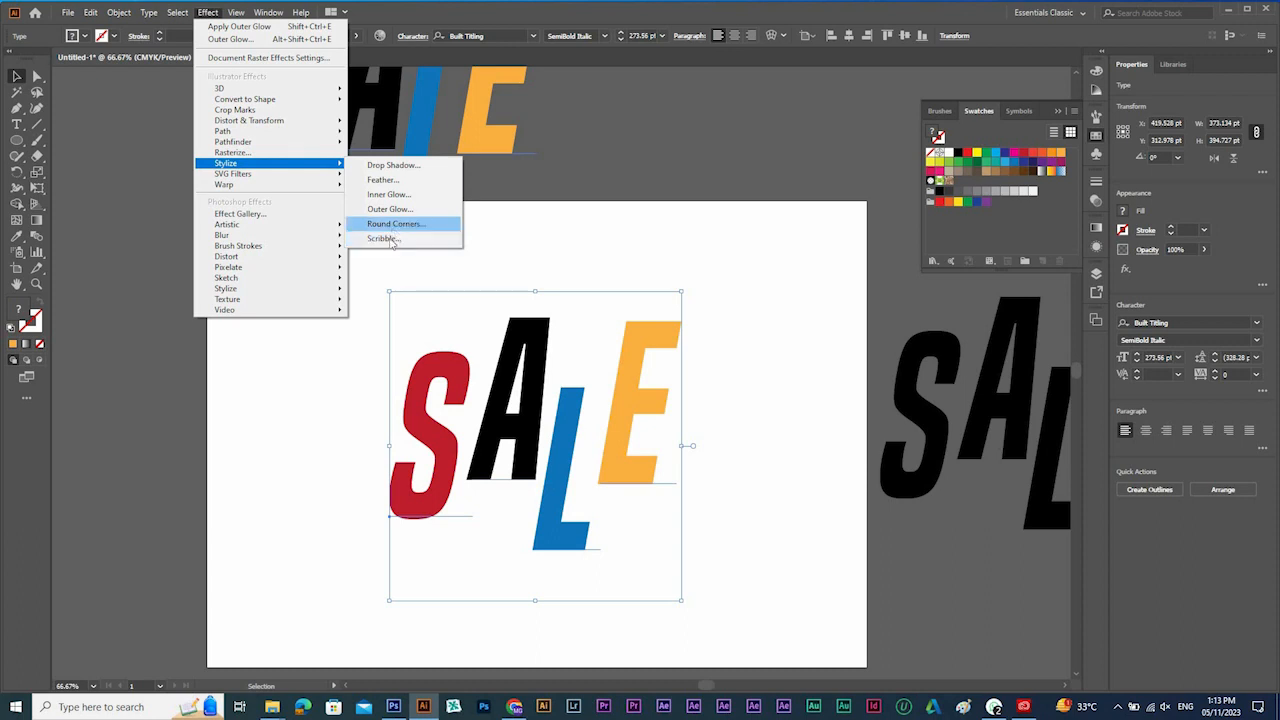
{"action": "left_click", "coordinate": [385, 239]}
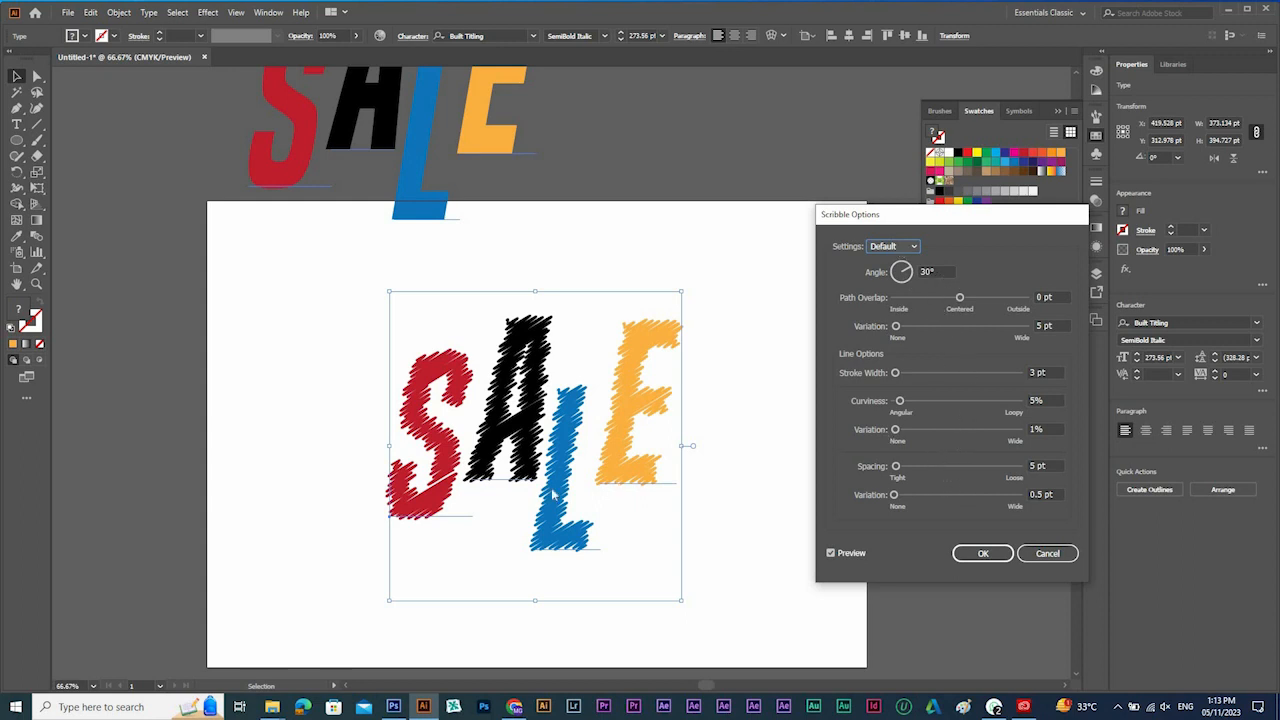
Try the Childlike, Dense and Moiré presets for the Scribble effect on the SALE text.
{"action": "left_click", "coordinate": [915, 248]}
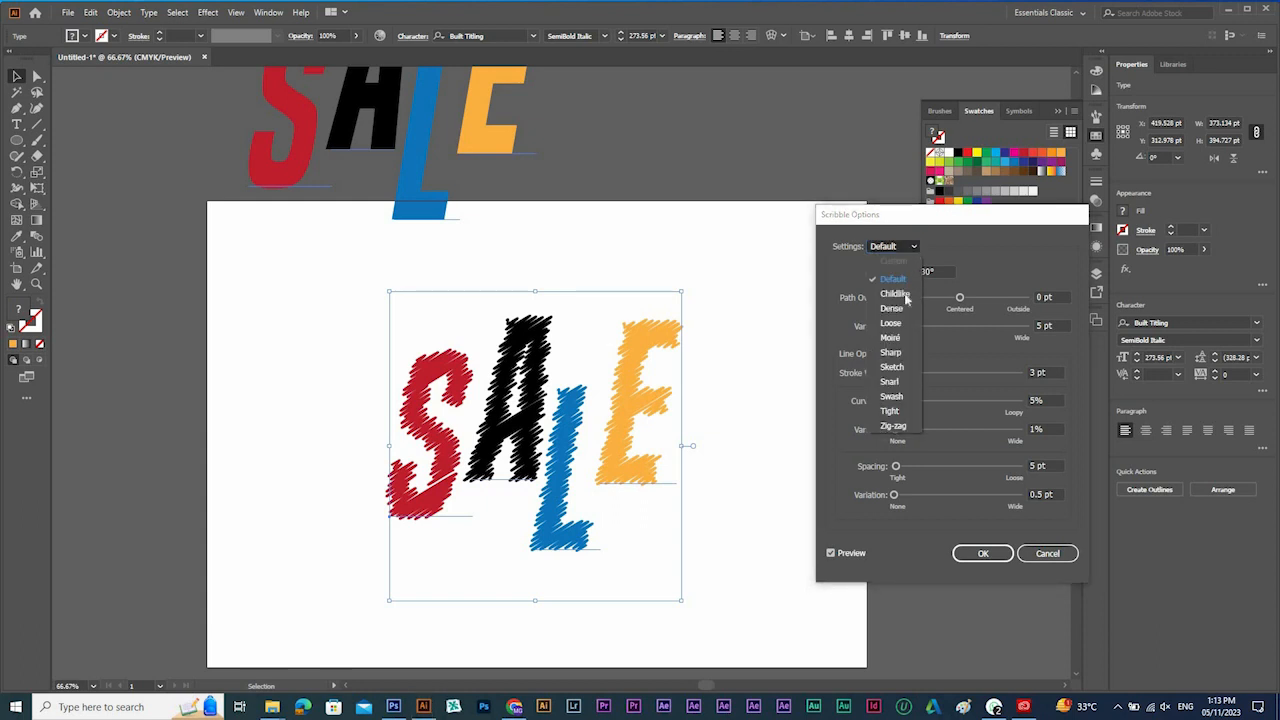
{"action": "left_click", "coordinate": [900, 300]}
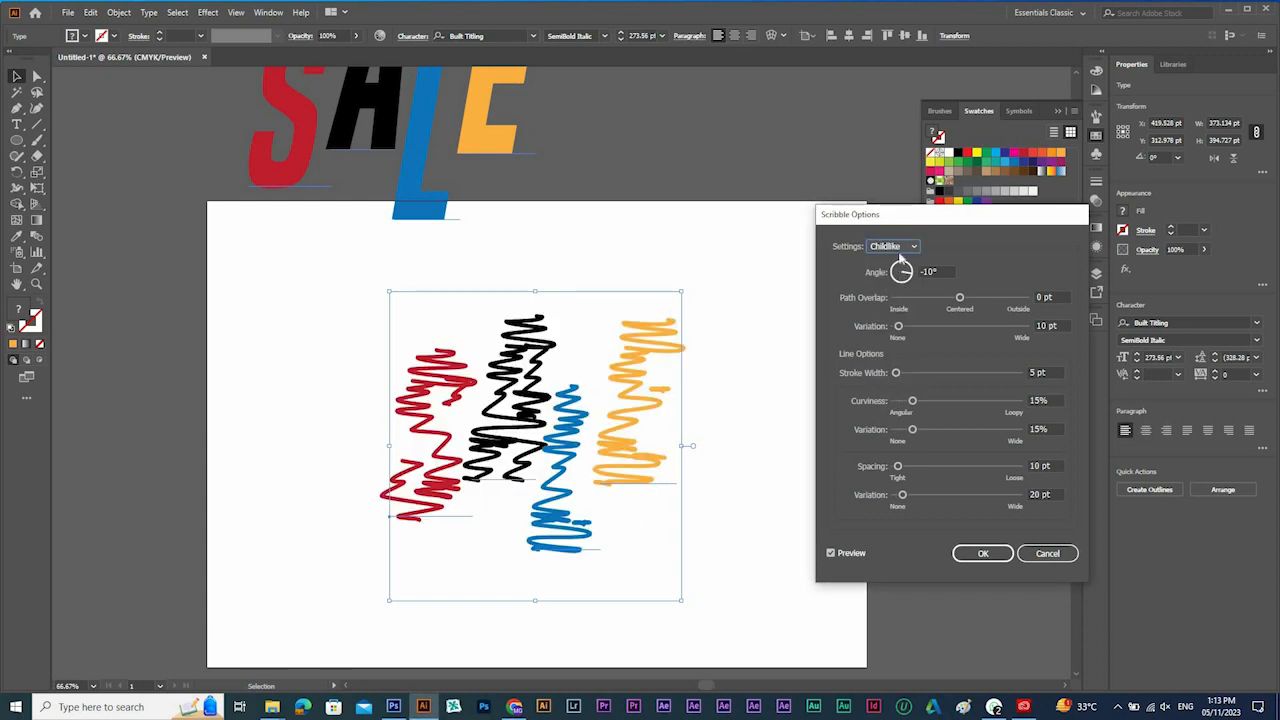
{"action": "left_click", "coordinate": [908, 247]}
{"action": "left_click", "coordinate": [893, 290]}
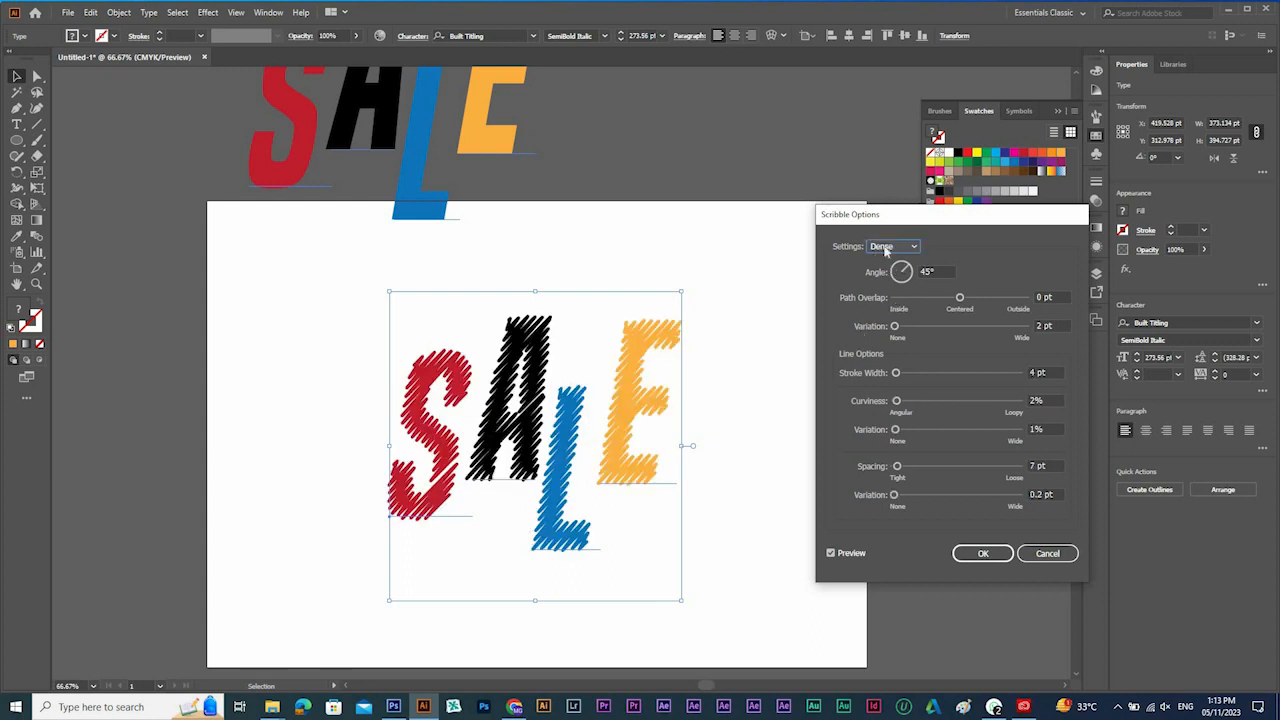
{"action": "left_click", "coordinate": [884, 250]}
{"action": "left_click", "coordinate": [889, 336]}
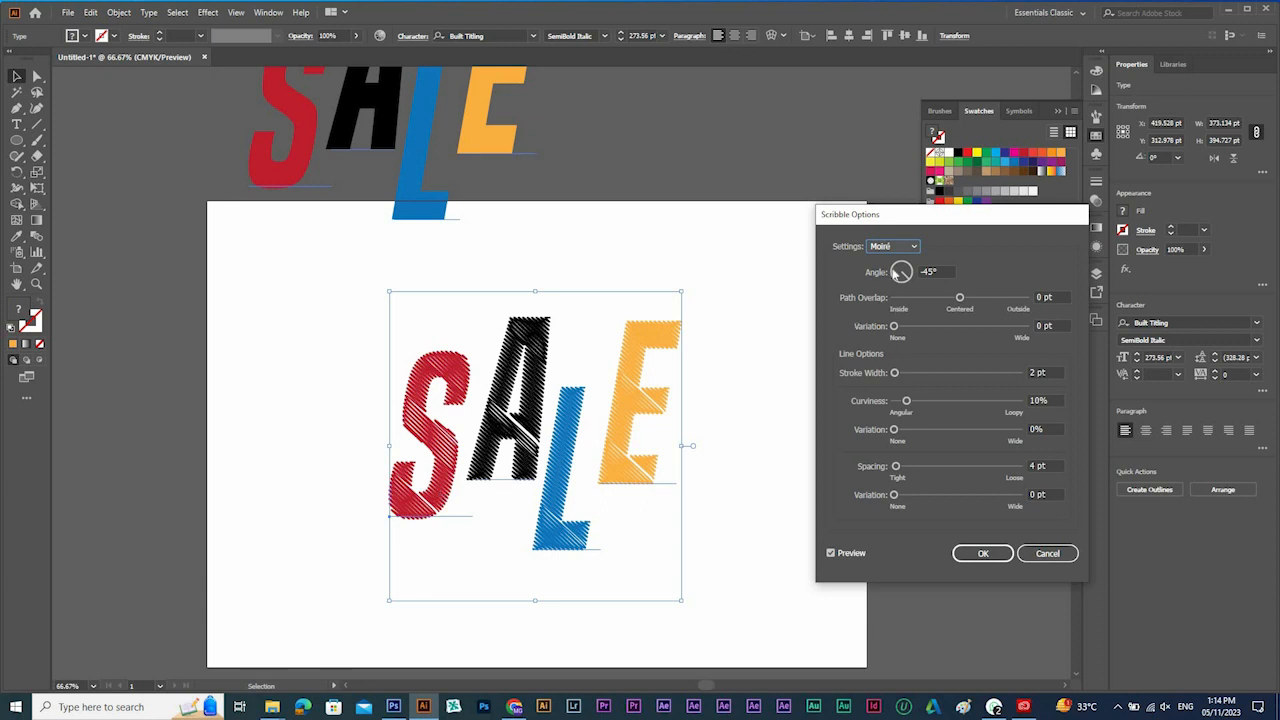
Try the Sketch, Snarl and Swash presets for the Scribble effect on the SALE text.
{"action": "left_click", "coordinate": [899, 249]}
{"action": "left_click", "coordinate": [896, 373]}
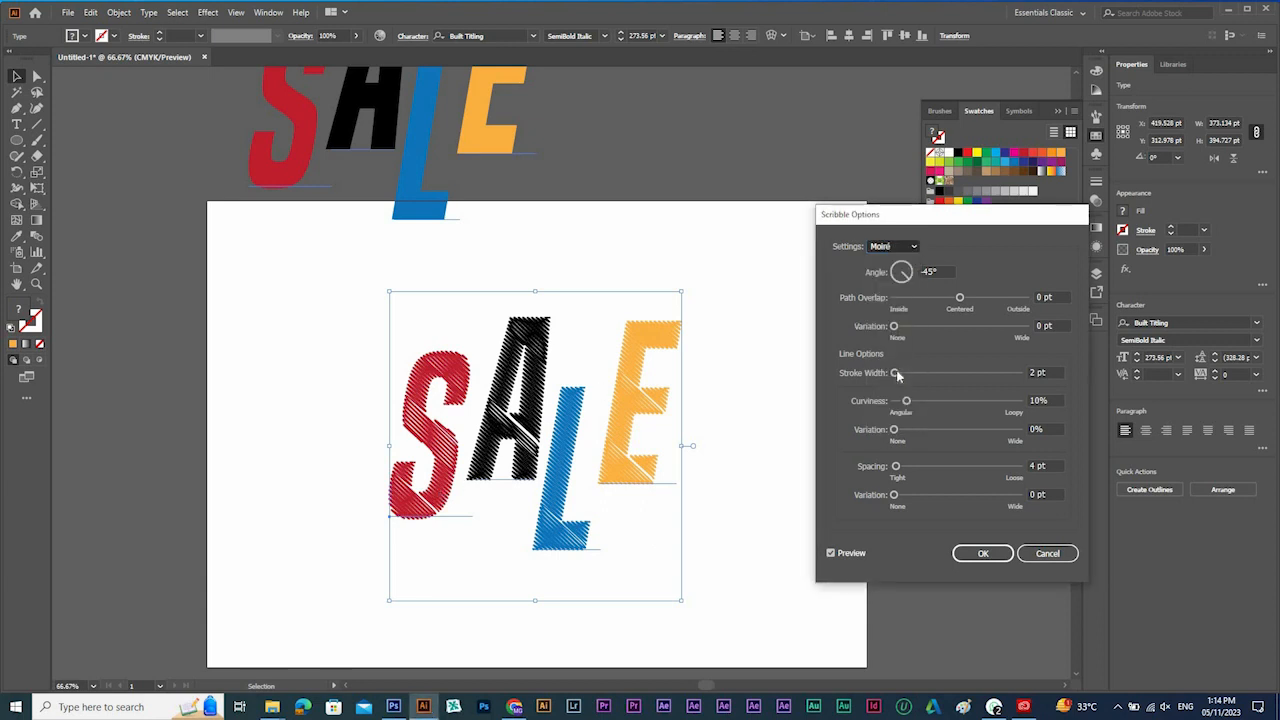
{"action": "left_click", "coordinate": [913, 249]}
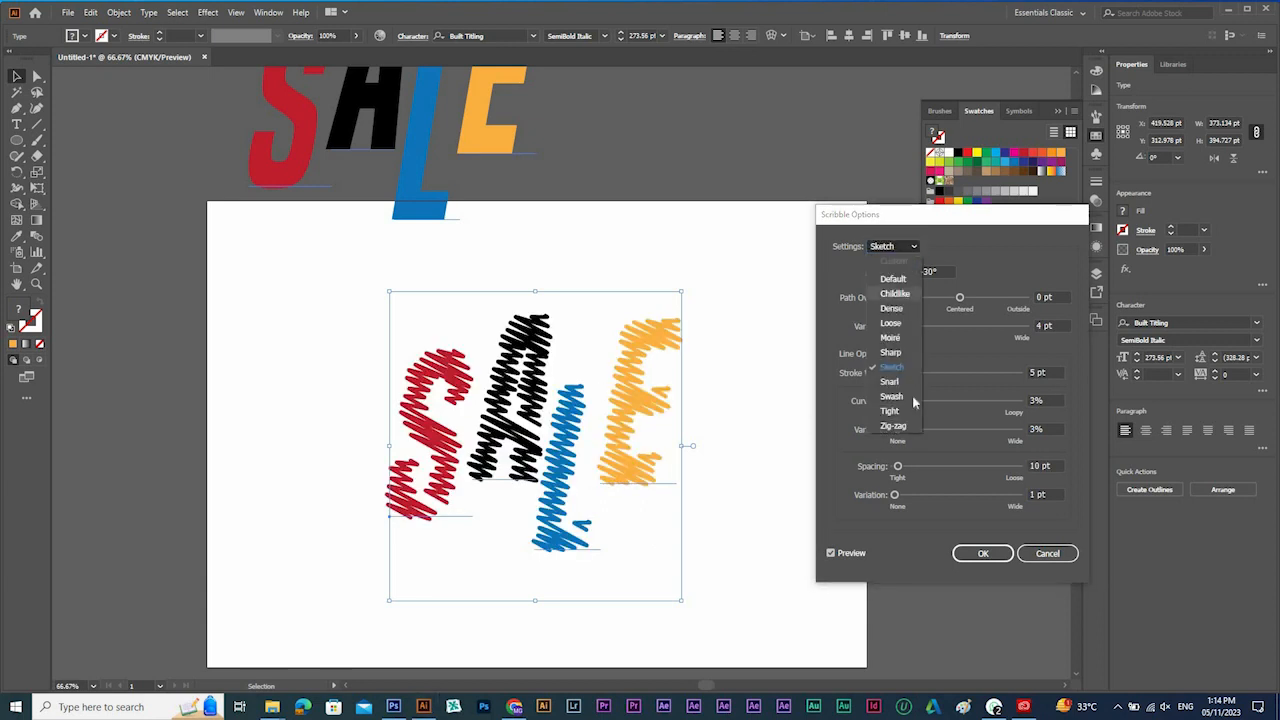
{"action": "left_click", "coordinate": [904, 385]}
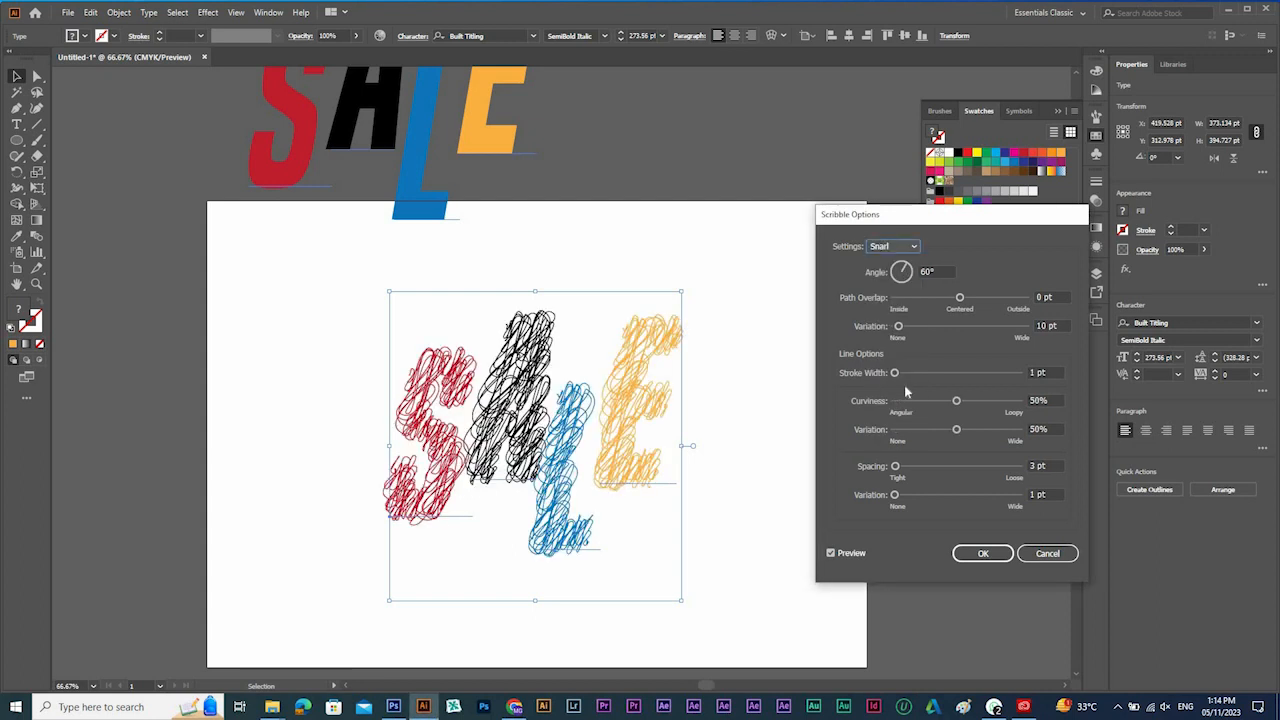
{"action": "left_click", "coordinate": [897, 246]}
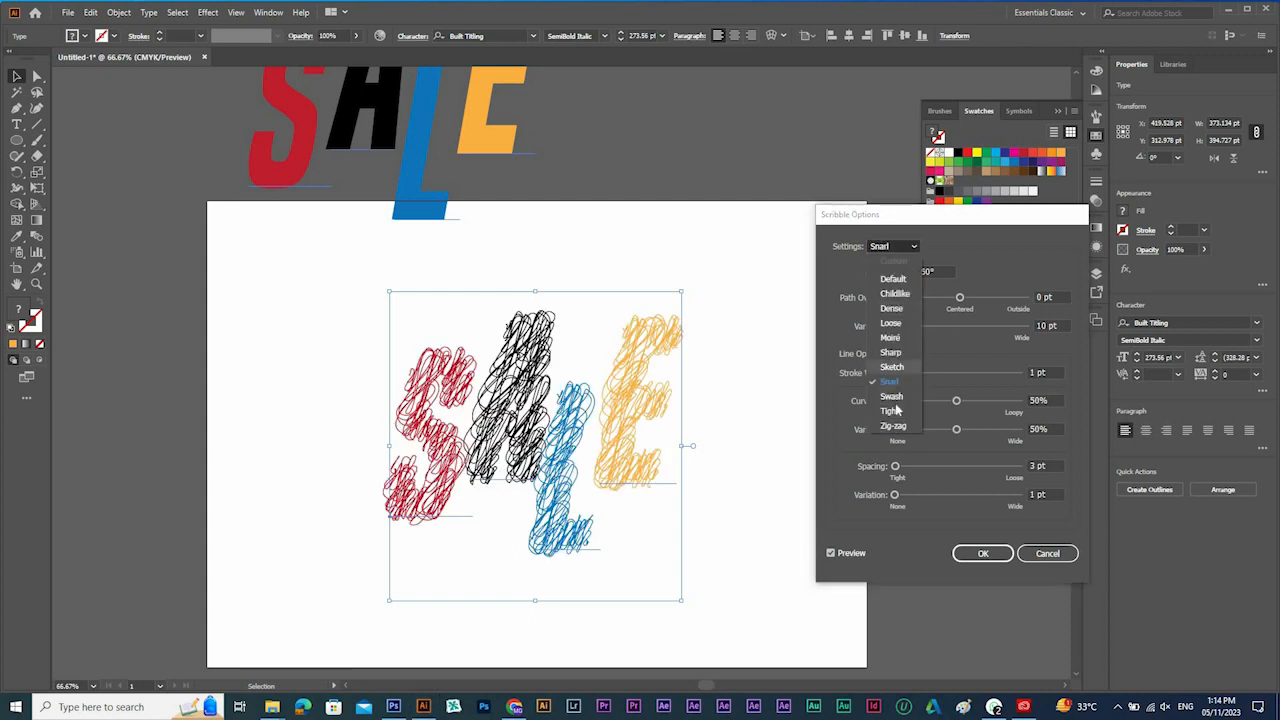
{"action": "left_click", "coordinate": [901, 392]}
Choose the Tight preset for the Scribble effect and apply it to the SALE text.
{"action": "left_click", "coordinate": [898, 246]}
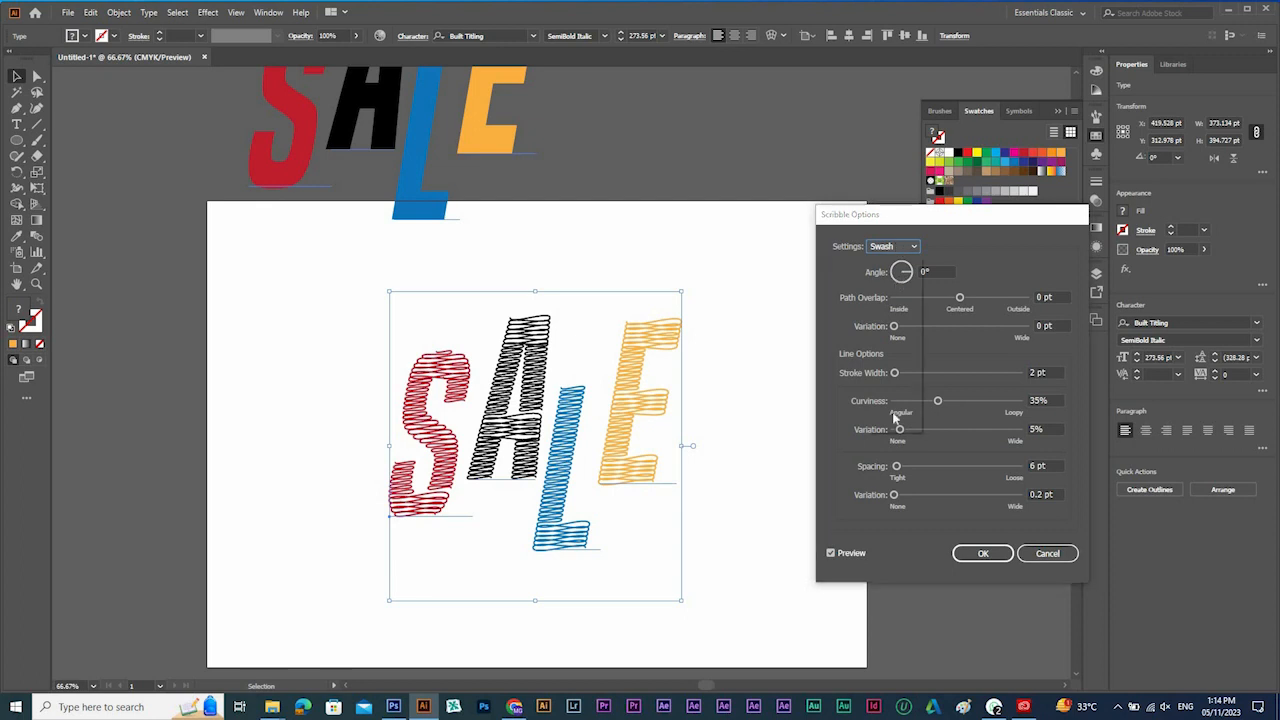
{"action": "left_click", "coordinate": [893, 424]}
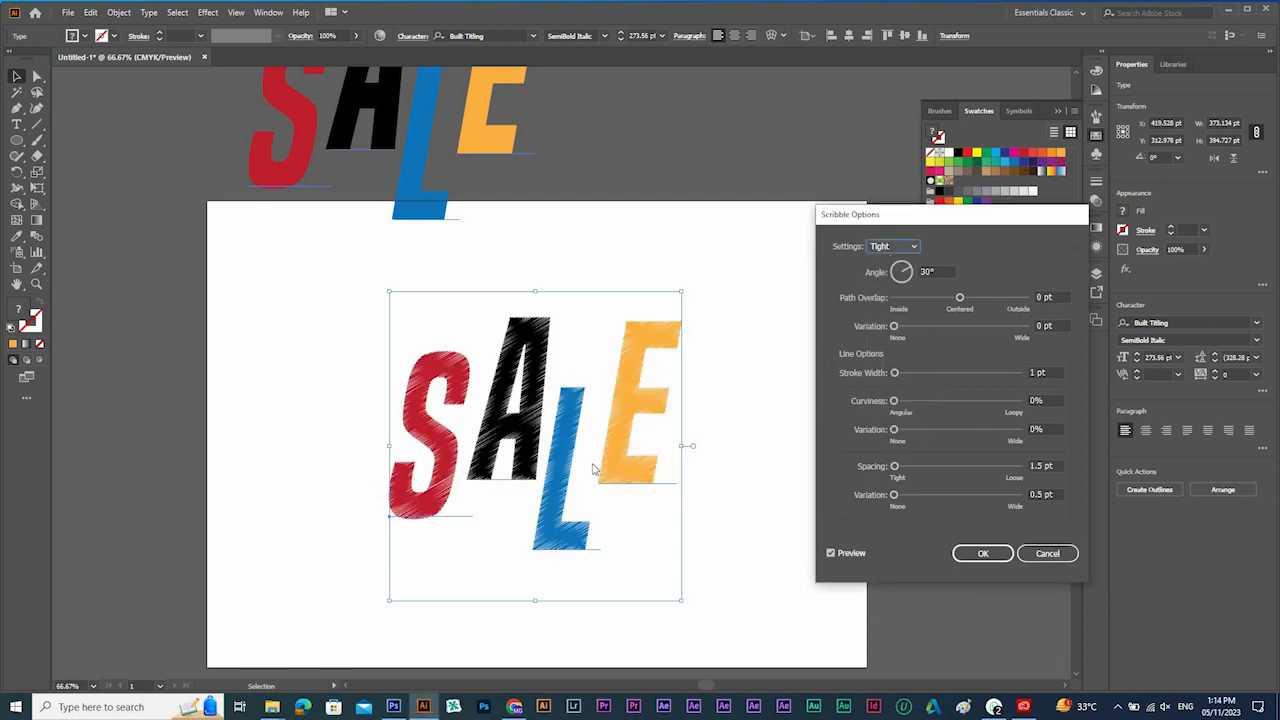
{"action": "left_click", "coordinate": [983, 554]}
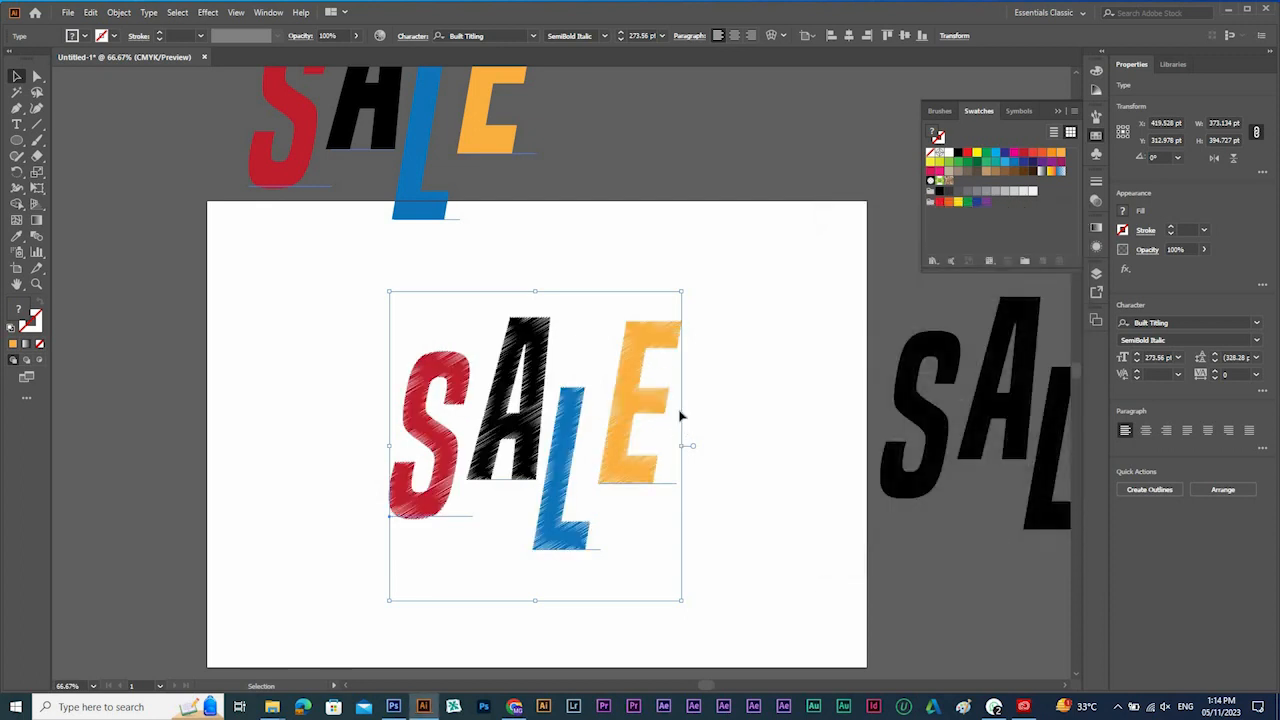
Color only the letter A of the scribbled SALE text on the artboard white.
{"action": "key", "text": "space"}
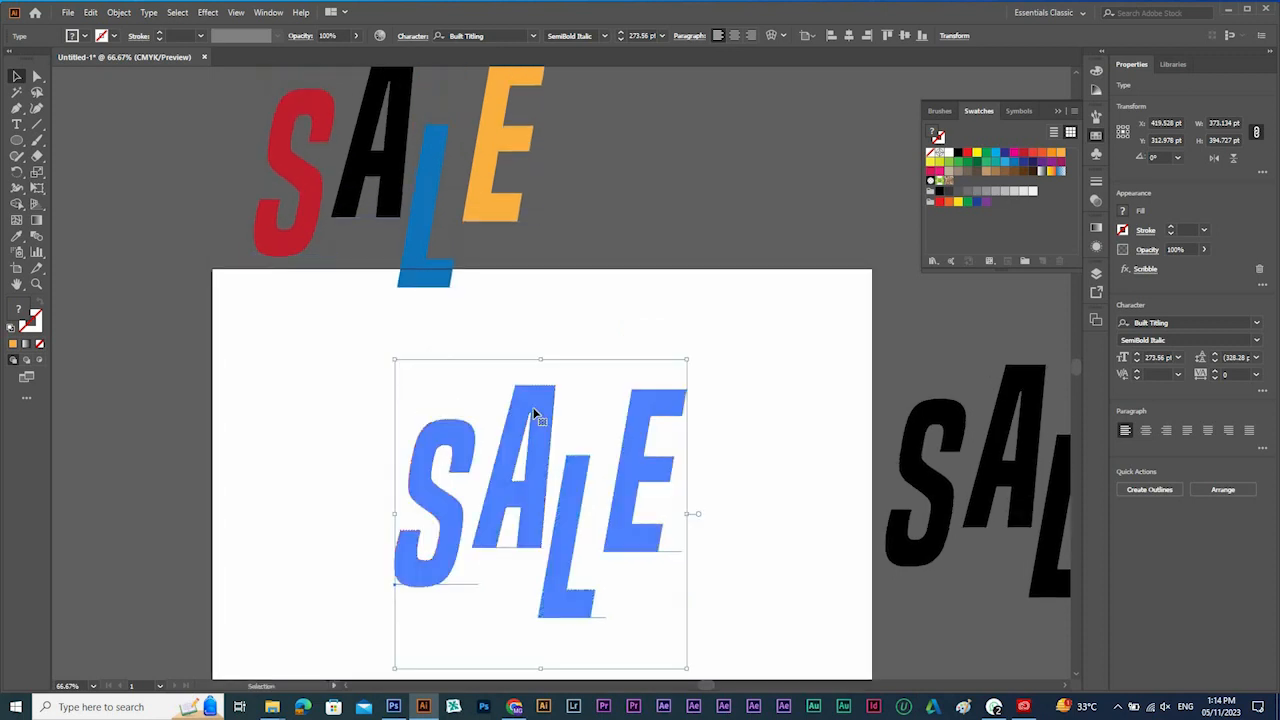
{"action": "key", "text": "t"}
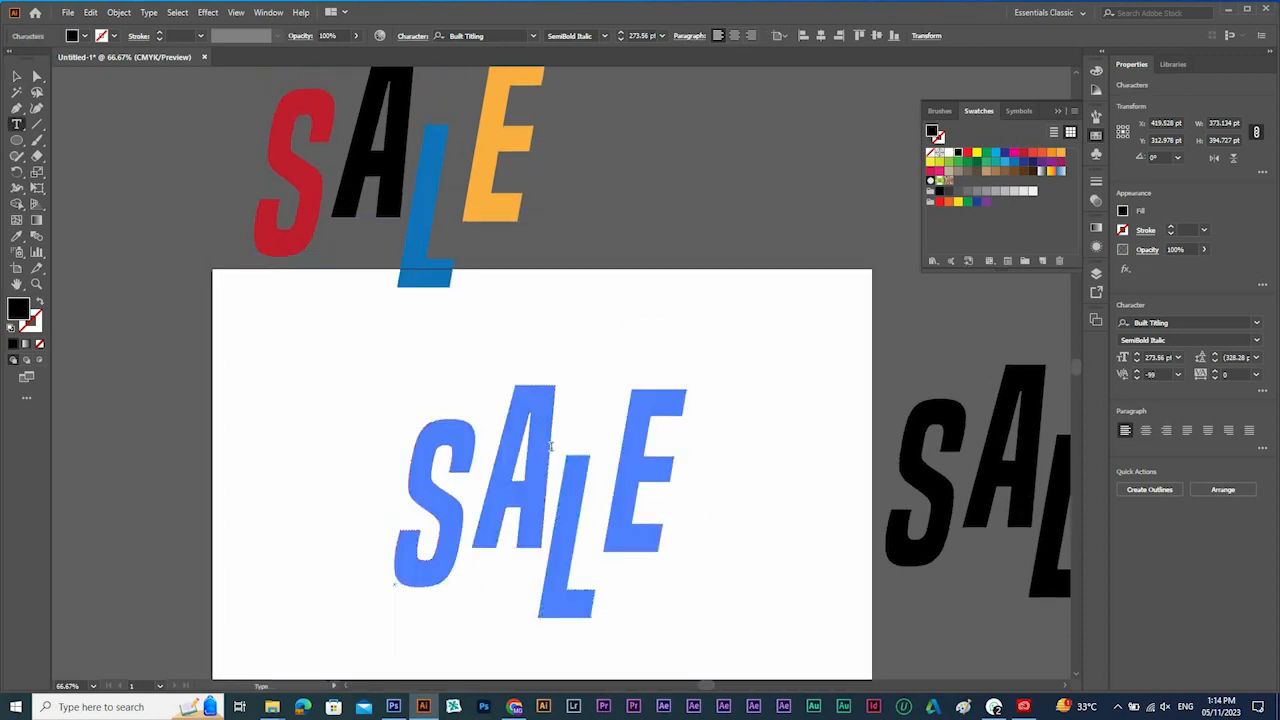
{"action": "left_click_drag", "start_coordinate": [488, 445], "coordinate": [541, 446]}
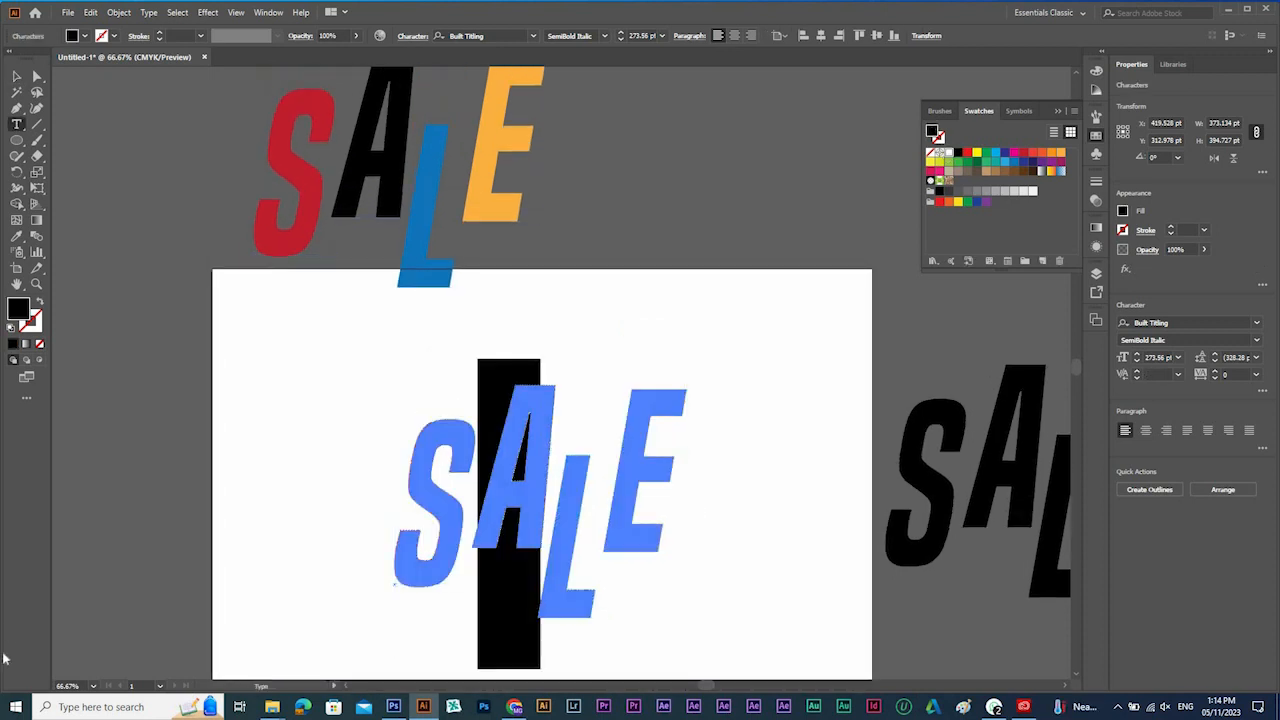
{"action": "left_click", "coordinate": [948, 152]}
{"action": "left_click", "coordinate": [15, 78]}
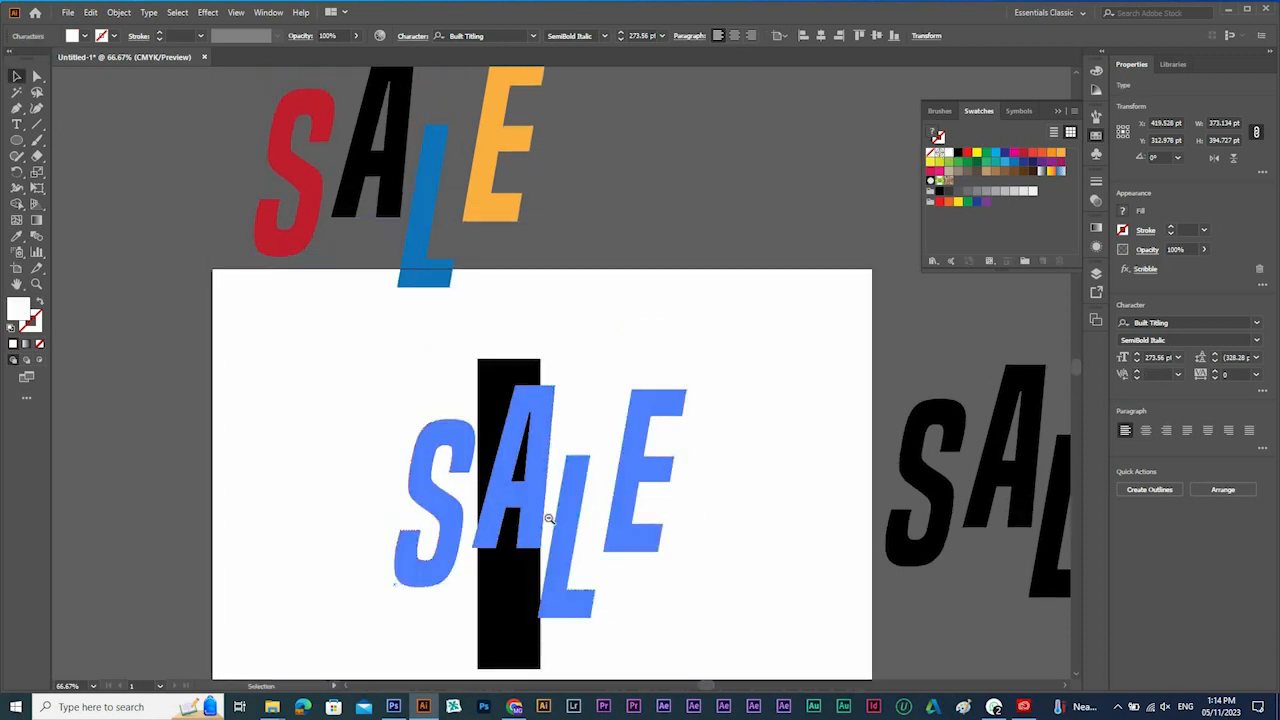
Draw a rectangle about 842 by 604 pt that covers the whole artboard.
{"action": "left_click", "coordinate": [548, 518], "text": "ctrl+alt"}
{"action": "left_click", "coordinate": [548, 518], "text": "ctrl+alt"}
{"action": "left_click", "coordinate": [562, 295], "text": "ctrl+alt"}
{"action": "left_click_drag", "start_coordinate": [556, 224], "coordinate": [520, 188]}
{"action": "left_click", "coordinate": [174, 232]}
{"action": "left_click", "coordinate": [16, 141]}
{"action": "left_click_drag", "start_coordinate": [12, 150], "coordinate": [70, 134]}
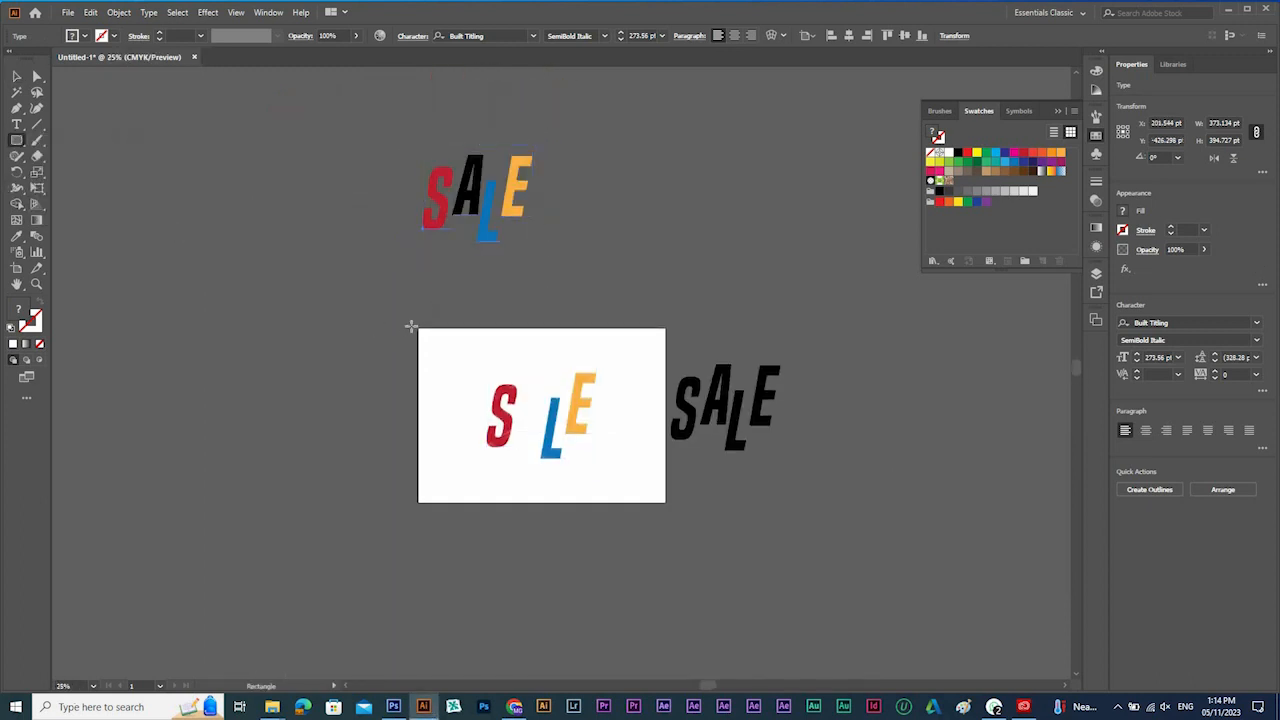
{"action": "left_click_drag", "start_coordinate": [418, 329], "coordinate": [666, 502]}
Fill the artboard-sized rectangle with the 90% black swatch and send it to the back behind the scribbled SALE text.
{"action": "left_click", "coordinate": [948, 191]}
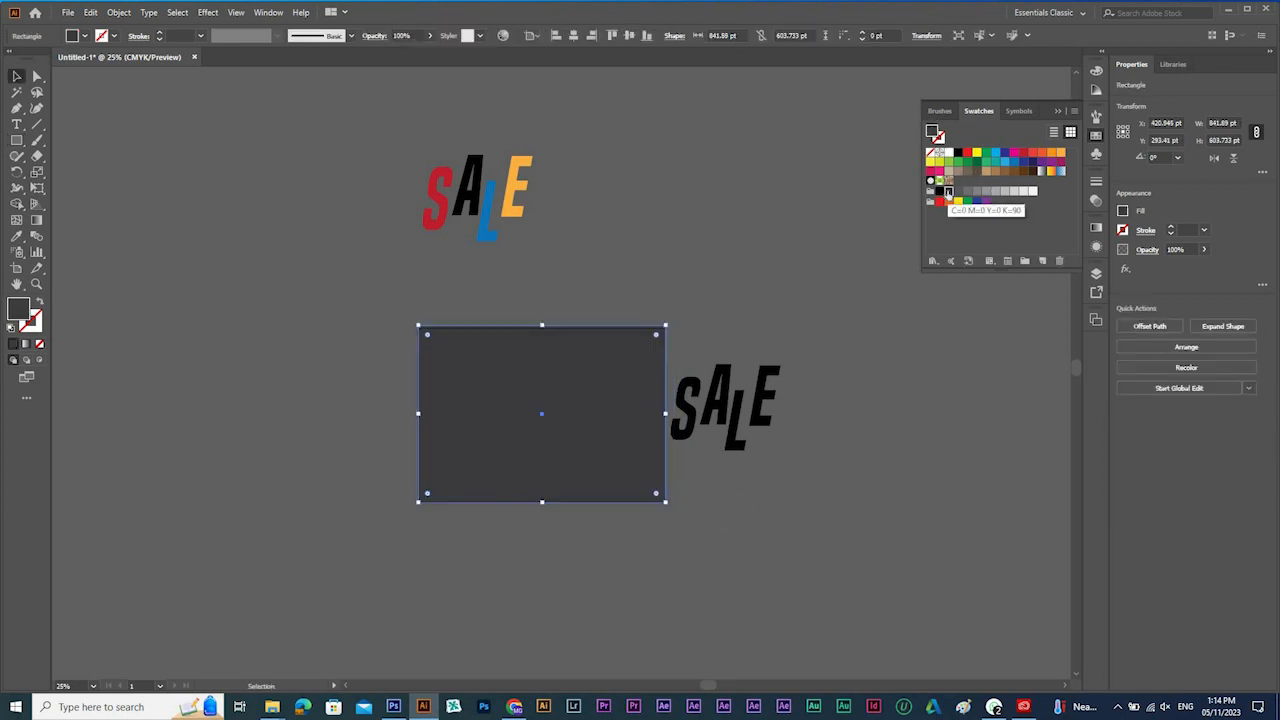
{"action": "key", "text": "ctrl+shift+bracketleft"}
{"action": "left_click_drag", "start_coordinate": [466, 318], "coordinate": [722, 412]}
{"action": "left_click_drag", "start_coordinate": [430, 673], "coordinate": [510, 509]}
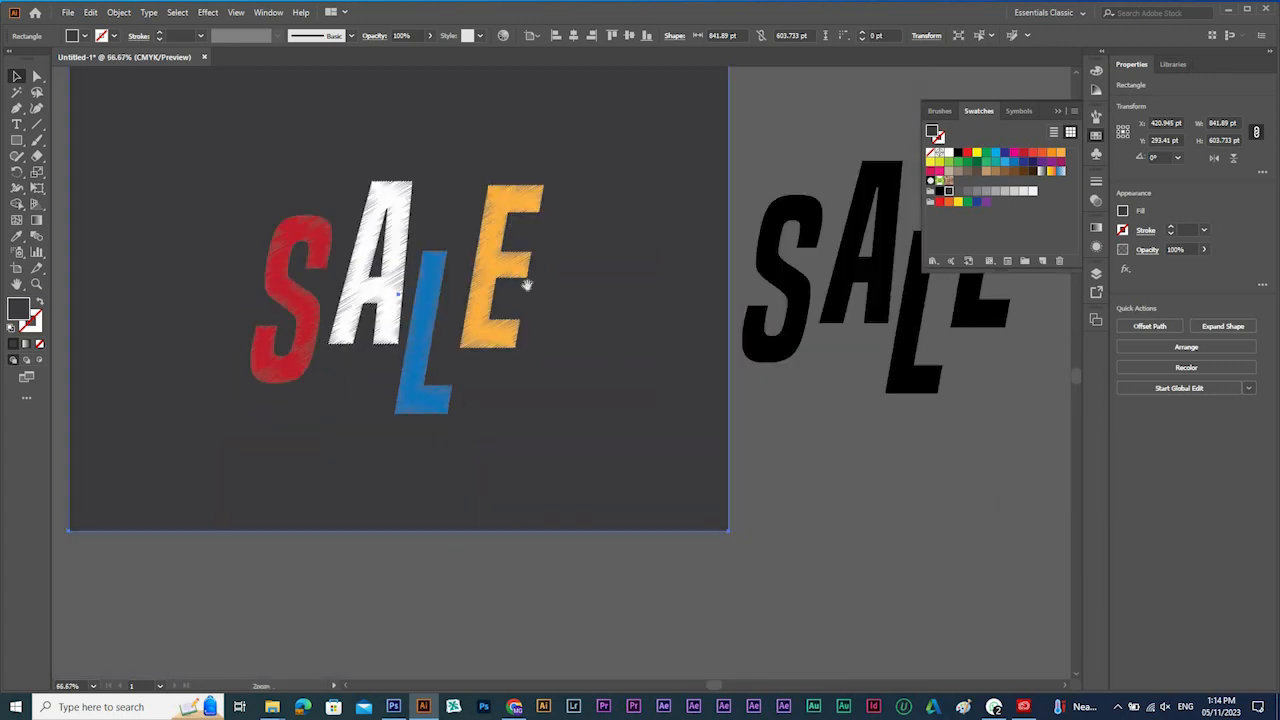
Recolor the plain black SALE text beside the artboard white.
{"action": "left_click", "coordinate": [518, 281], "text": "ctrl+alt"}
{"action": "left_click_drag", "start_coordinate": [899, 366], "coordinate": [703, 480]}
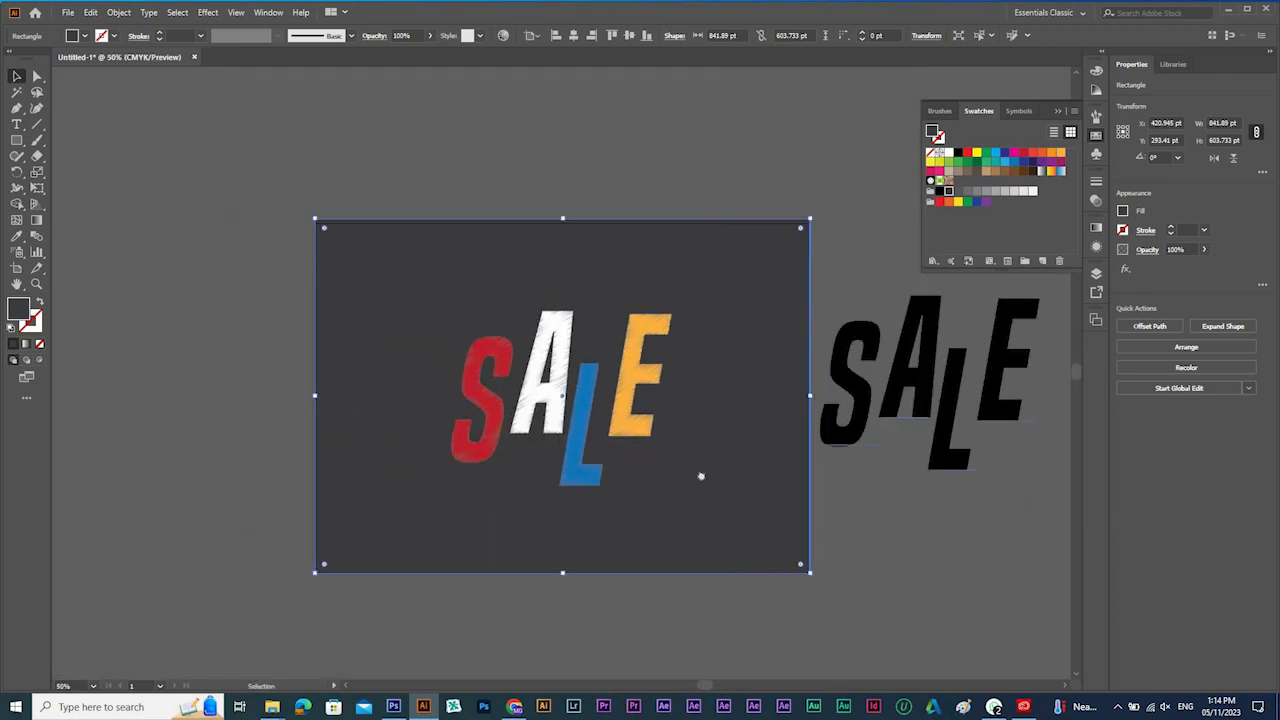
{"action": "left_click", "coordinate": [703, 480]}
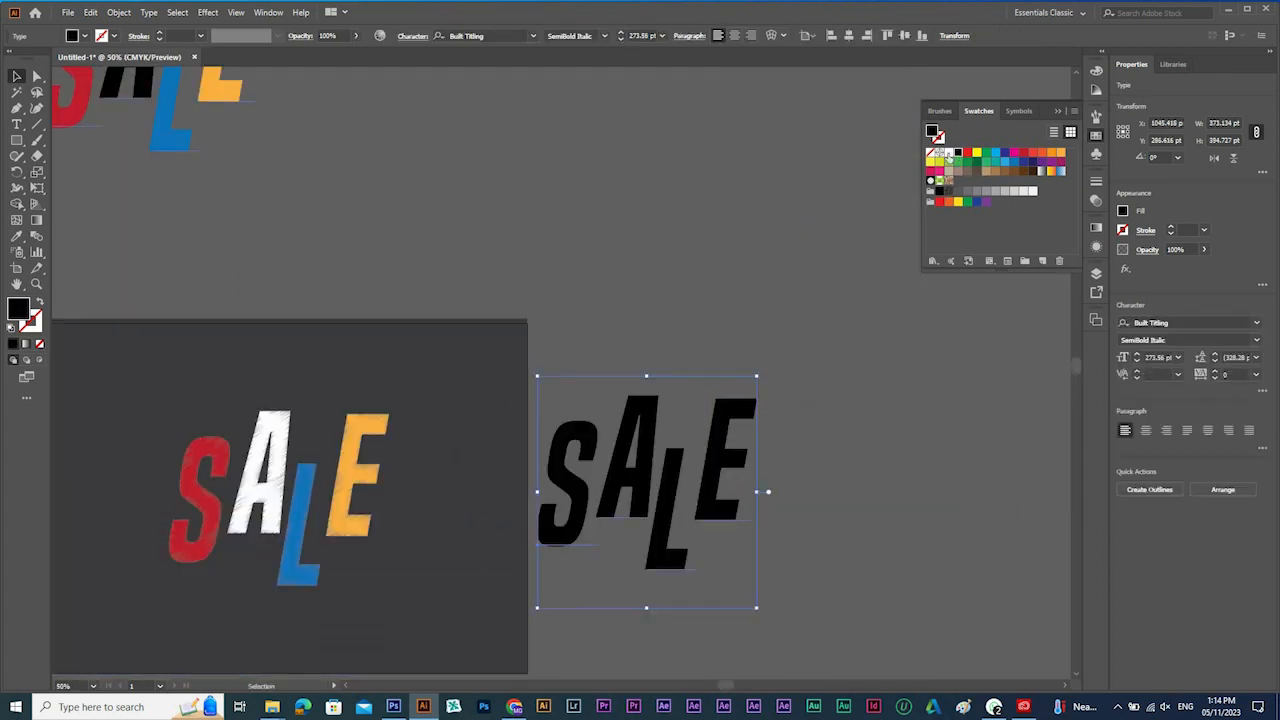
{"action": "left_click", "coordinate": [948, 156]}
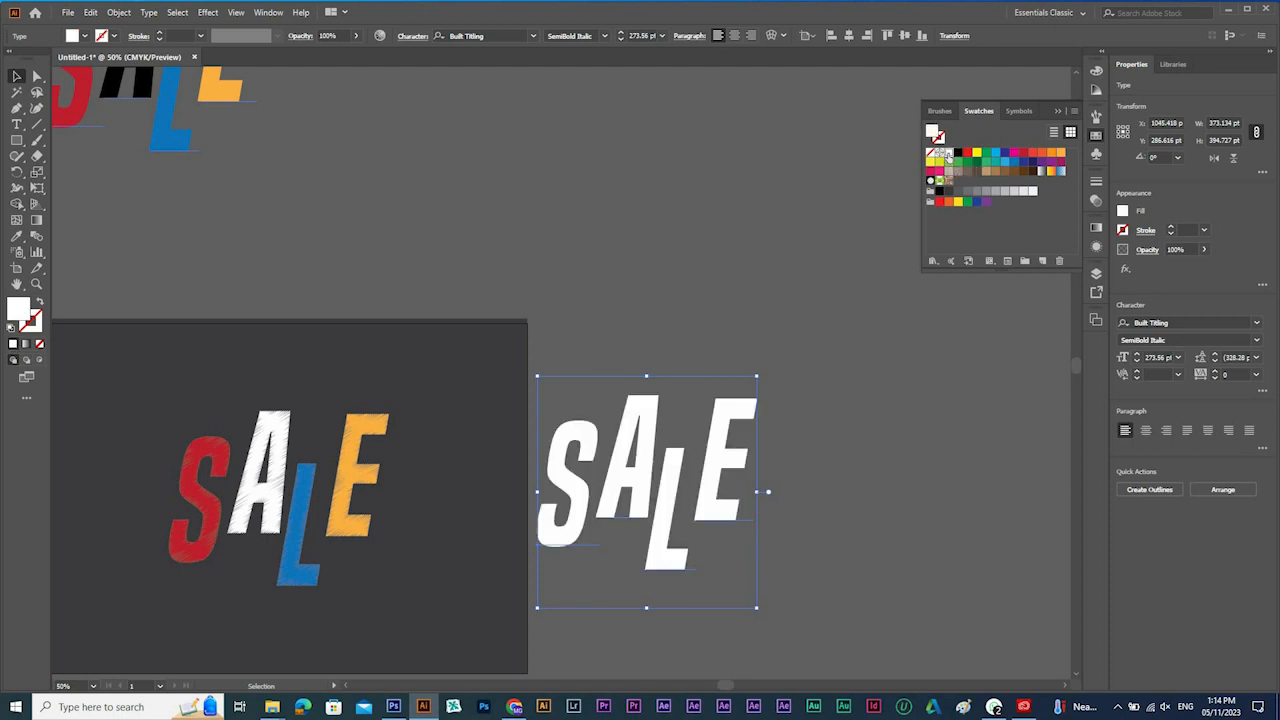
Apply a previewed Outer Glow effect with 90% opacity and 20 pt blur to the white SALE text.
{"action": "left_click", "coordinate": [209, 13]}
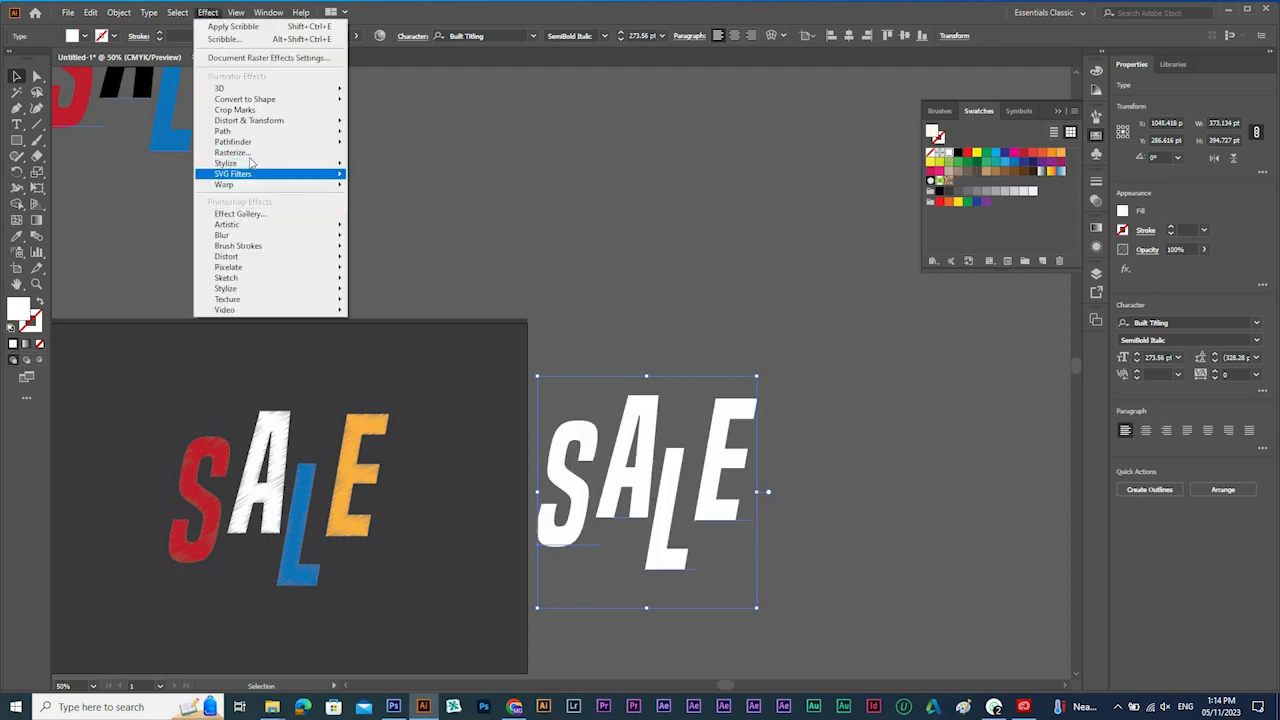
{"action": "mouse_move", "coordinate": [254, 165]}
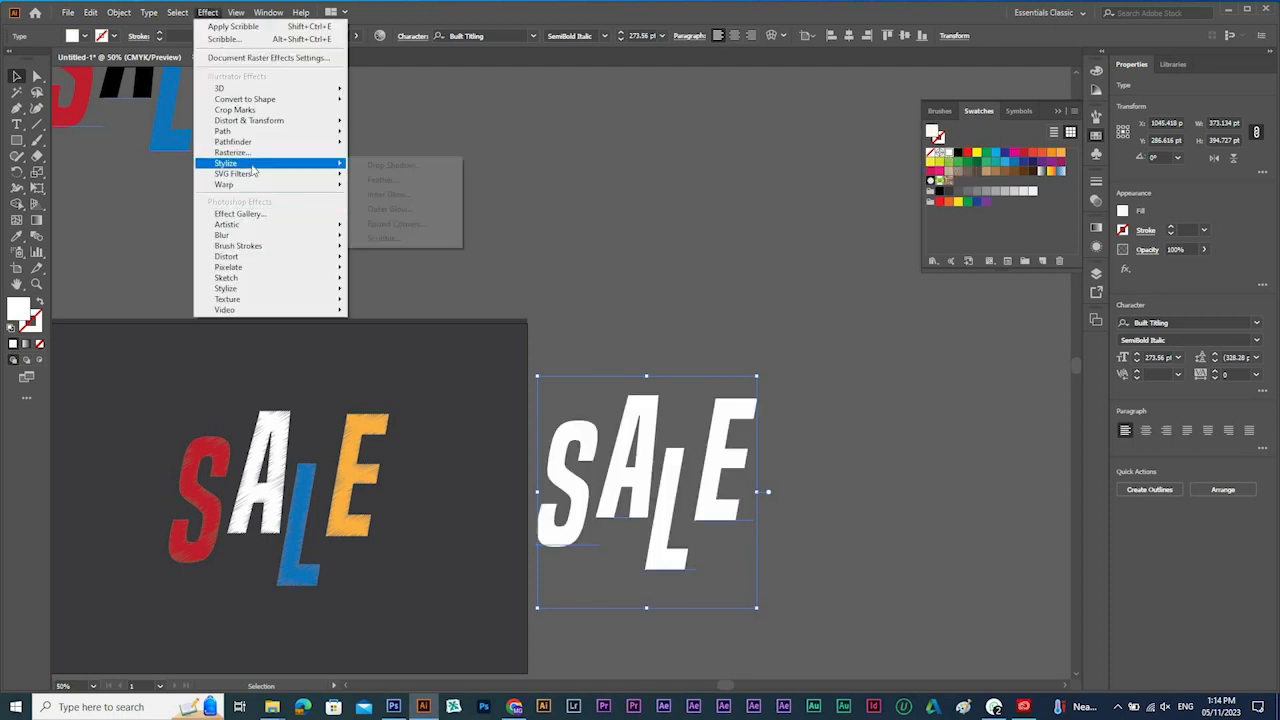
{"action": "left_click", "coordinate": [399, 214]}
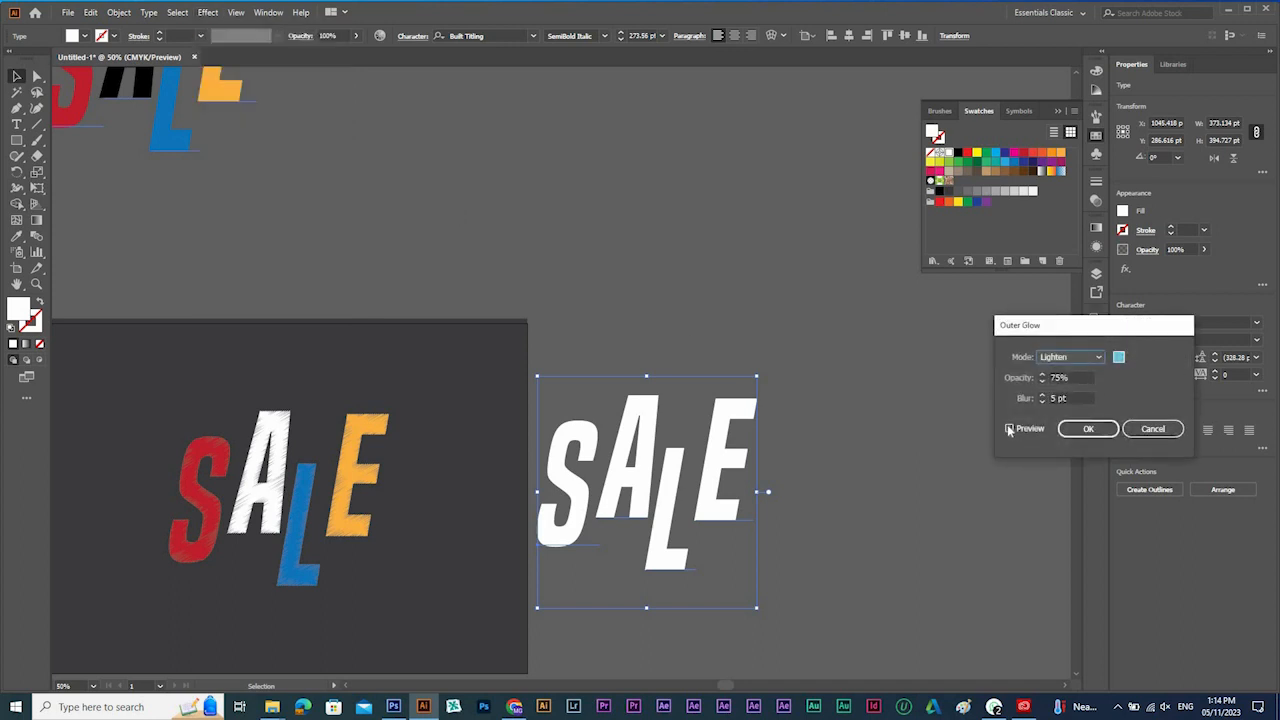
{"action": "left_click", "coordinate": [1009, 429]}
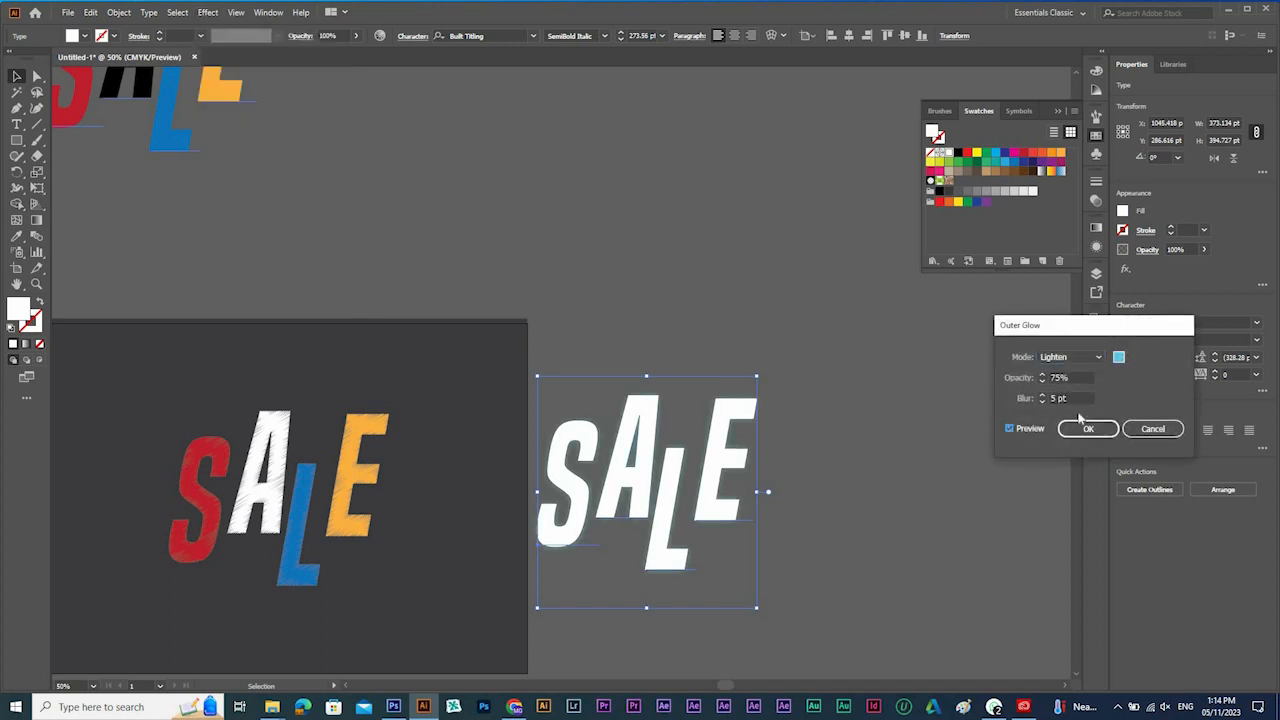
{"action": "left_click_drag", "start_coordinate": [1072, 378], "coordinate": [995, 378]}
{"action": "type", "text": "90"}
{"action": "key", "text": "Tab"}
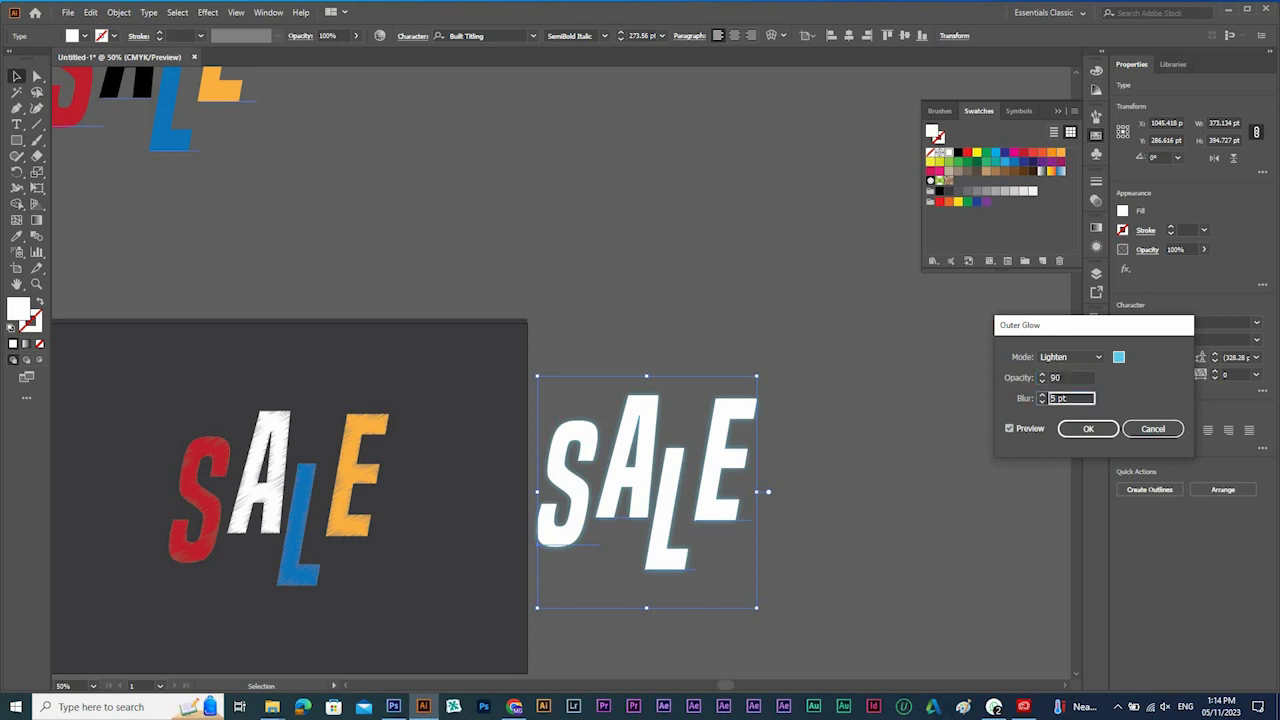
{"action": "type", "text": "20"}
{"action": "key", "text": "Return"}
Move the glowing white SALE text exactly over the scribbled SALE on the artboard and send it backward behind it.
{"action": "left_click_drag", "start_coordinate": [677, 414], "coordinate": [358, 459]}
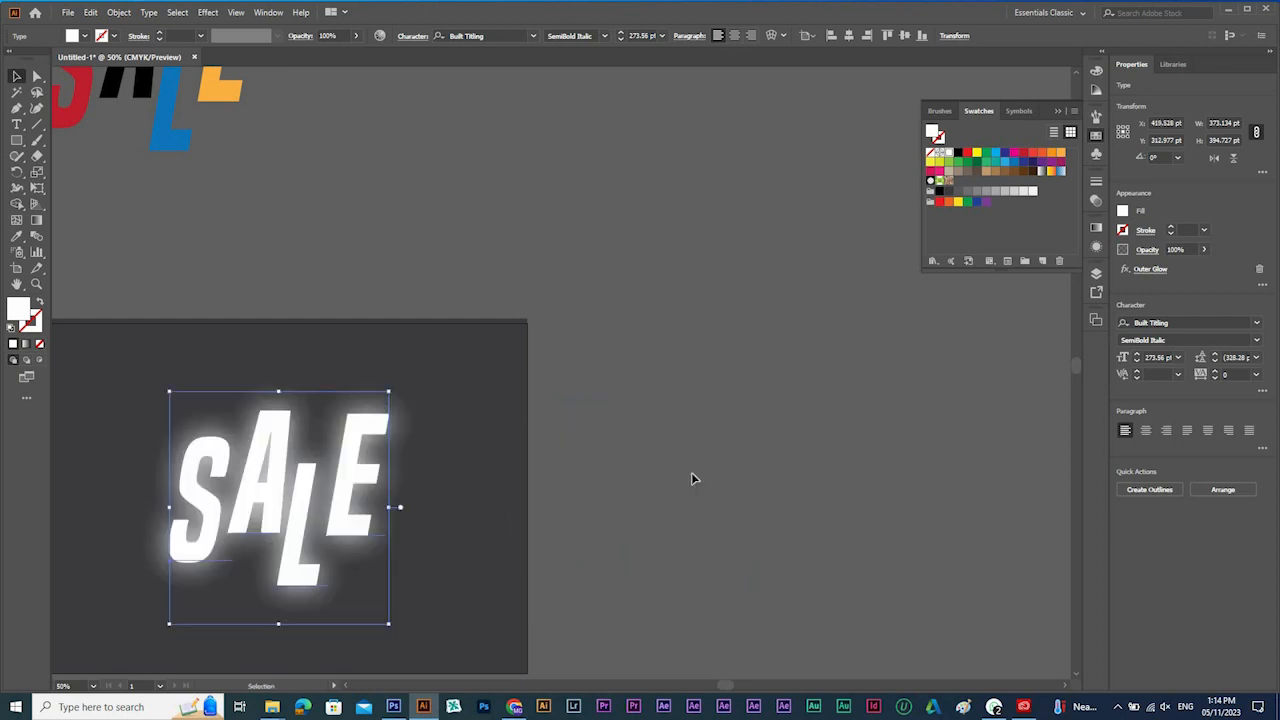
{"action": "scroll", "coordinate": [766, 453], "scroll_direction": "left", "scroll_amount": 5}
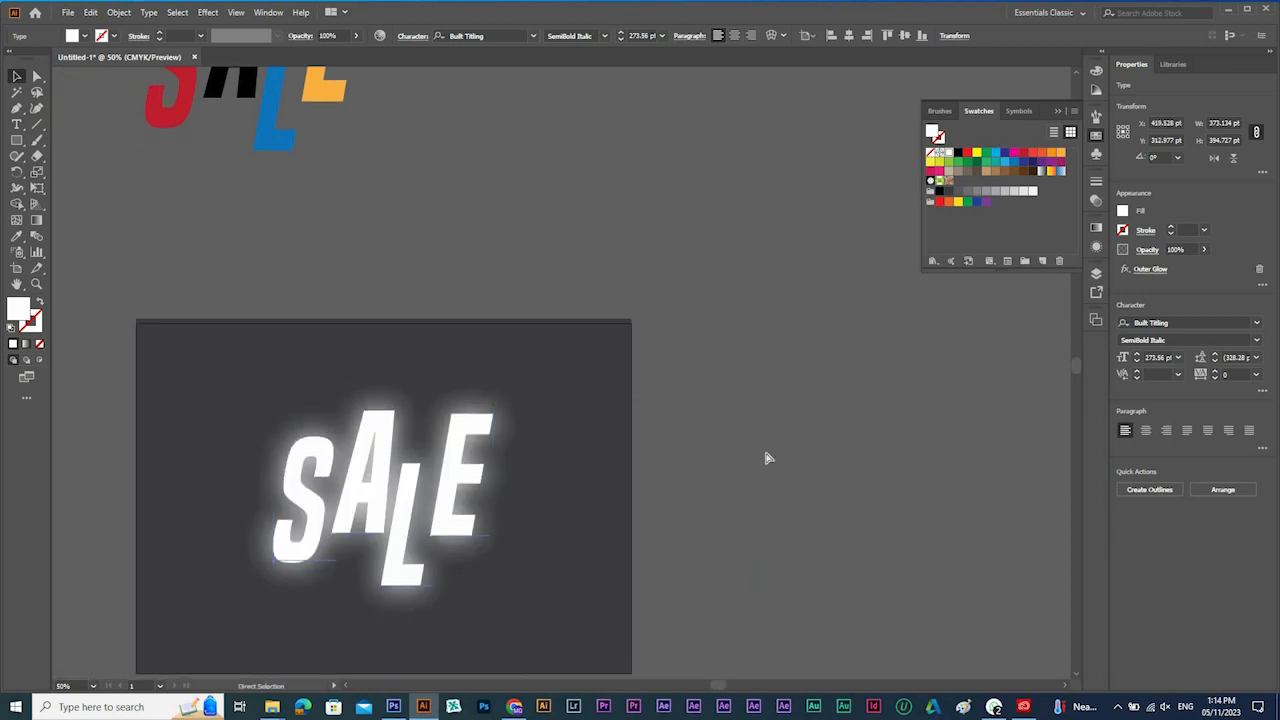
{"action": "key", "text": "ctrl+["}
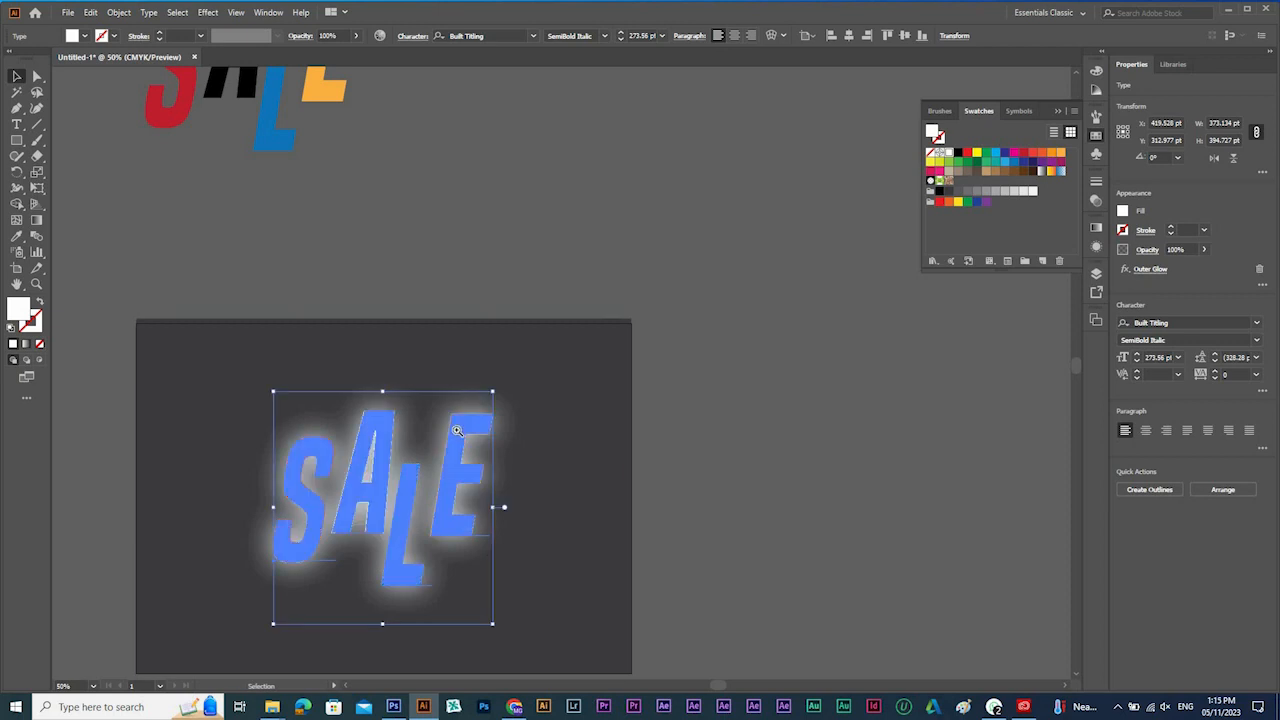
{"action": "left_click_drag", "start_coordinate": [213, 327], "coordinate": [706, 562]}
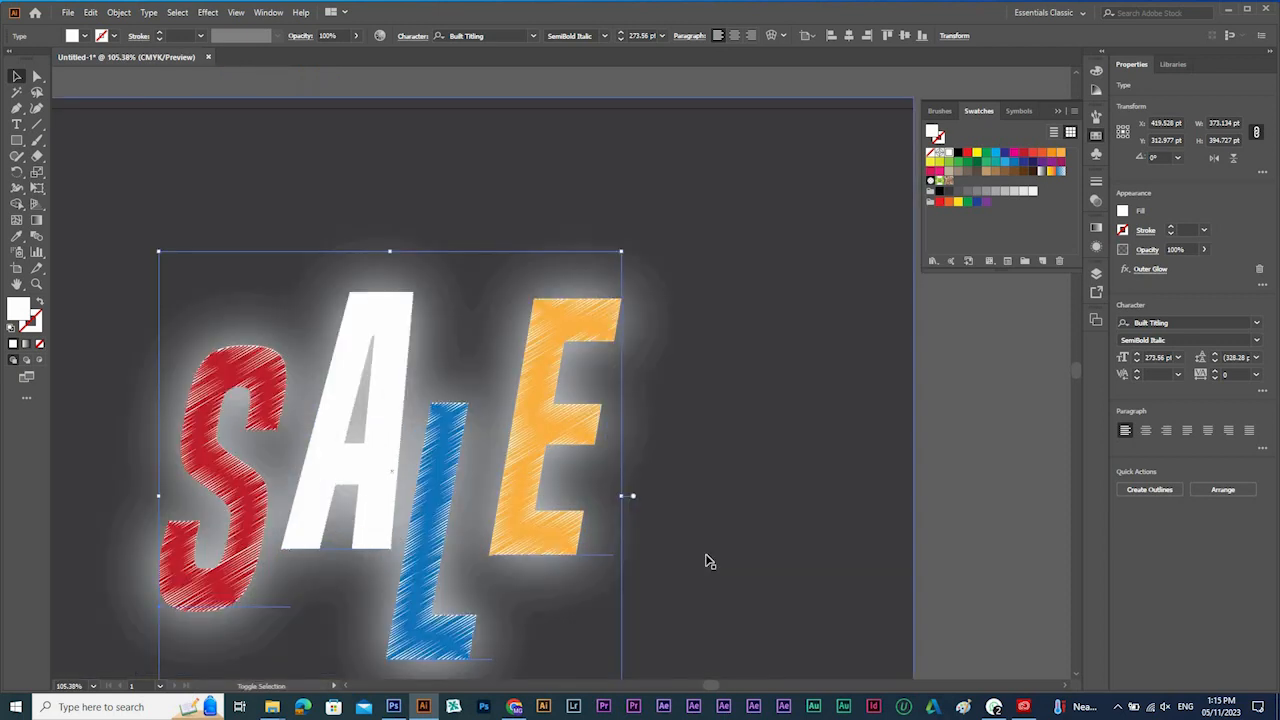
Move the glowing white SALE text out from behind the scribbled SALE, rightward across the artboard's right edge.
{"action": "key", "text": "shift+Right"}
{"action": "key", "text": "shift+Right"}
{"action": "key", "text": "shift+Right"}
{"action": "key", "text": "shift+Right"}
{"action": "left_click", "coordinate": [803, 460], "text": "ctrl+alt"}
{"action": "left_click_drag", "start_coordinate": [415, 318], "coordinate": [843, 320]}
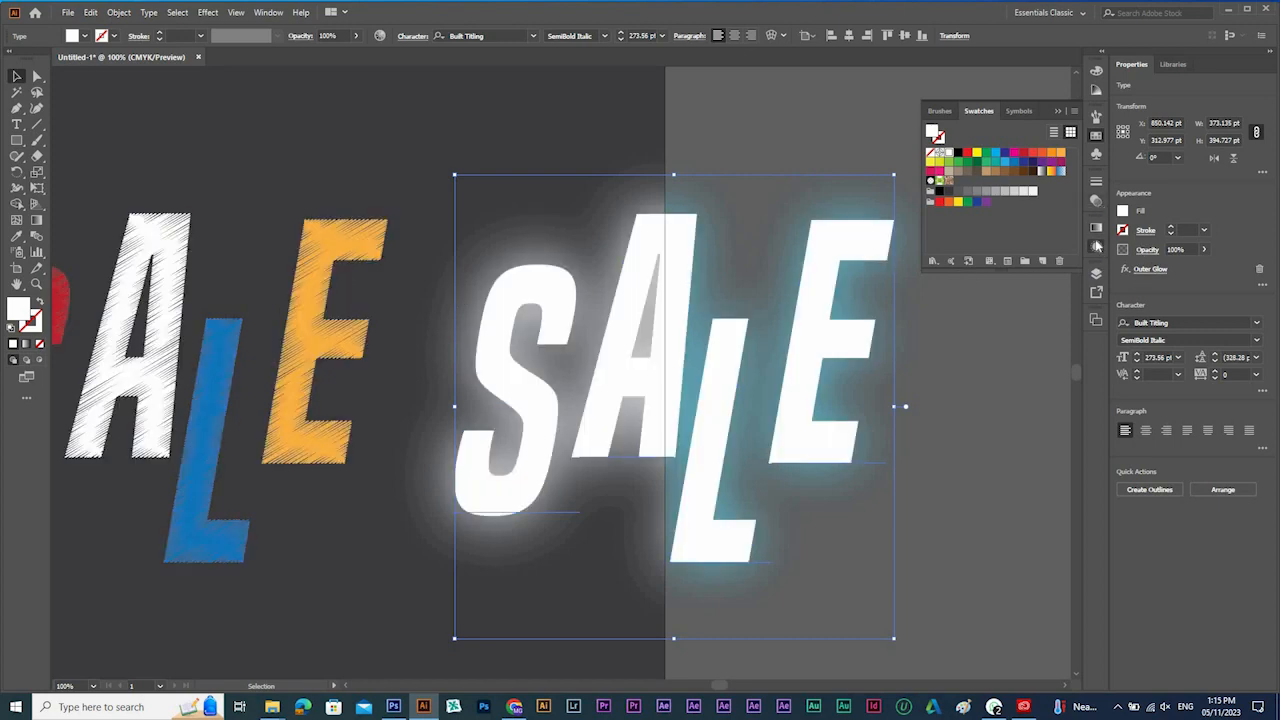
Reopen the Outer Glow settings of the white SALE text and set a previewed 8 pt blur.
{"action": "left_click", "coordinate": [1096, 245]}
{"action": "left_click", "coordinate": [992, 279]}
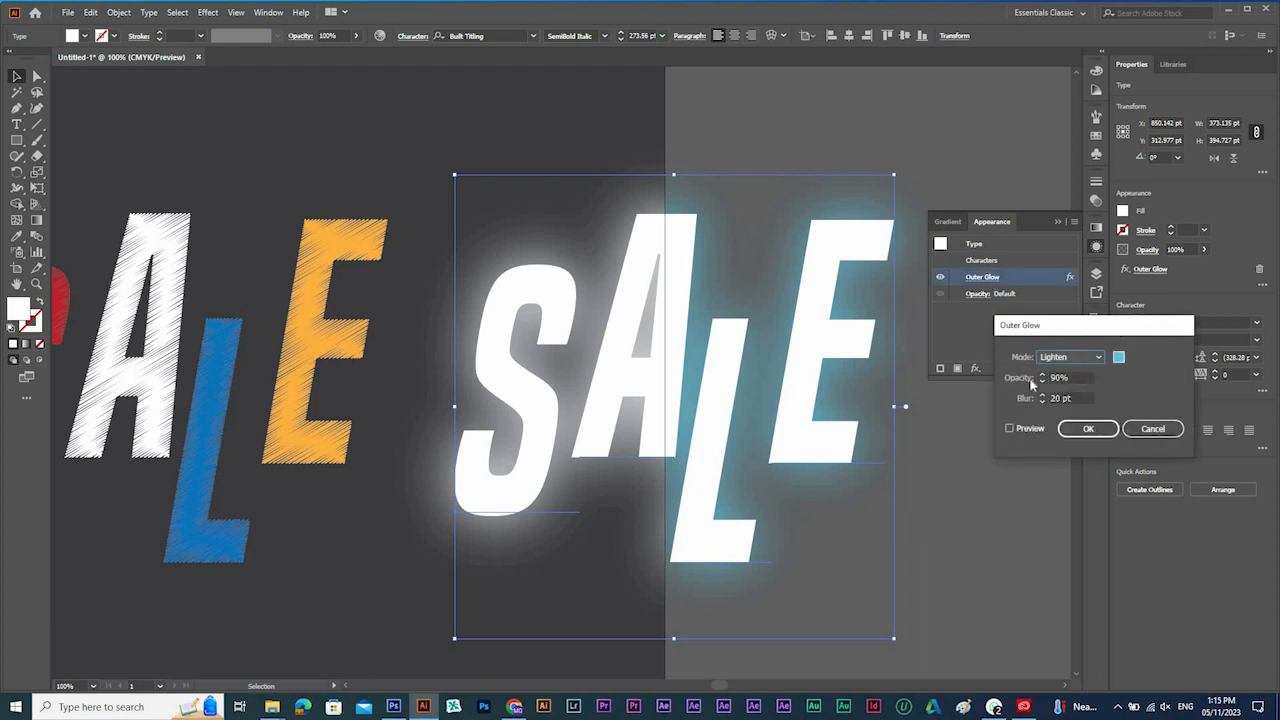
{"action": "left_click", "coordinate": [1076, 397]}
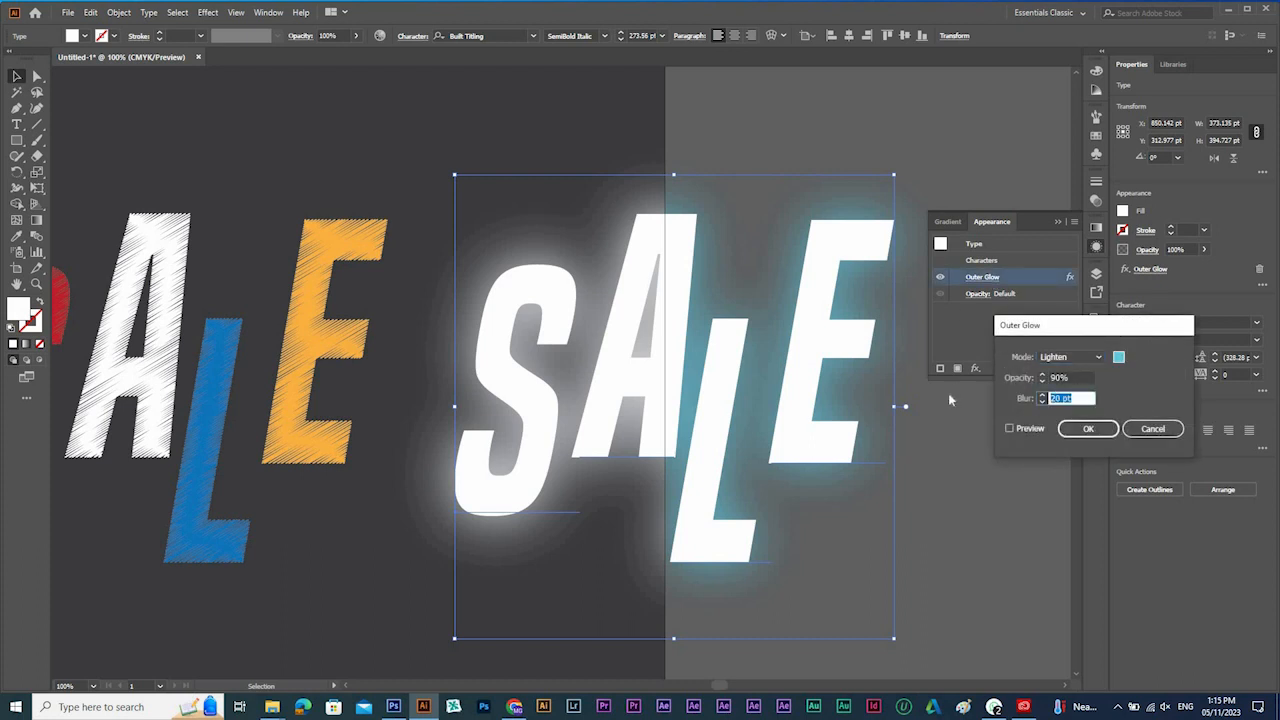
{"action": "type", "text": "8"}
{"action": "key", "text": "Tab"}
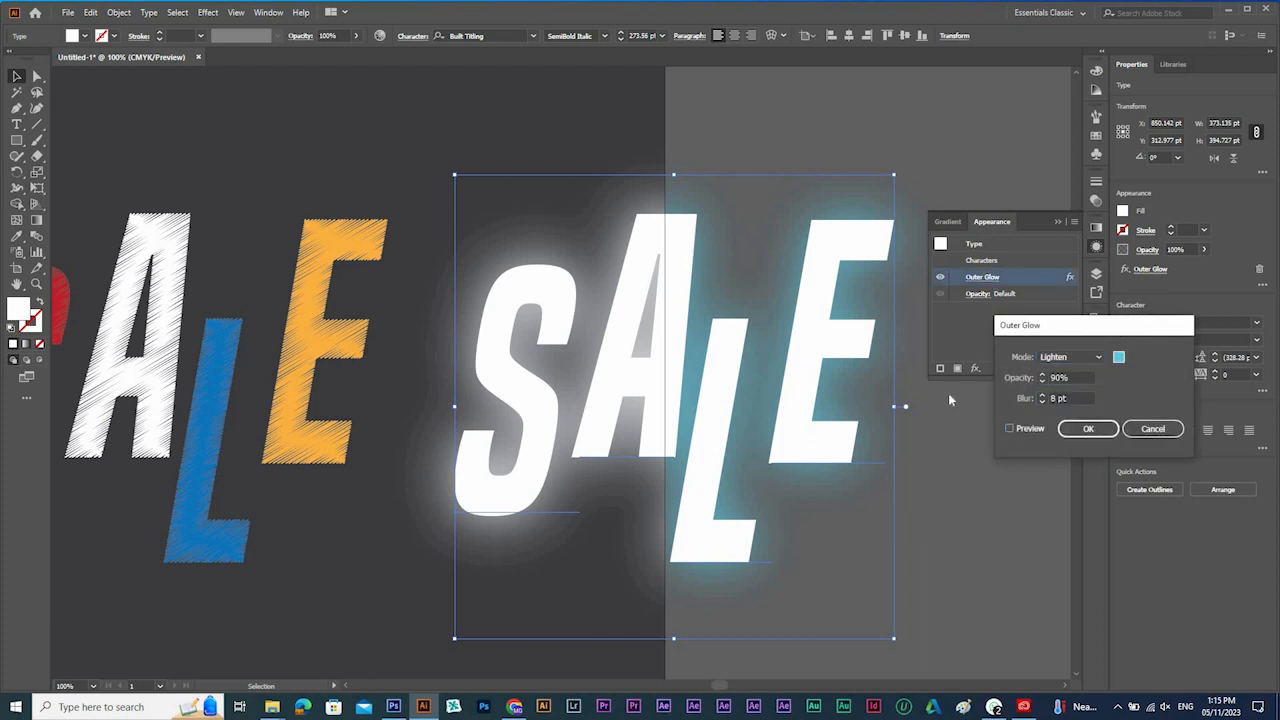
{"action": "left_click", "coordinate": [1028, 429]}
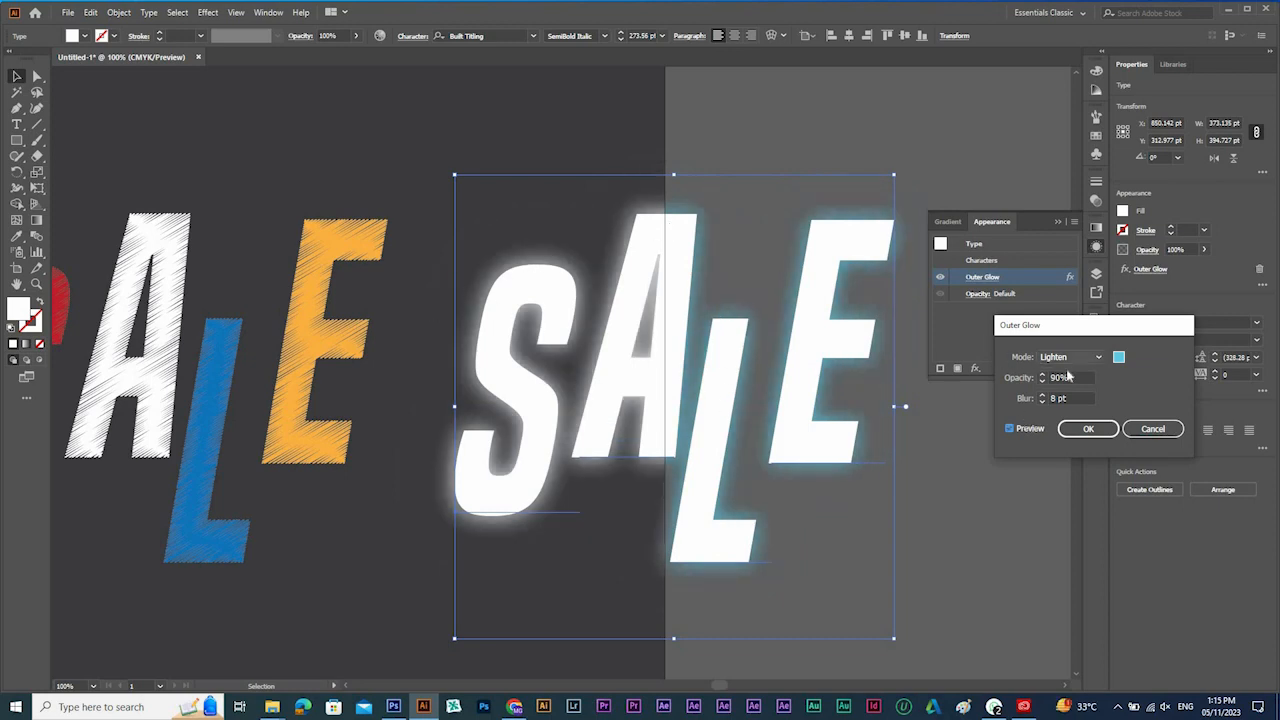
Set the Outer Glow of the white SALE text to 95% opacity and 3 pt blur.
{"action": "left_click_drag", "start_coordinate": [1071, 377], "coordinate": [991, 370]}
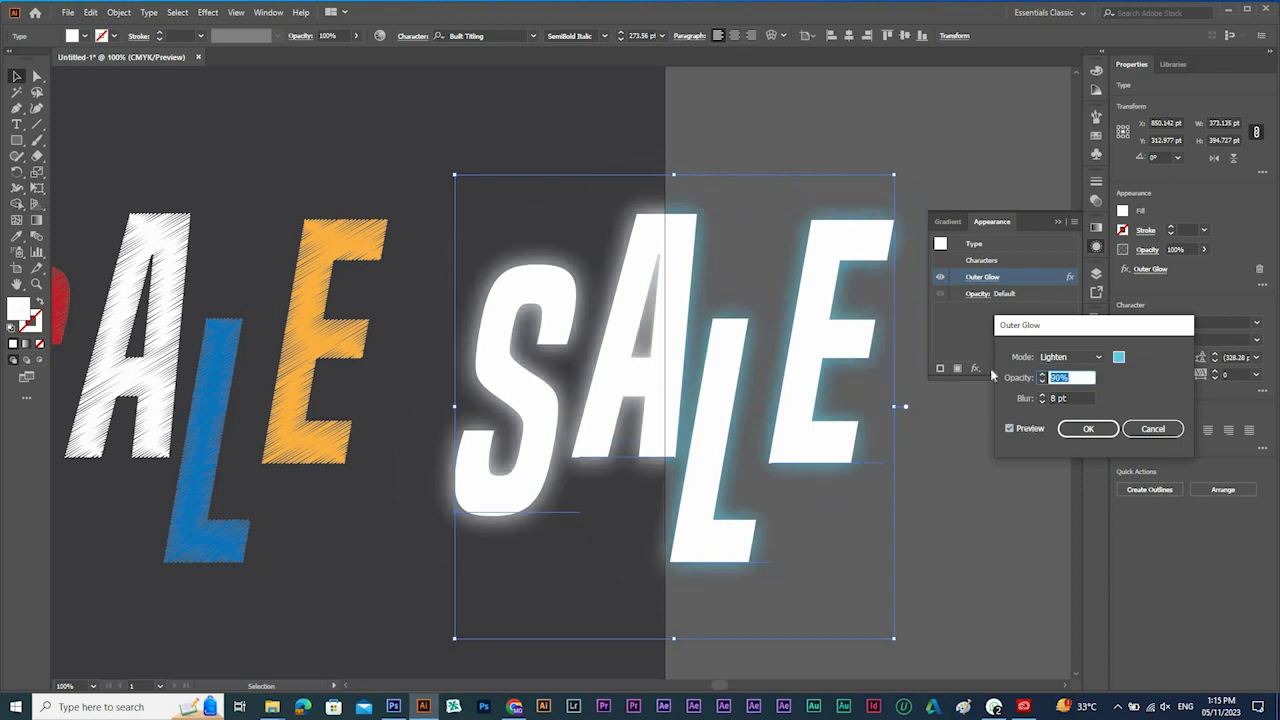
{"action": "type", "text": "95"}
{"action": "key", "text": "Tab"}
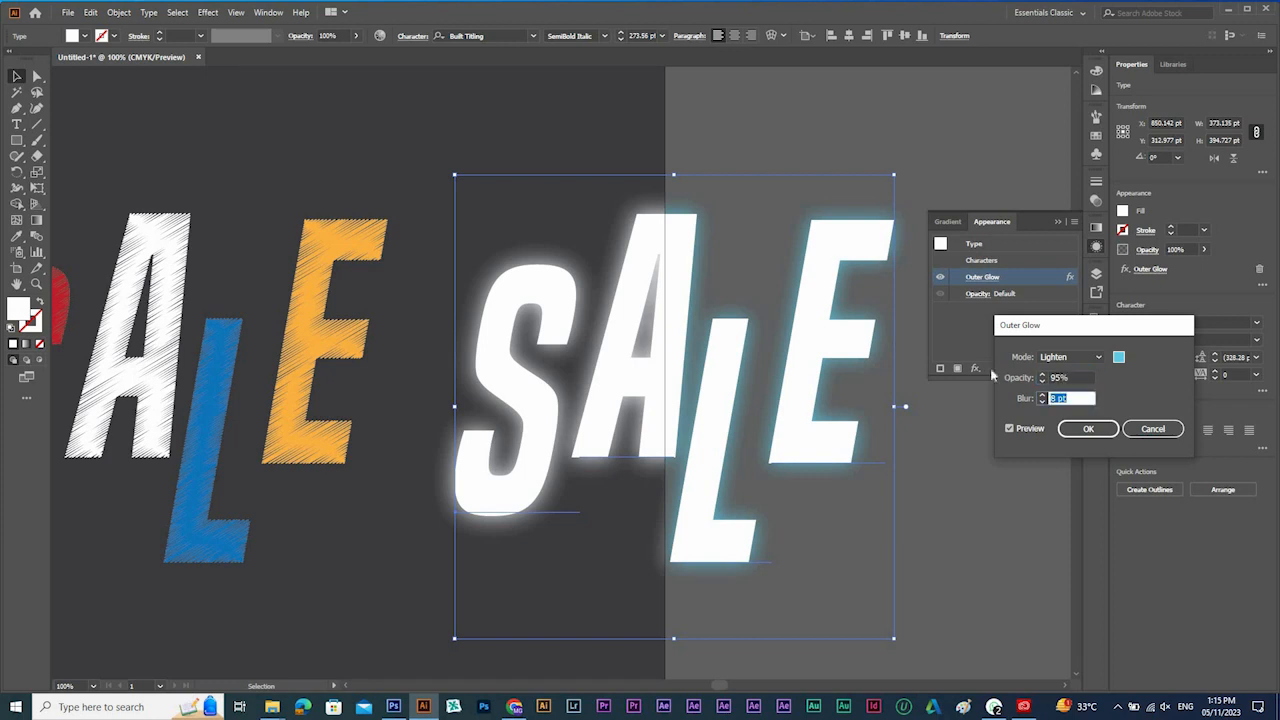
{"action": "type", "text": "3"}
{"action": "key", "text": "Tab"}
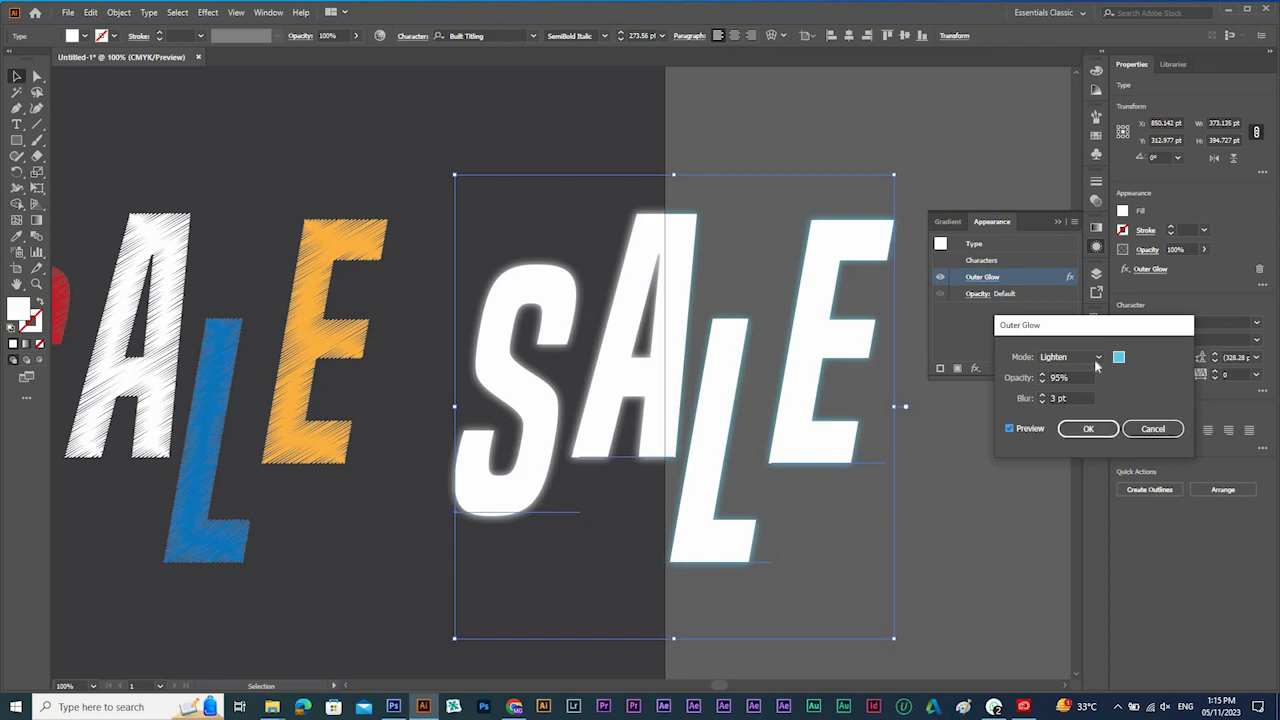
{"action": "left_click", "coordinate": [1088, 428]}
Move the glowing white SALE text back exactly behind the scribbled SALE on the artboard and deselect it.
{"action": "left_click_drag", "start_coordinate": [742, 346], "coordinate": [987, 385]}
{"action": "left_click_drag", "start_coordinate": [870, 381], "coordinate": [366, 378]}
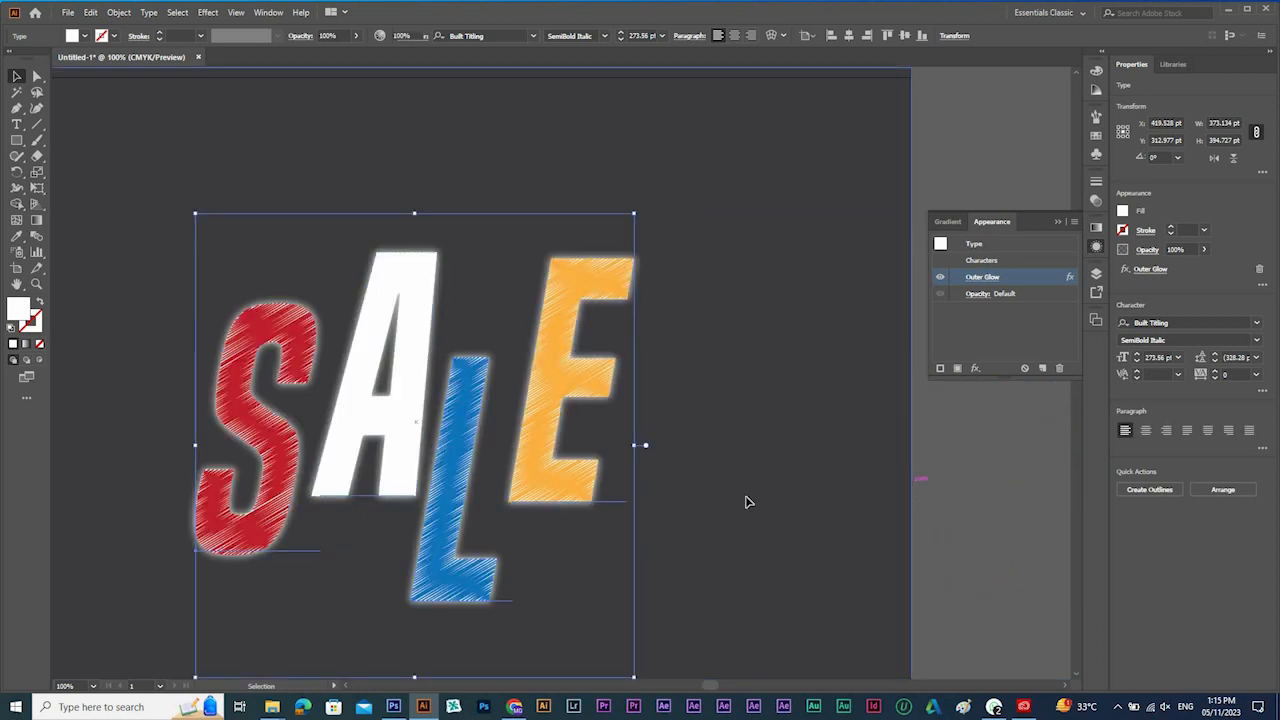
{"action": "left_click", "coordinate": [850, 465]}
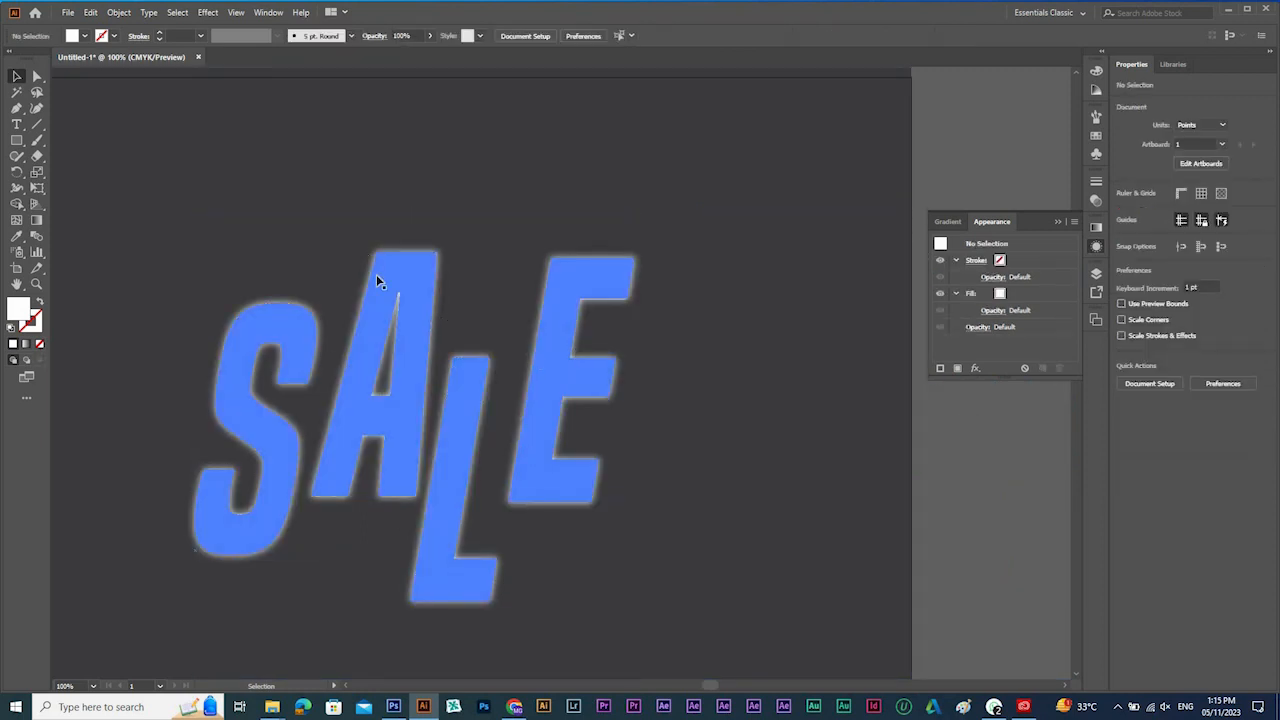
Move the scribbled multicolored SALE off the artboard onto the empty canvas to its right.
{"action": "left_click", "coordinate": [594, 422], "text": "ctrl+alt"}
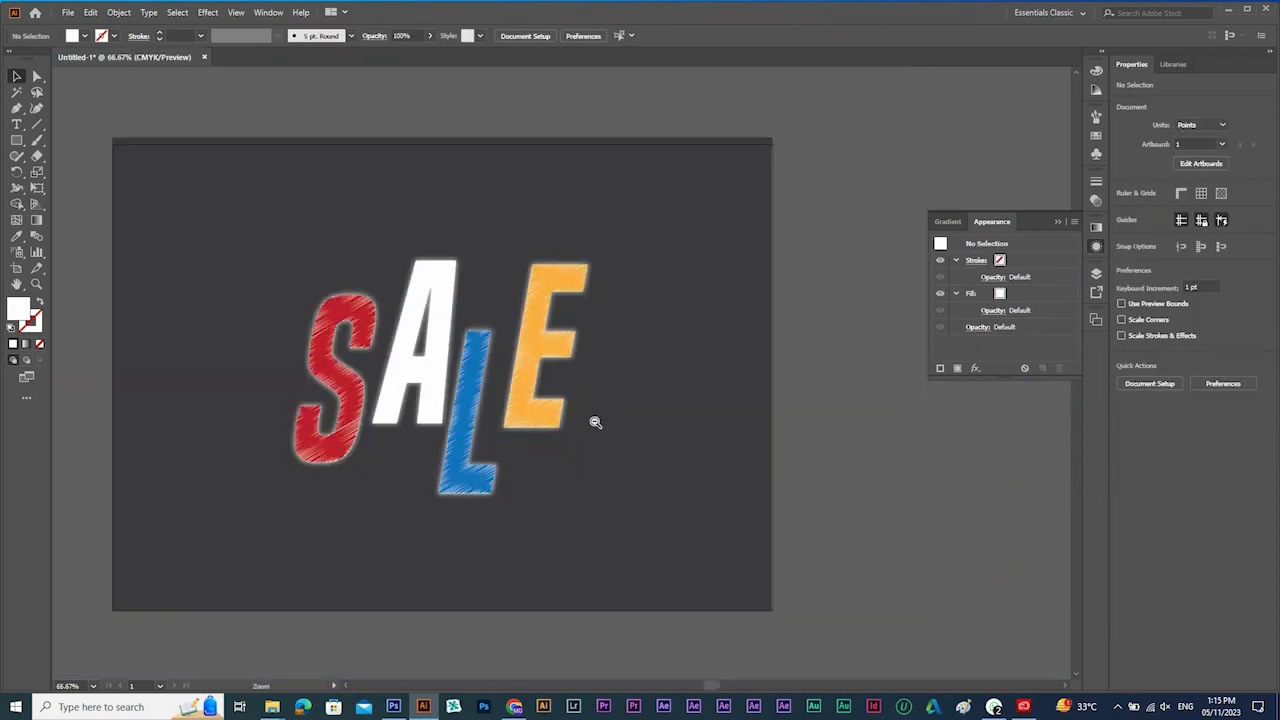
{"action": "left_click", "coordinate": [510, 250], "text": "ctrl+alt"}
{"action": "scroll", "coordinate": [534, 363], "scroll_direction": "up", "scroll_amount": 3}
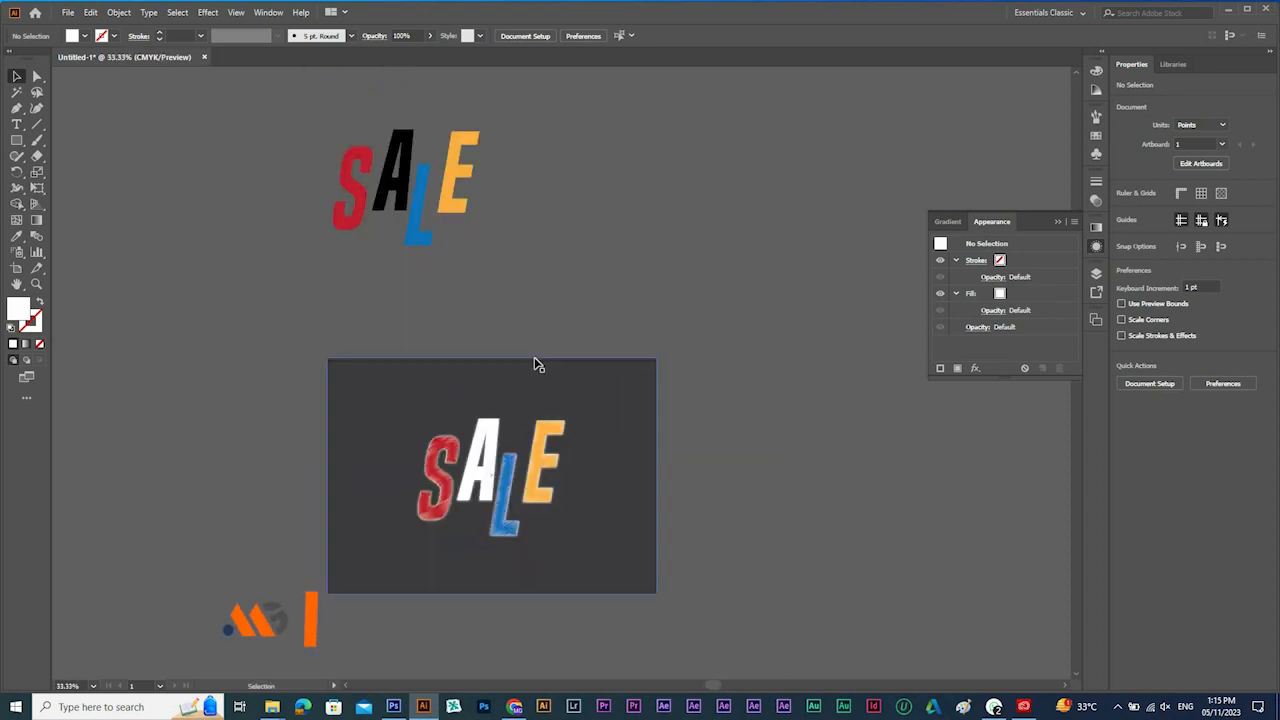
{"action": "left_click_drag", "start_coordinate": [506, 479], "coordinate": [867, 452]}
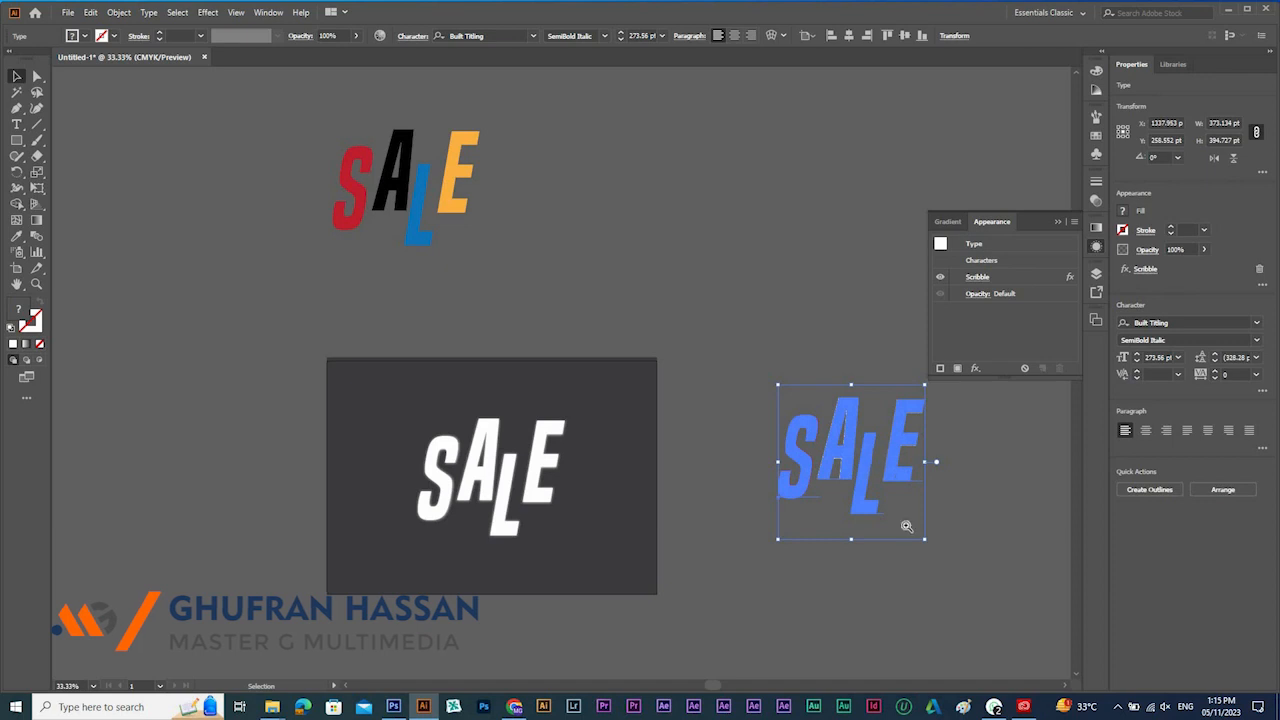
Draw a circle about 244 pt wide above the scribbled SALE and fill it with brown.
{"action": "left_click_drag", "start_coordinate": [702, 374], "coordinate": [995, 534]}
{"action": "left_click_drag", "start_coordinate": [463, 311], "coordinate": [509, 718]}
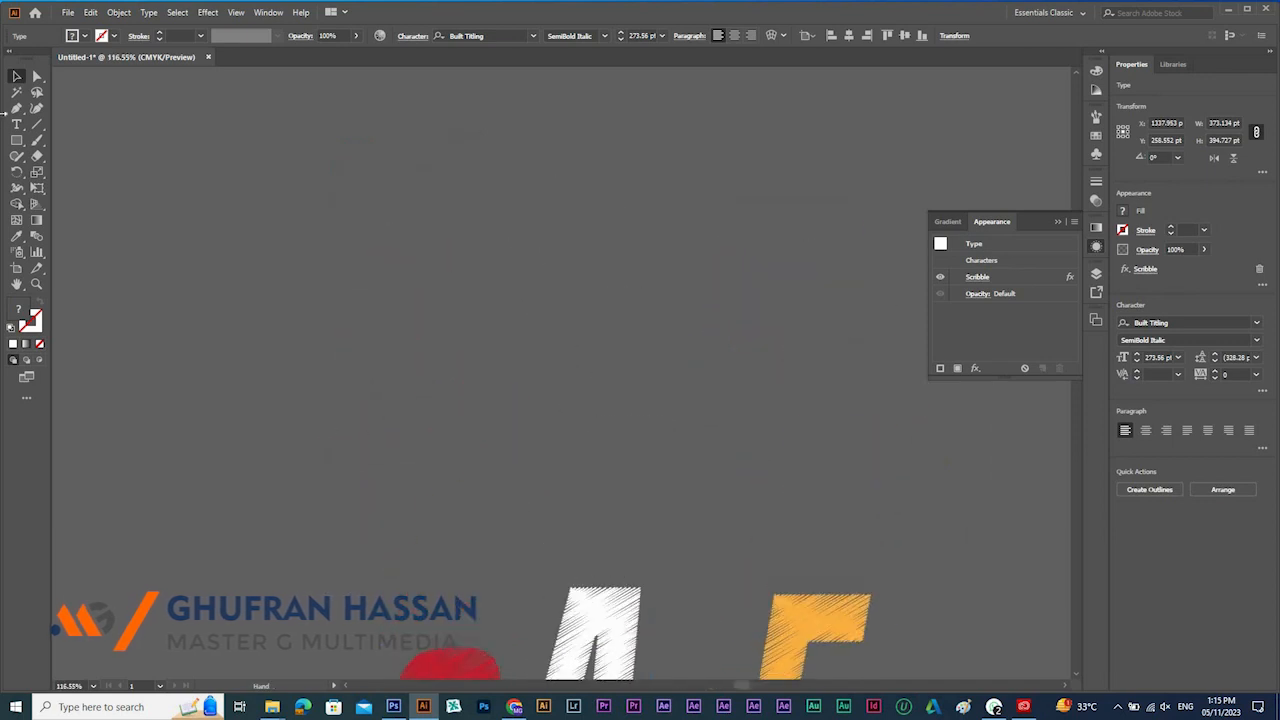
{"action": "left_click_drag", "start_coordinate": [27, 147], "coordinate": [63, 174]}
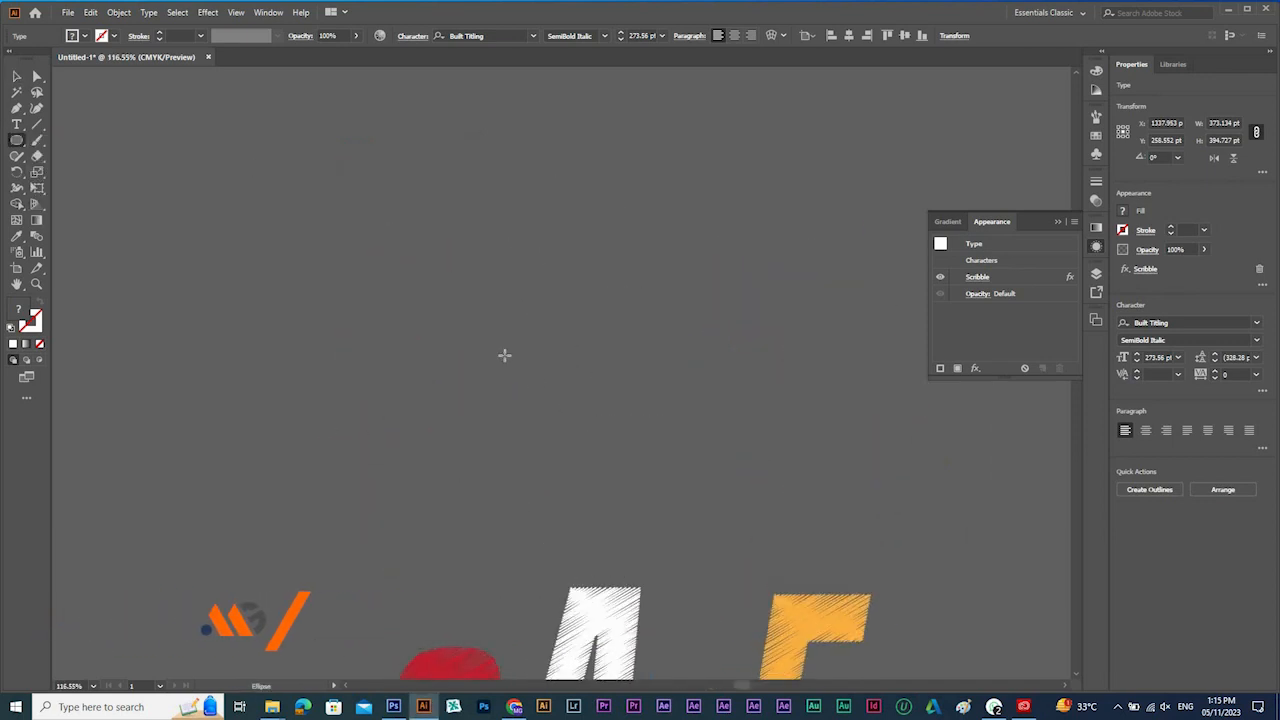
{"action": "left_click_drag", "start_coordinate": [431, 332], "coordinate": [600, 440]}
{"action": "left_click", "coordinate": [1096, 136]}
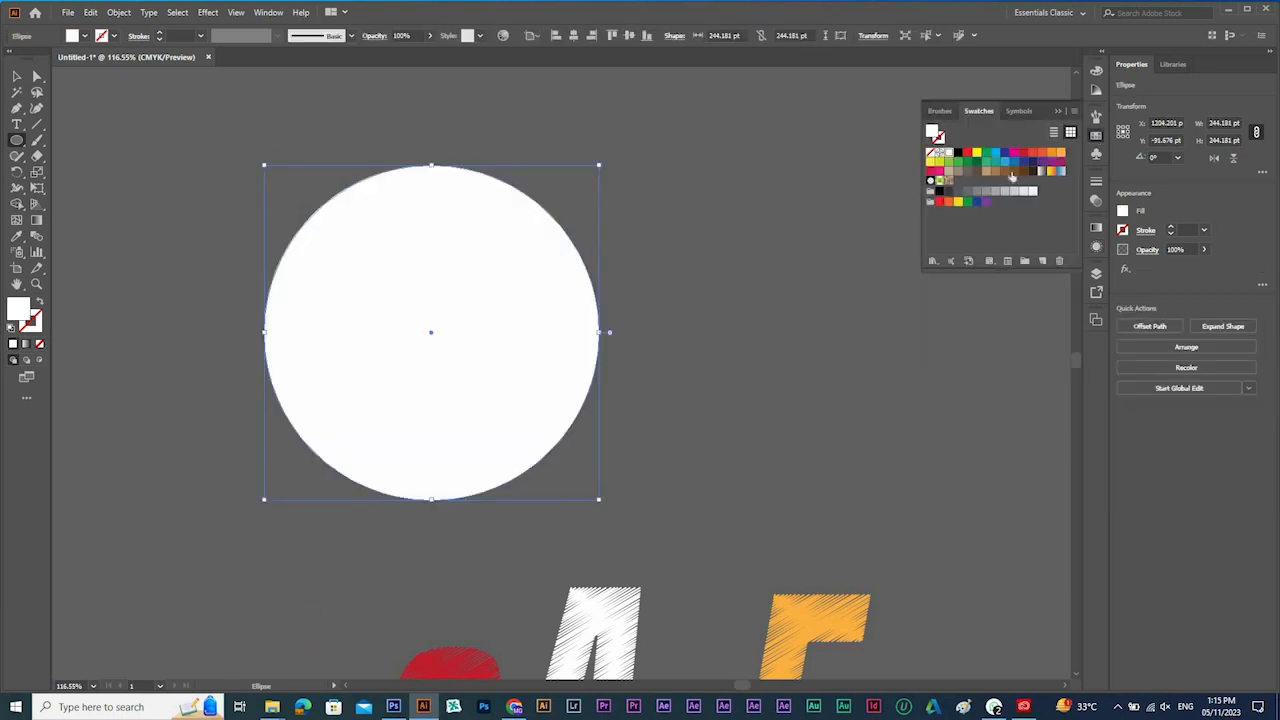
{"action": "left_click", "coordinate": [1014, 172]}
{"action": "key", "text": "v"}
Apply a Scribble effect with the Zig-zag preset to the brown circle.
{"action": "left_click", "coordinate": [208, 12]}
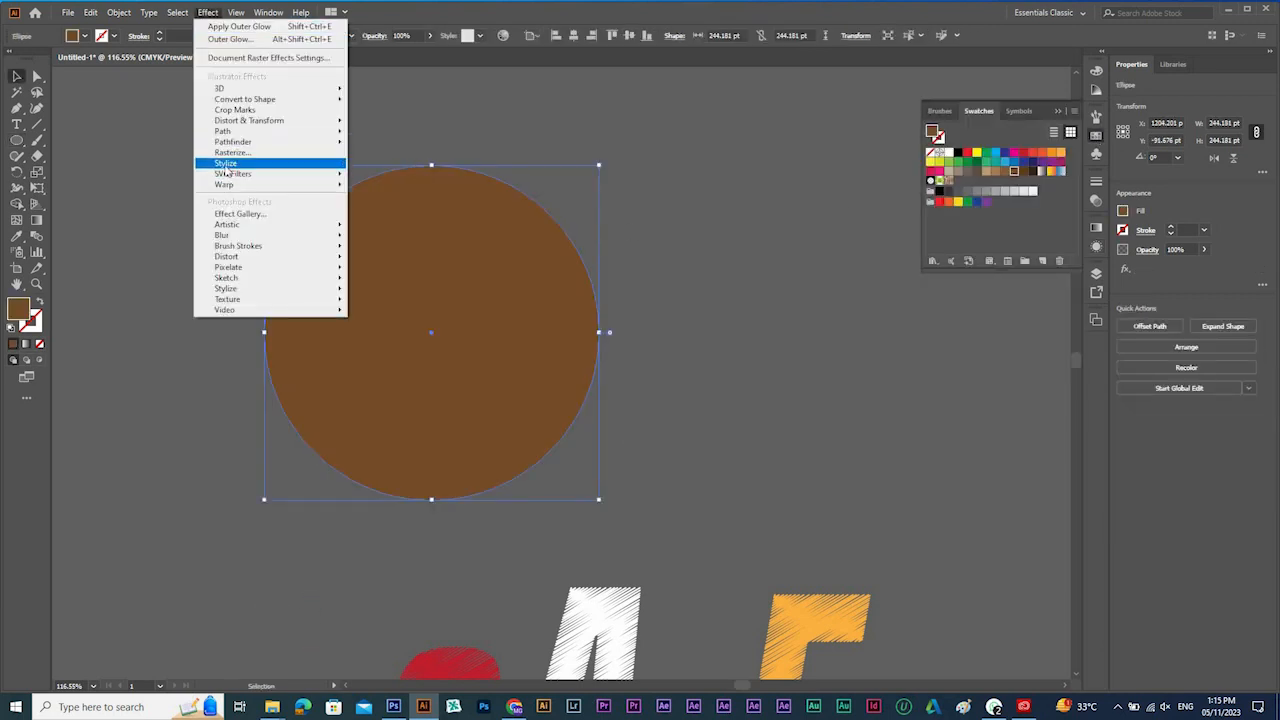
{"action": "mouse_move", "coordinate": [228, 163]}
{"action": "left_click", "coordinate": [385, 238]}
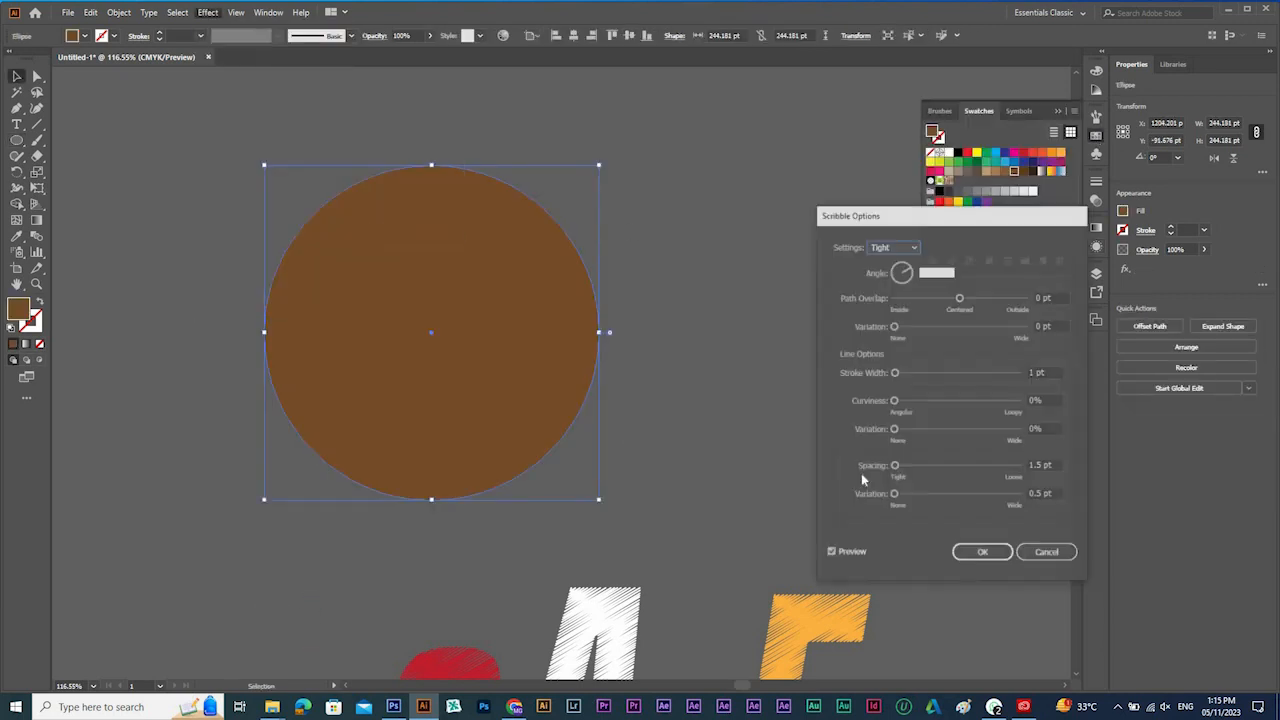
{"action": "left_click", "coordinate": [895, 247]}
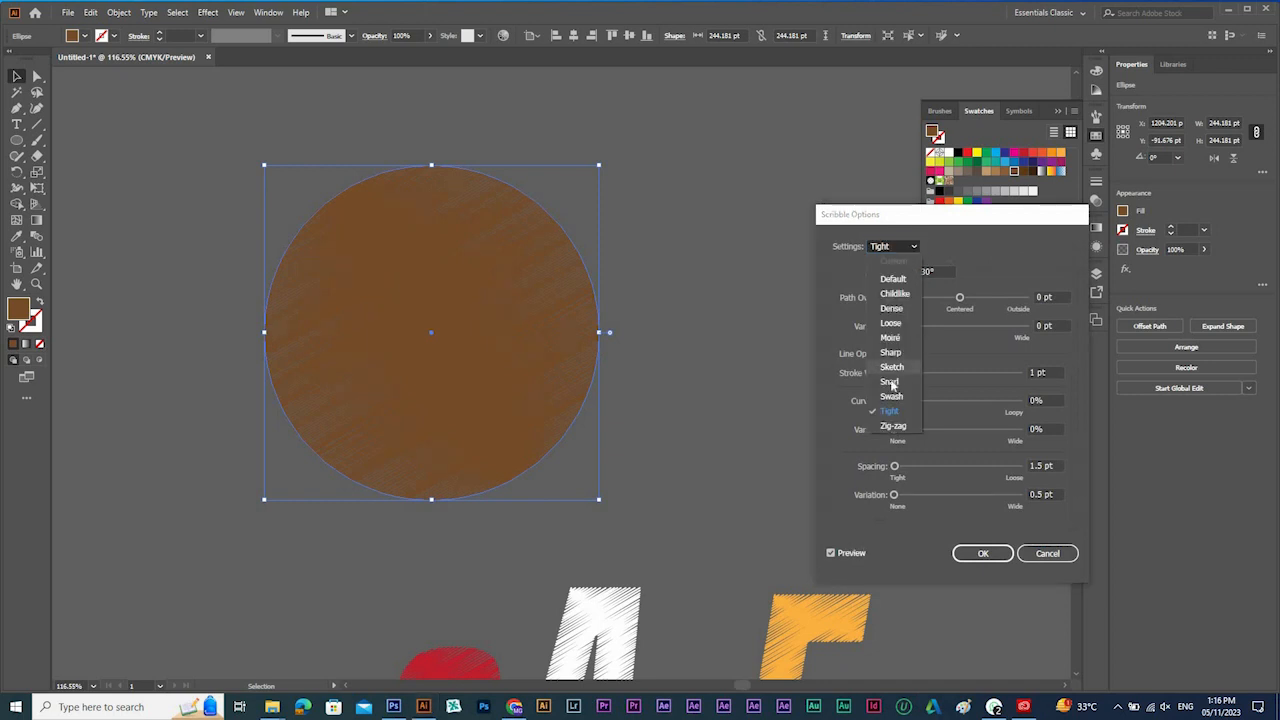
{"action": "left_click", "coordinate": [897, 430]}
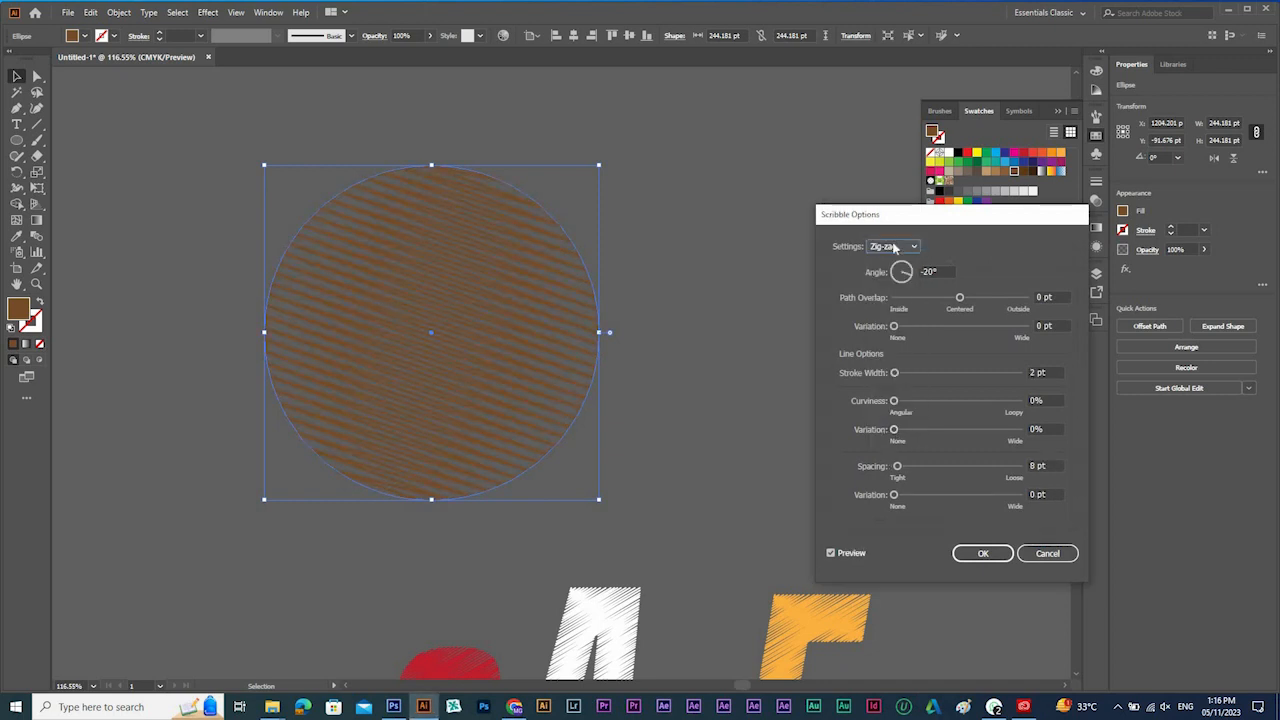
{"action": "left_click", "coordinate": [982, 554]}
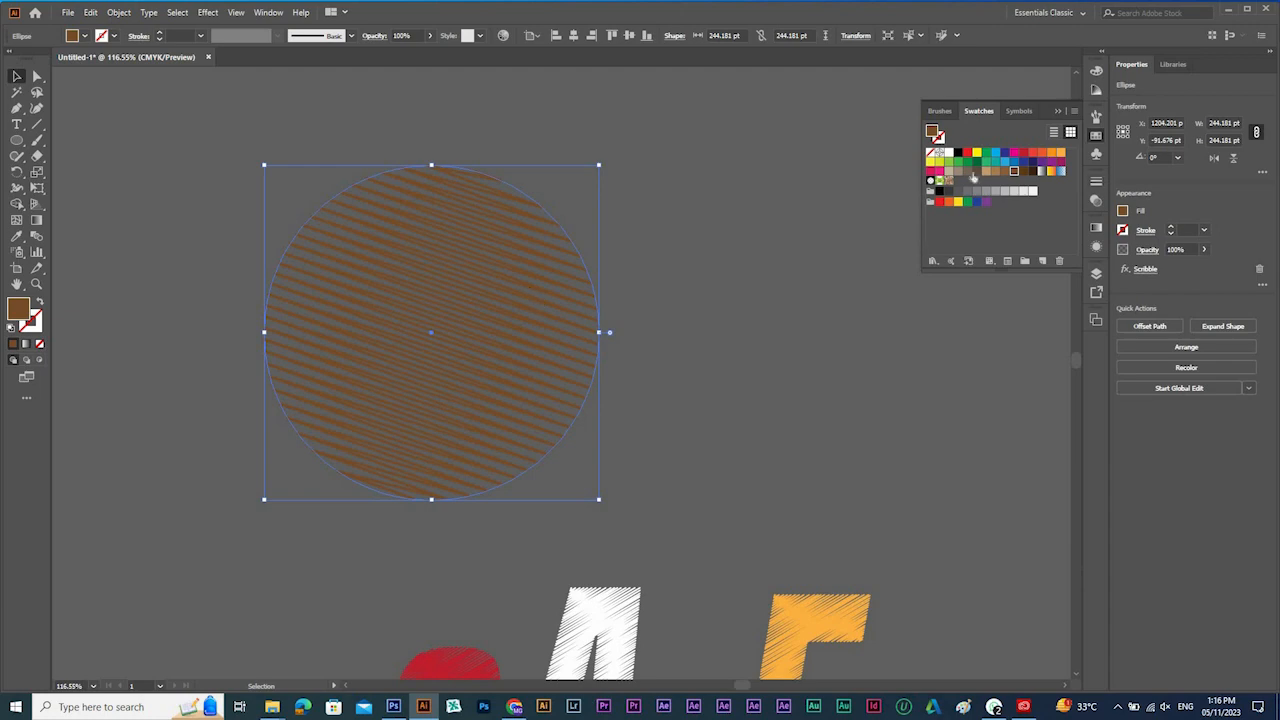
Recolor the scribbled circle white and move it over the artboard's upper-right corner.
{"action": "left_click", "coordinate": [949, 153]}
{"action": "key", "text": "ctrl+minus"}
{"action": "key", "text": "ctrl+minus"}
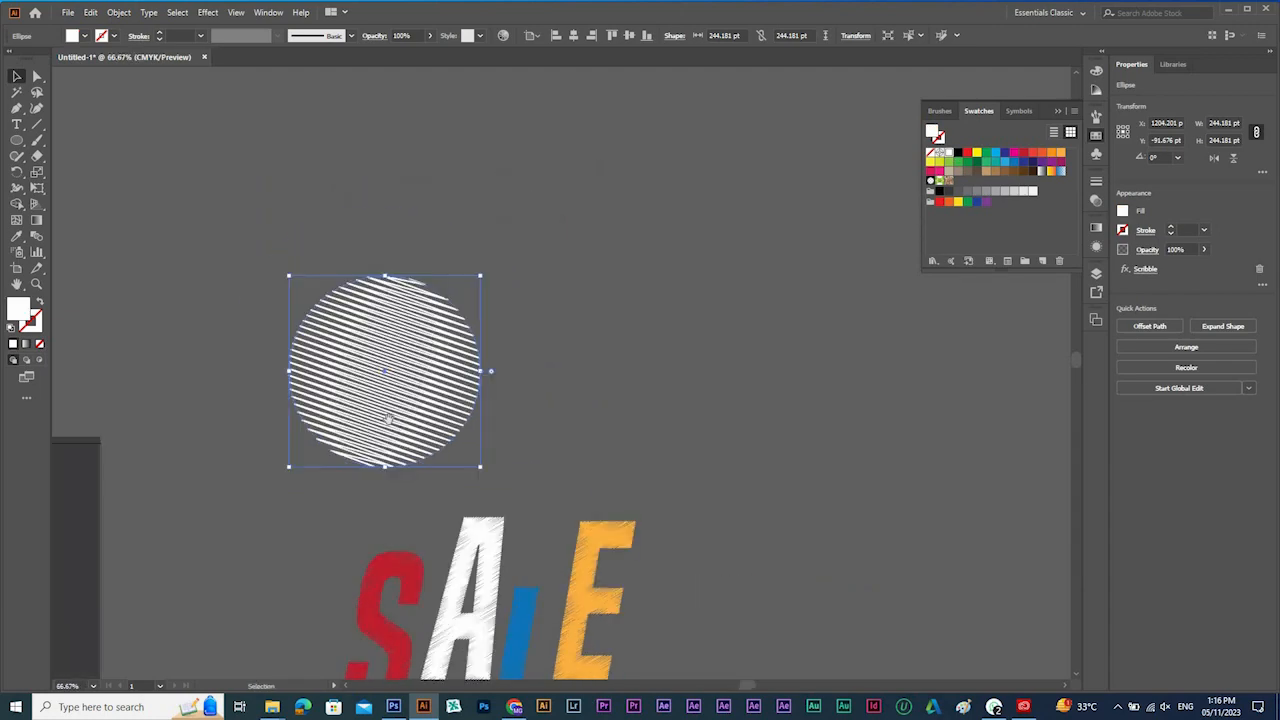
{"action": "key", "text": "ctrl+minus"}
{"action": "mouse_move", "coordinate": [583, 314]}
{"action": "left_mouse_down"}
{"action": "mouse_move", "coordinate": [395, 490]}
{"action": "mouse_move", "coordinate": [392, 383]}
{"action": "left_mouse_up"}
{"action": "left_click", "coordinate": [501, 464]}
Examine the zig-zag lines of the white scribbled circle up close.
{"action": "key", "text": "ctrl+plus"}
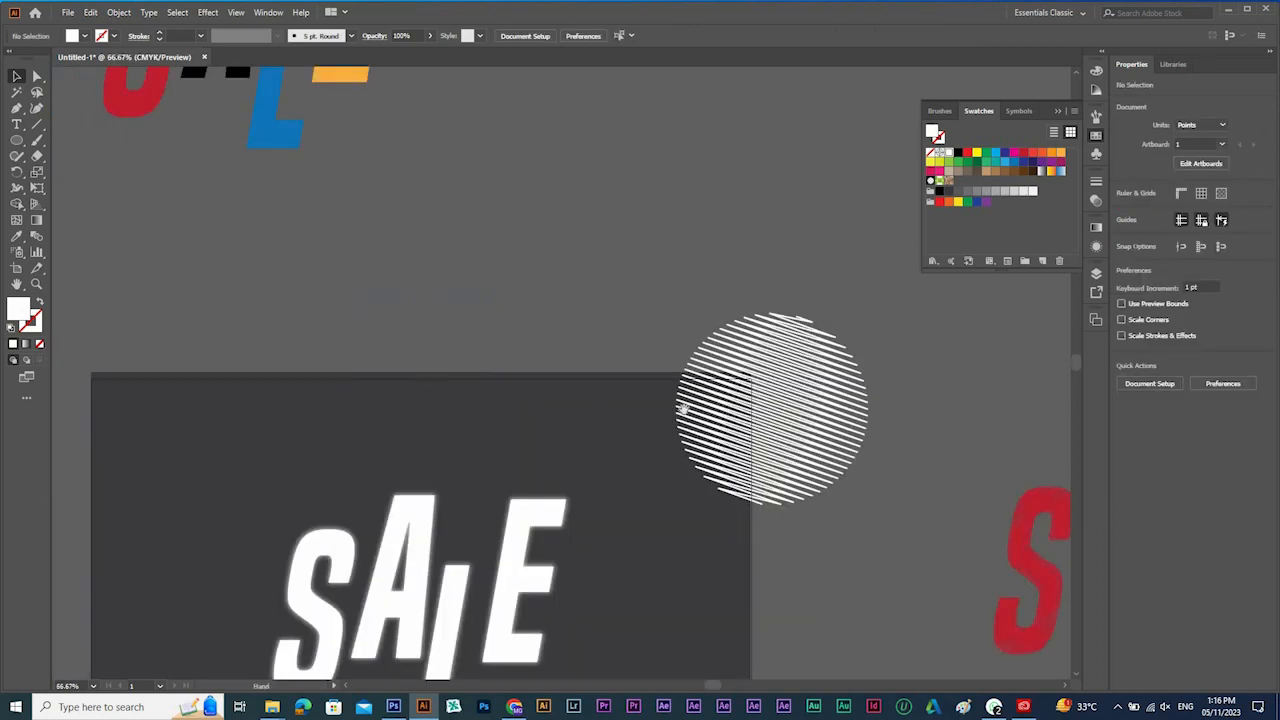
{"action": "left_click_drag", "start_coordinate": [672, 409], "coordinate": [830, 505]}
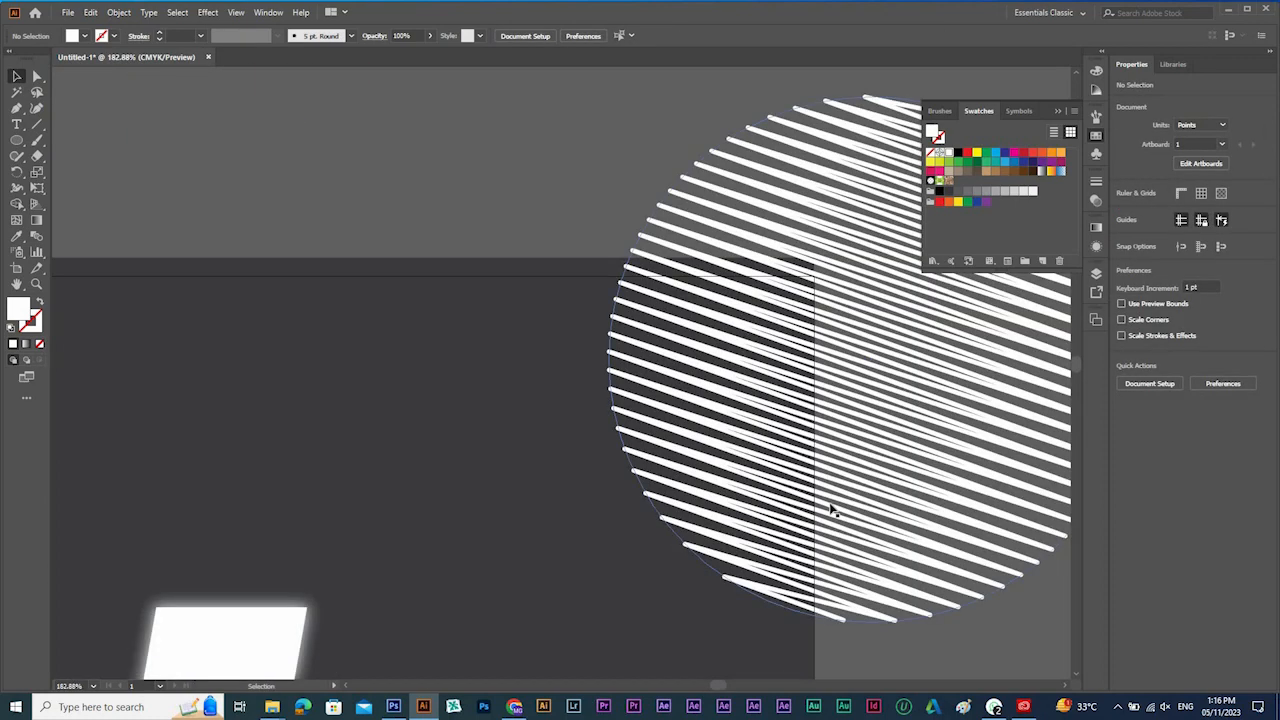
{"action": "key", "text": "ctrl+1"}
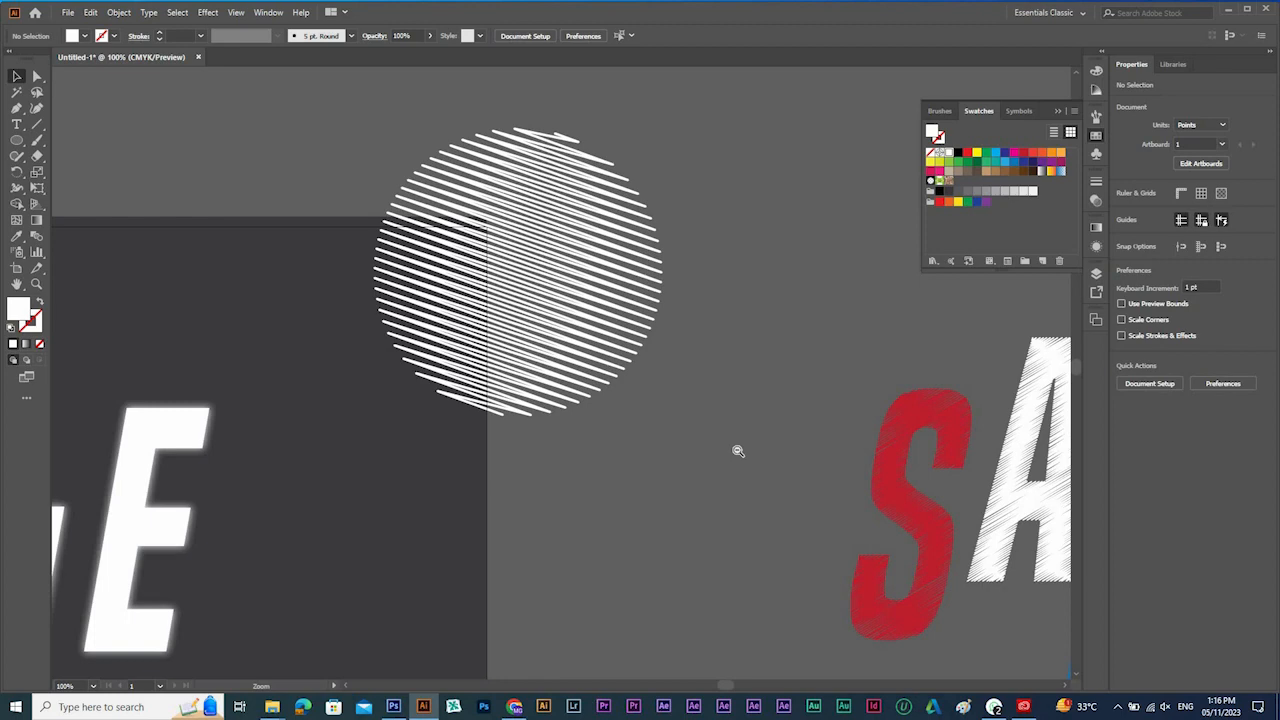
{"action": "left_click", "coordinate": [583, 429], "text": "ctrl+alt"}
{"action": "left_click", "coordinate": [609, 449], "text": "ctrl+alt"}
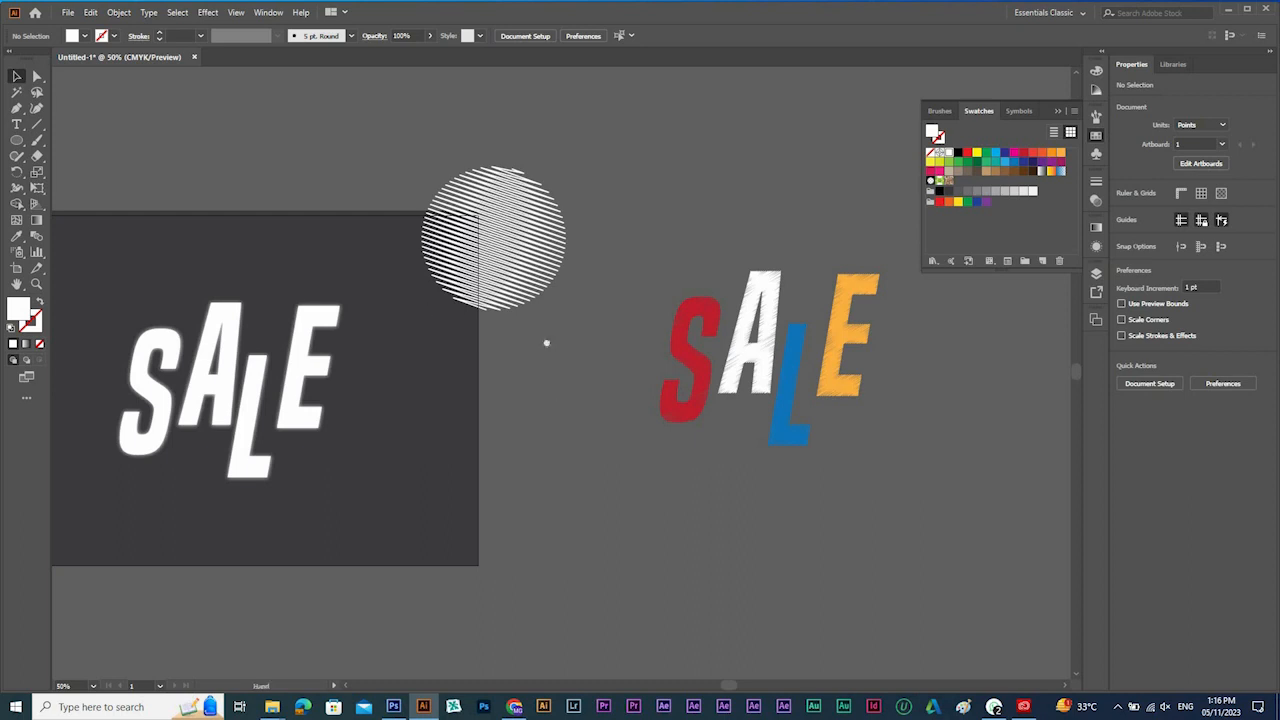
Move the plain multicolored SALE with the black A rightward, above the artboard's upper-right corner.
{"action": "left_click_drag", "start_coordinate": [426, 311], "coordinate": [701, 374]}
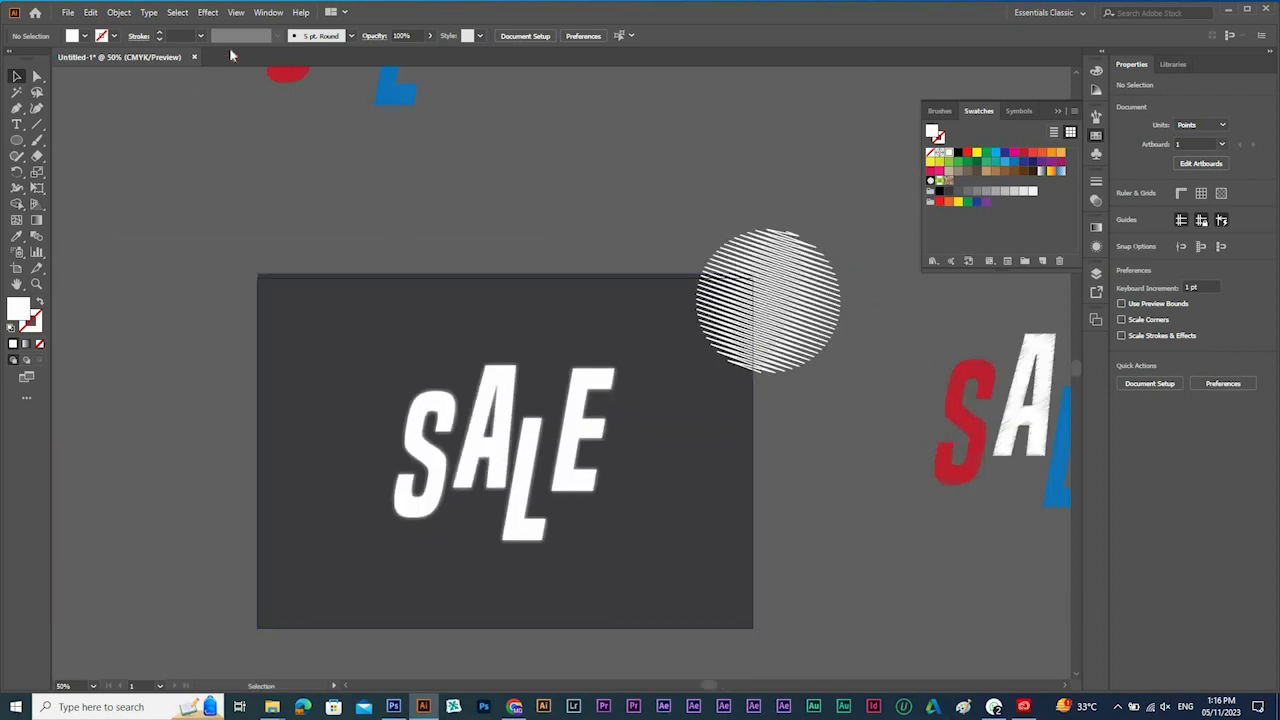
{"action": "left_click_drag", "start_coordinate": [580, 161], "coordinate": [615, 449]}
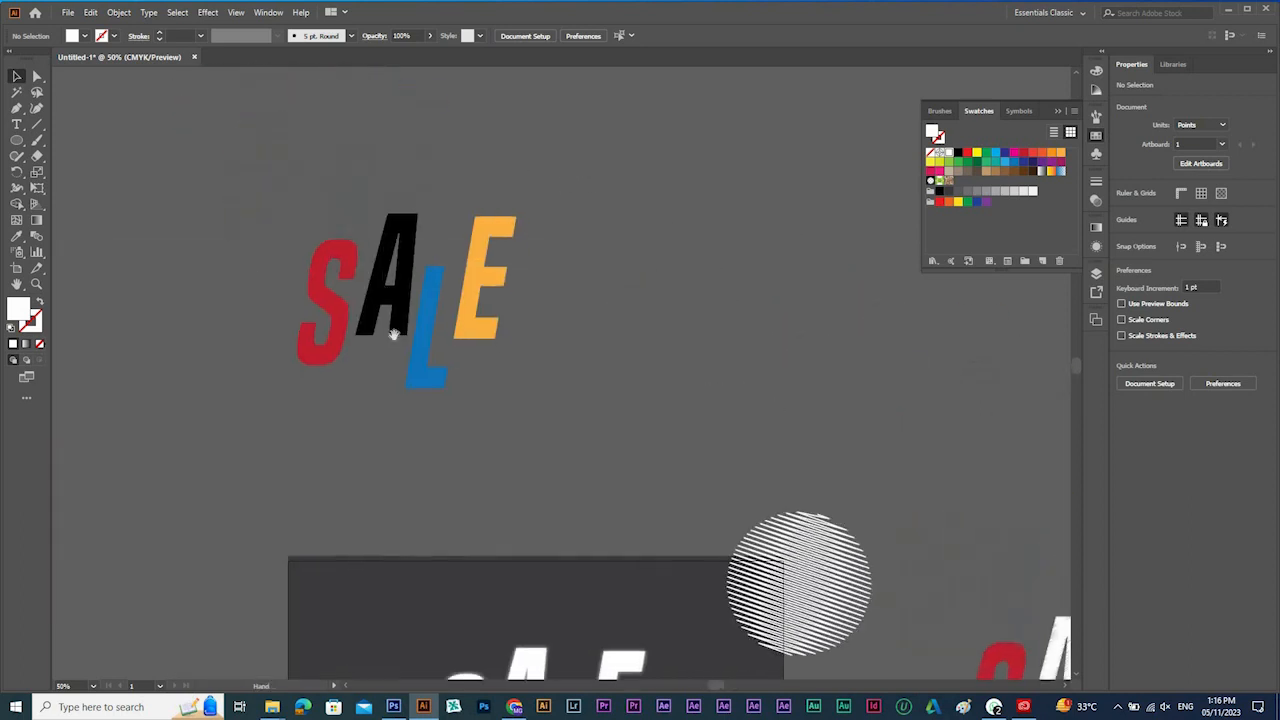
{"action": "left_click_drag", "start_coordinate": [402, 254], "coordinate": [769, 403]}
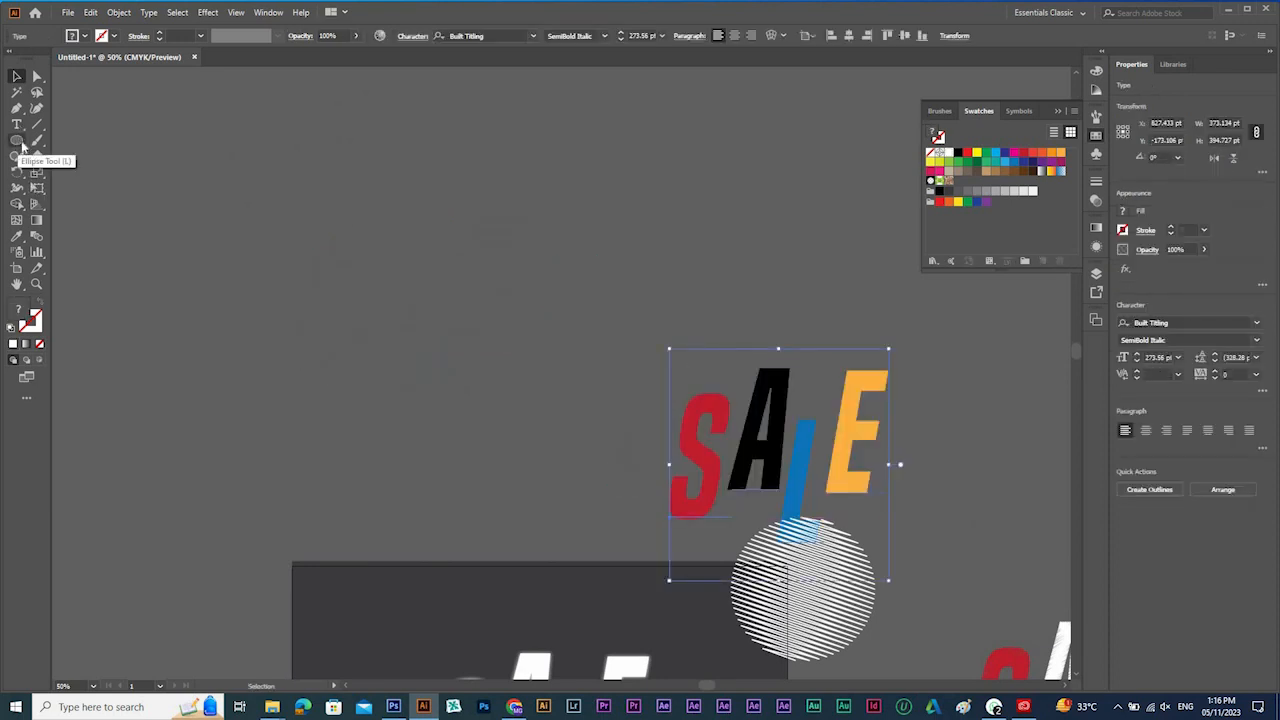
Add the text ROUND in black on the empty canvas to the left of the plain multicolored SALE.
{"action": "left_click", "coordinate": [16, 139]}
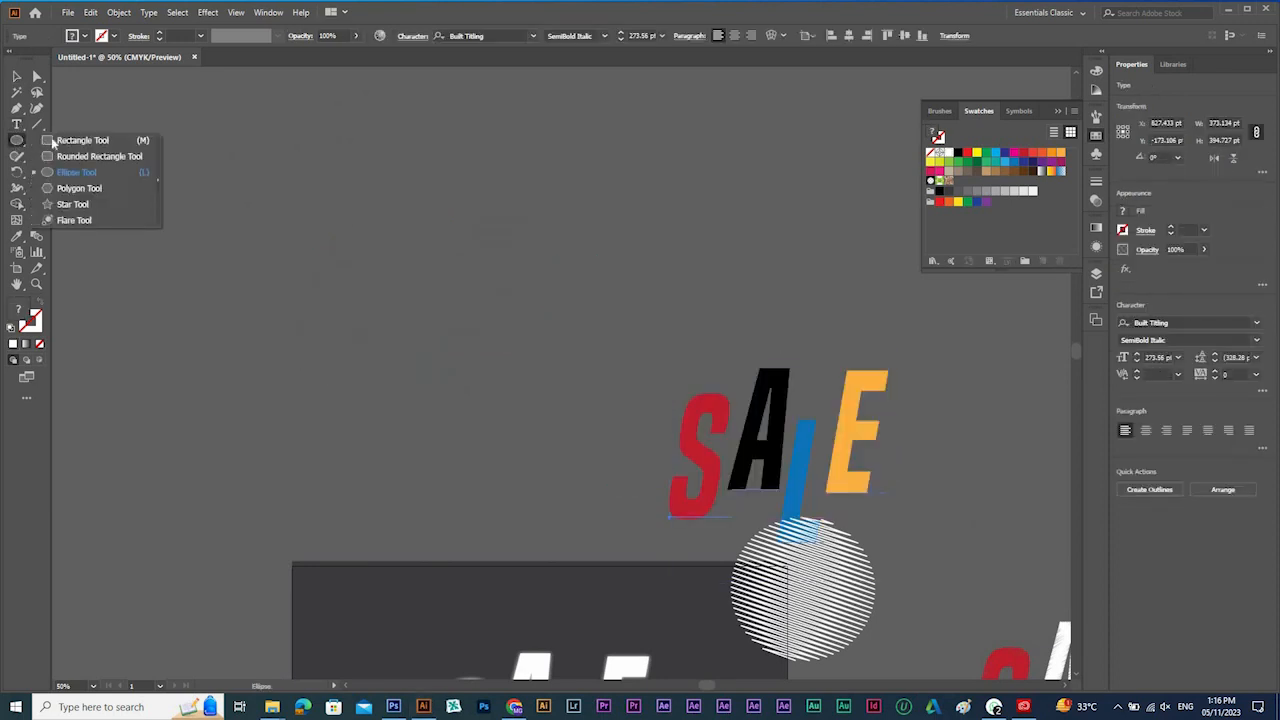
{"action": "left_click", "coordinate": [53, 143]}
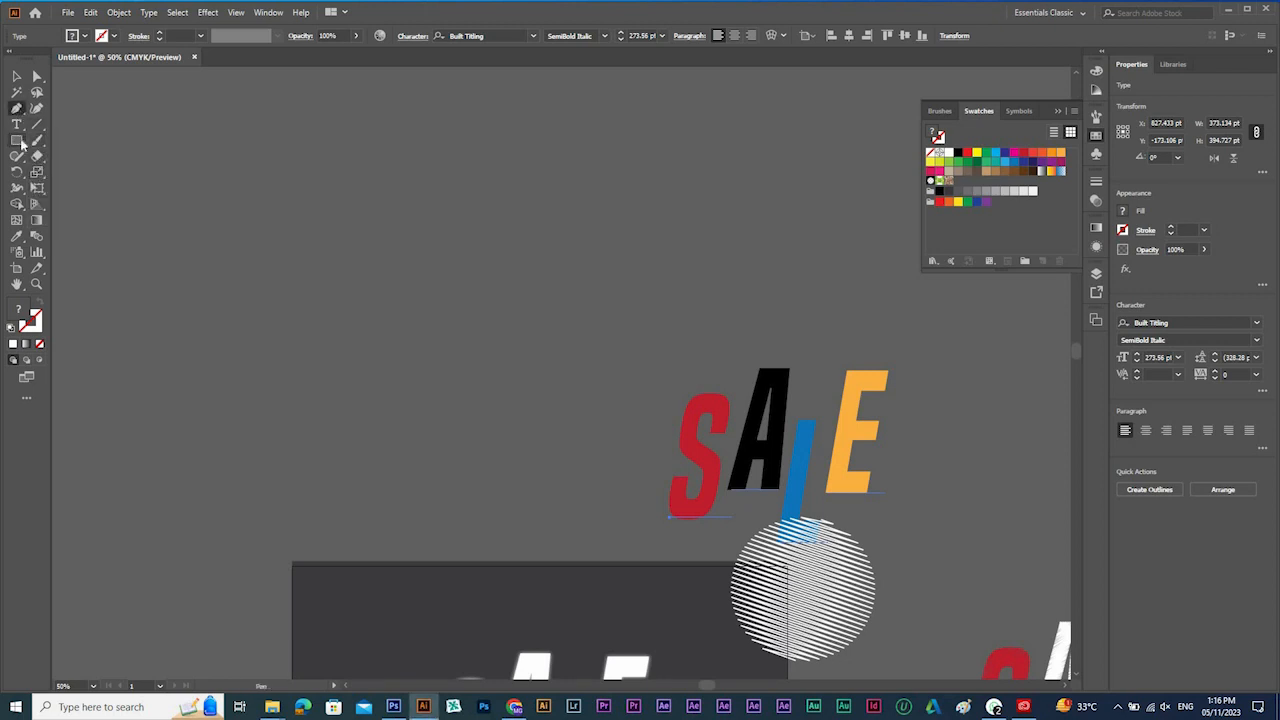
{"action": "left_click", "coordinate": [16, 124]}
{"action": "left_click", "coordinate": [250, 357]}
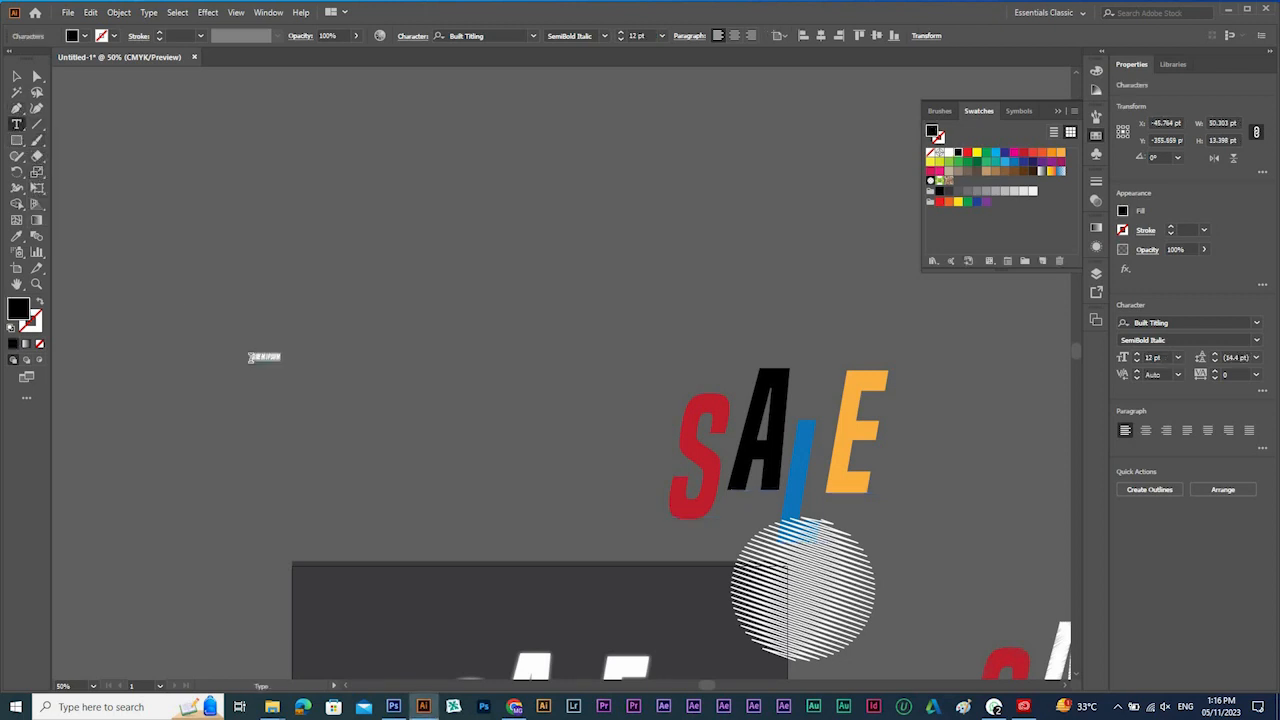
{"action": "type", "text": "BLAC"}
{"action": "key", "text": "Escape"}
Enlarge the ROUND text to about 269 pt and arrange it with a duplicate, one directly above the other.
{"action": "left_click_drag", "start_coordinate": [262, 360], "coordinate": [394, 349]}
{"action": "left_click_drag", "start_coordinate": [314, 324], "coordinate": [660, 434]}
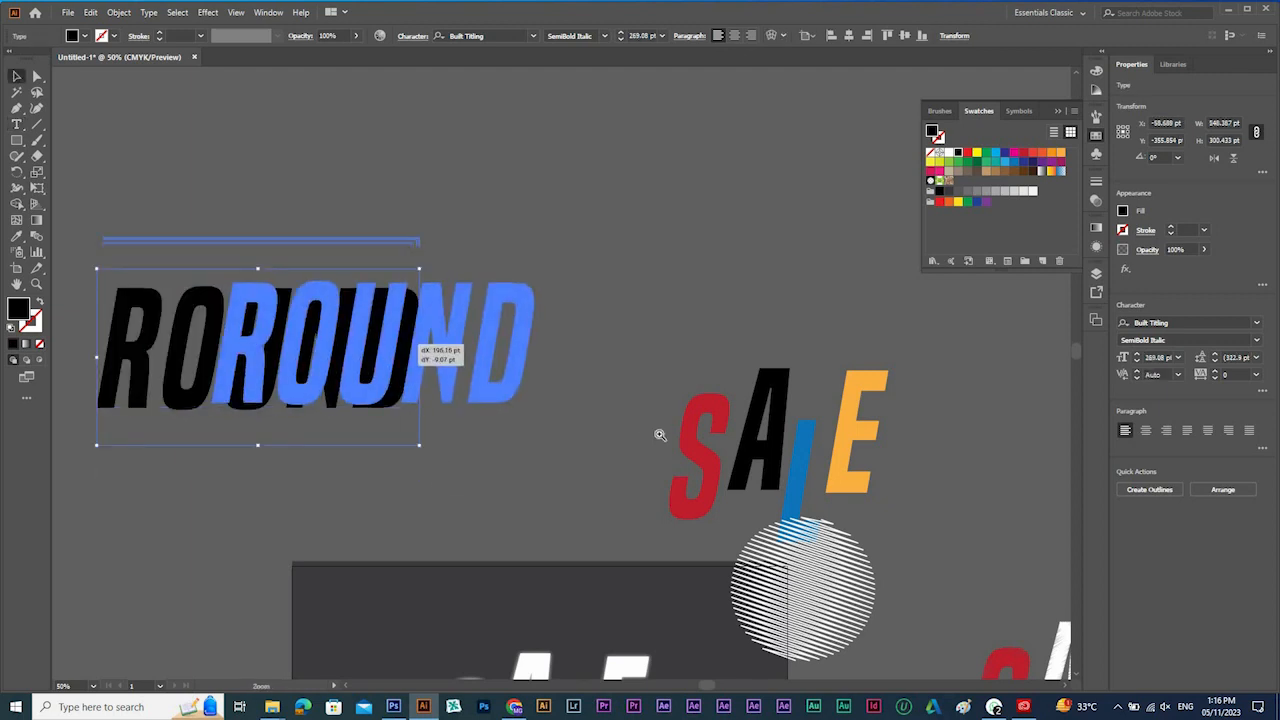
{"action": "left_click_drag", "start_coordinate": [526, 446], "coordinate": [580, 127]}
Try Round Corners radii between 0.01 and 21 pt on the lower ROUND text with the preview on, and cancel the effect.
{"action": "left_click", "coordinate": [207, 12]}
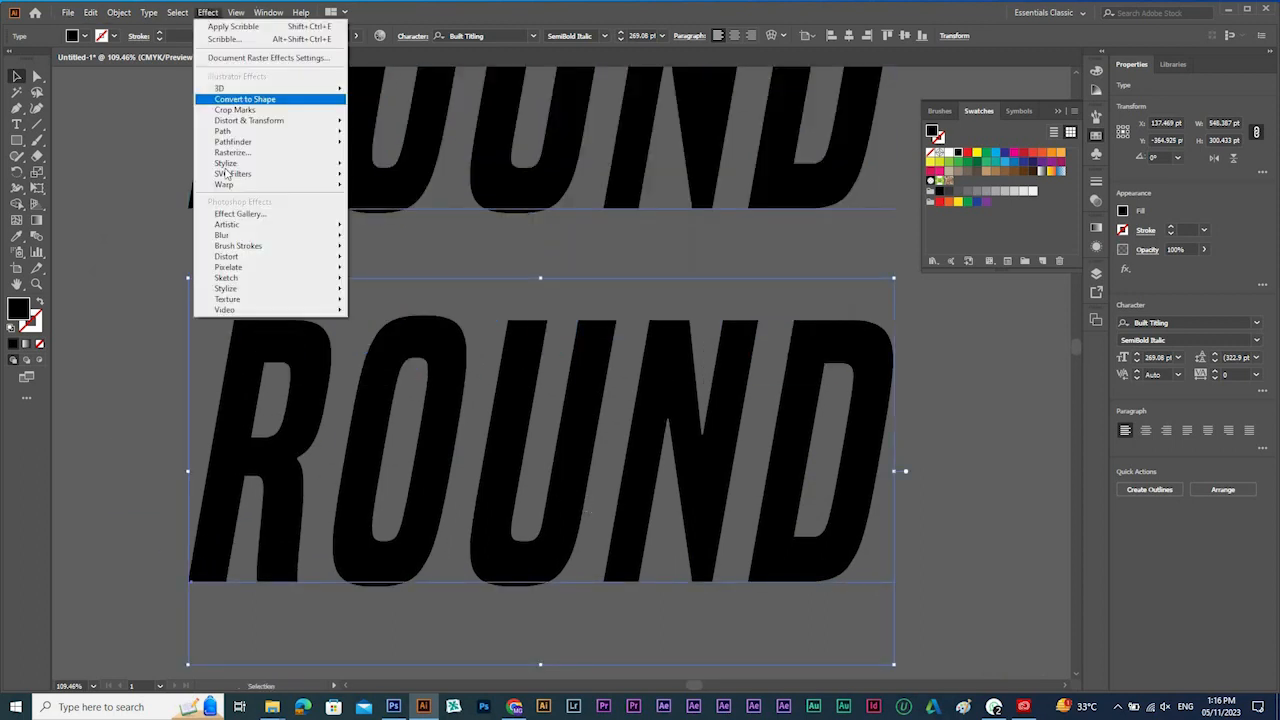
{"action": "mouse_move", "coordinate": [240, 163]}
{"action": "left_click", "coordinate": [405, 225]}
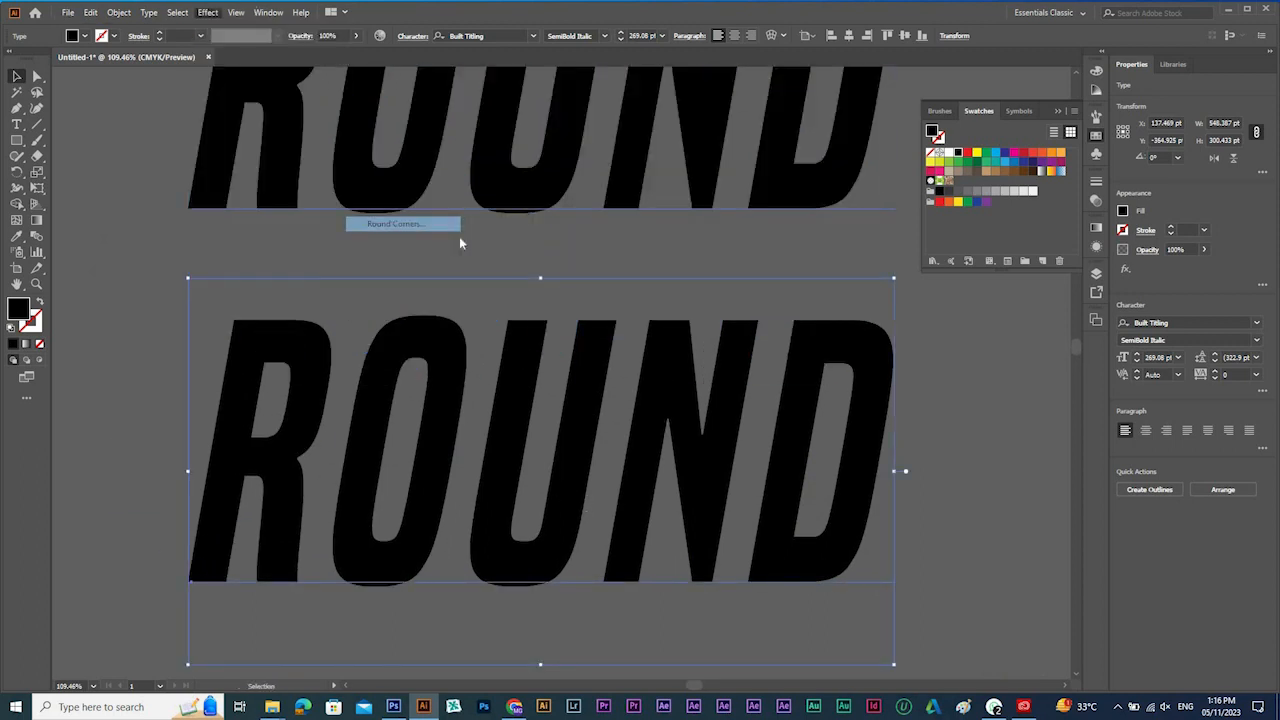
{"action": "left_click", "coordinate": [546, 372]}
{"action": "left_click_drag", "start_coordinate": [558, 312], "coordinate": [814, 489]}
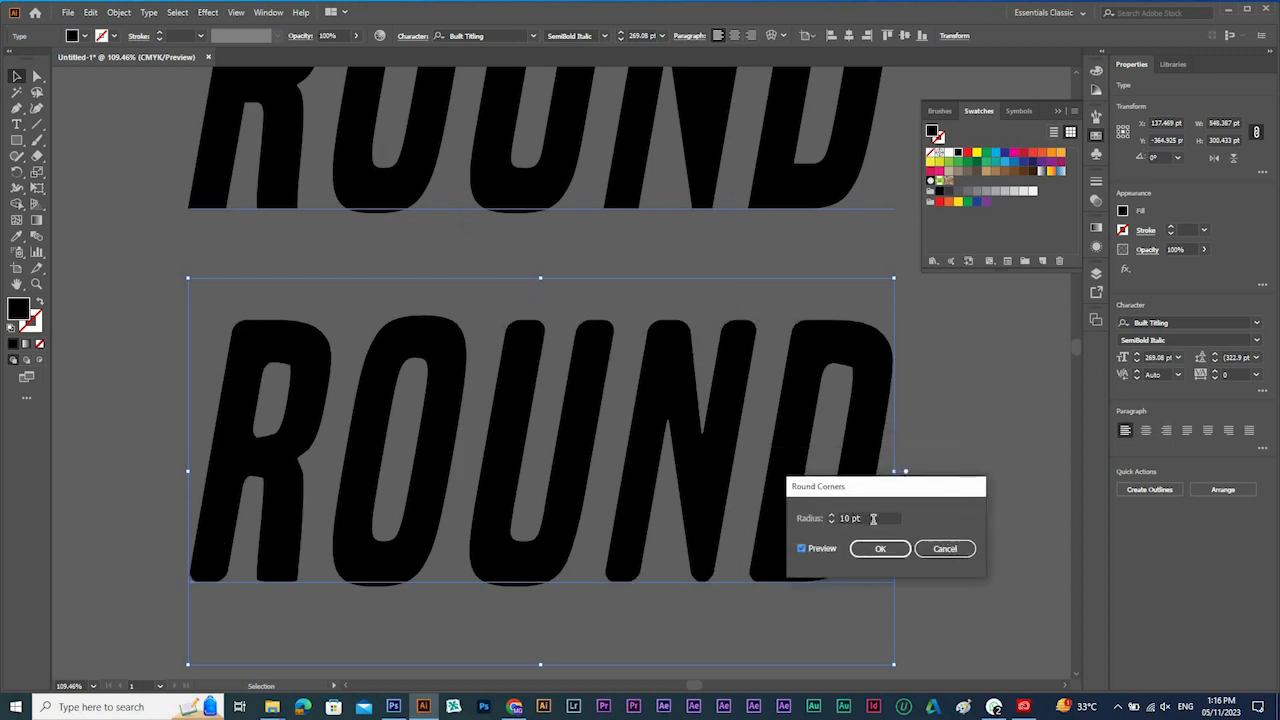
{"action": "left_click", "coordinate": [873, 519]}
{"action": "scroll", "coordinate": [873, 519], "scroll_direction": "down", "scroll_amount": 10}
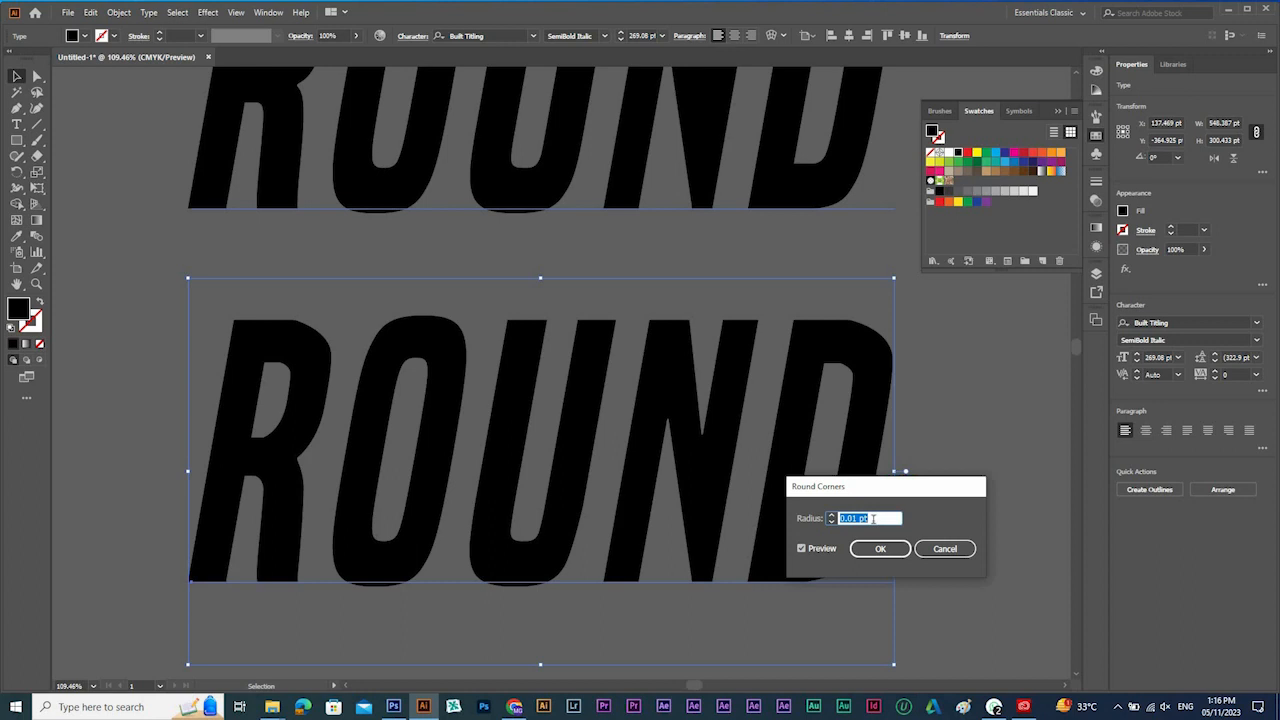
{"action": "scroll", "coordinate": [873, 518], "scroll_direction": "up", "scroll_amount": 20}
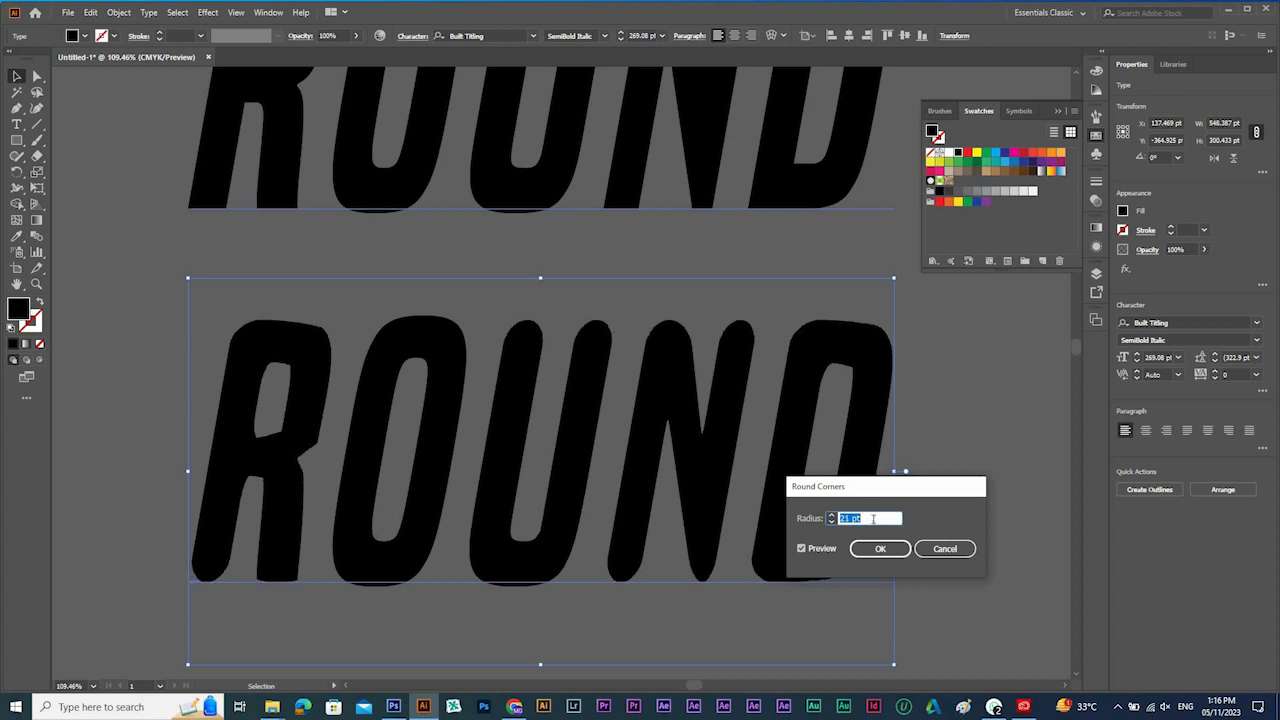
{"action": "scroll", "coordinate": [873, 518], "scroll_direction": "up", "scroll_amount": 5}
{"action": "scroll", "coordinate": [873, 518], "scroll_direction": "down", "scroll_amount": 11}
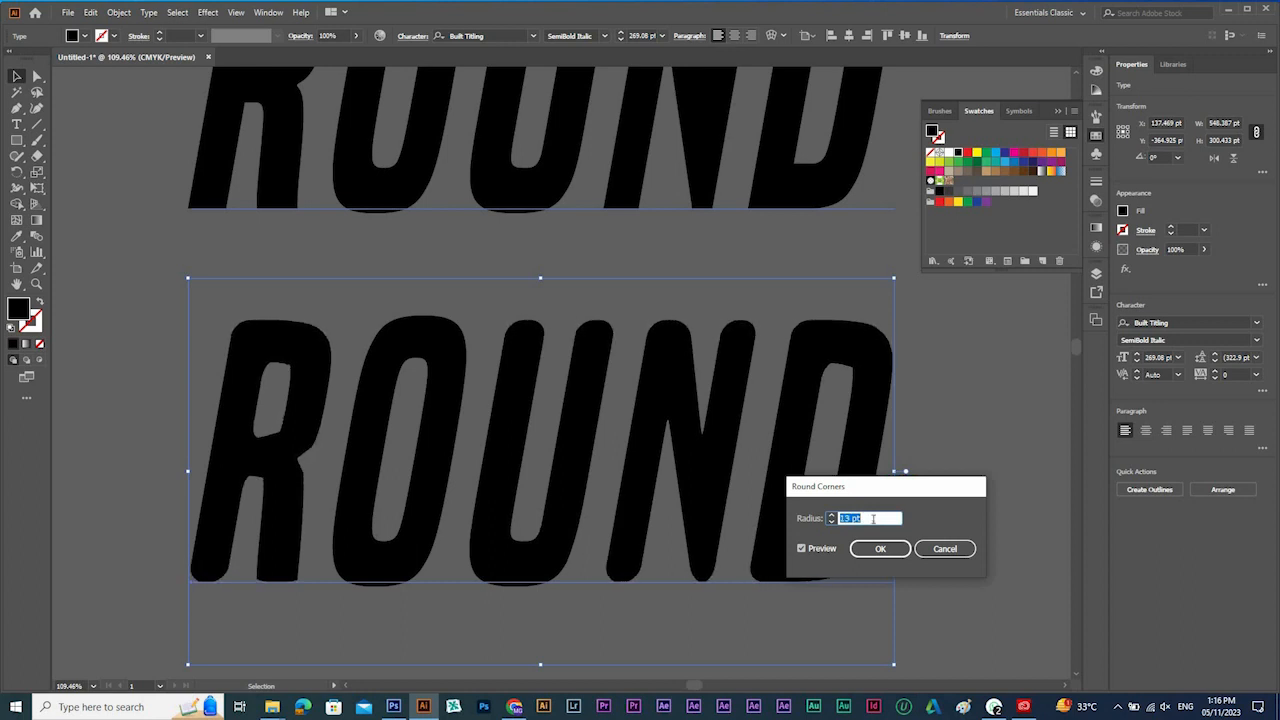
{"action": "left_click", "coordinate": [939, 548]}
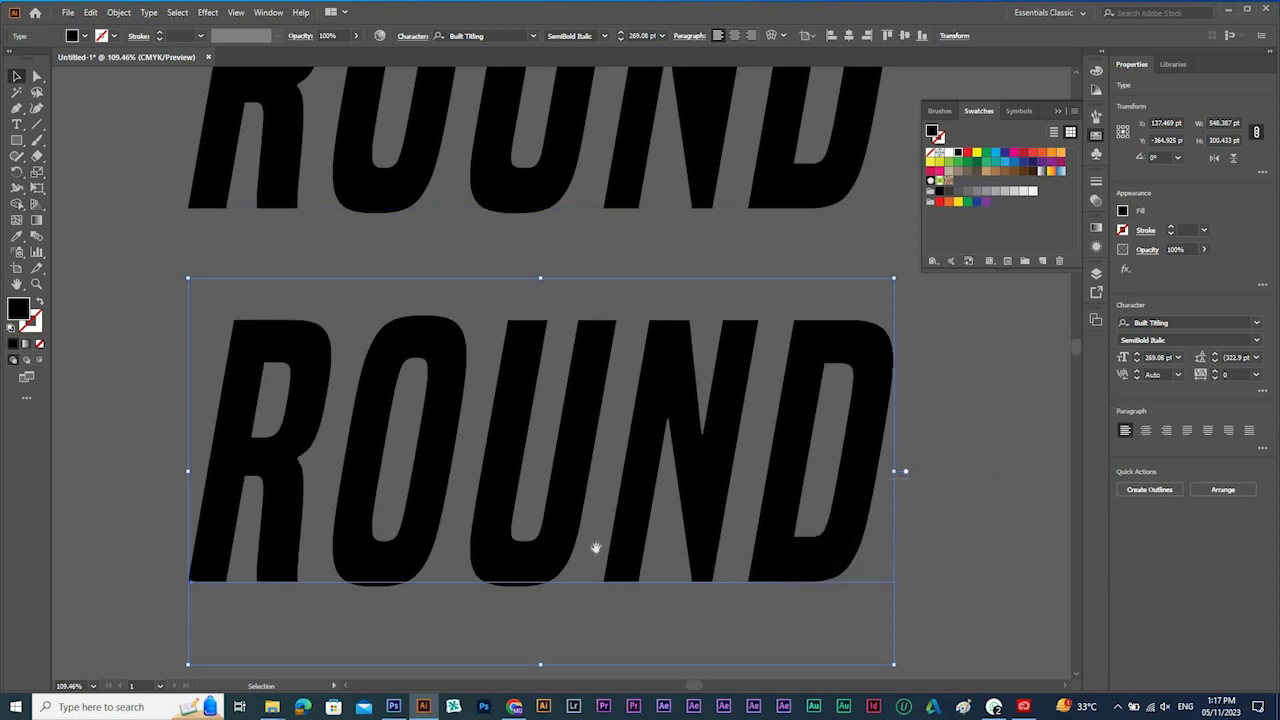
Convert the lower ROUND text to outlines.
{"action": "left_click", "coordinate": [670, 485], "text": "ctrl+alt"}
{"action": "left_click", "coordinate": [670, 485], "text": "ctrl+alt"}
{"action": "right_click", "coordinate": [446, 271]}
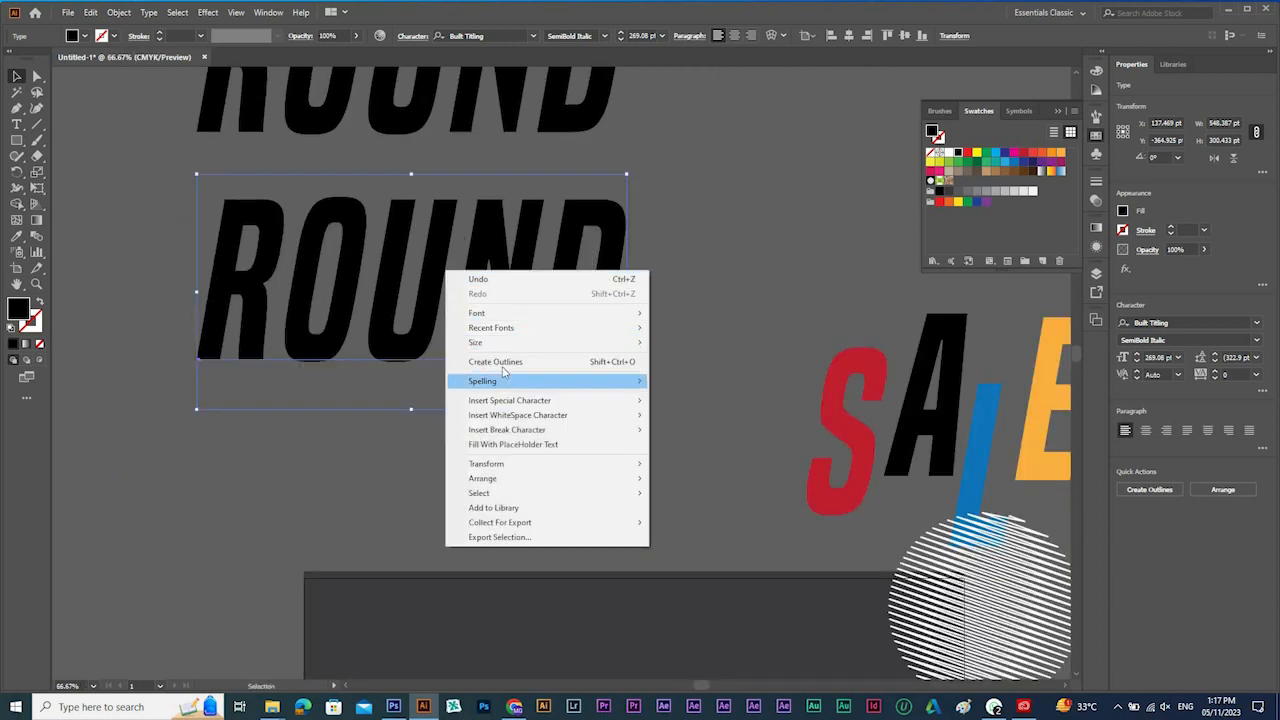
{"action": "left_click", "coordinate": [515, 360]}
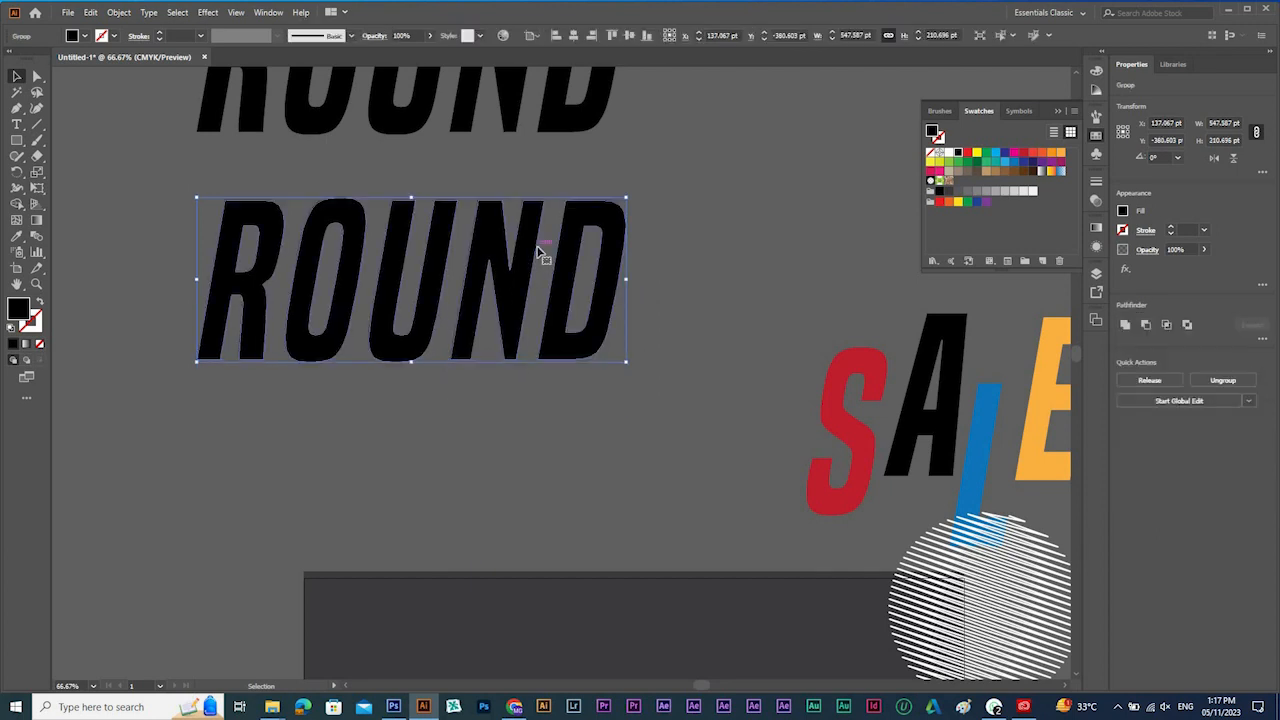
Round all corners of the outlined ROUND letters together with their live corner widgets to about 5 pt.
{"action": "key", "text": "a"}
{"action": "left_click_drag", "start_coordinate": [216, 206], "coordinate": [838, 480]}
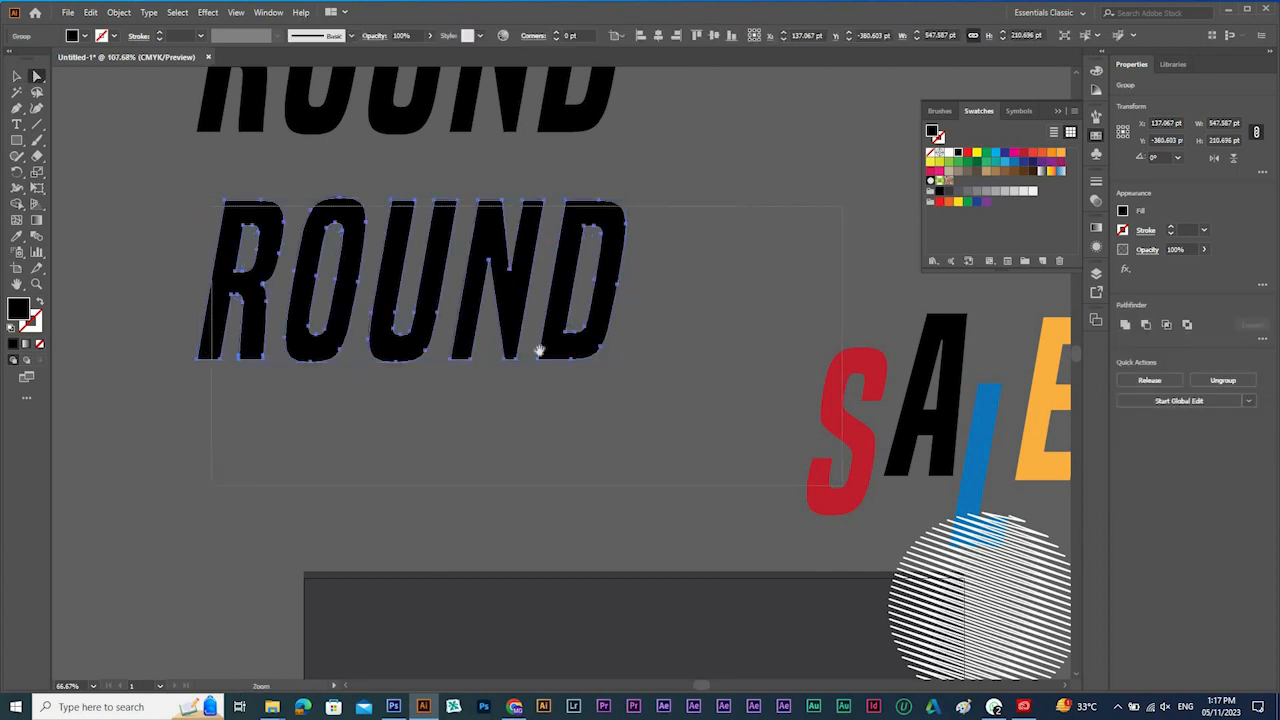
{"action": "left_click_drag", "start_coordinate": [612, 383], "coordinate": [940, 511]}
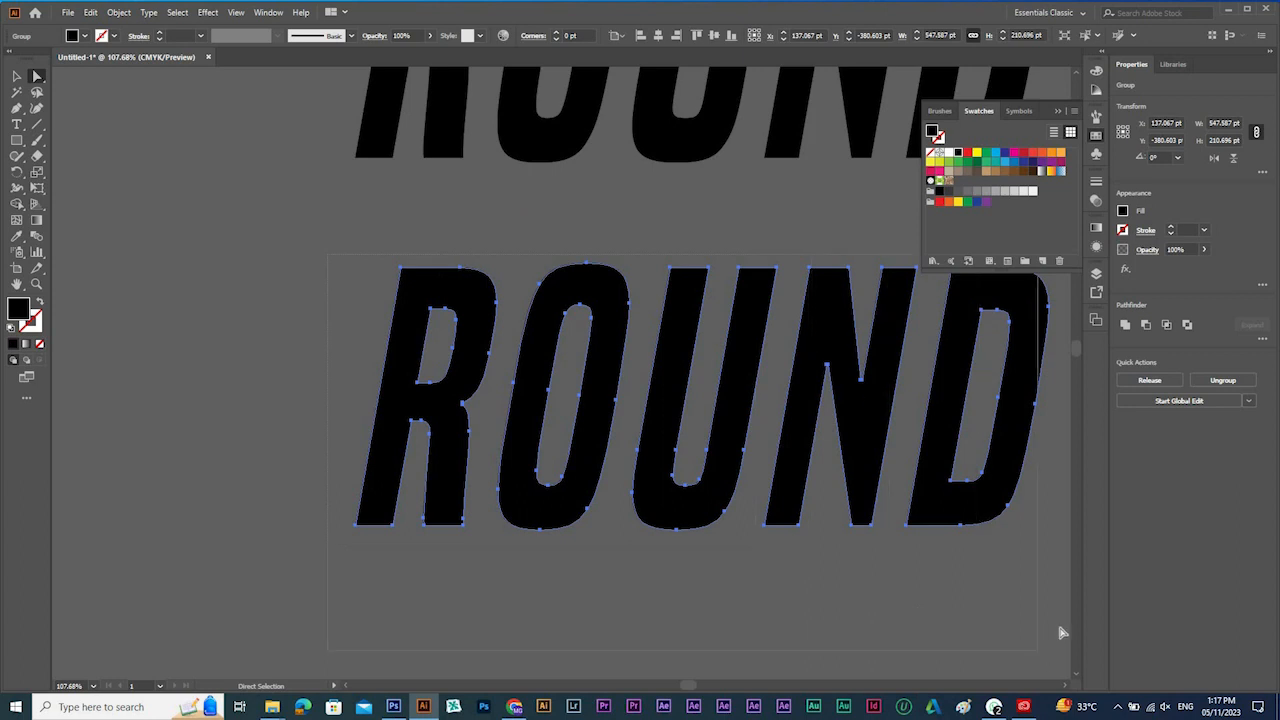
{"action": "key", "text": "space"}
{"action": "left_click_drag", "start_coordinate": [666, 276], "coordinate": [614, 329]}
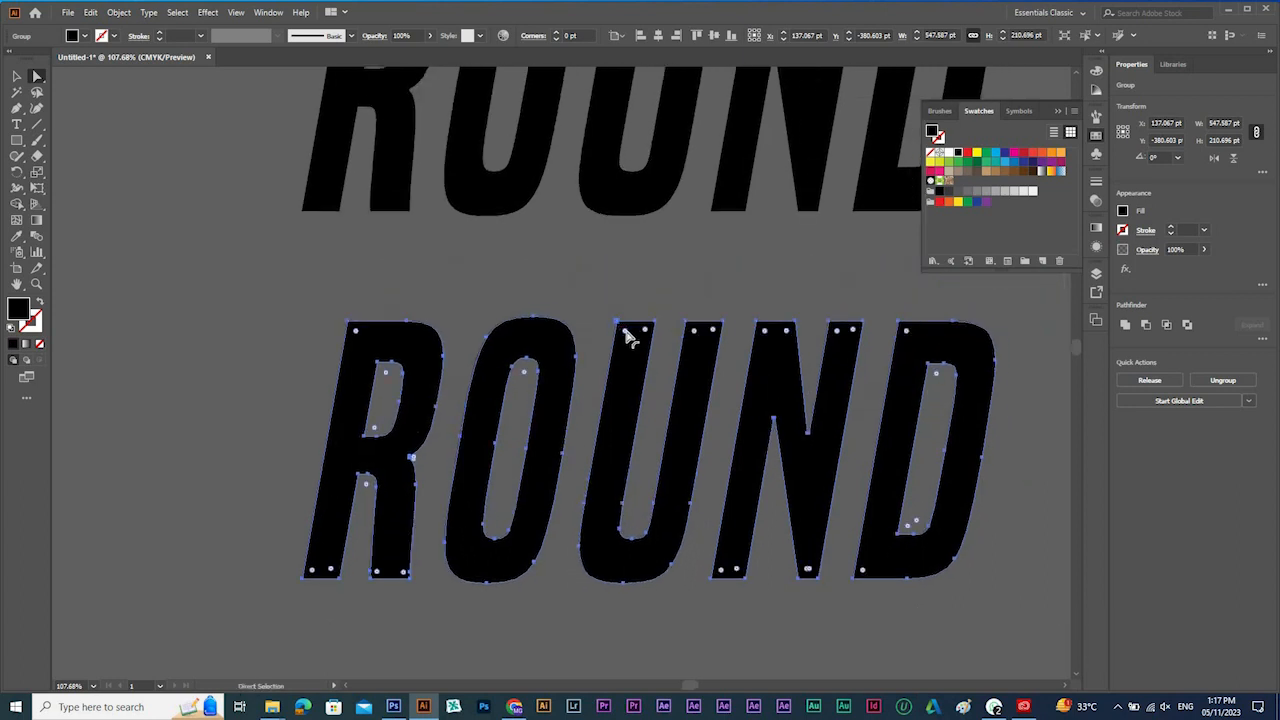
{"action": "key", "text": "v"}
{"action": "key", "text": "a"}
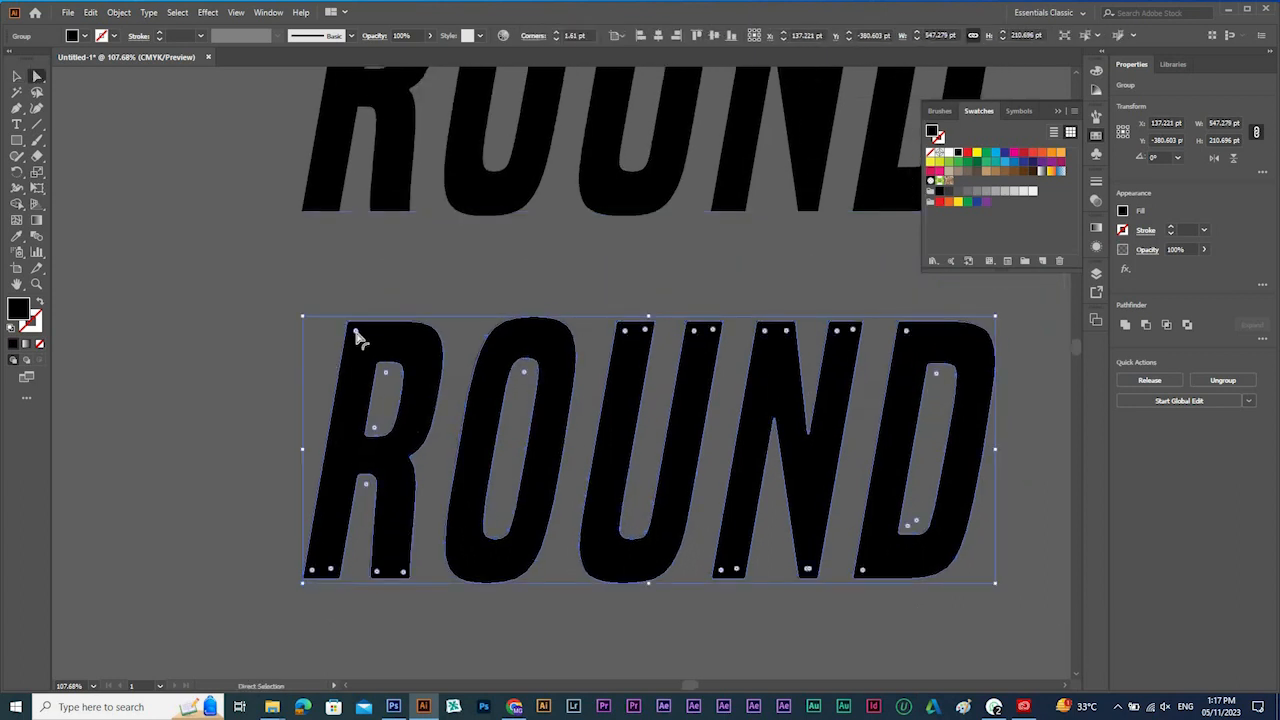
{"action": "left_click_drag", "start_coordinate": [355, 331], "coordinate": [640, 505]}
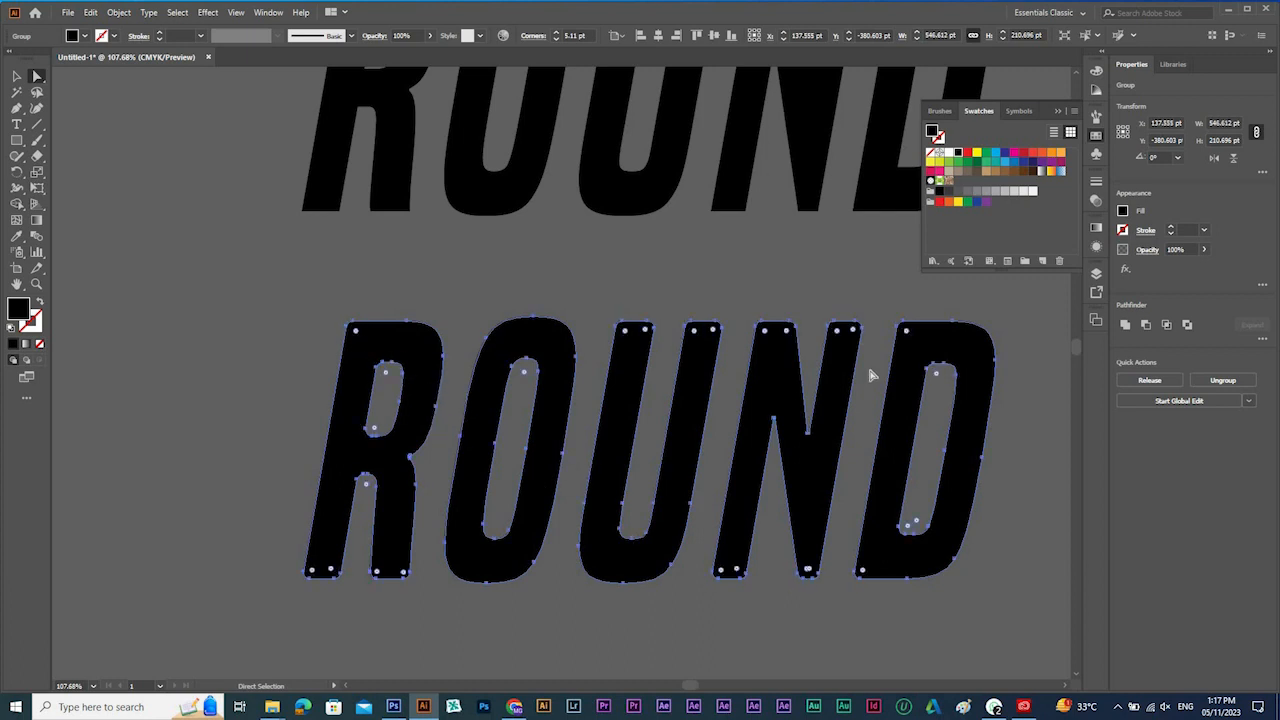
Undo the corner rounding and outlining so the lower ROUND is live text again, and remove the upper ROUND.
{"action": "key", "text": "v"}
{"action": "key", "text": "ctrl+z"}
{"action": "key", "text": "ctrl+z"}
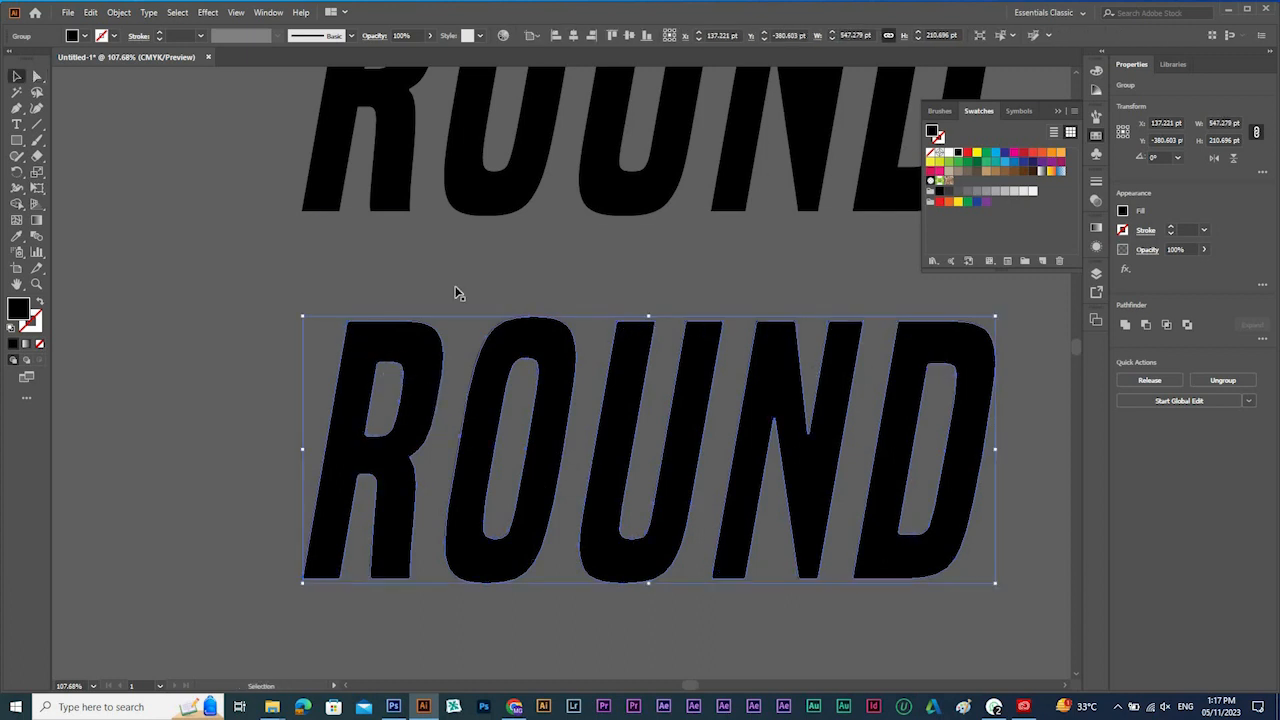
{"action": "key", "text": "a"}
{"action": "left_click", "coordinate": [585, 287]}
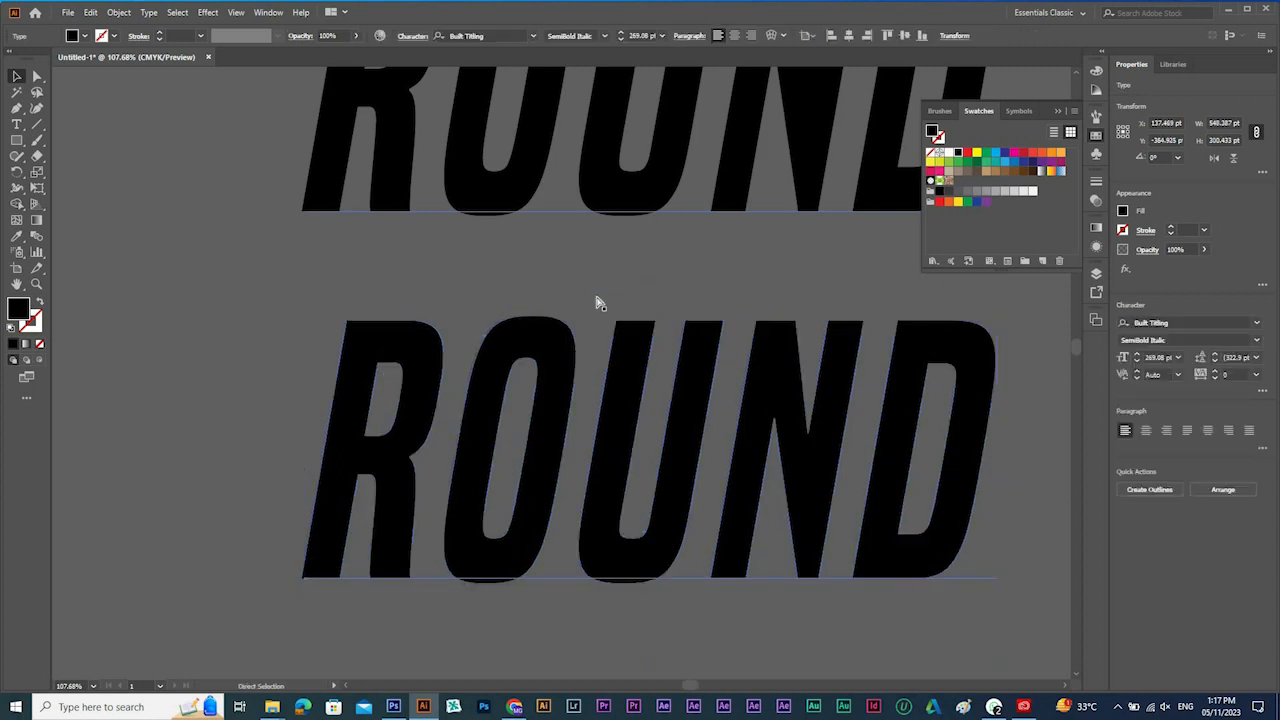
{"action": "key", "text": "space"}
{"action": "left_click_drag", "start_coordinate": [721, 393], "coordinate": [557, 400]}
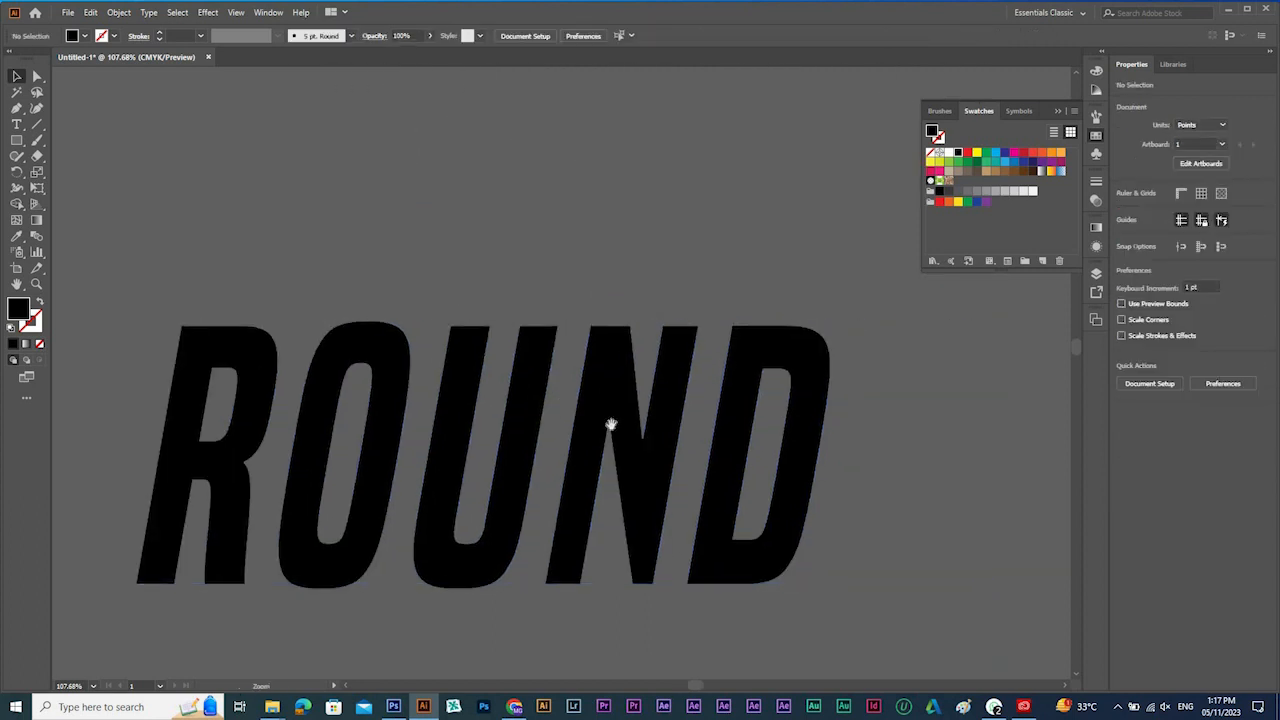
{"action": "scroll", "coordinate": [609, 426], "scroll_direction": "down", "scroll_amount": 1}
{"action": "left_click", "coordinate": [207, 12]}
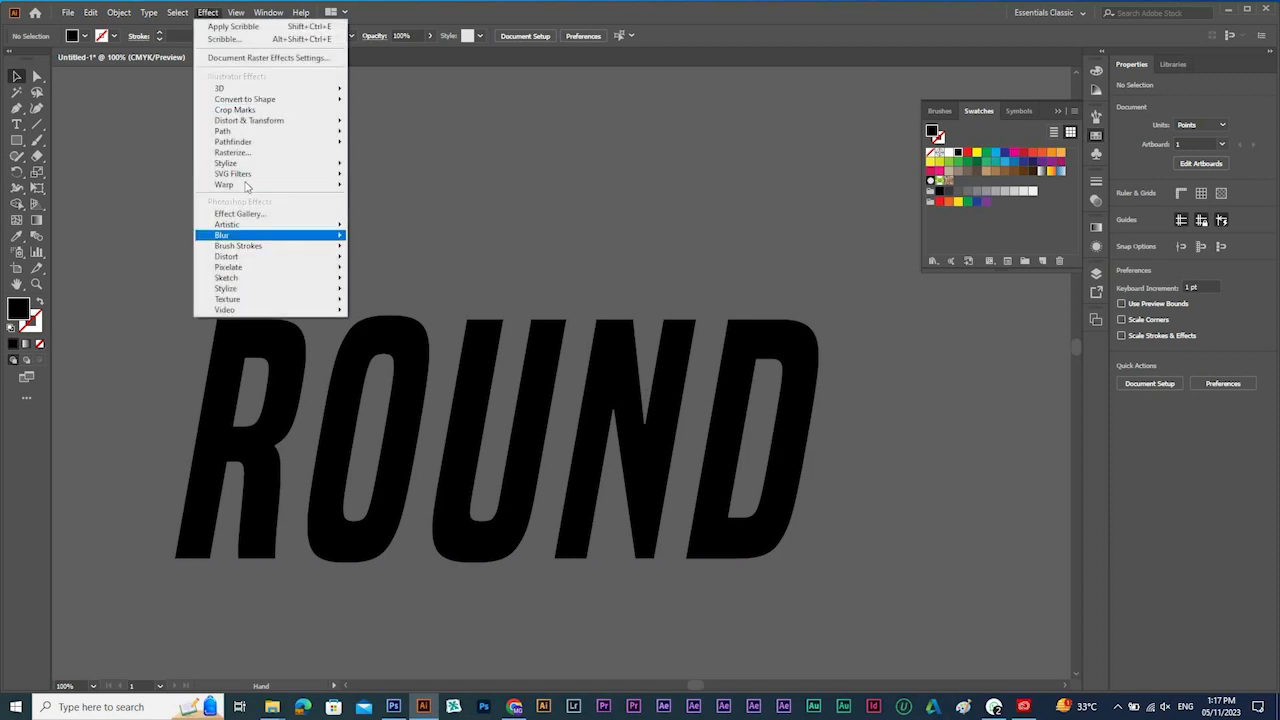
{"action": "mouse_move", "coordinate": [246, 166]}
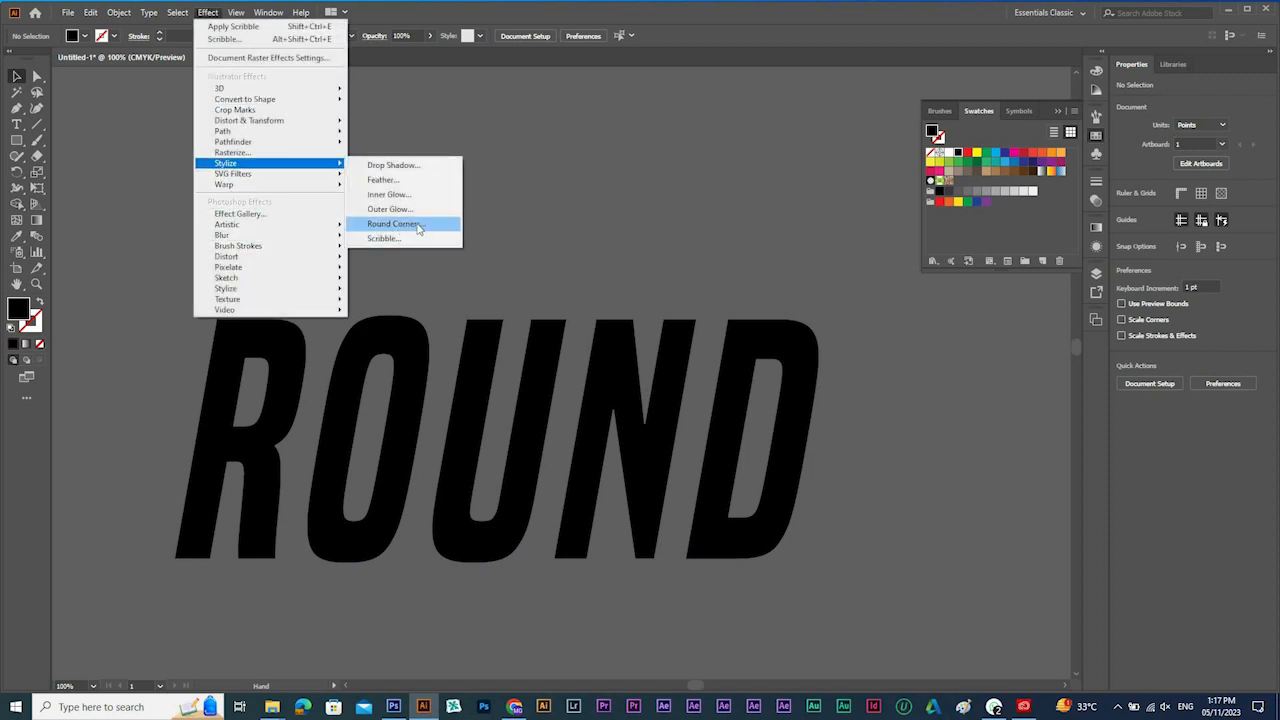
{"action": "left_click", "coordinate": [836, 407]}
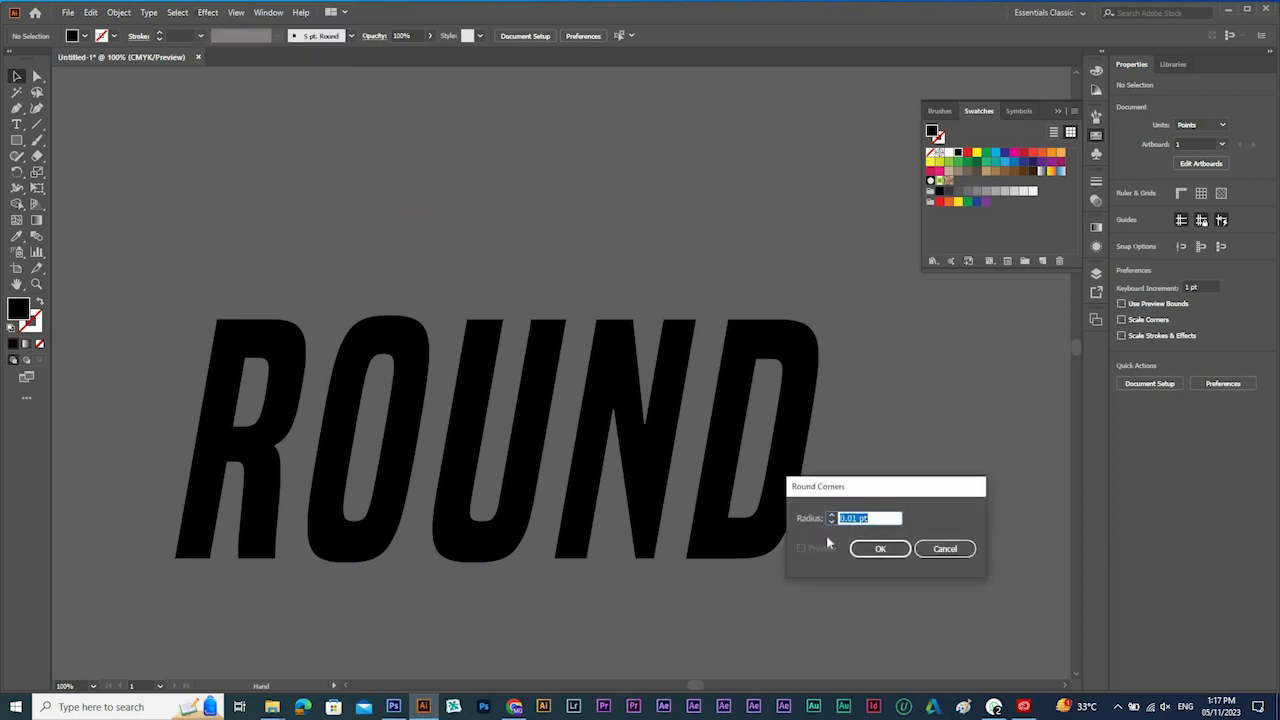
{"action": "left_click", "coordinate": [945, 550]}
Apply the Round Corners effect with a small radius to the live ROUND text, with the preview on.
{"action": "left_click_drag", "start_coordinate": [737, 216], "coordinate": [540, 480]}
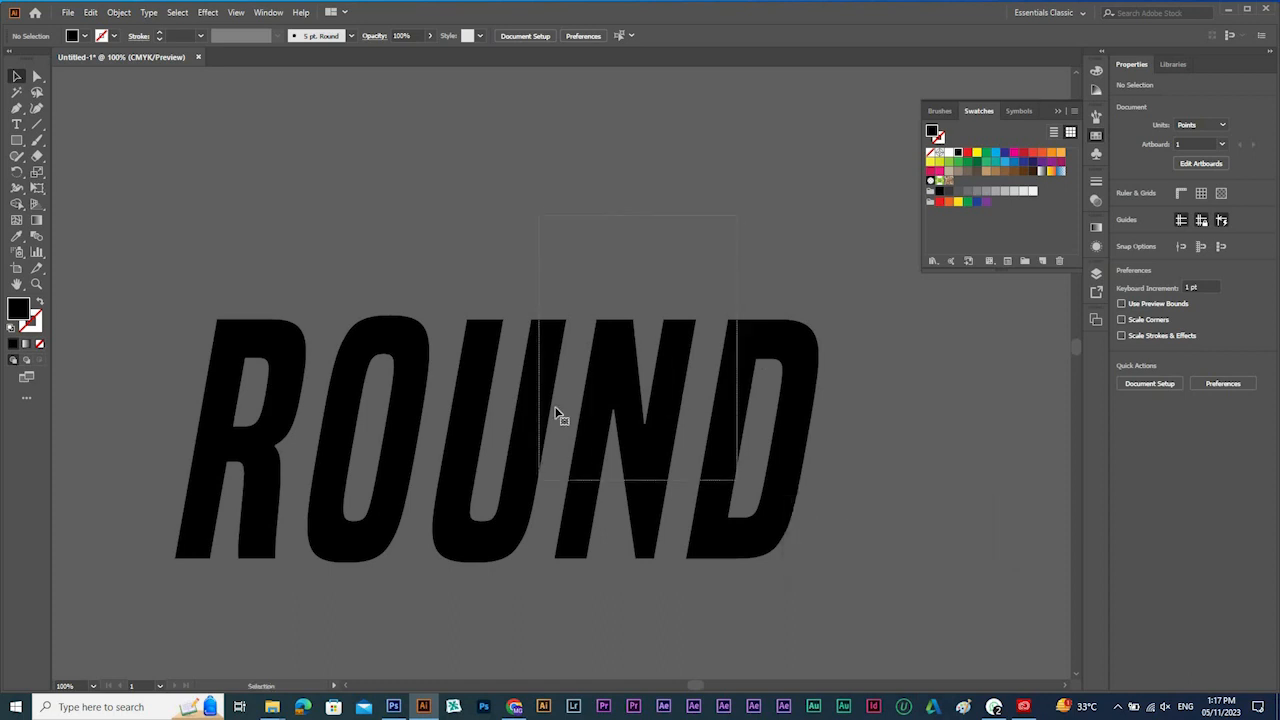
{"action": "left_click", "coordinate": [208, 12]}
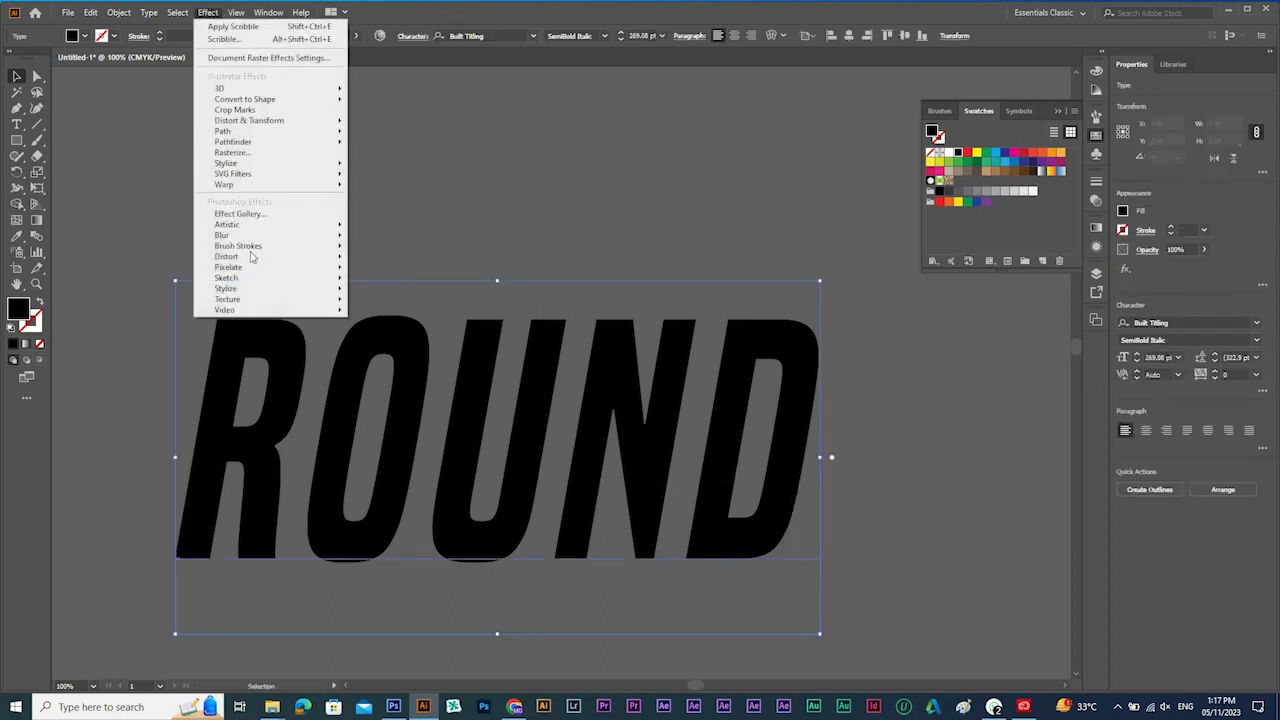
{"action": "mouse_move", "coordinate": [270, 163]}
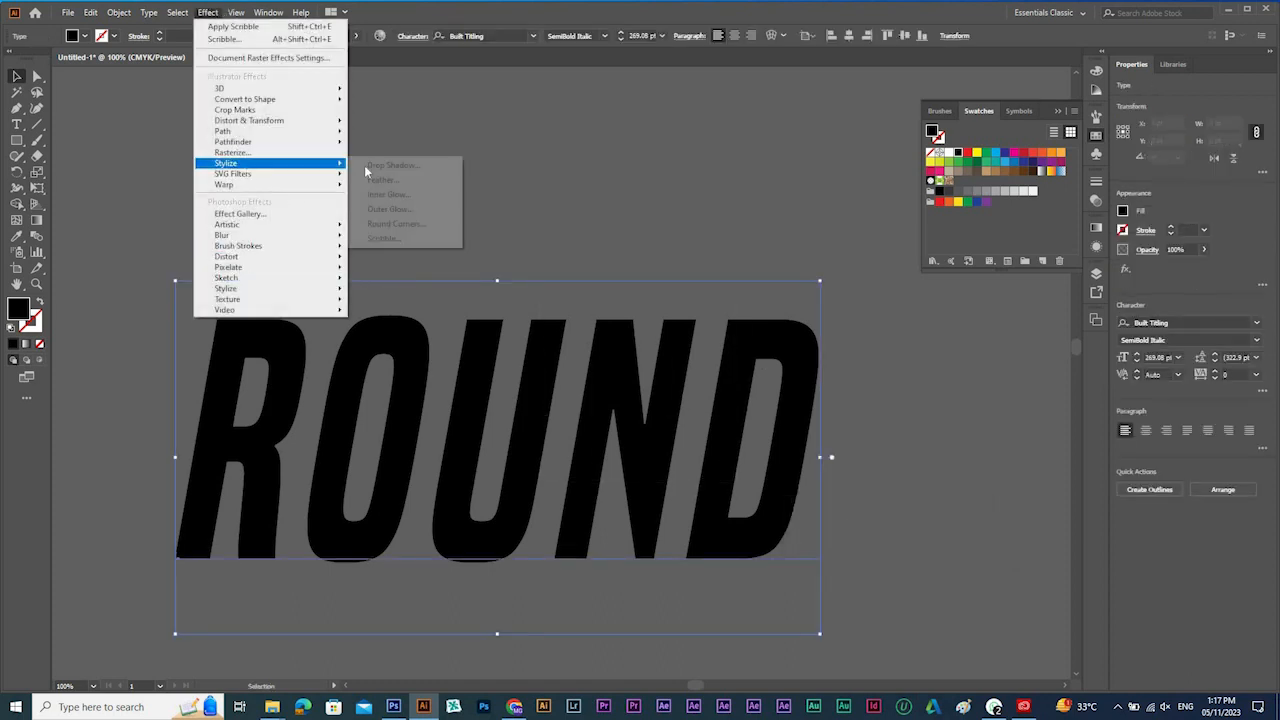
{"action": "left_click", "coordinate": [389, 228]}
{"action": "left_click", "coordinate": [801, 548]}
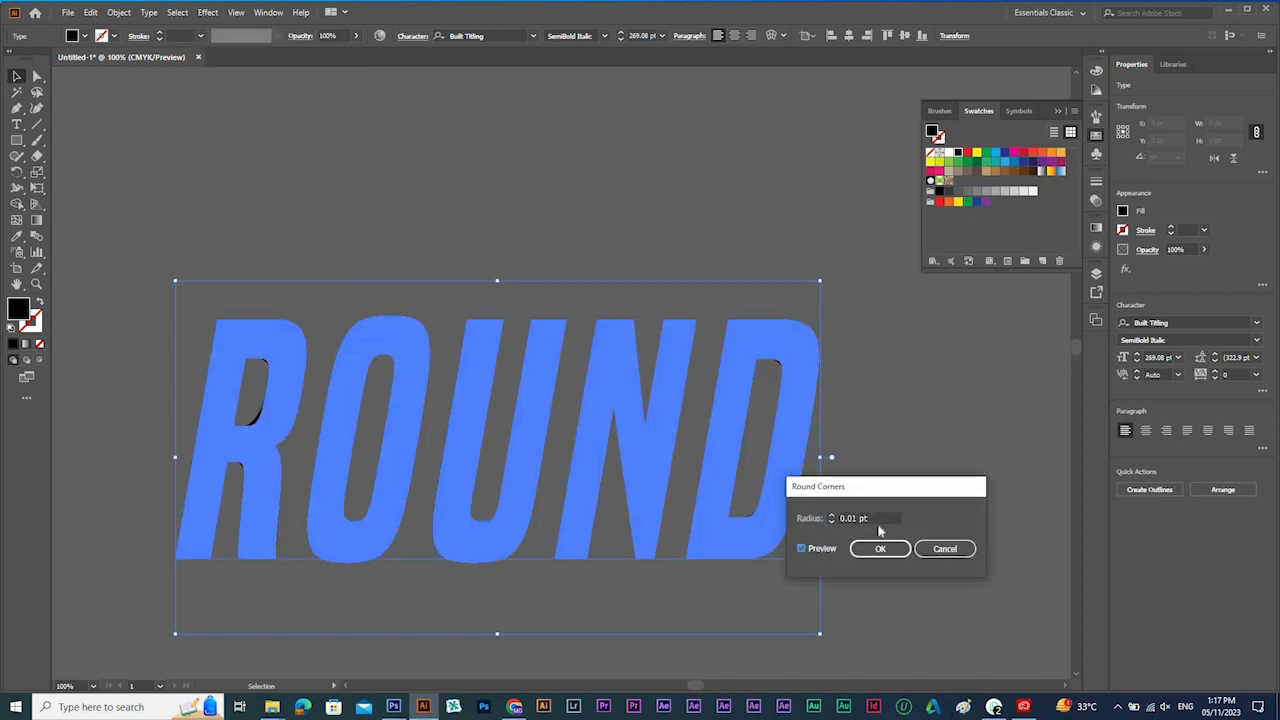
{"action": "left_click", "coordinate": [878, 519]}
{"action": "scroll", "coordinate": [878, 519], "scroll_direction": "up", "scroll_amount": 2}
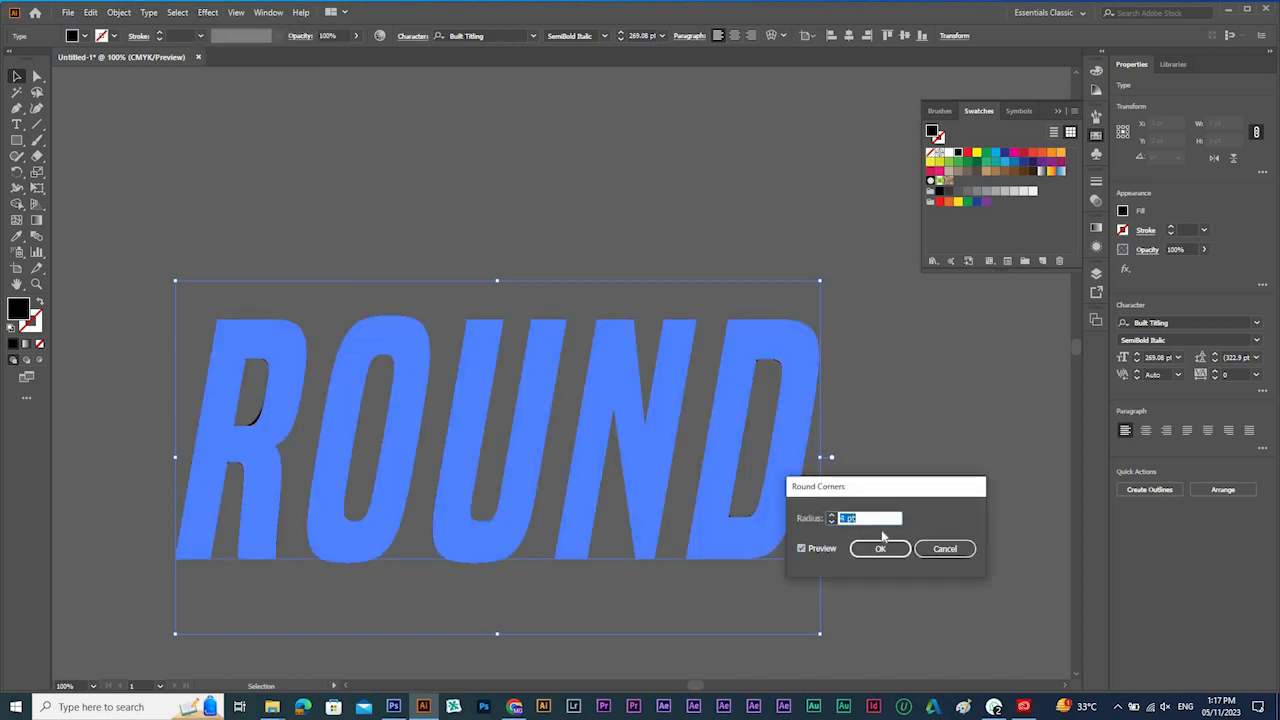
{"action": "left_click", "coordinate": [880, 548]}
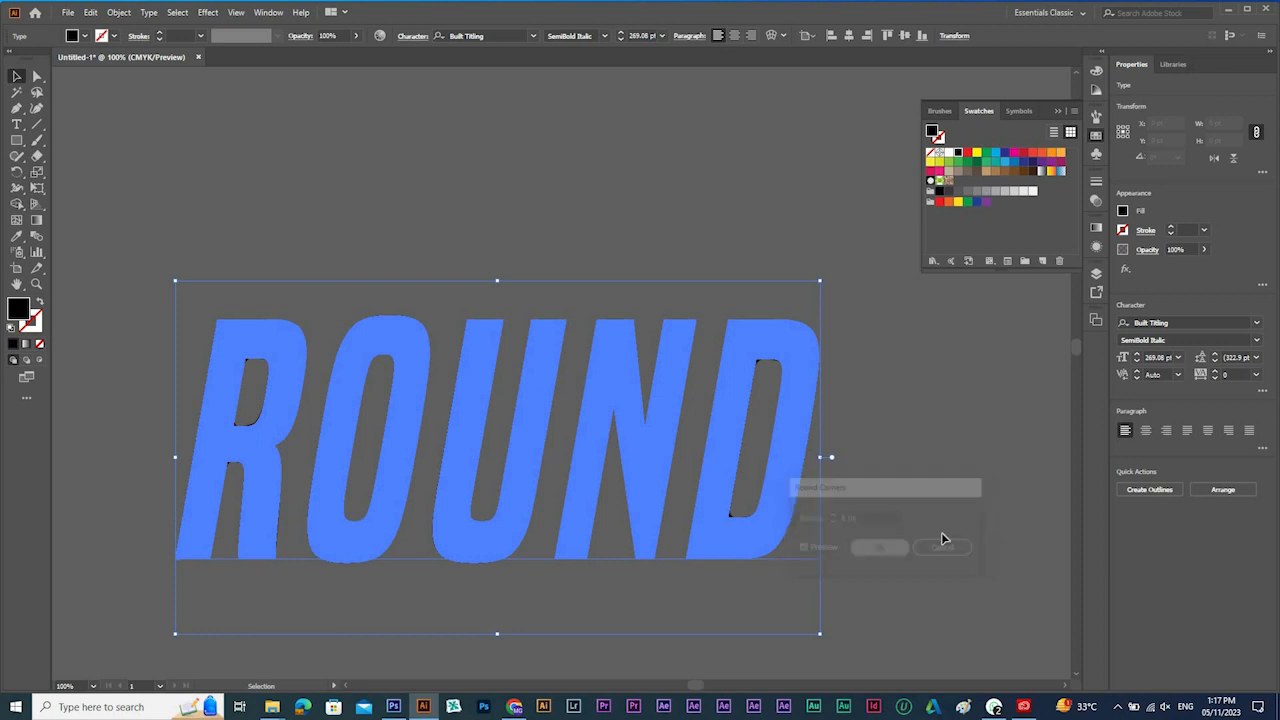
{"action": "left_click", "coordinate": [864, 338]}
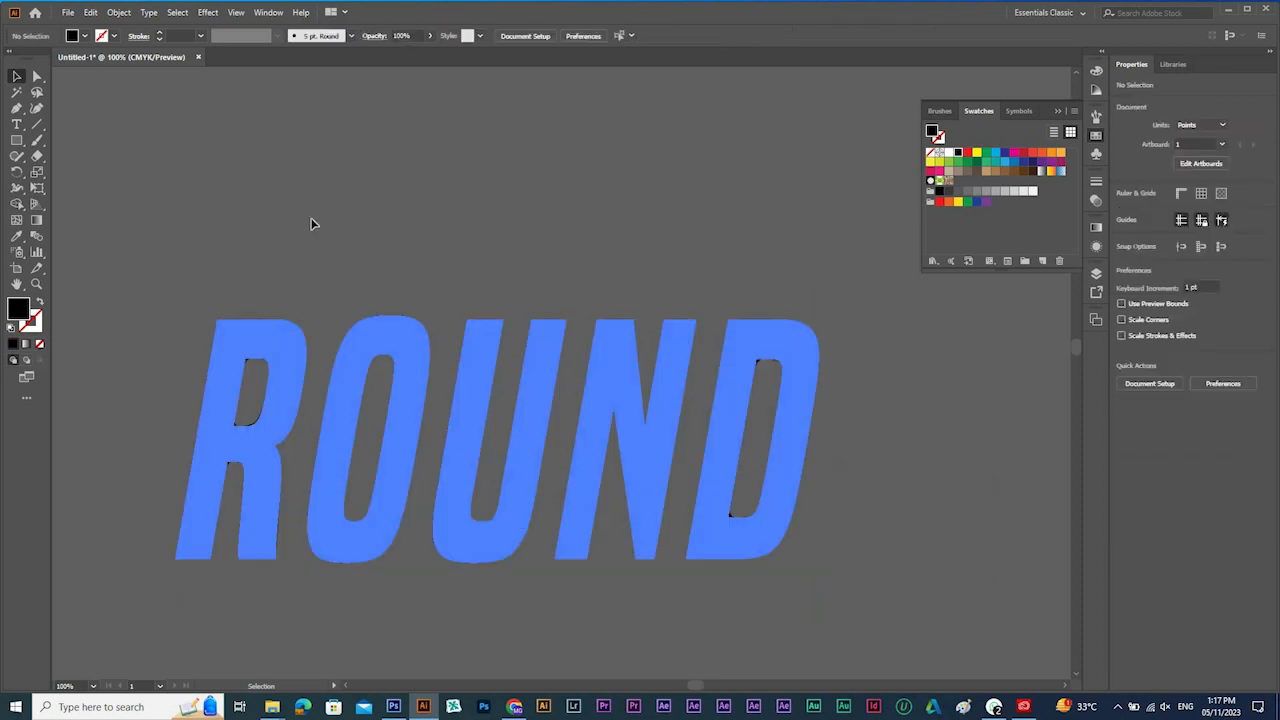
Replace the wording of the round-cornered ROUND text with GROUND and deselect it.
{"action": "key", "text": "t"}
{"action": "left_click", "coordinate": [434, 402]}
{"action": "key", "text": "ctrl+a"}
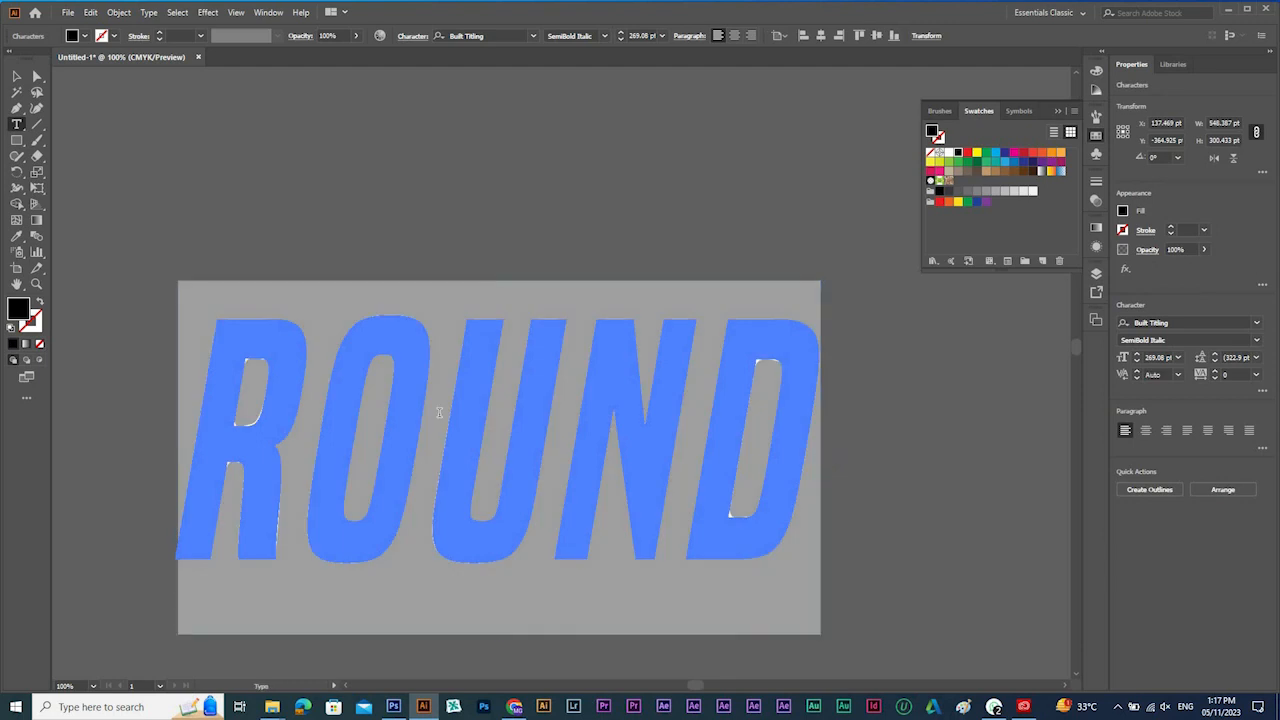
{"action": "type", "text": "GROUND"}
{"action": "key", "text": "Escape"}
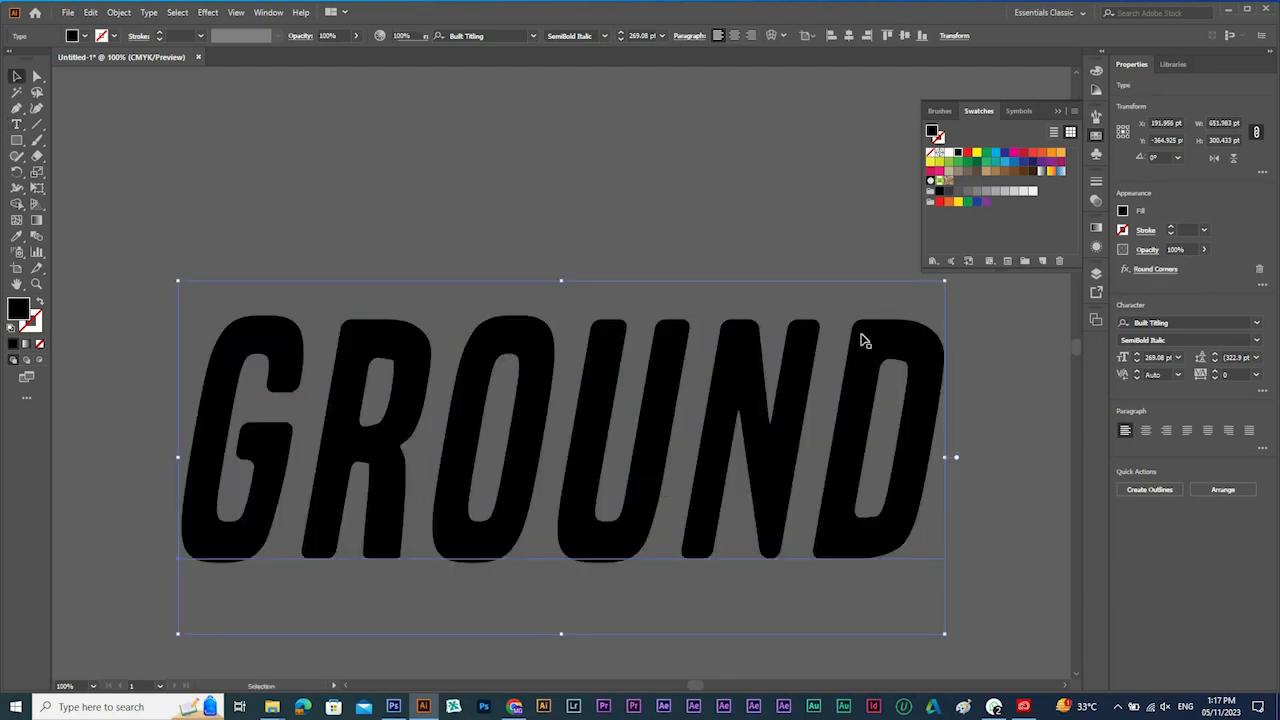
{"action": "key", "text": "ctrl+shift+a"}
Look over the GROUND text beside the other artwork and the list of available Illustrator Stylize effects.
{"action": "left_click", "coordinate": [628, 383], "text": "ctrl+alt"}
{"action": "left_click", "coordinate": [611, 435], "text": "ctrl+alt"}
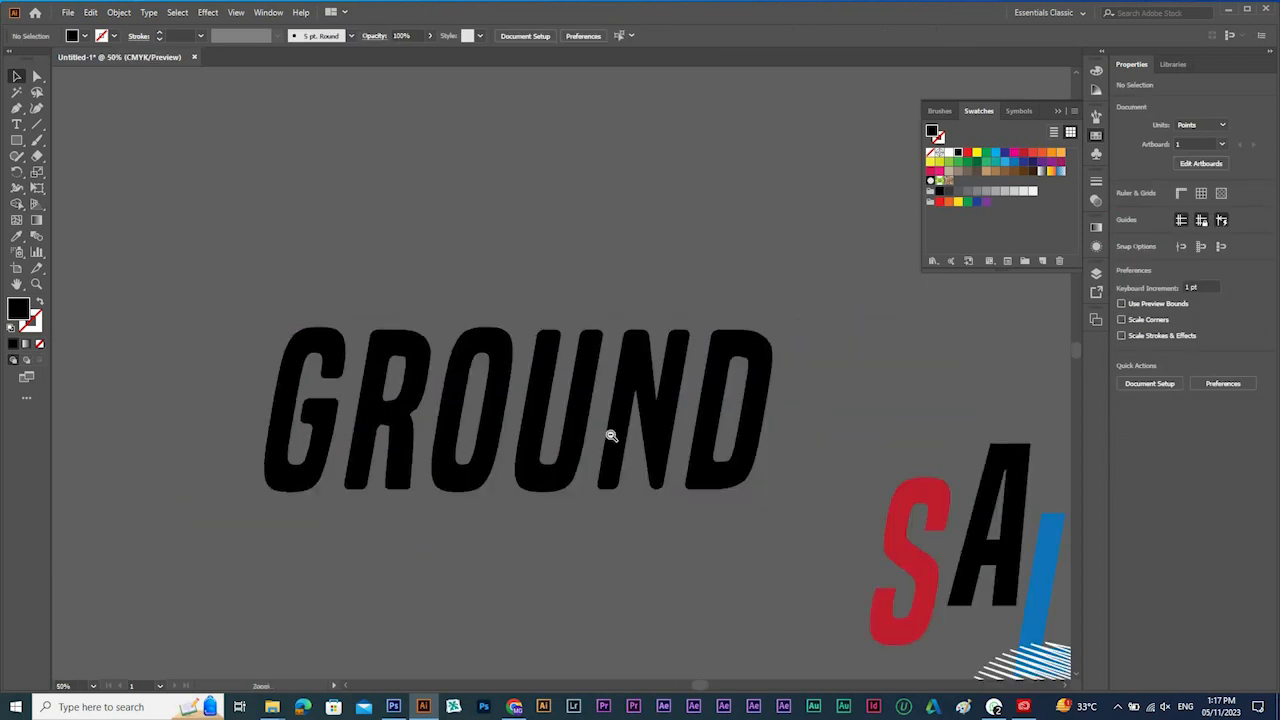
{"action": "left_click", "coordinate": [611, 435], "text": "ctrl+alt"}
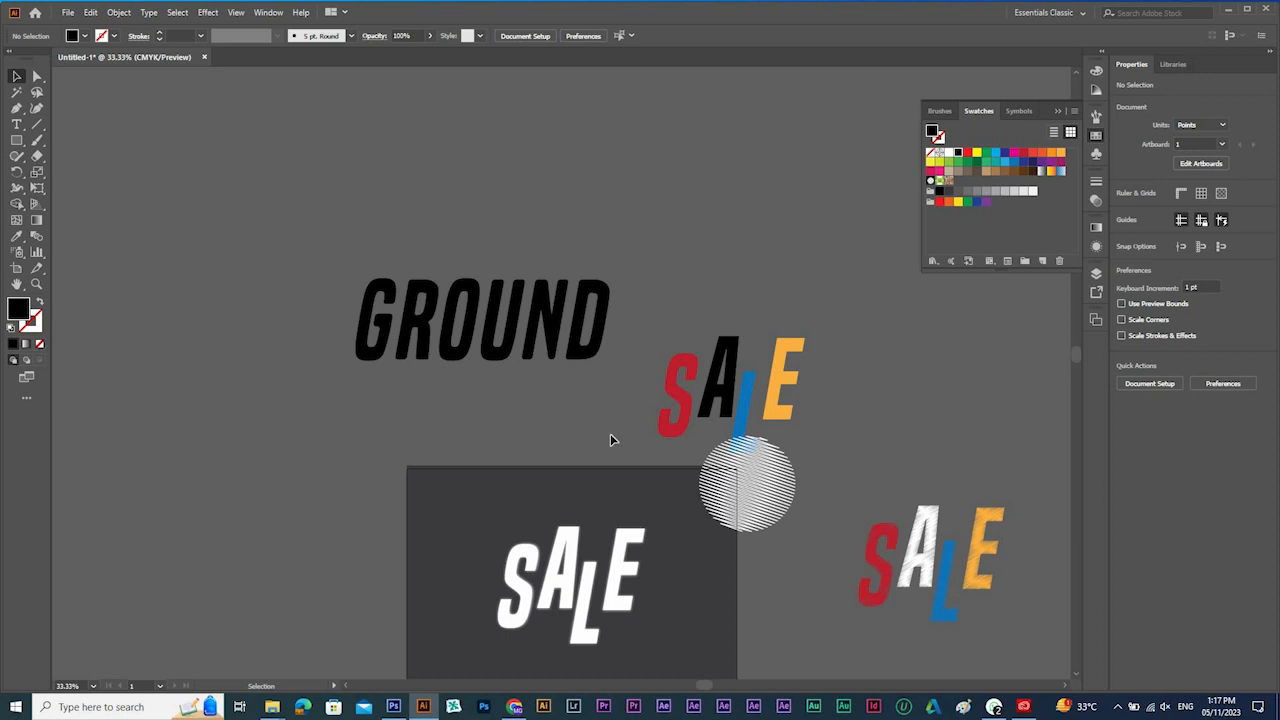
{"action": "left_click", "coordinate": [207, 13]}
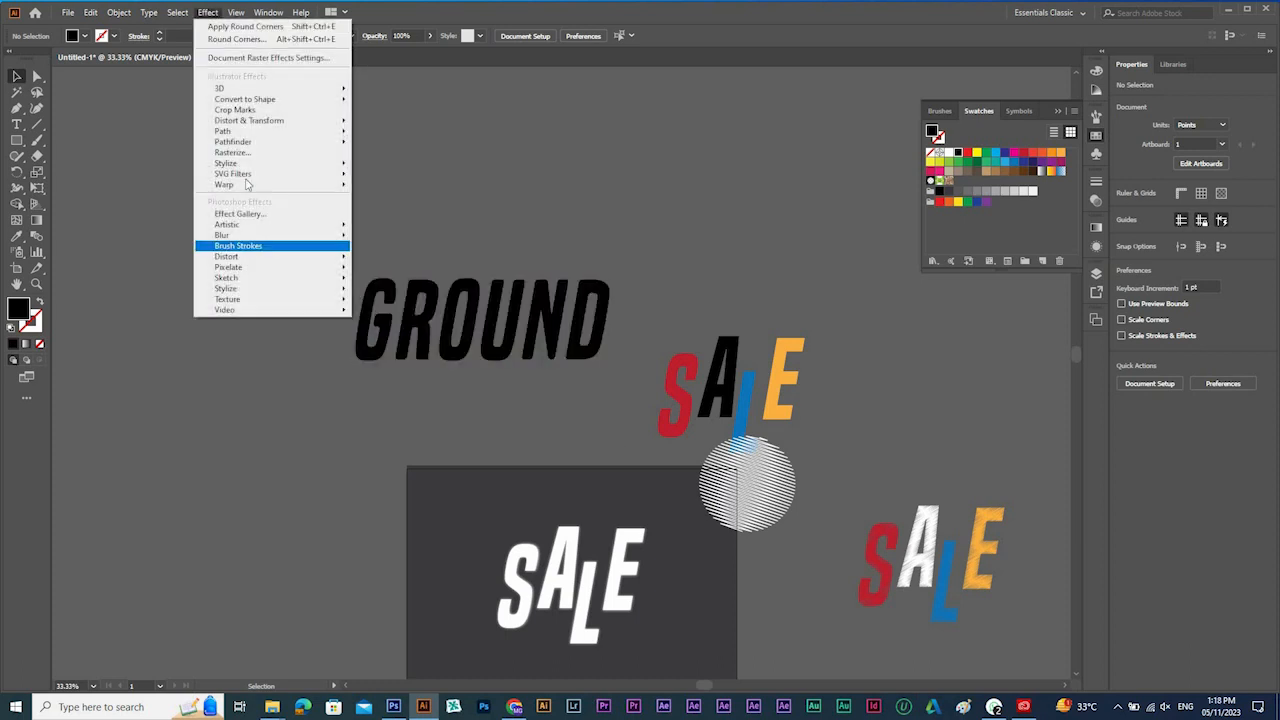
{"action": "mouse_move", "coordinate": [300, 163]}
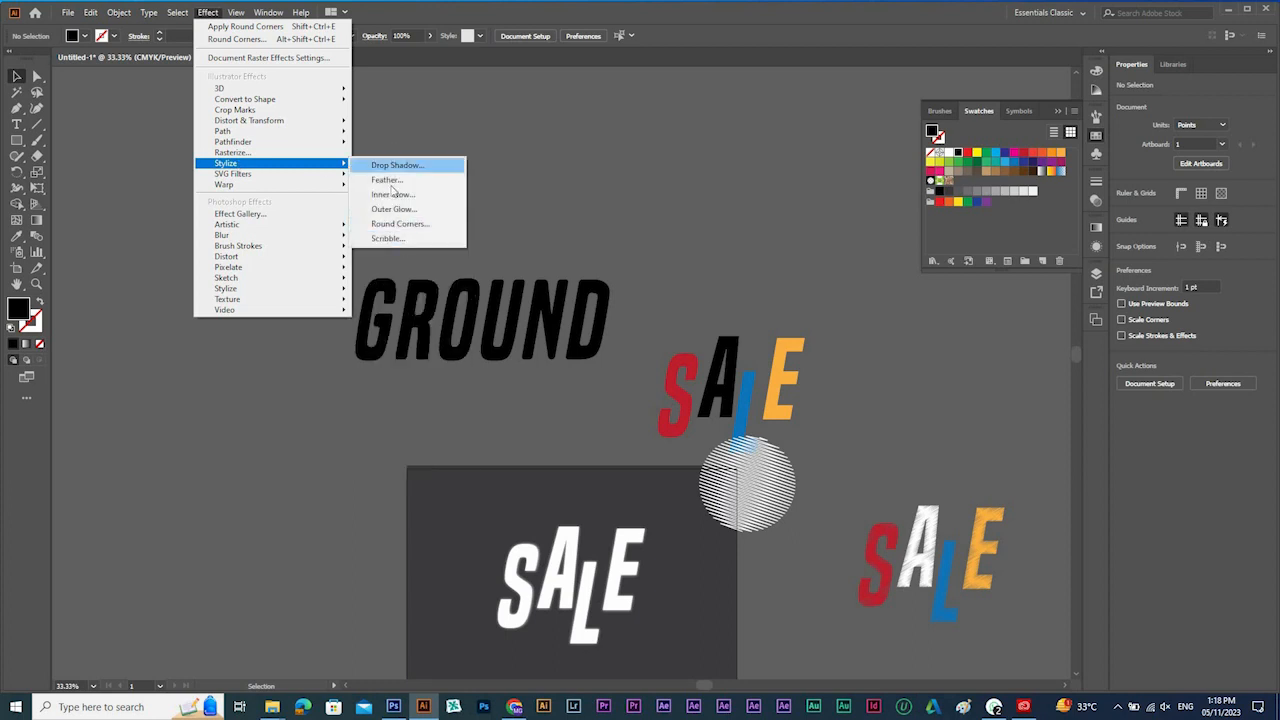